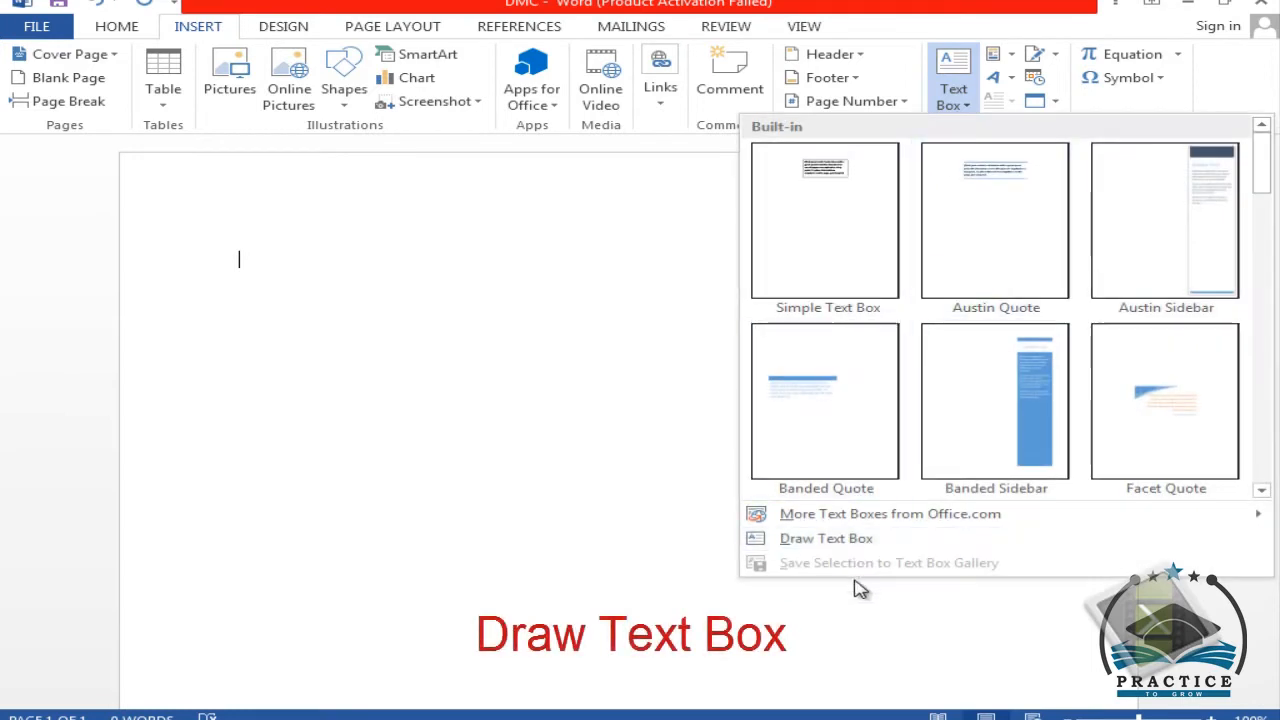
- Draw a text box about 6.73 by 0.5 inches near the page's upper edge and enter "BOAR OF INTERMEDIATE AND SECONDARY EDUCATION"
click(846, 537)
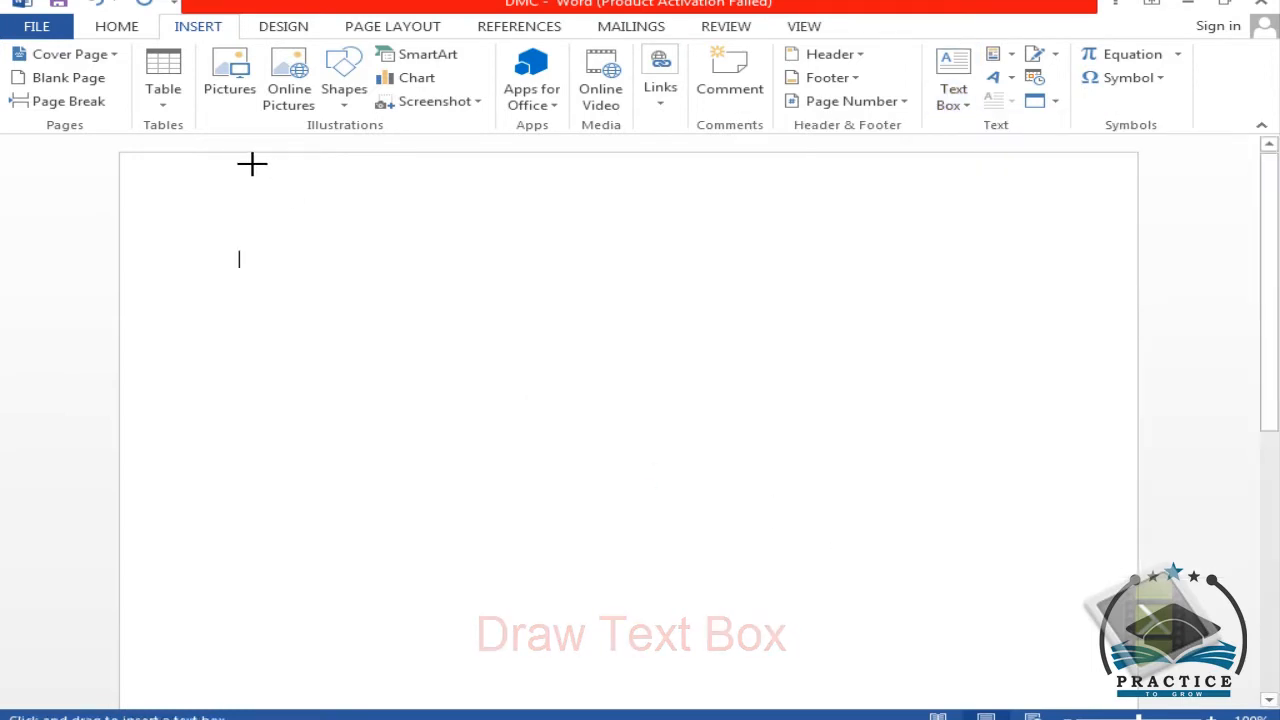
mouse_move(253, 164)
mouse_down()
mouse_move(846, 254)
mouse_move(1057, 229)
mouse_move(1060, 213)
mouse_up()
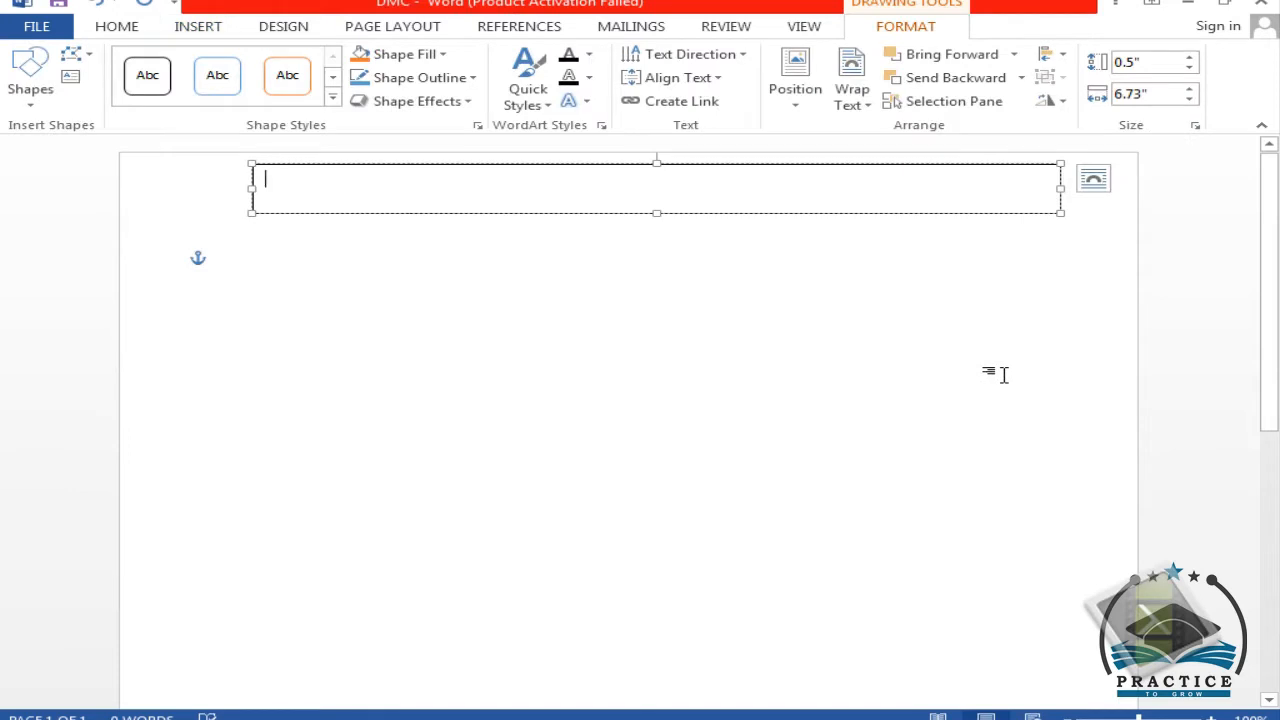
text(BOAR OF IN)
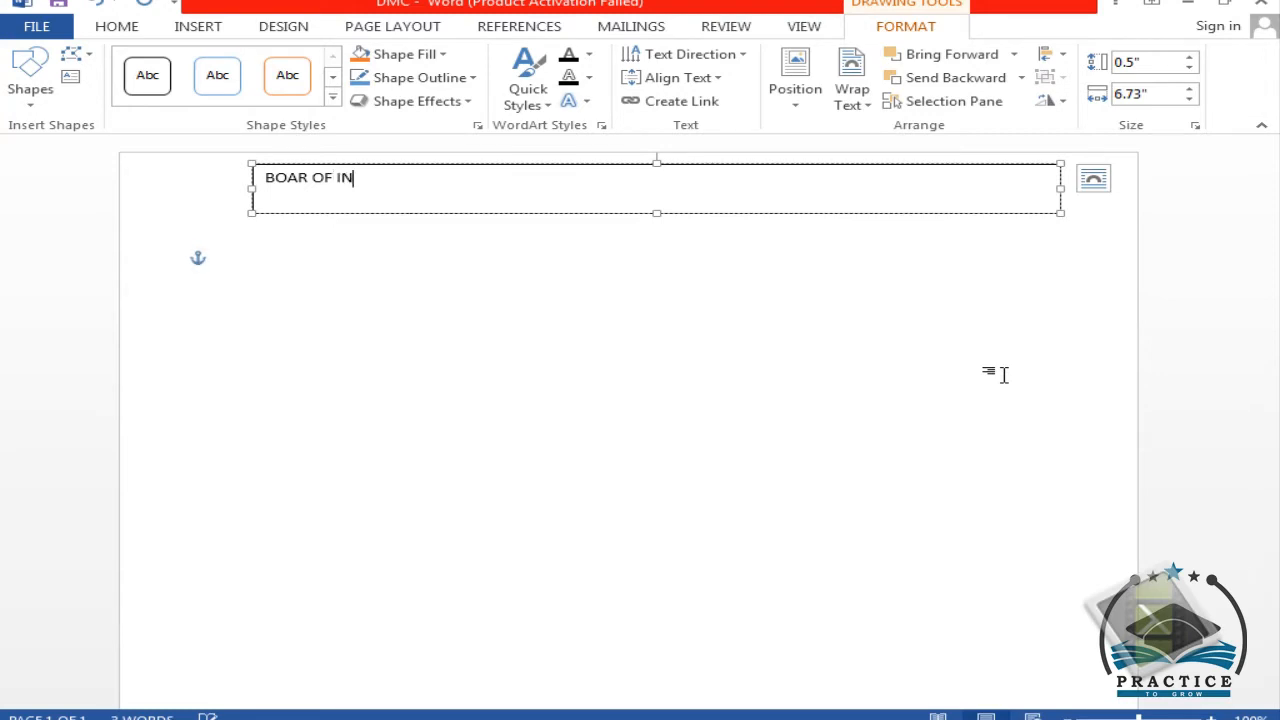
text(TERMEDIATE AND SECONDARY EDUCATION)
- Make the heading text bold and enlarge it by five size increments to span nearly the whole text box
drag(749, 192, 206, 180)
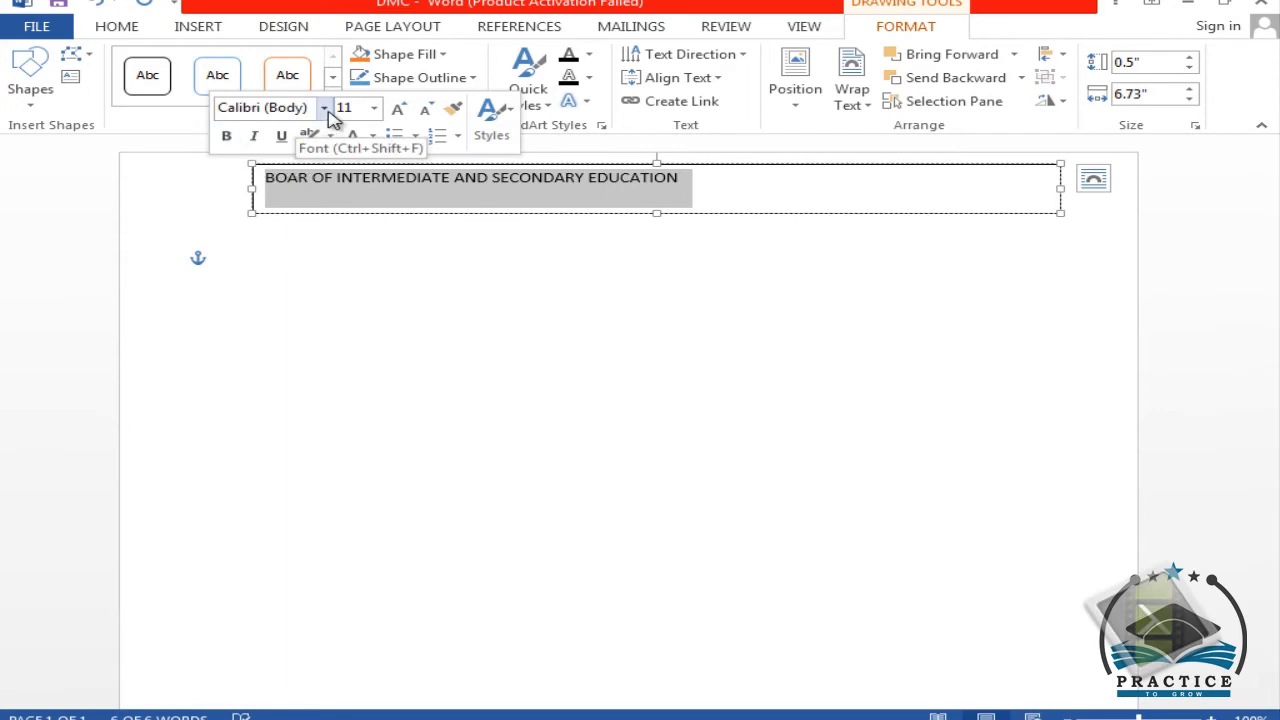
click(228, 137)
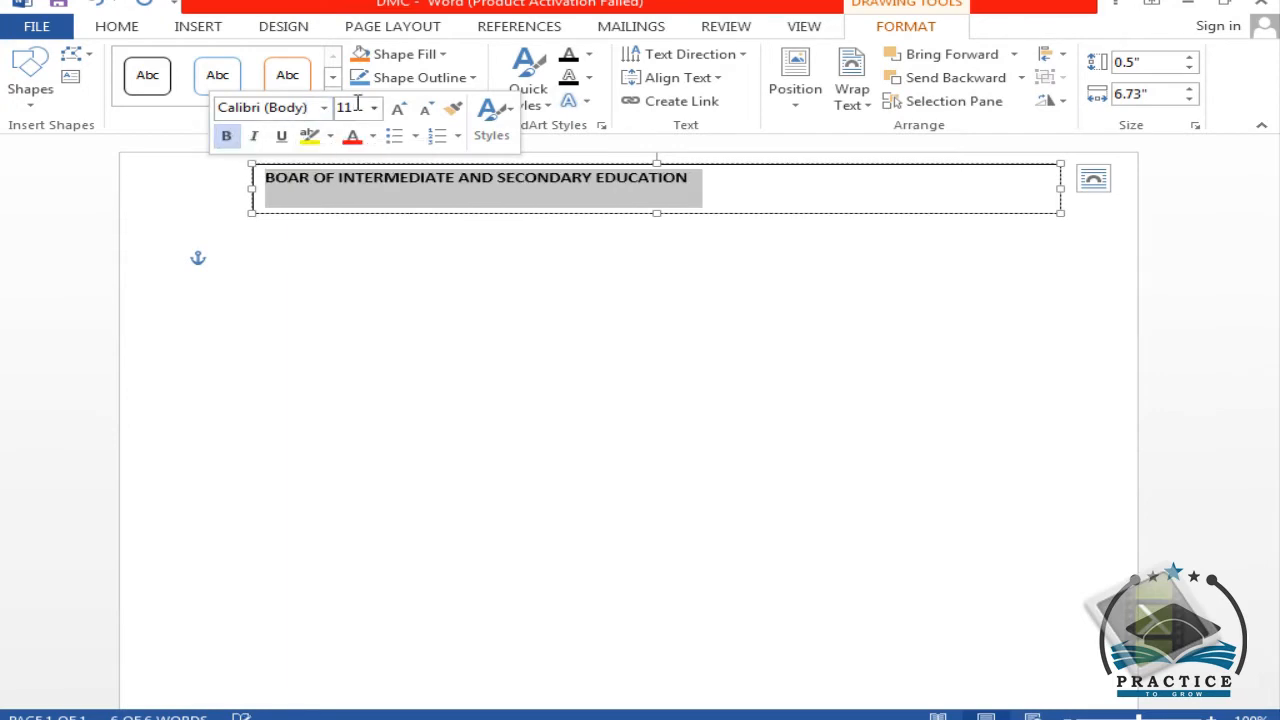
click(398, 108)
click(398, 108)
click(398, 108)
click(398, 108)
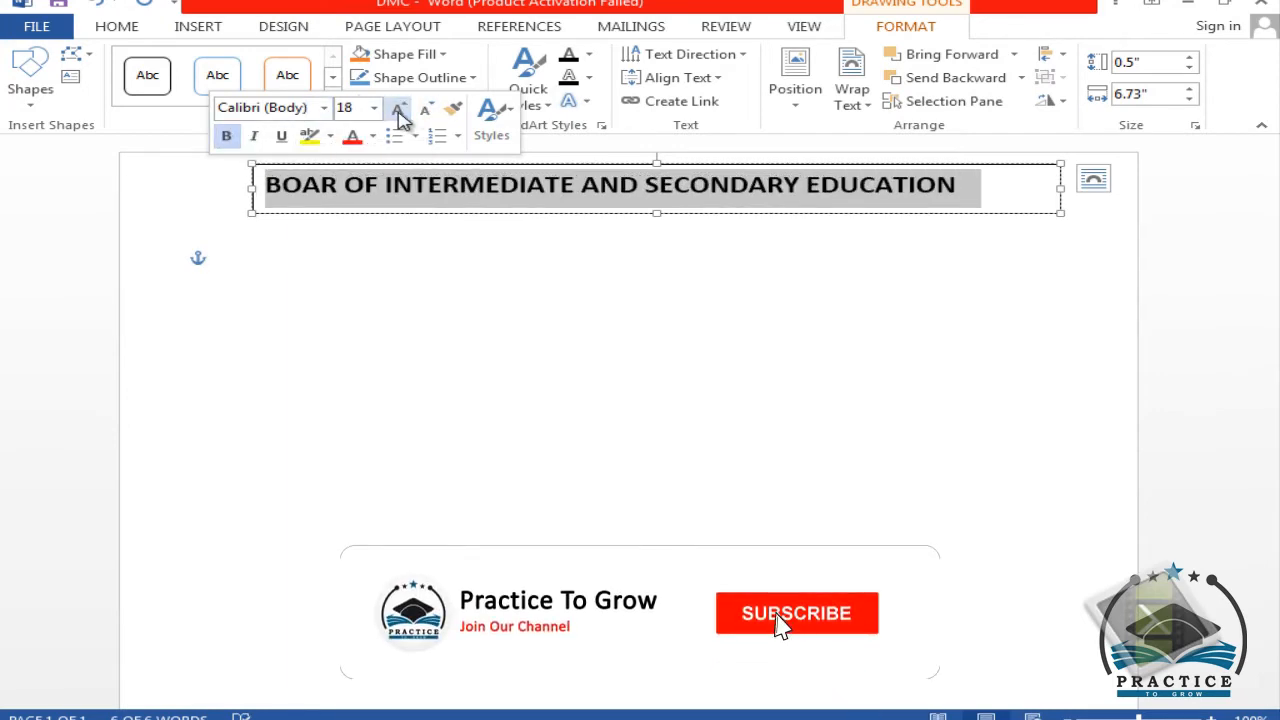
click(400, 113)
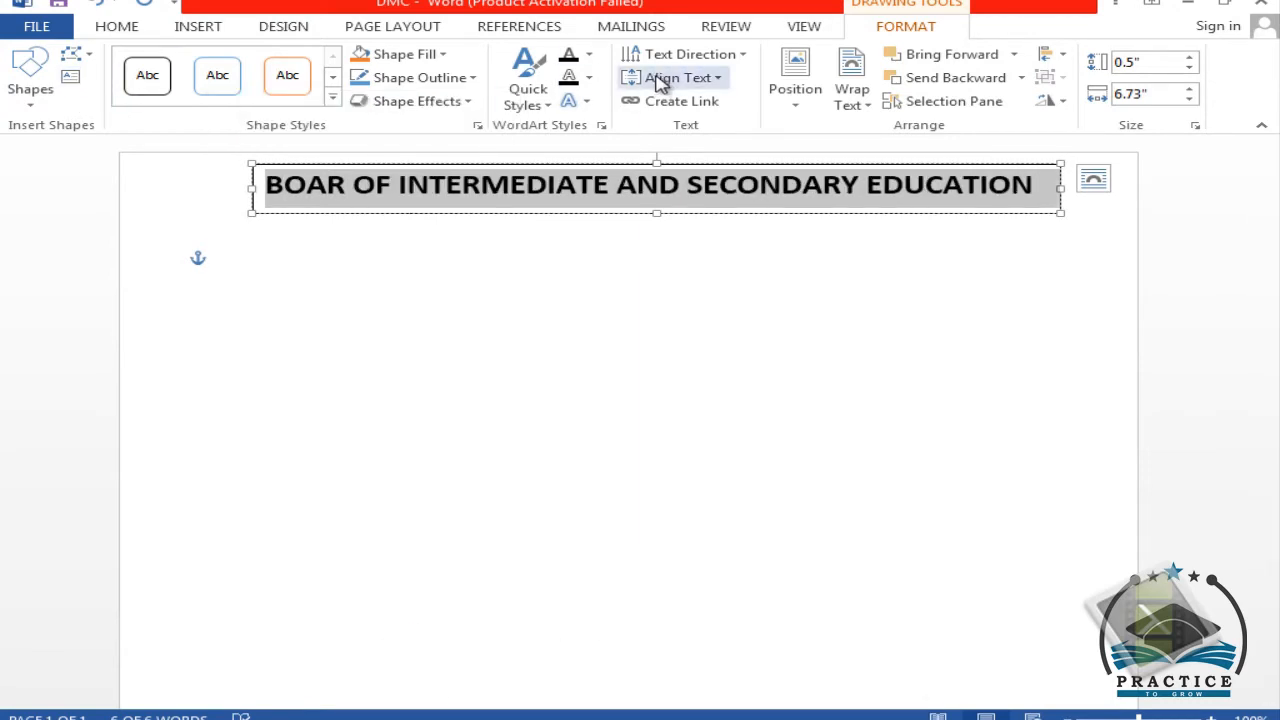
- Remove the fill and the outline from the heading's text box
click(438, 55)
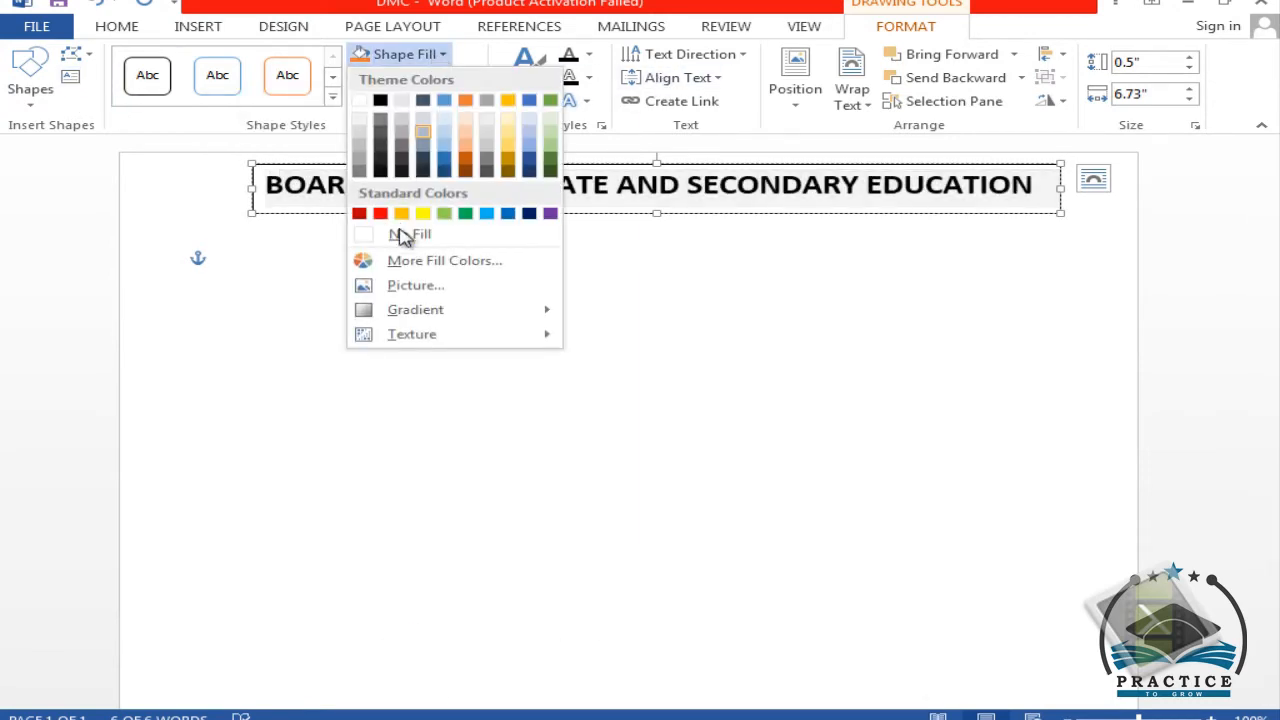
click(400, 235)
click(418, 77)
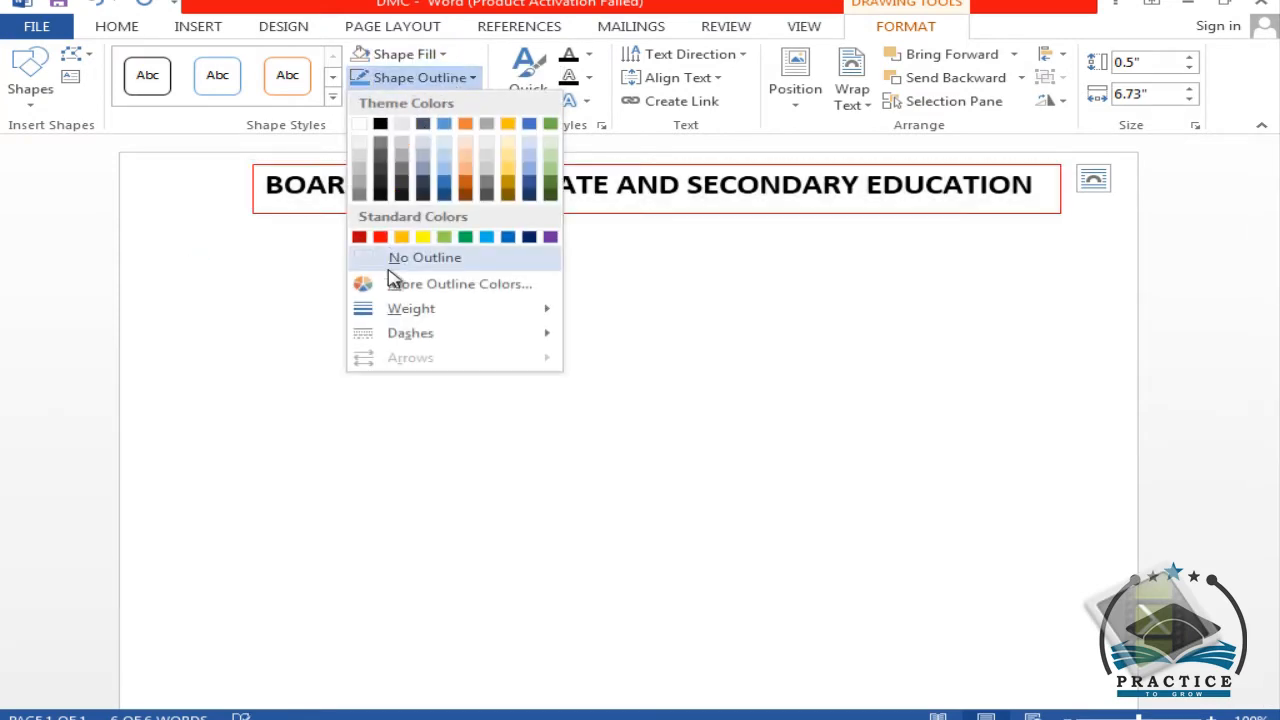
click(397, 257)
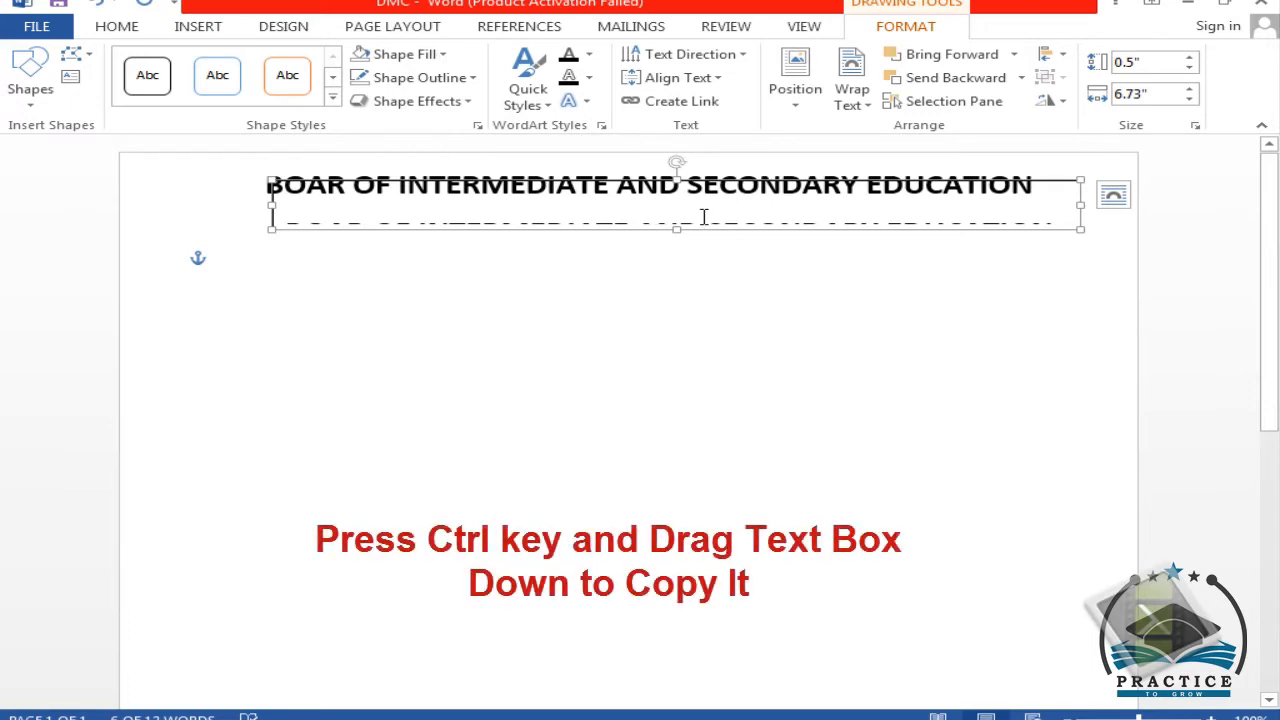
- Copy the heading's text box directly below the original and replace the copy's text with "KOHAT"
drag(688, 185, 688, 310)
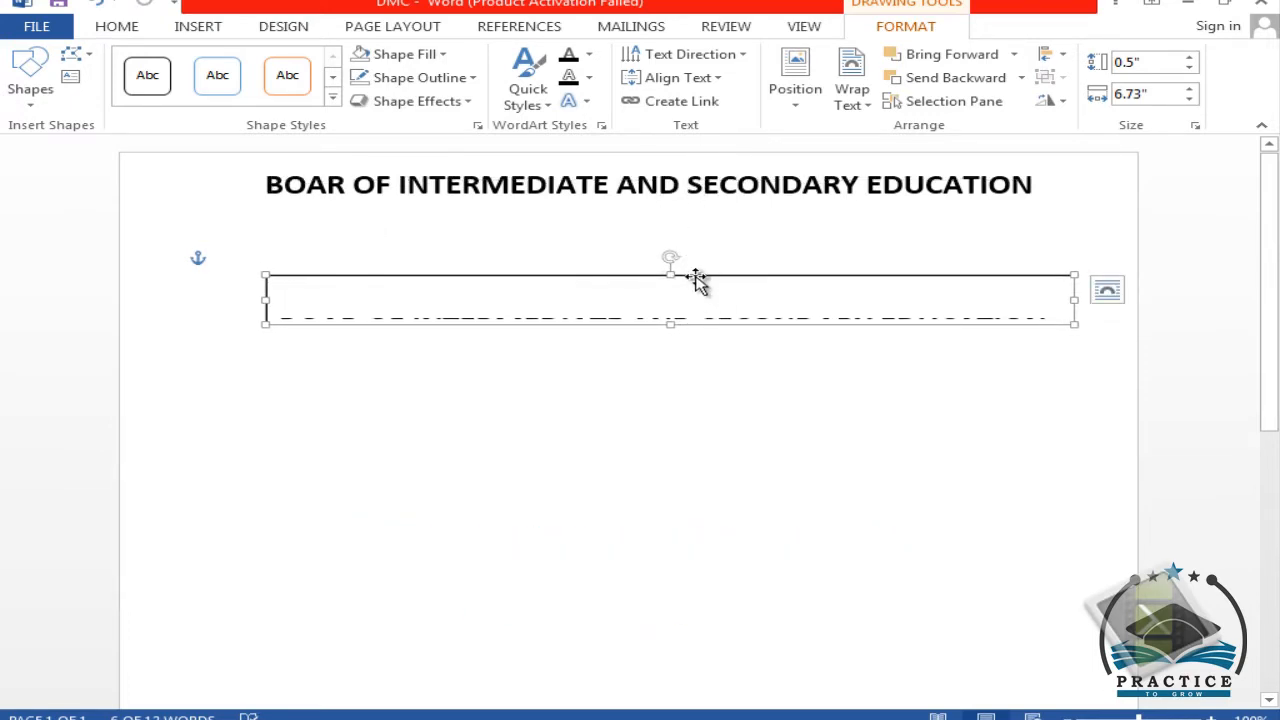
drag(697, 276, 695, 217)
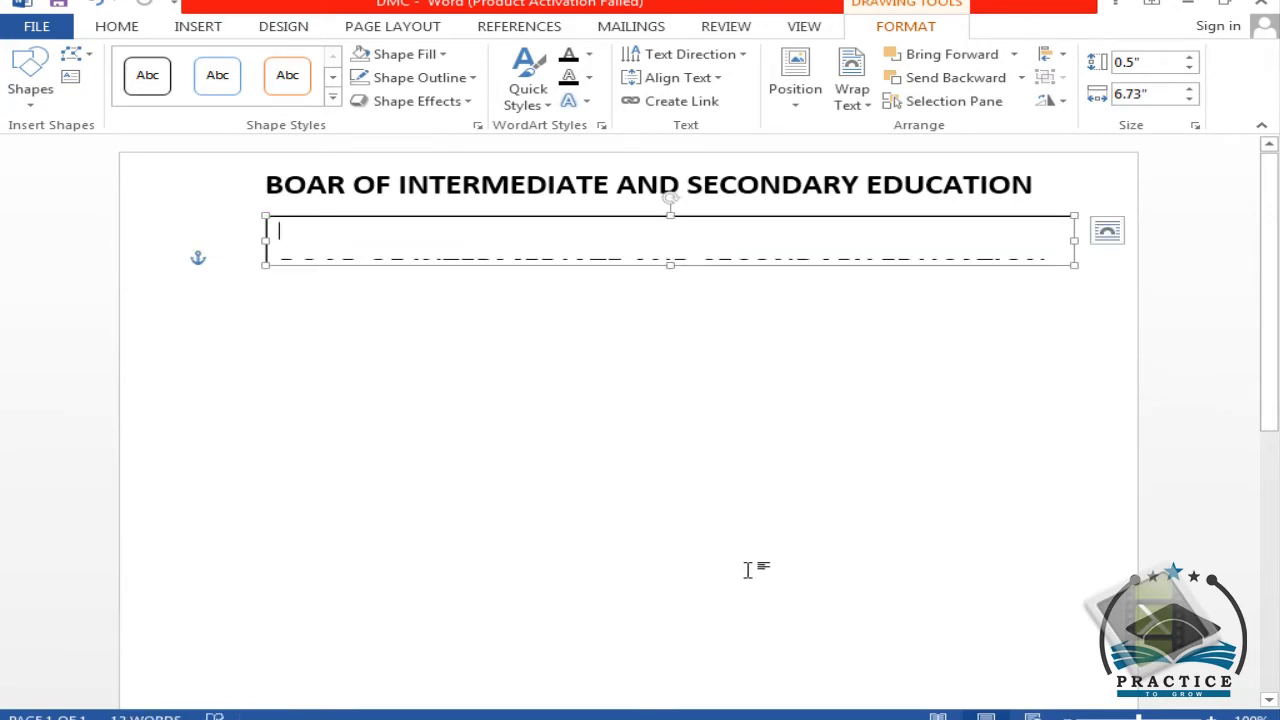
text(KOHAT)
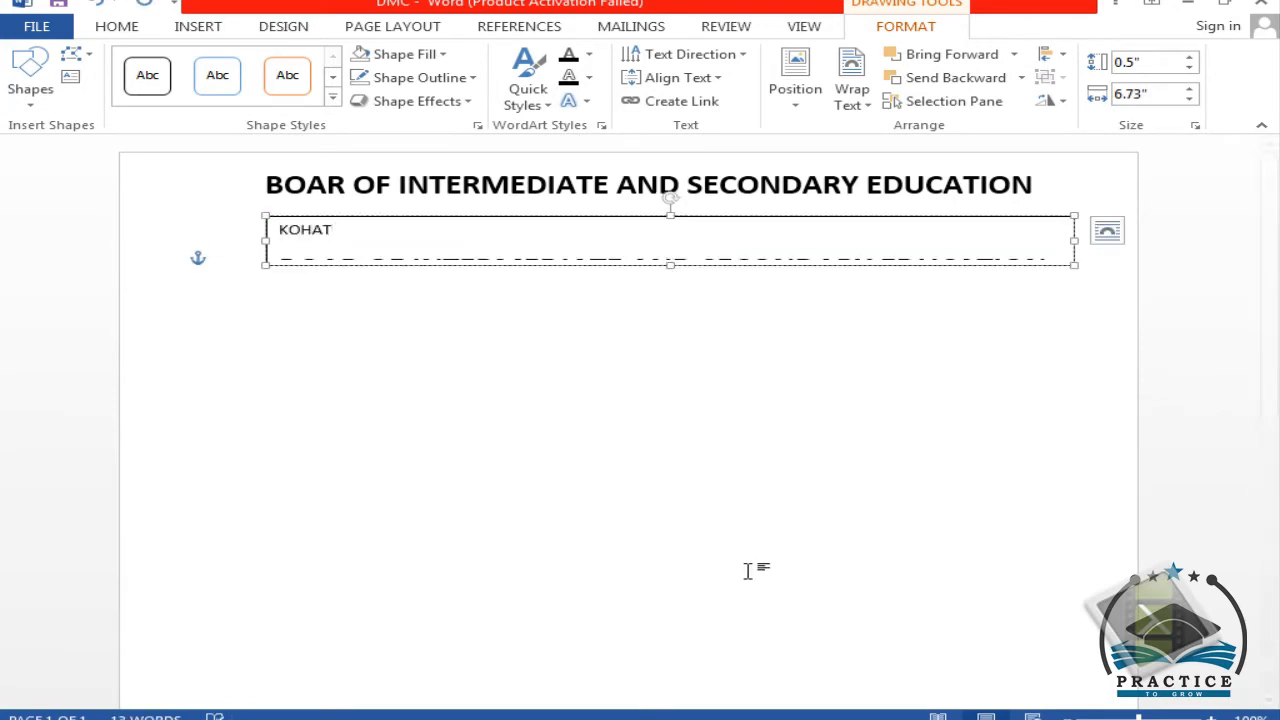
- Format "KOHAT" as bold, heading-sized text centred under the heading, with no fill or outline on its text box
drag(366, 228, 278, 229)
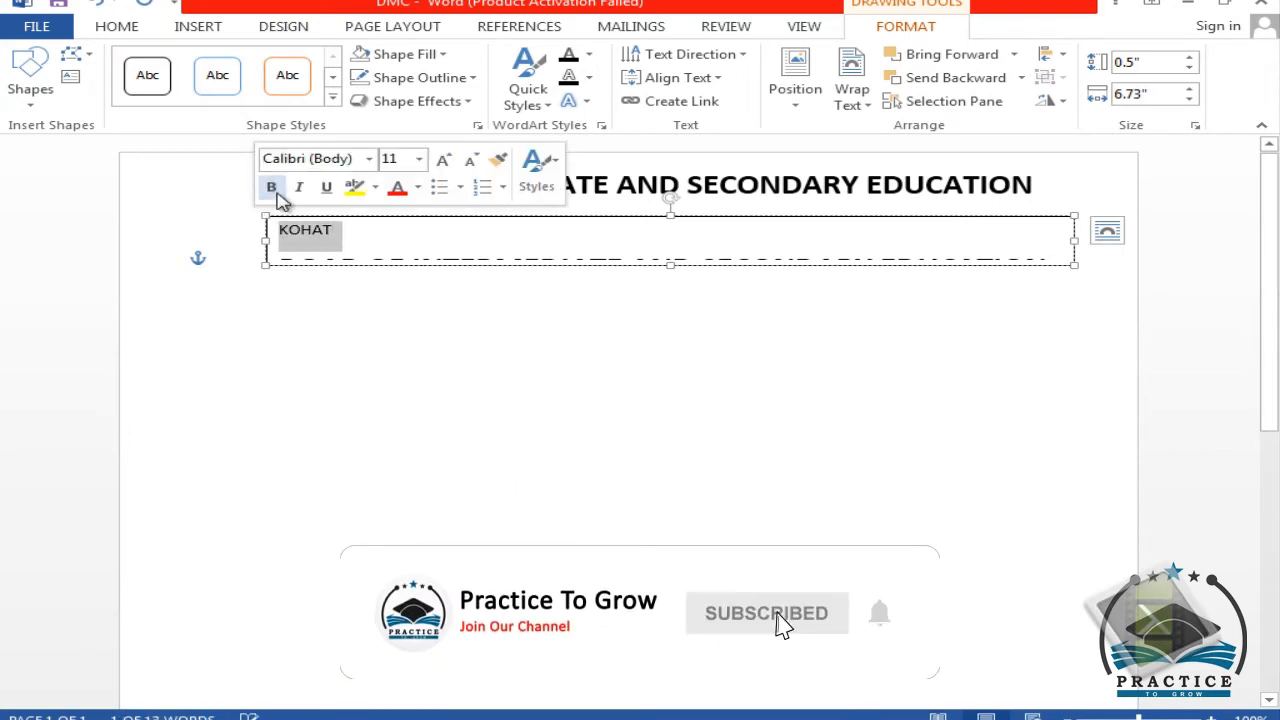
click(271, 188)
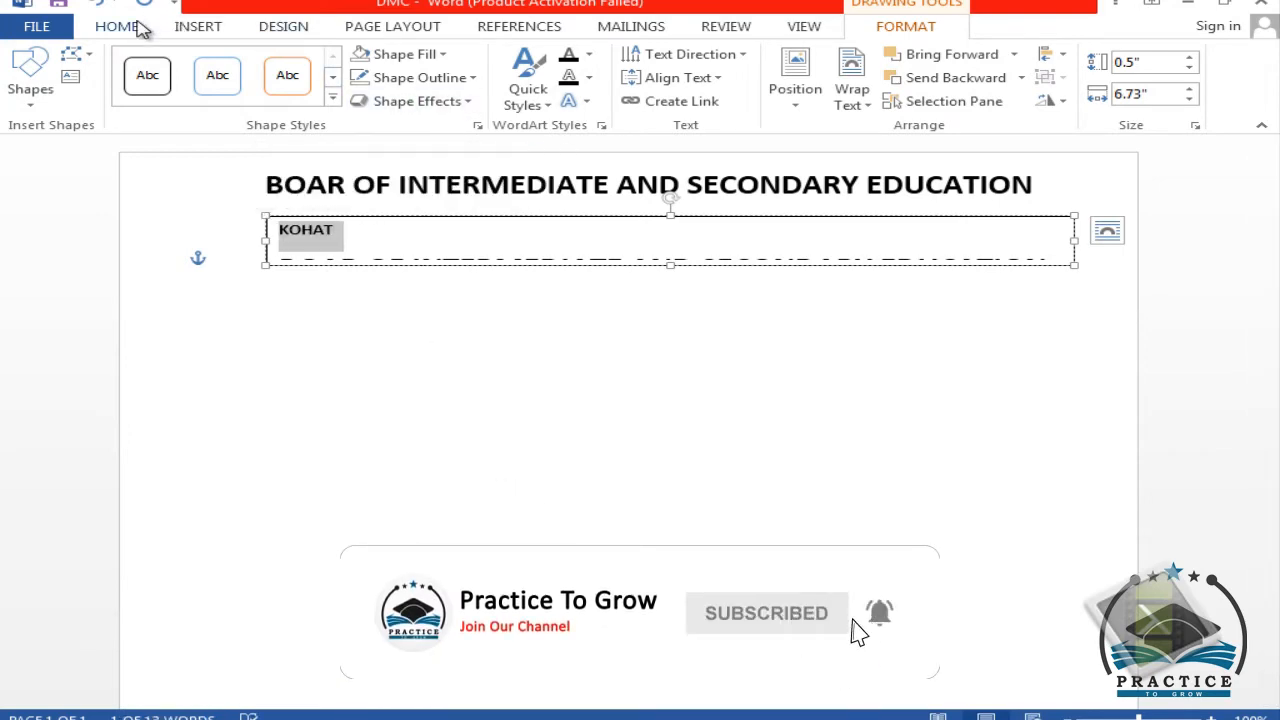
click(442, 55)
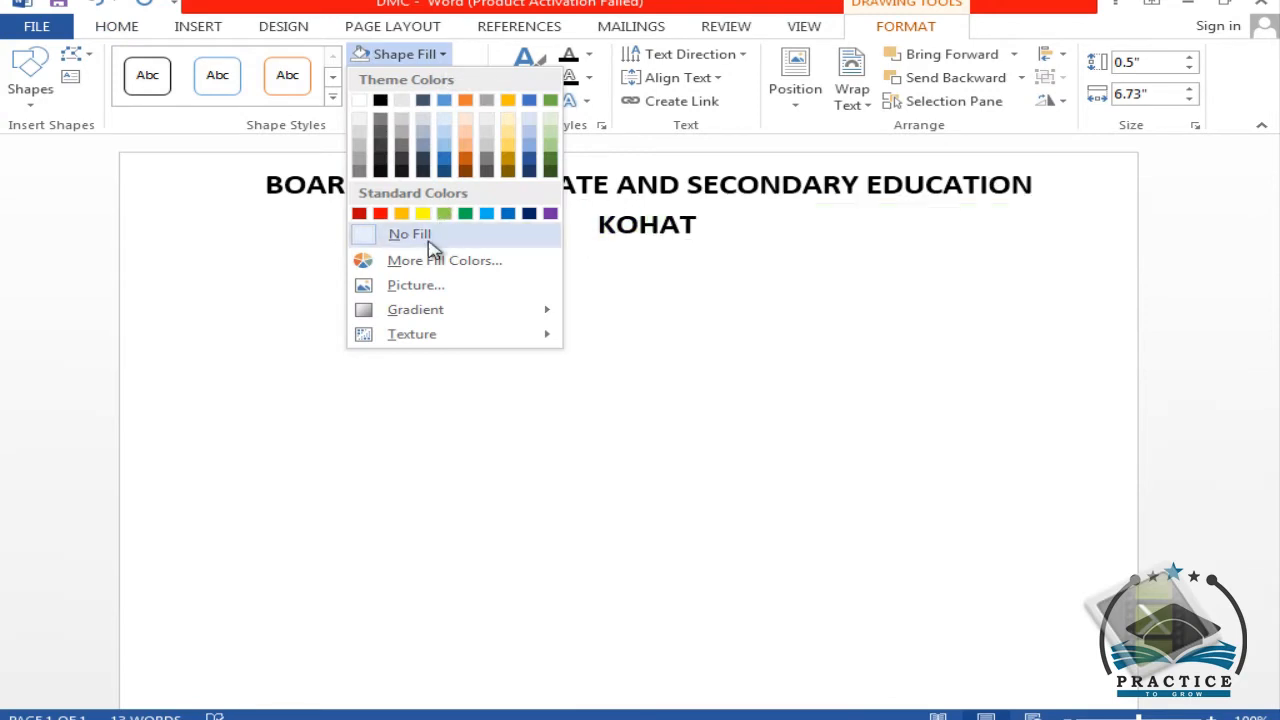
click(429, 241)
click(447, 357)
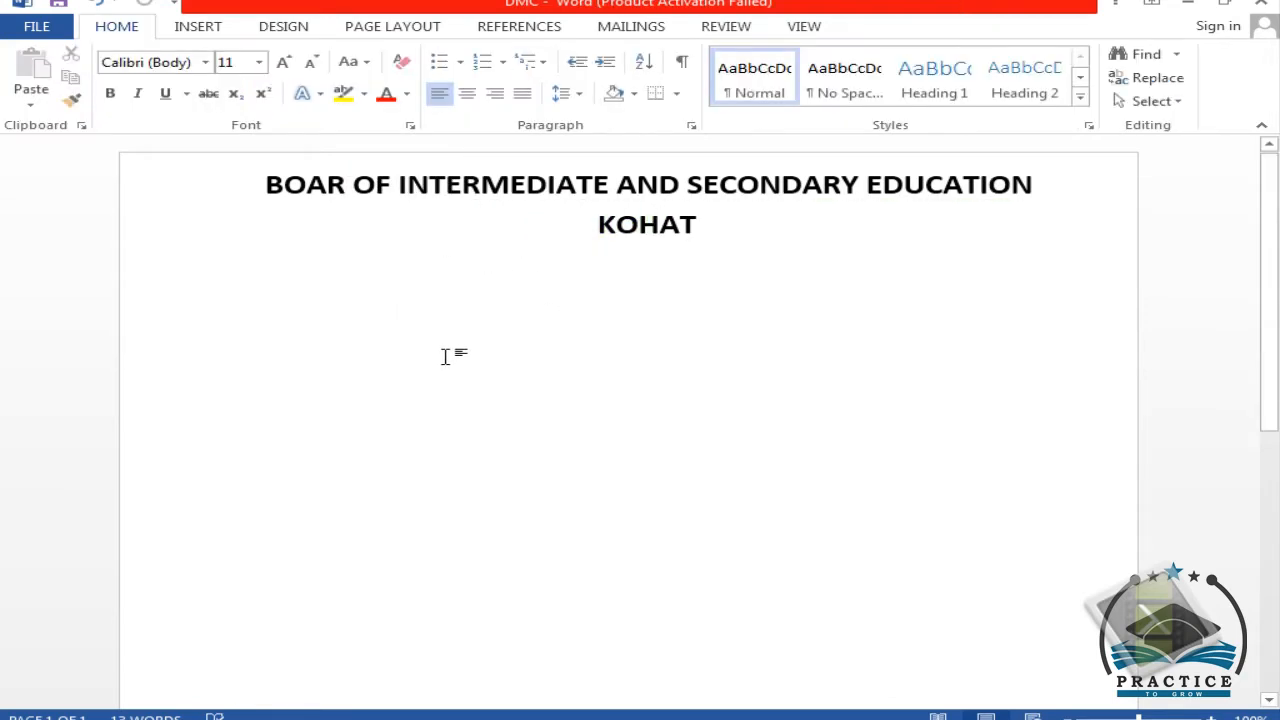
- Draw a text box about 4.73 by 0.4 inches below "KOHAT" and enter "Khyber Pakhtunkhawa (Pakistan)" in bold dark pink
click(632, 226)
click(72, 79)
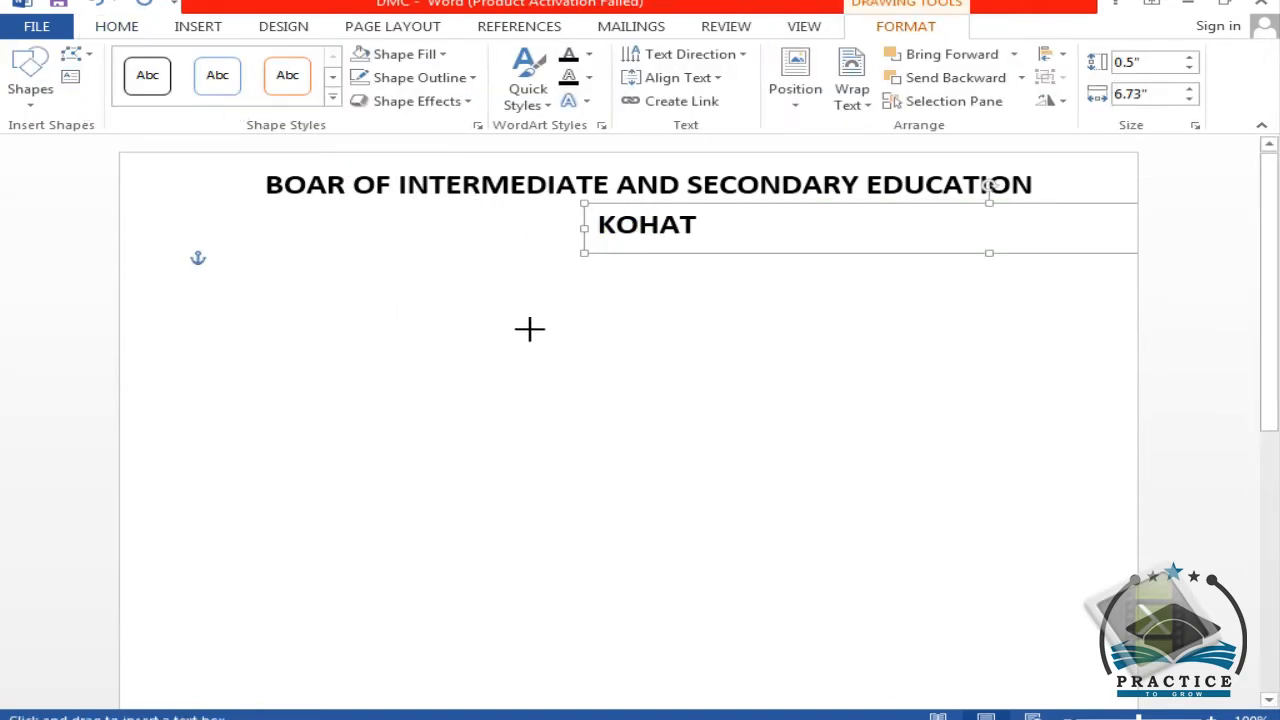
mouse_move(348, 267)
mouse_down()
mouse_move(829, 317)
mouse_move(916, 305)
mouse_up()
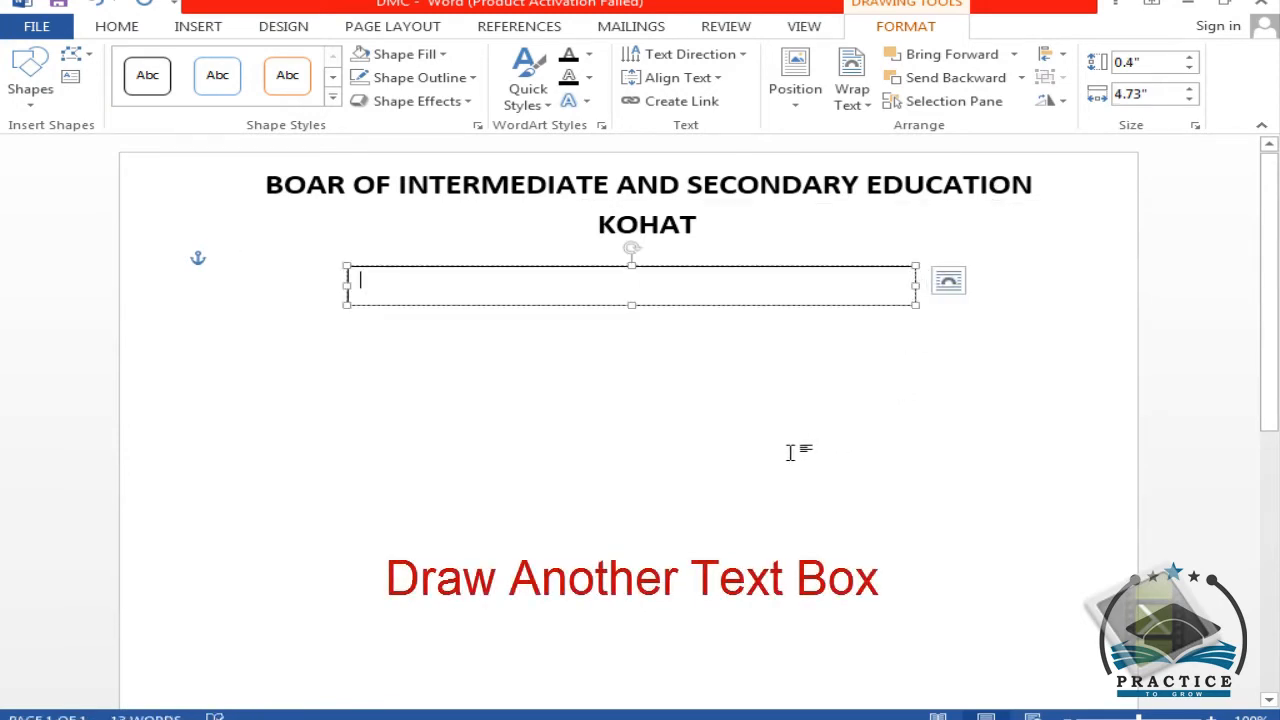
text(Khyber Pakhtunkhawa (Pakistan)
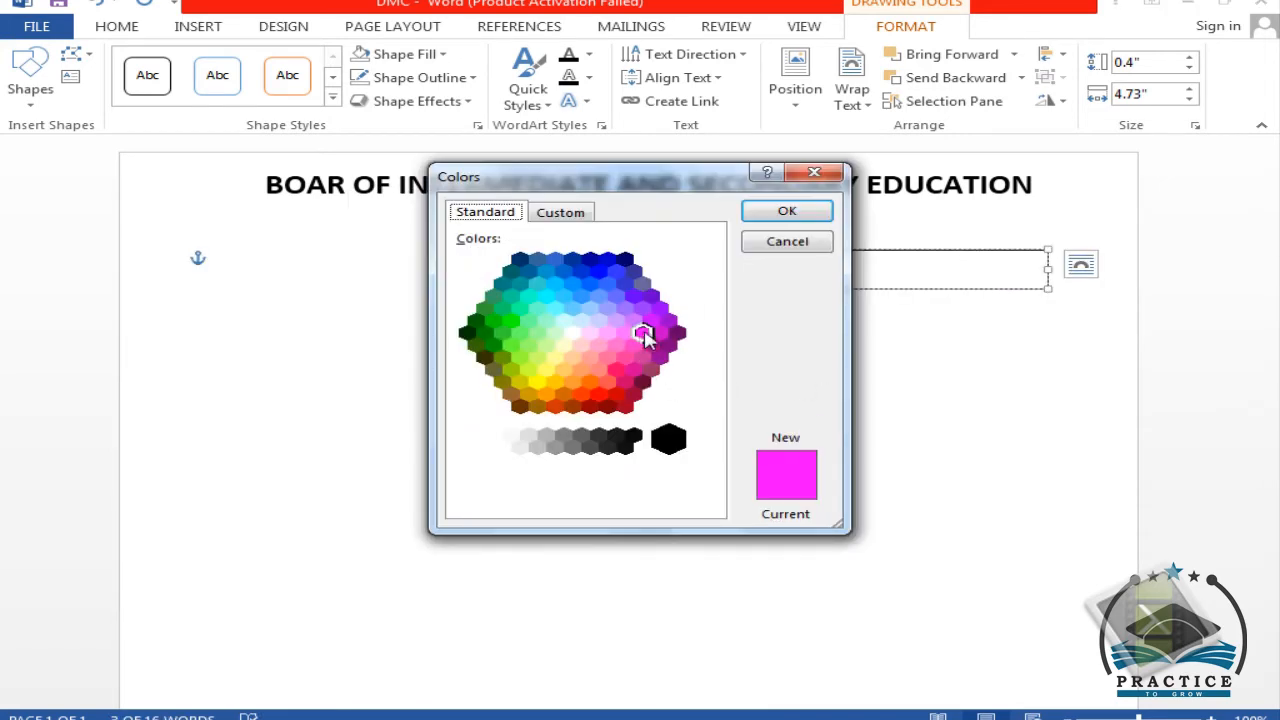
click(633, 370)
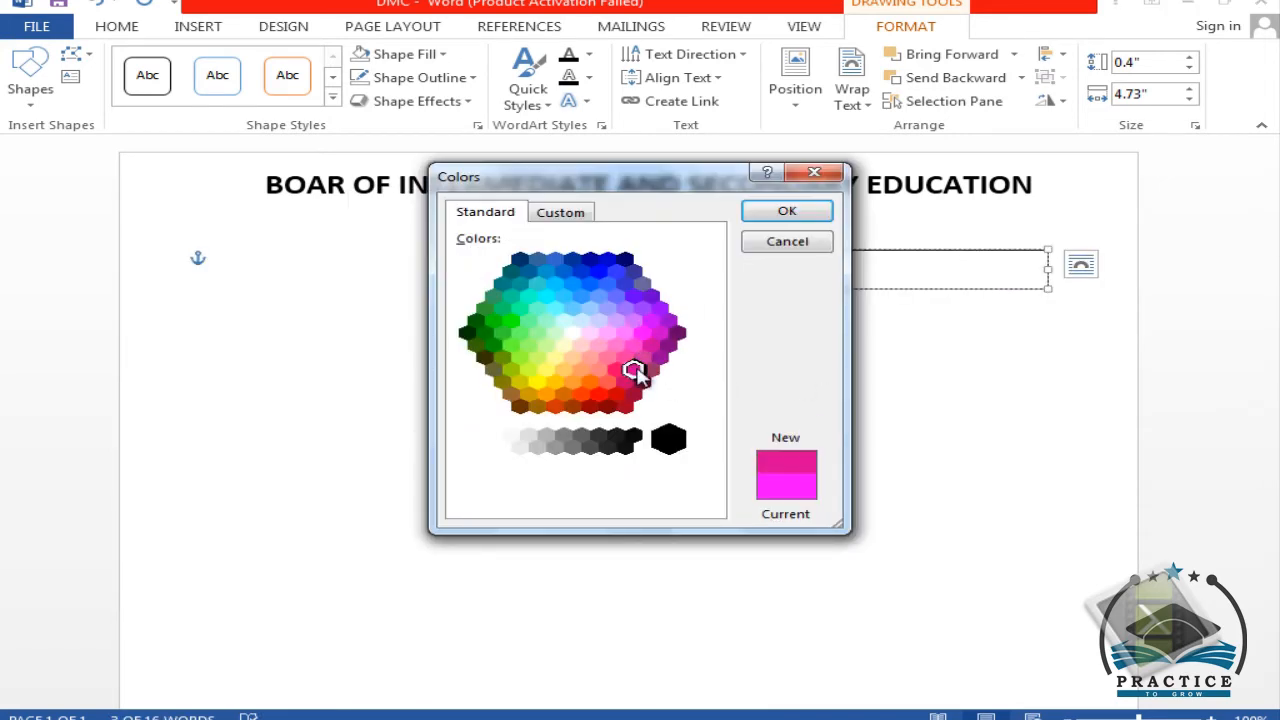
click(795, 211)
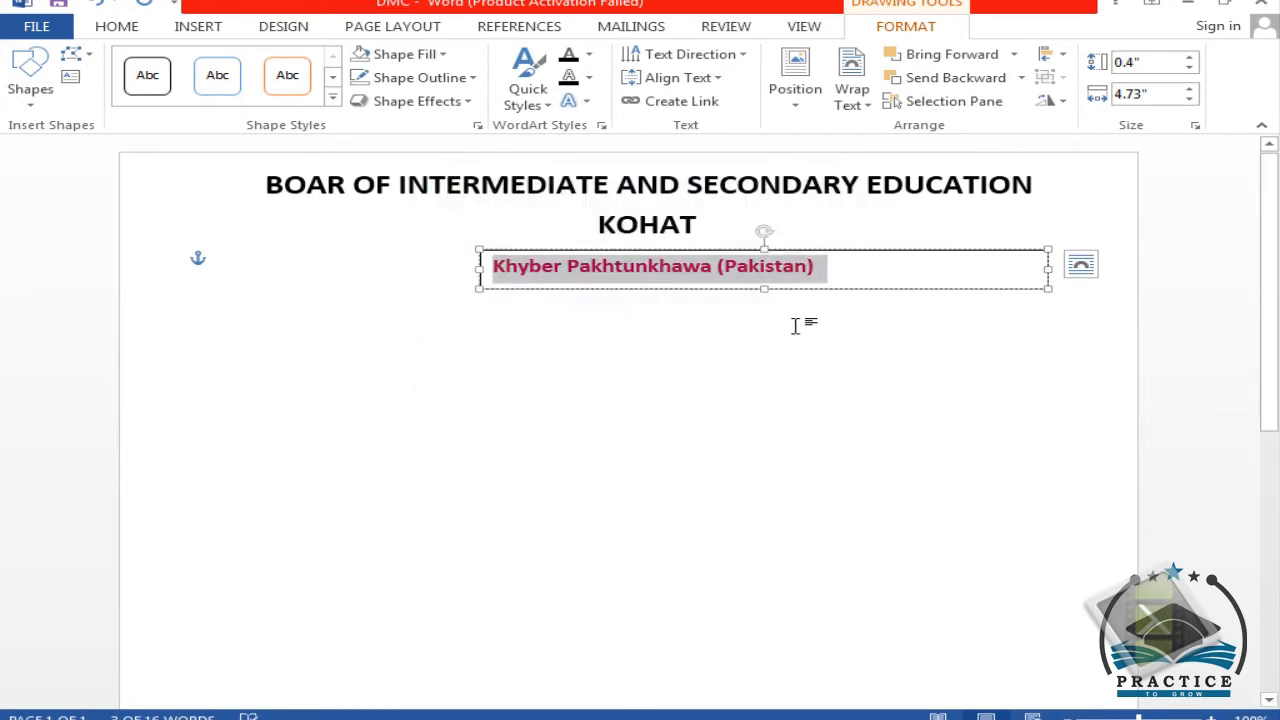
- Copy the "Khyber Pakhtunkhawa (Pakistan)" text box directly below itself and replace the copy's text with "DETAILED MARKS CERTIFICATE"
click(674, 278)
drag(849, 257, 463, 318)
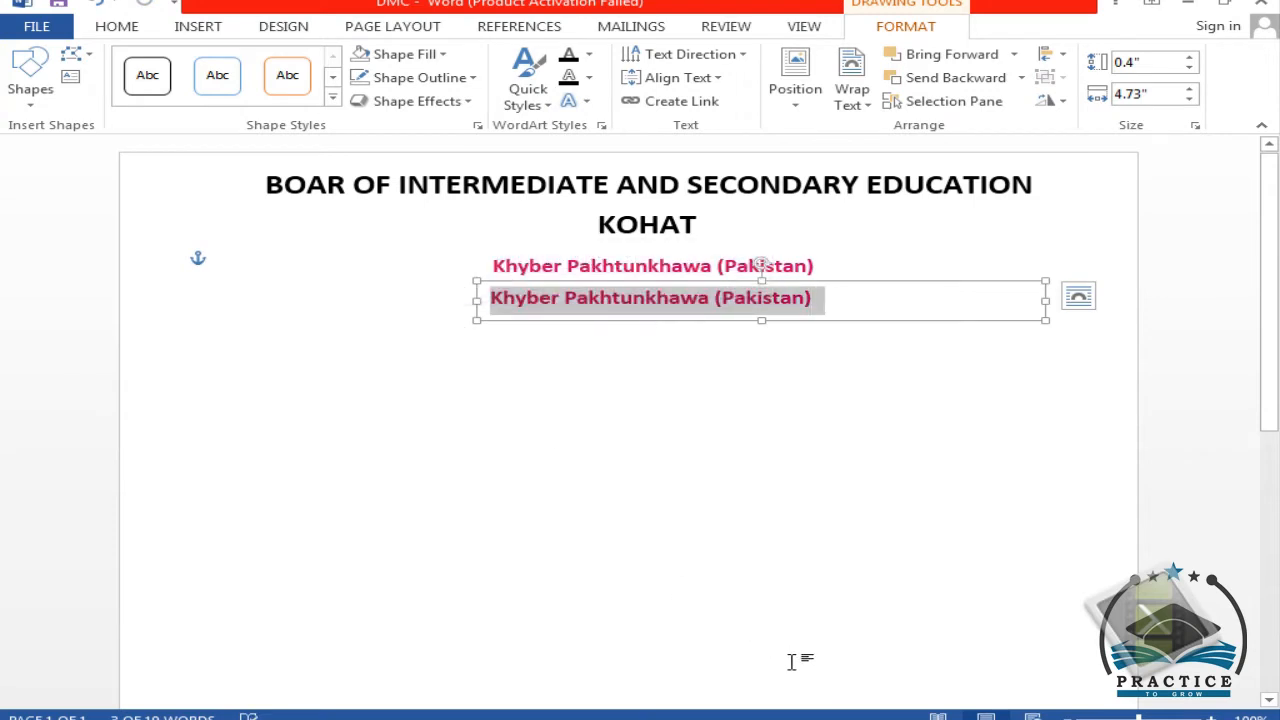
text(DETAILE)
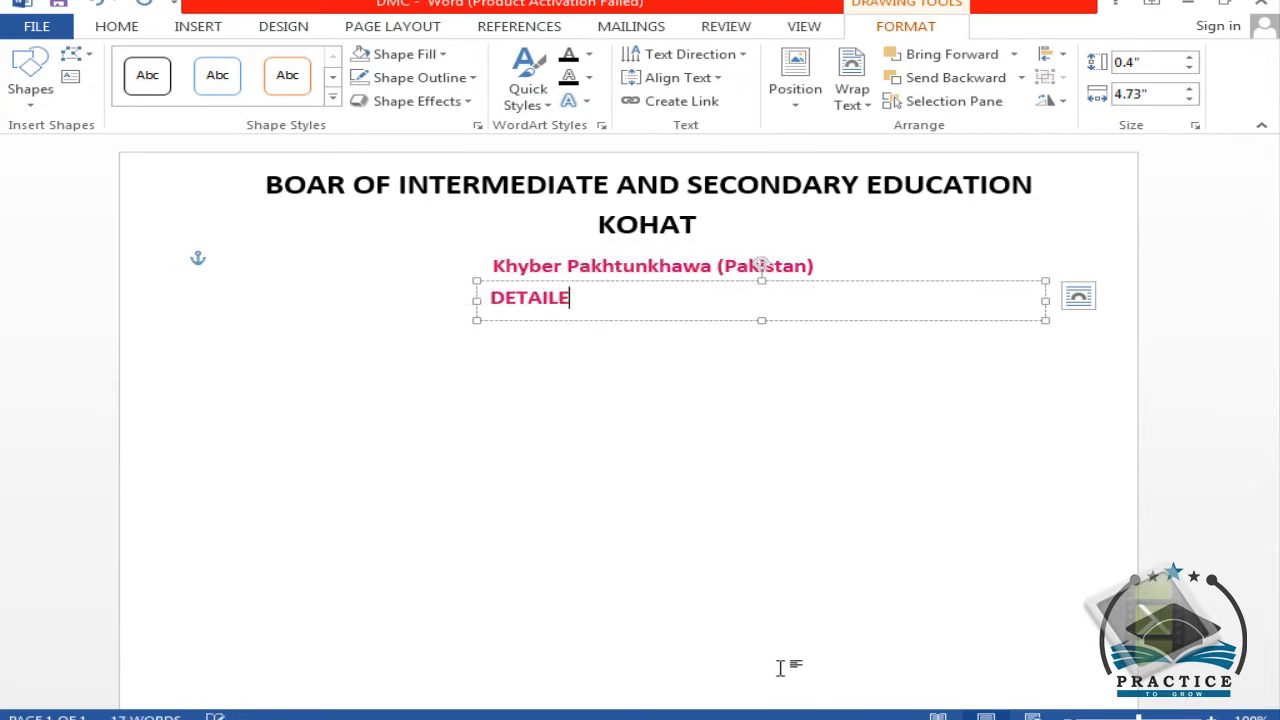
text(D M)
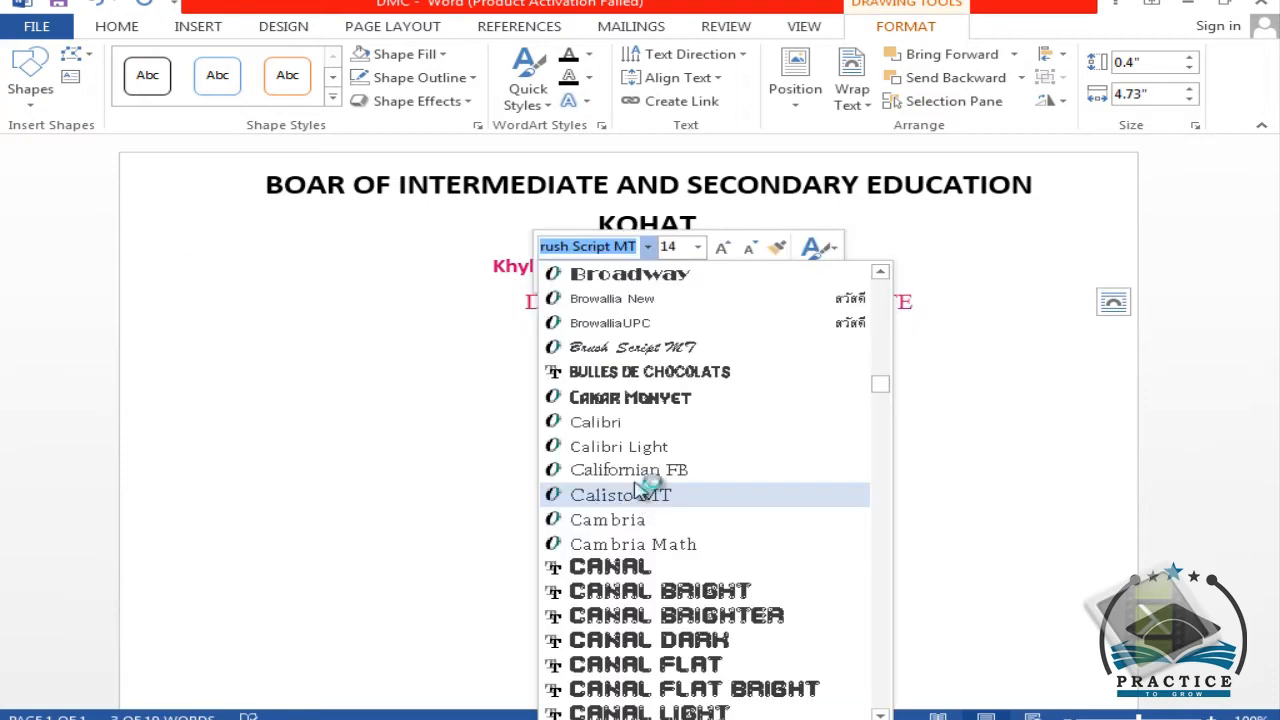
- Format "DETAILED MARKS CERTIFICATE" in Californian FB with a brown font colour and align its text box under the line above
click(650, 491)
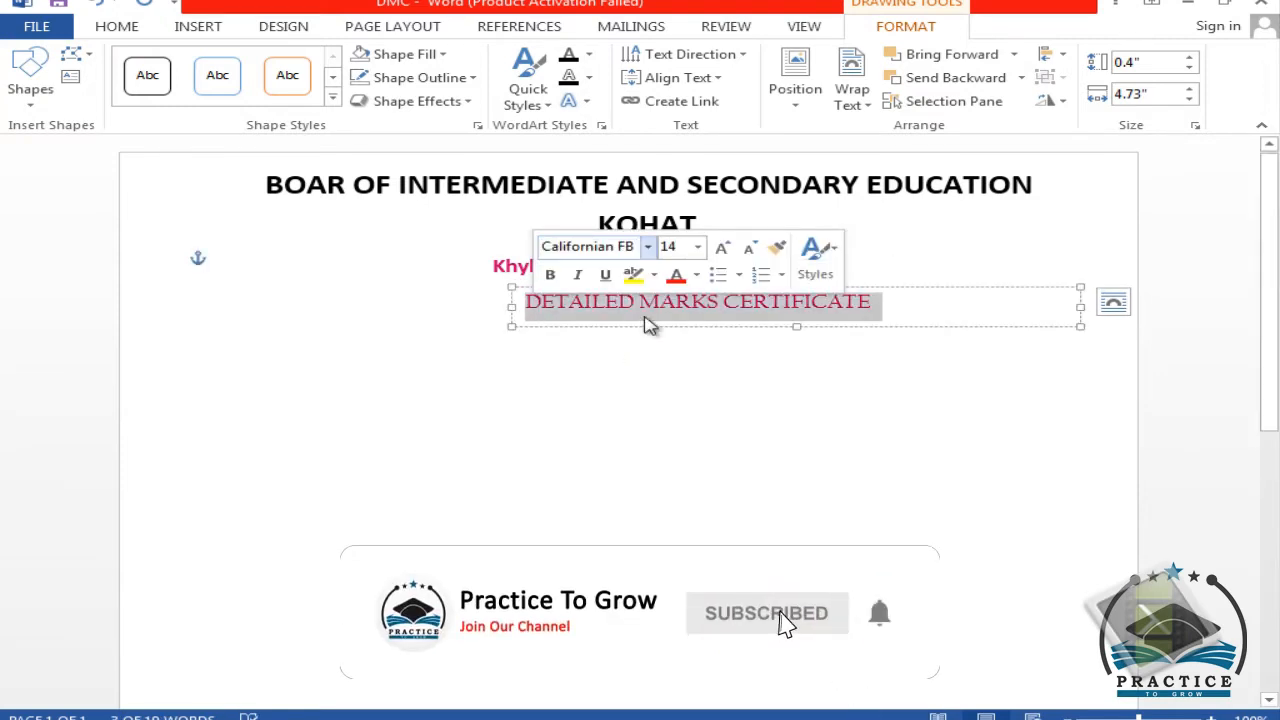
click(698, 276)
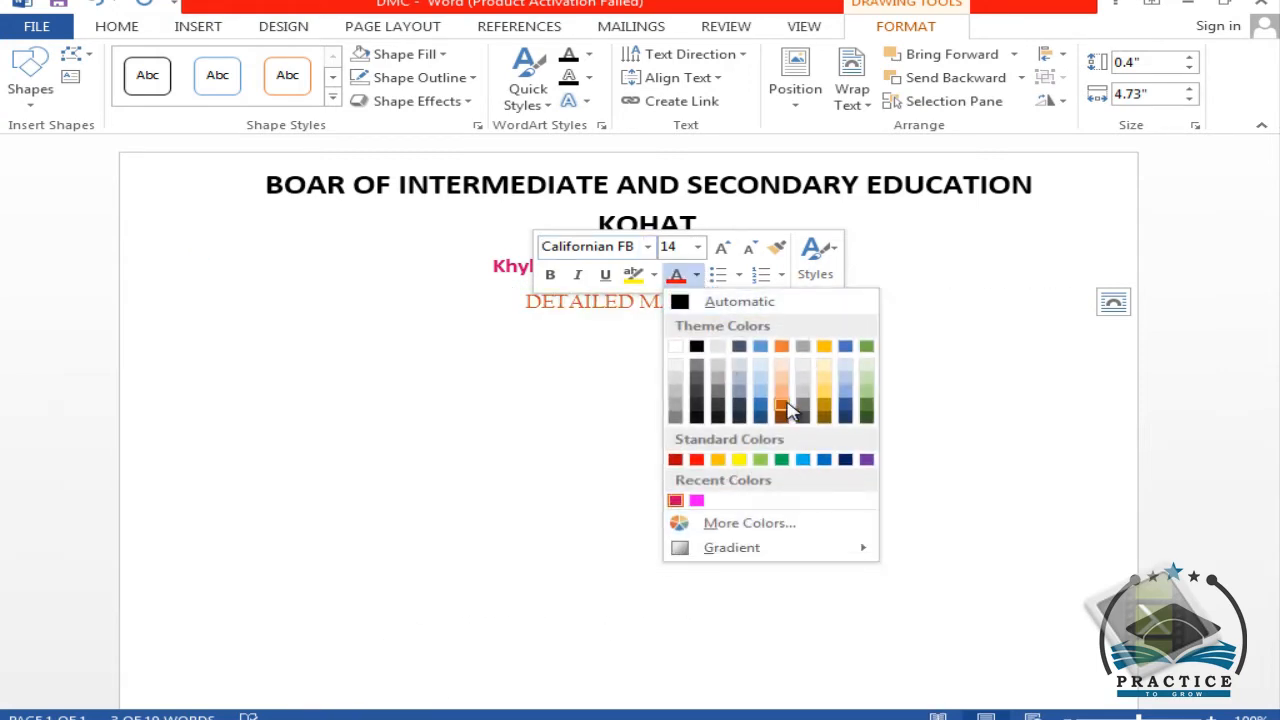
click(749, 523)
click(528, 395)
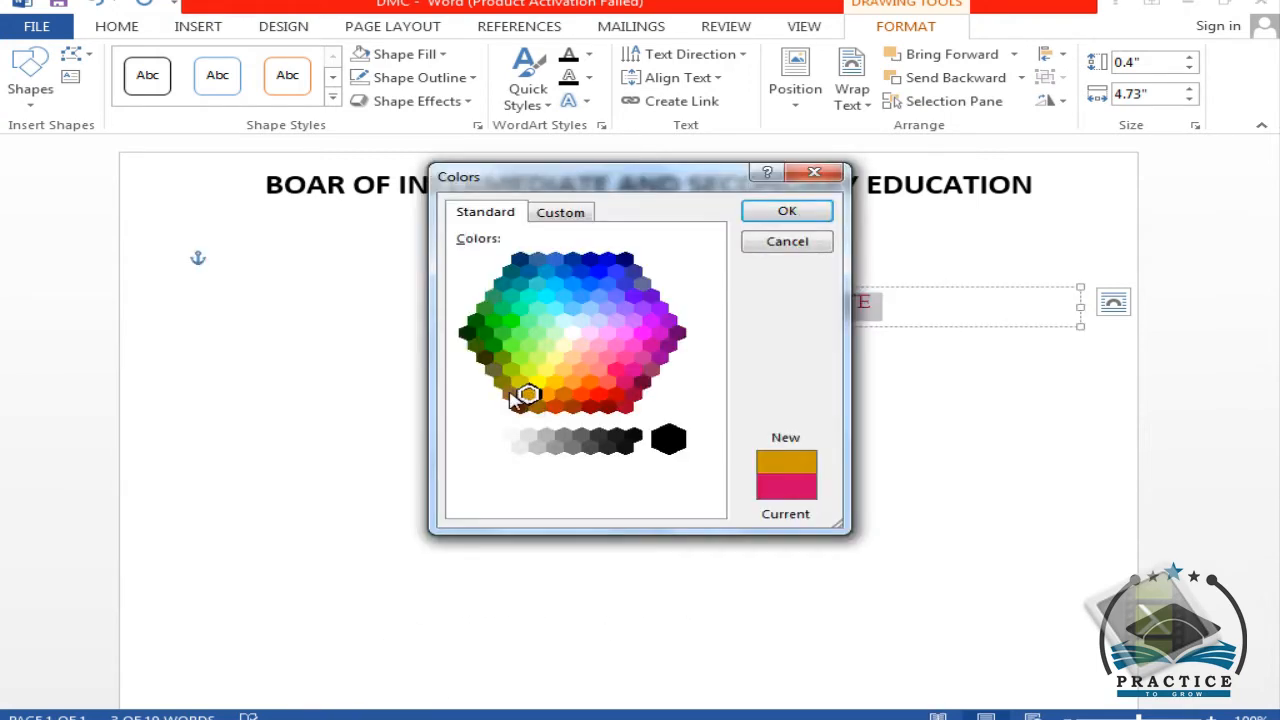
click(510, 394)
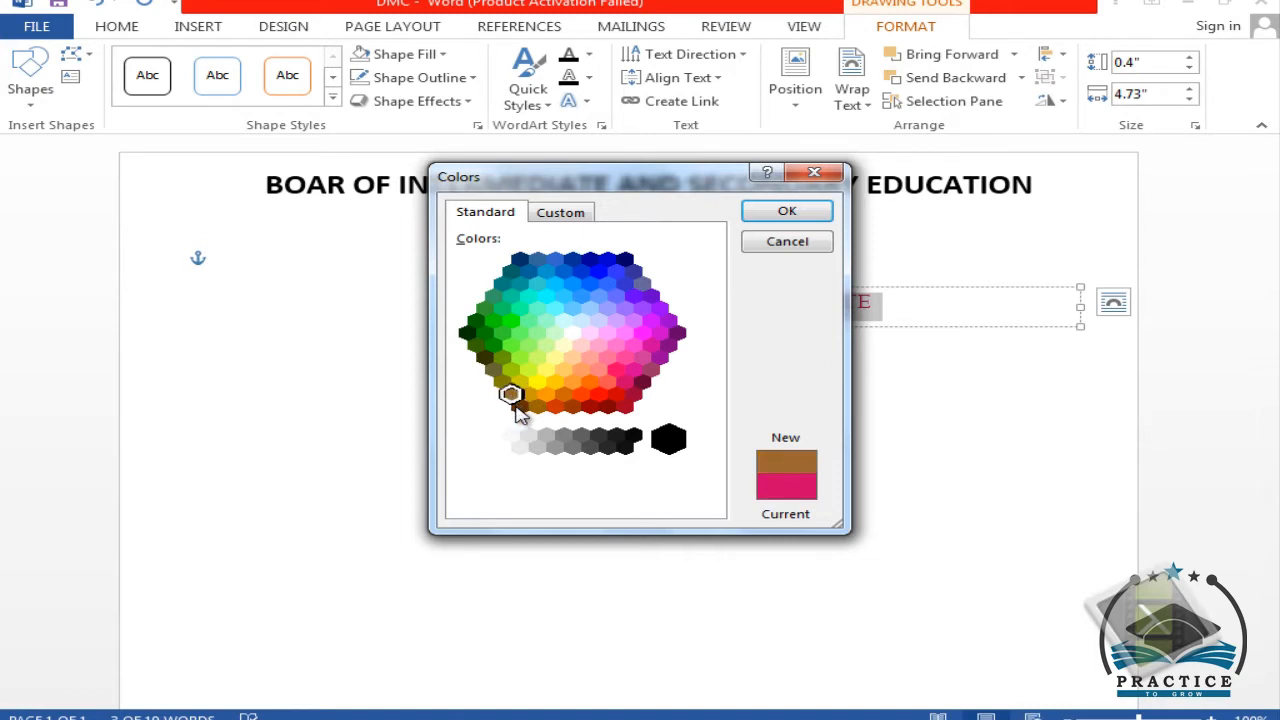
click(790, 210)
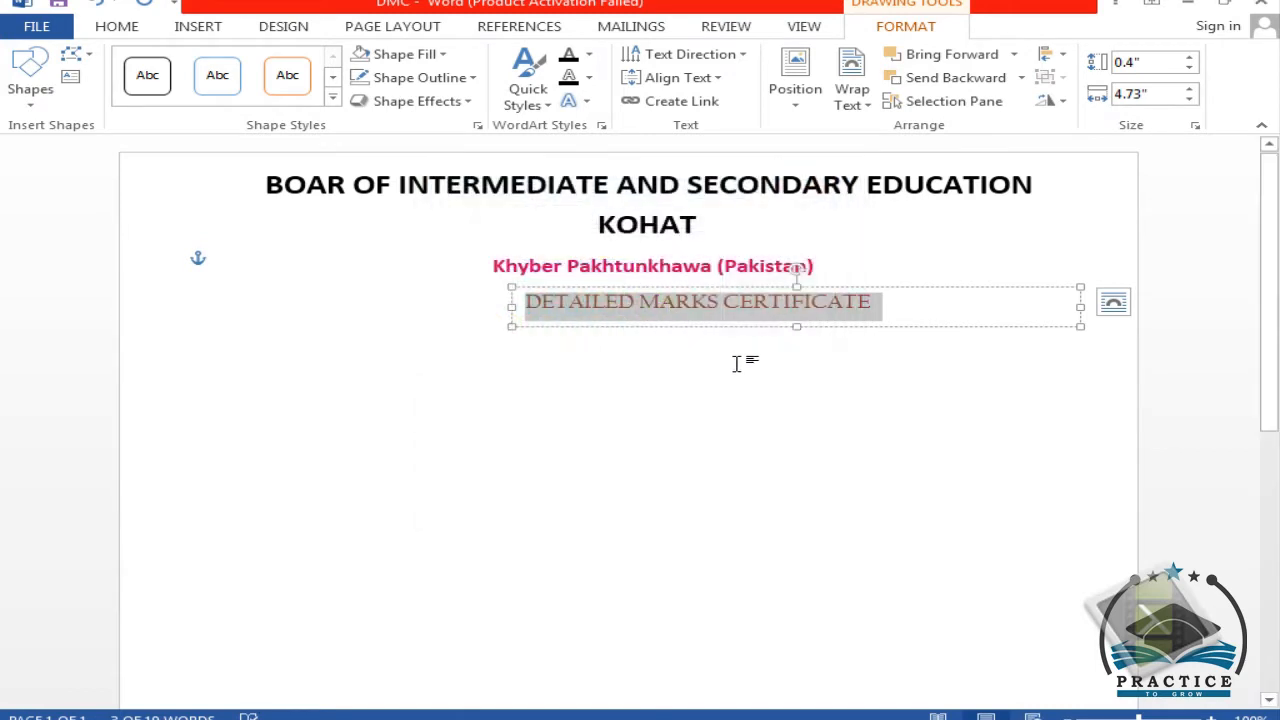
drag(743, 288, 649, 318)
- Add the line "Secondary school certificate examination" in Californian FB 18 below the certificate title, with no fill or outline on its text box
drag(790, 343, 440, 366)
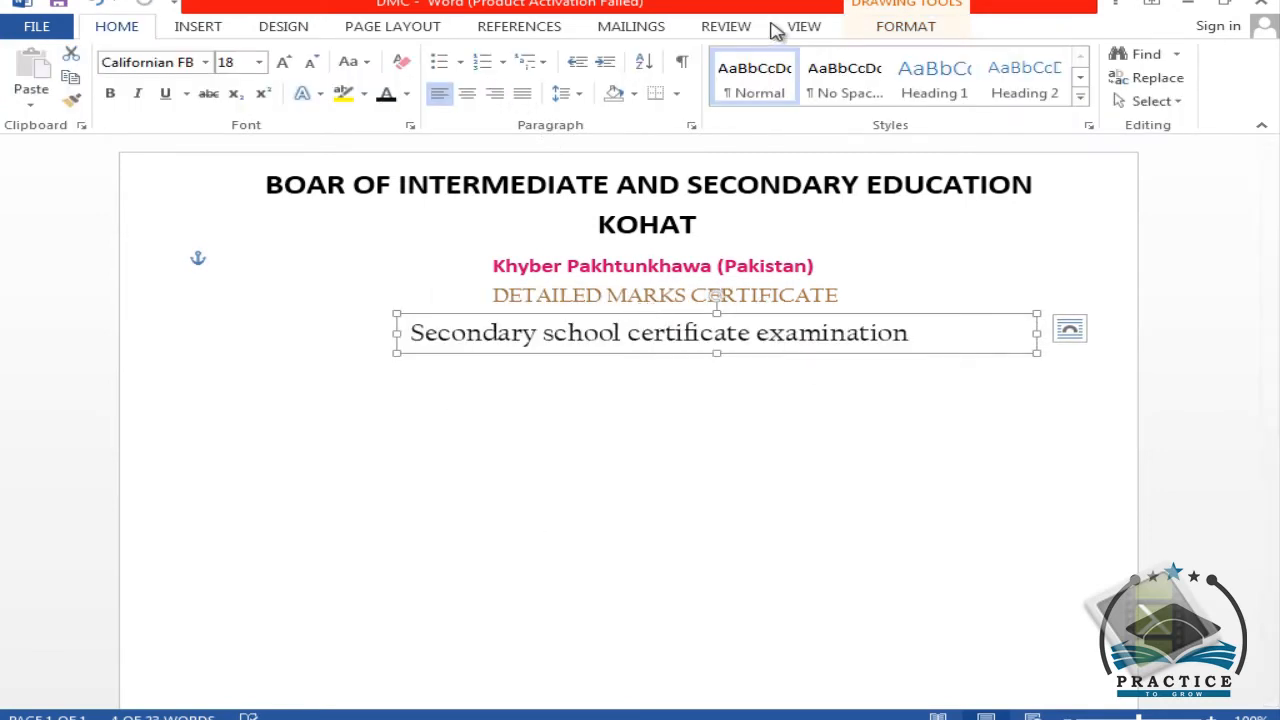
click(930, 30)
click(432, 58)
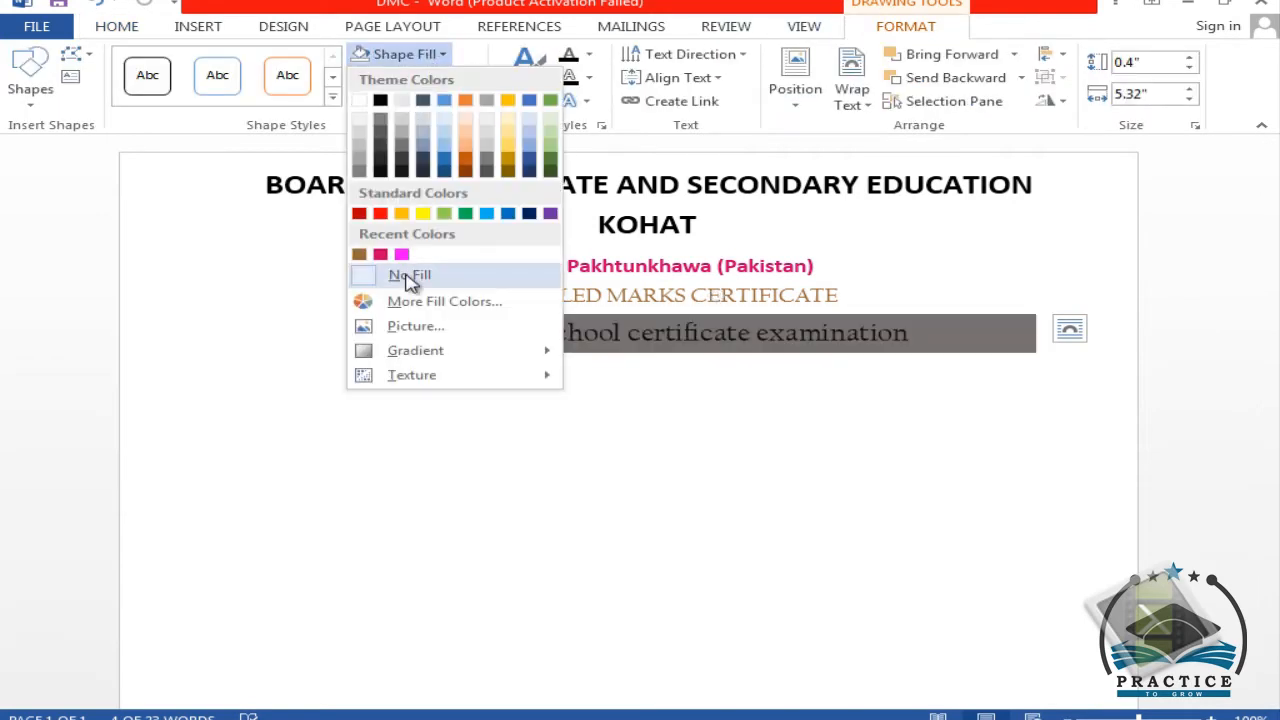
click(405, 272)
click(440, 77)
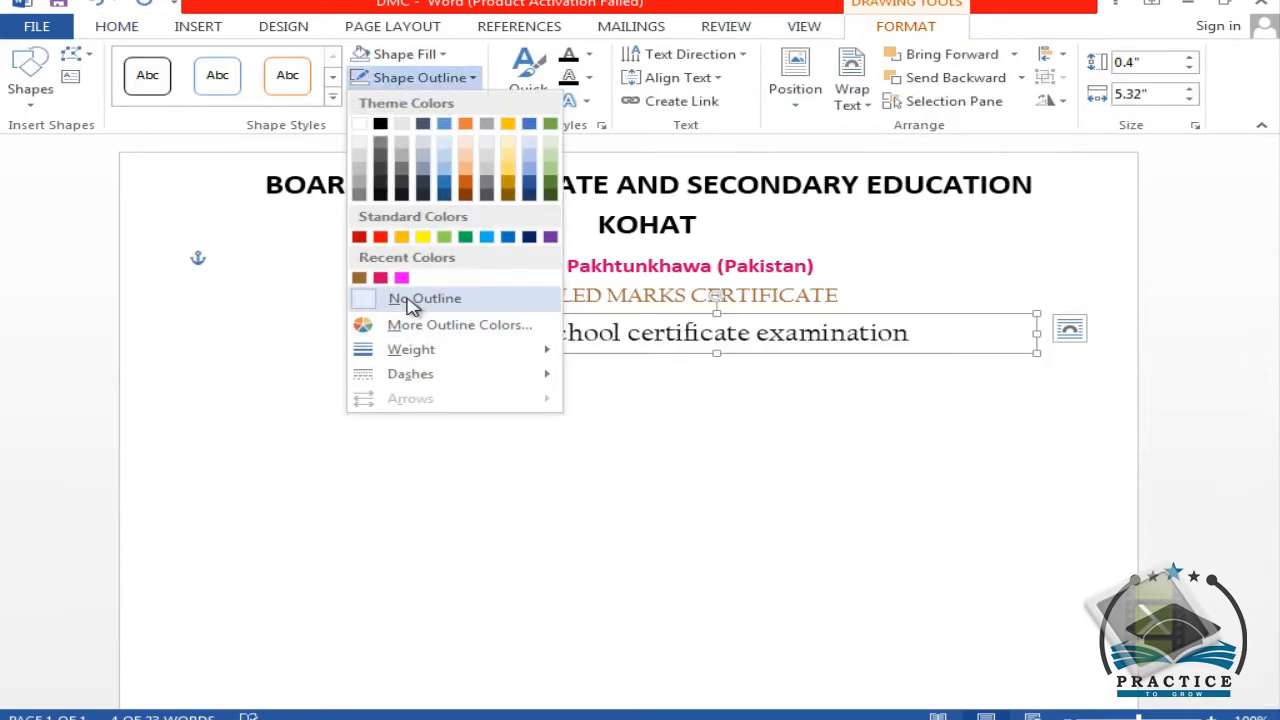
click(417, 298)
click(434, 432)
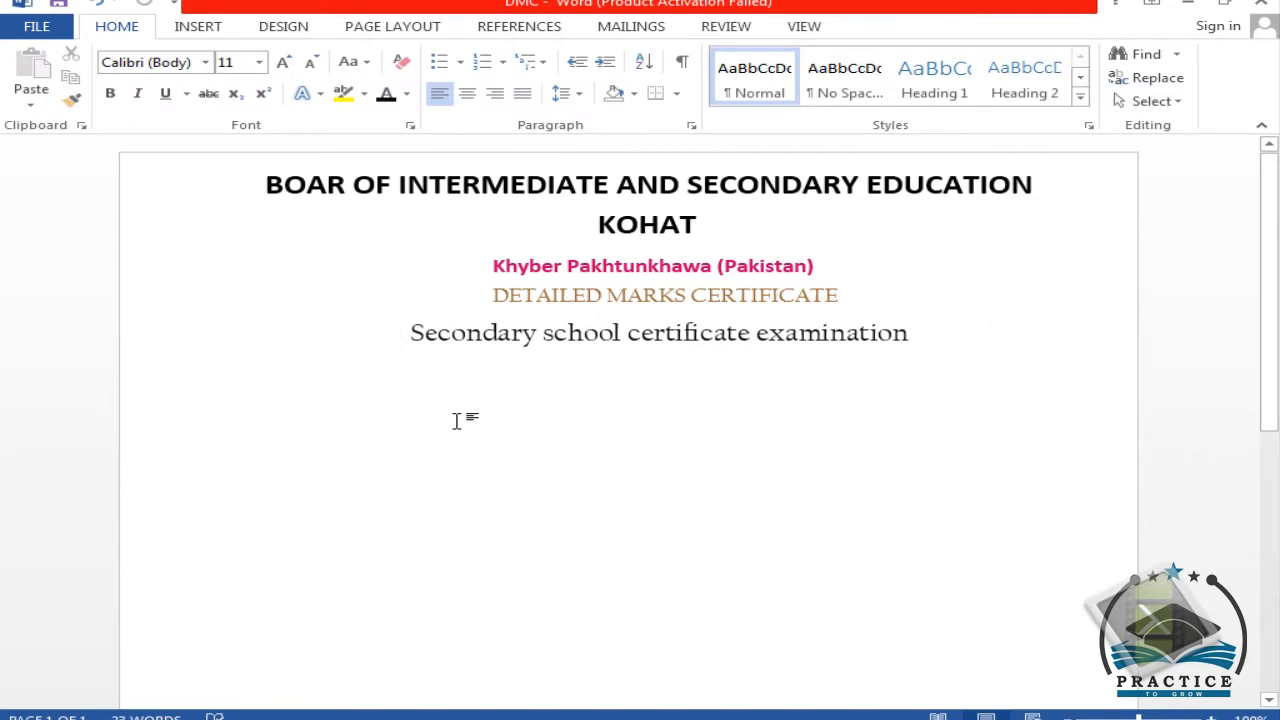
- Copy the "Secondary school certificate examination" text box below itself and replace the copy's text with "S.NO. KB" followed by an underscore line
scroll(457, 420, down, 1)
scroll(457, 418, up, 1)
click(552, 332)
scroll(540, 371, down, 1)
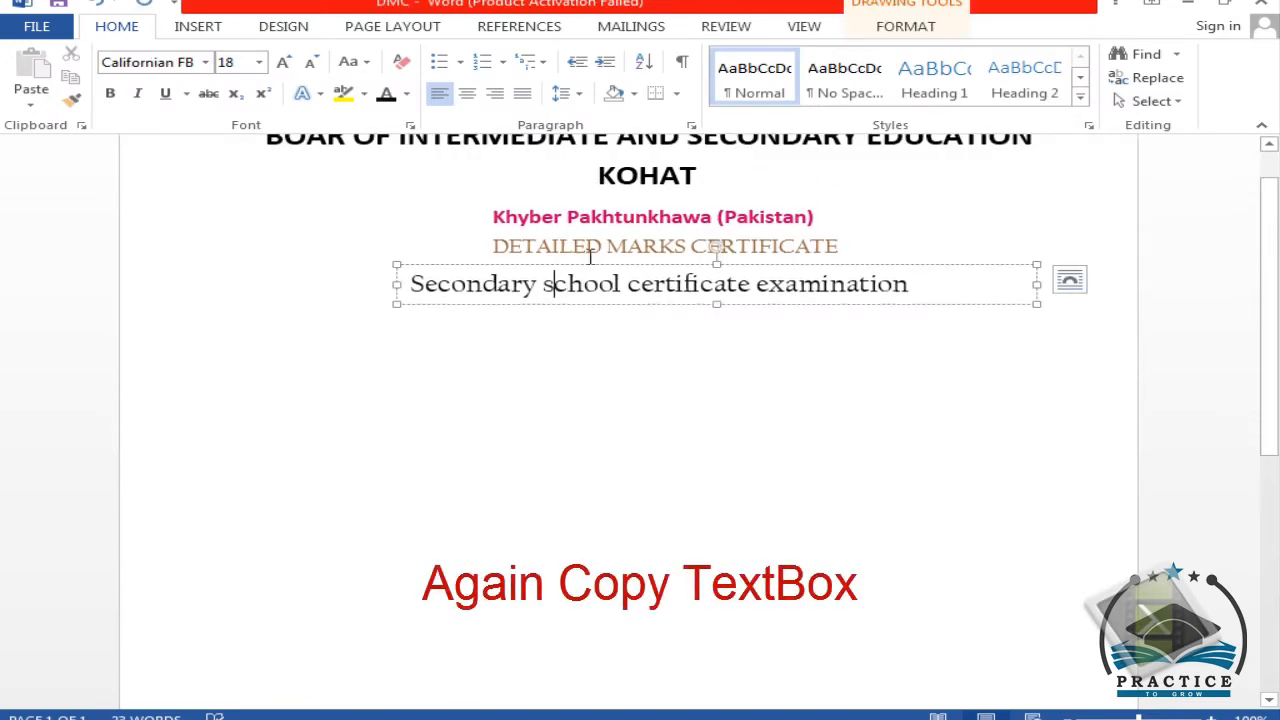
drag(596, 272, 823, 311)
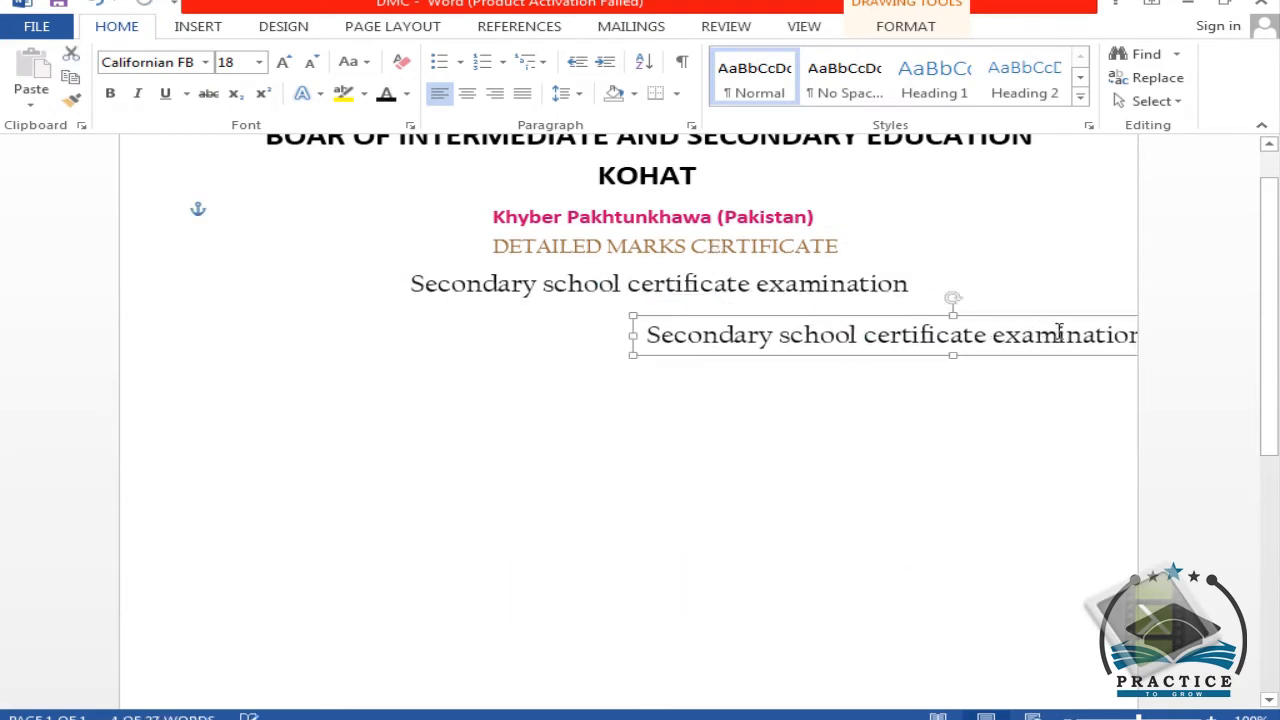
drag(649, 334, 1143, 334)
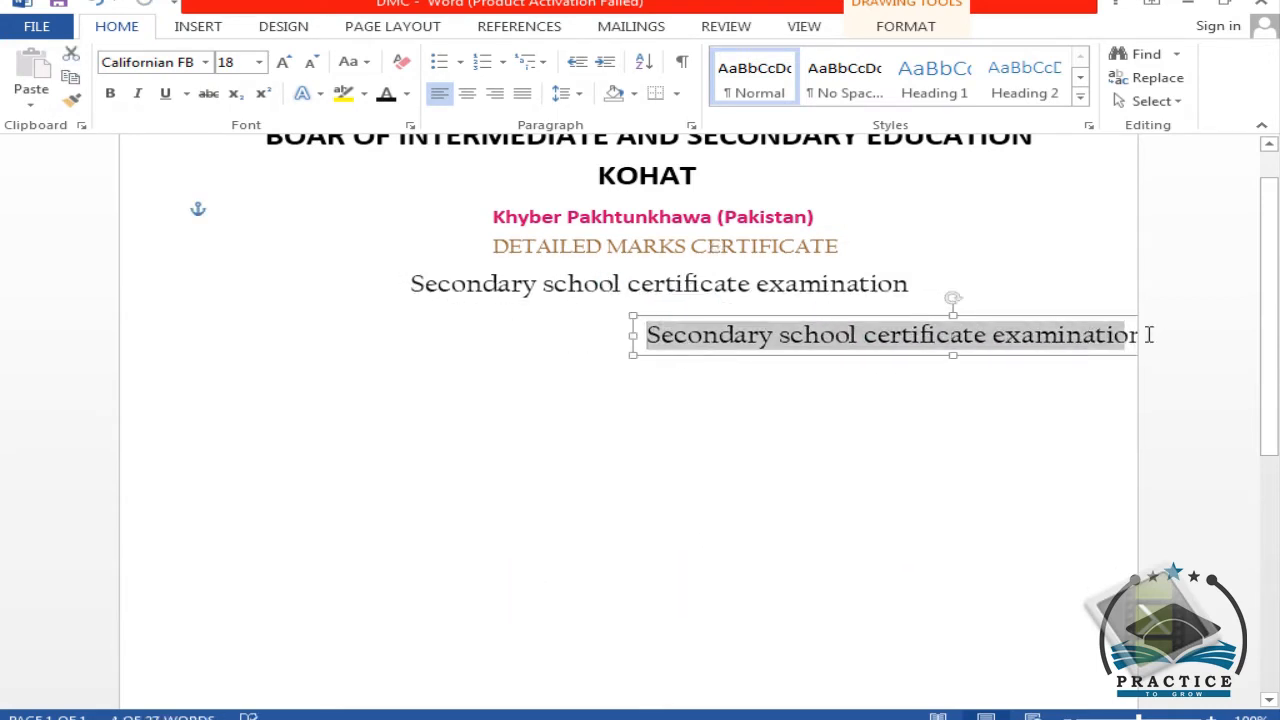
text(S.NO)
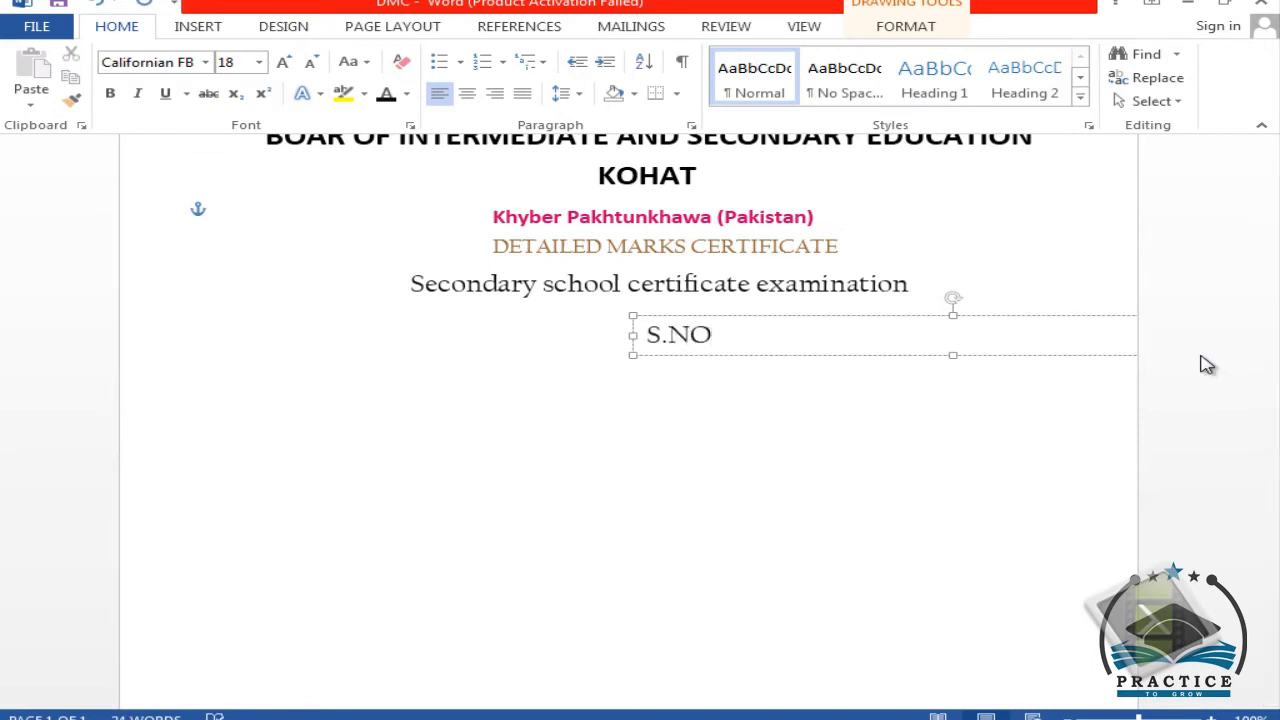
text(. KB____________)
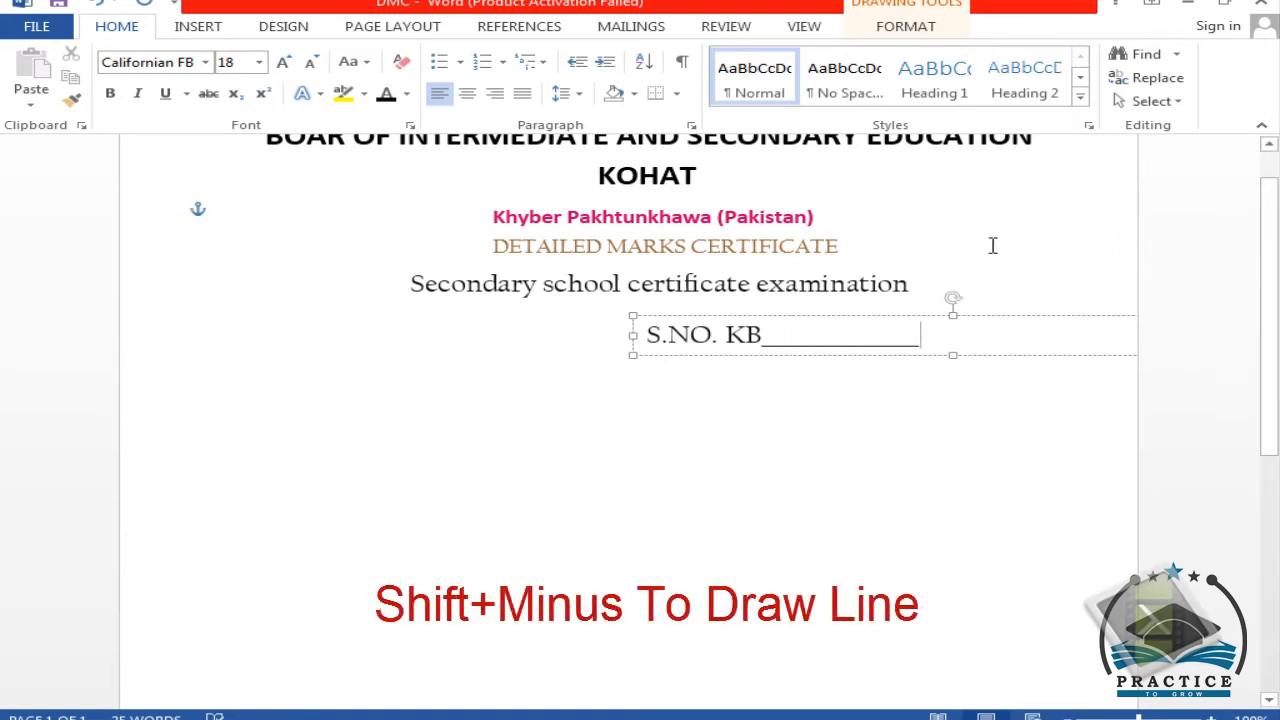
- Format the "S.NO. KB" line in Arial Rounded at size 12 and place its text box against the page's right edge
drag(946, 337, 645, 334)
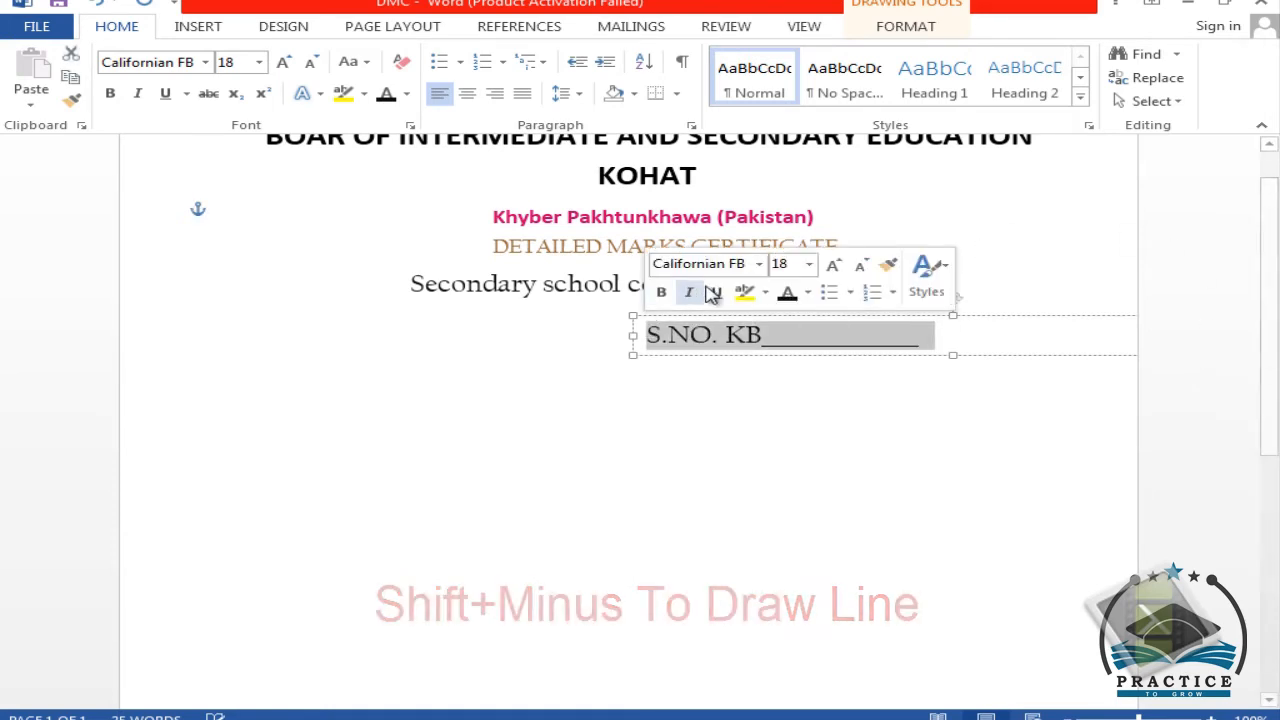
click(810, 264)
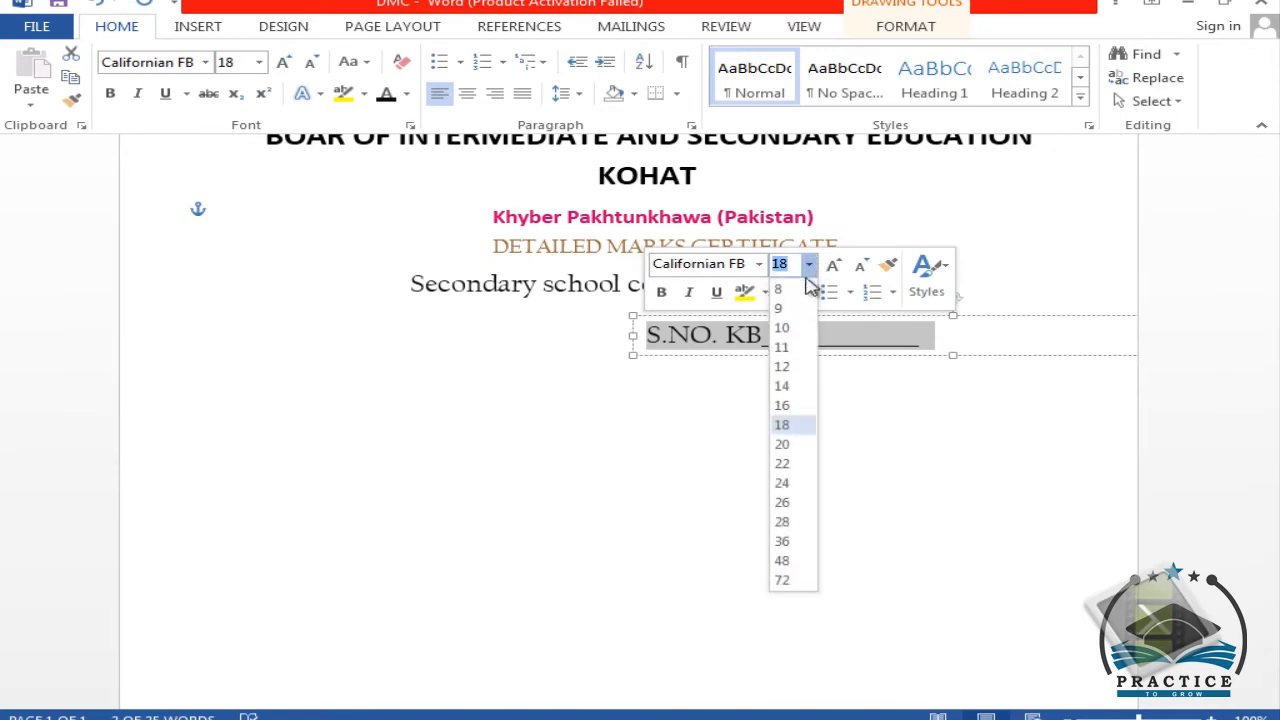
click(789, 366)
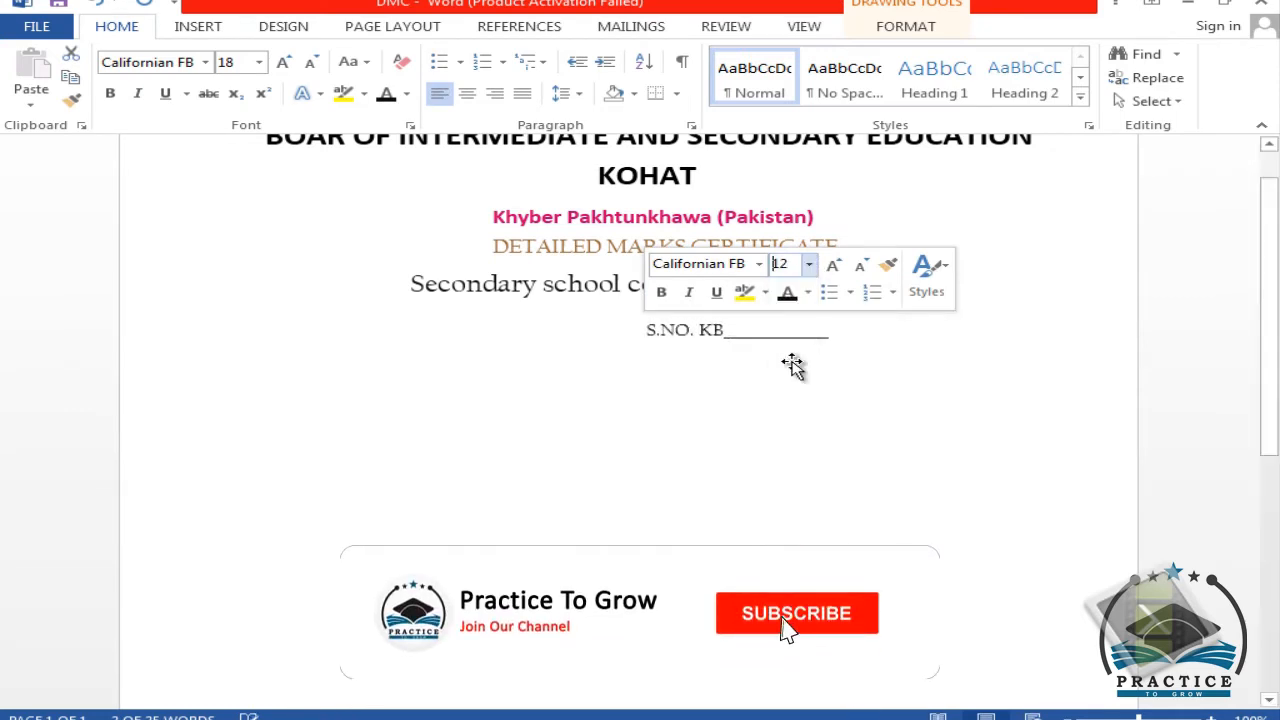
click(760, 264)
click(775, 437)
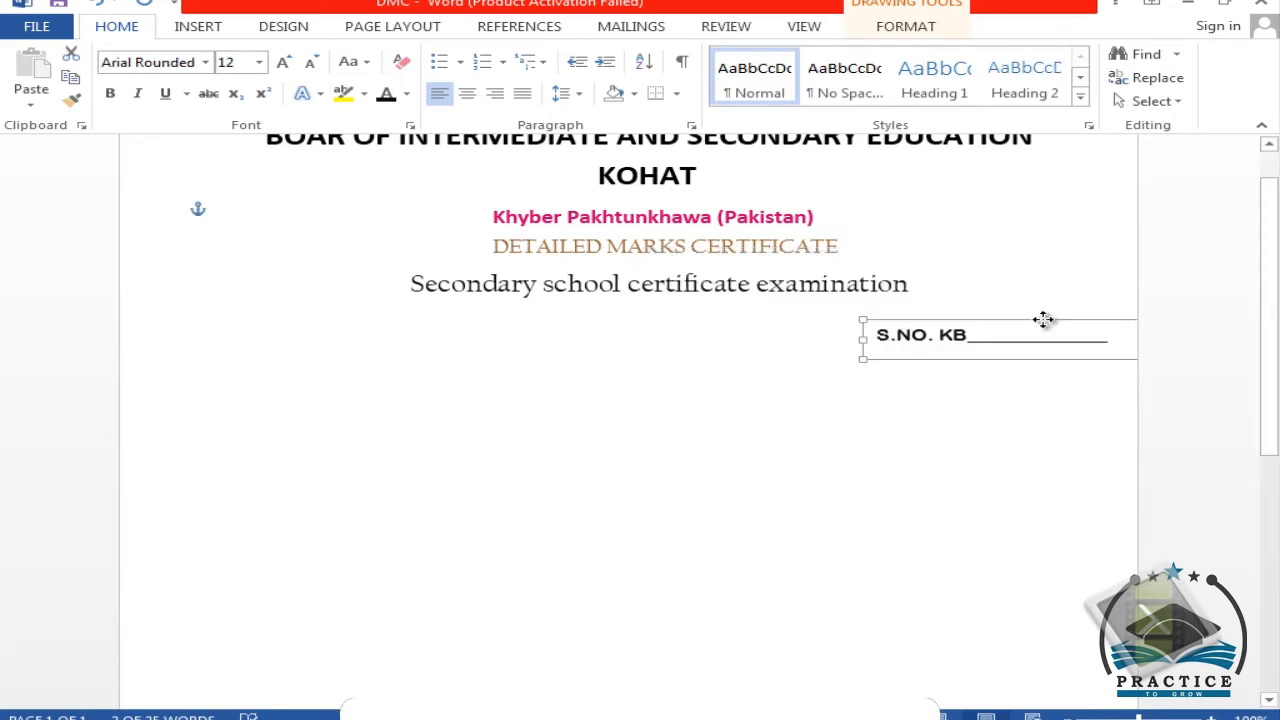
- Draw a rectangle about 1.18 inches high and 1.19 inches wide below the "S.NO. KB" line and add the text "PHOTO" inside it
click(202, 30)
click(346, 95)
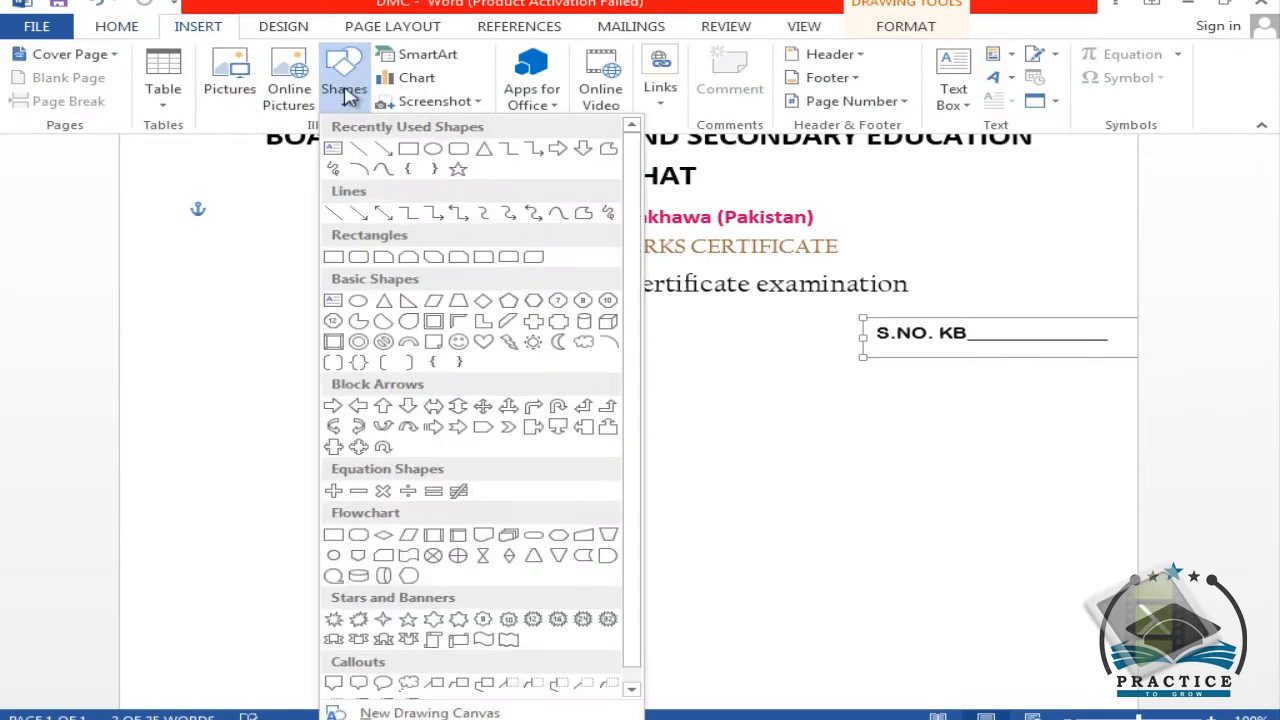
click(401, 148)
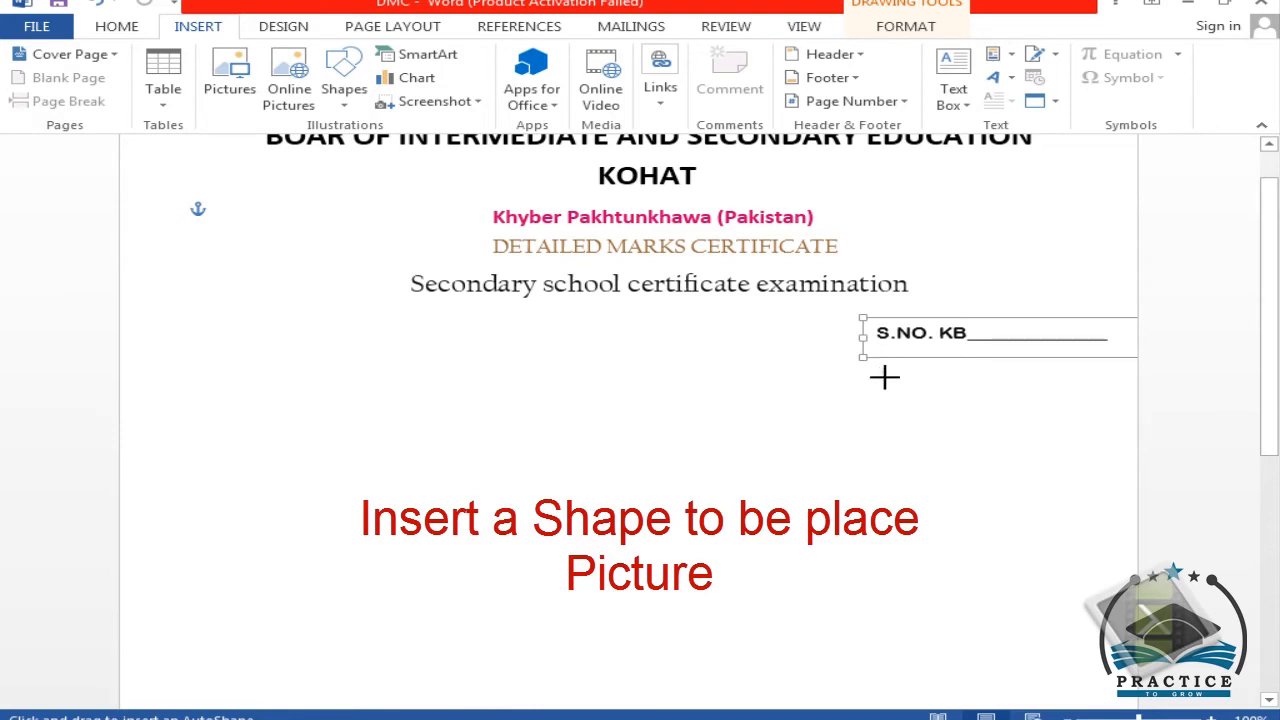
drag(908, 375, 1052, 491)
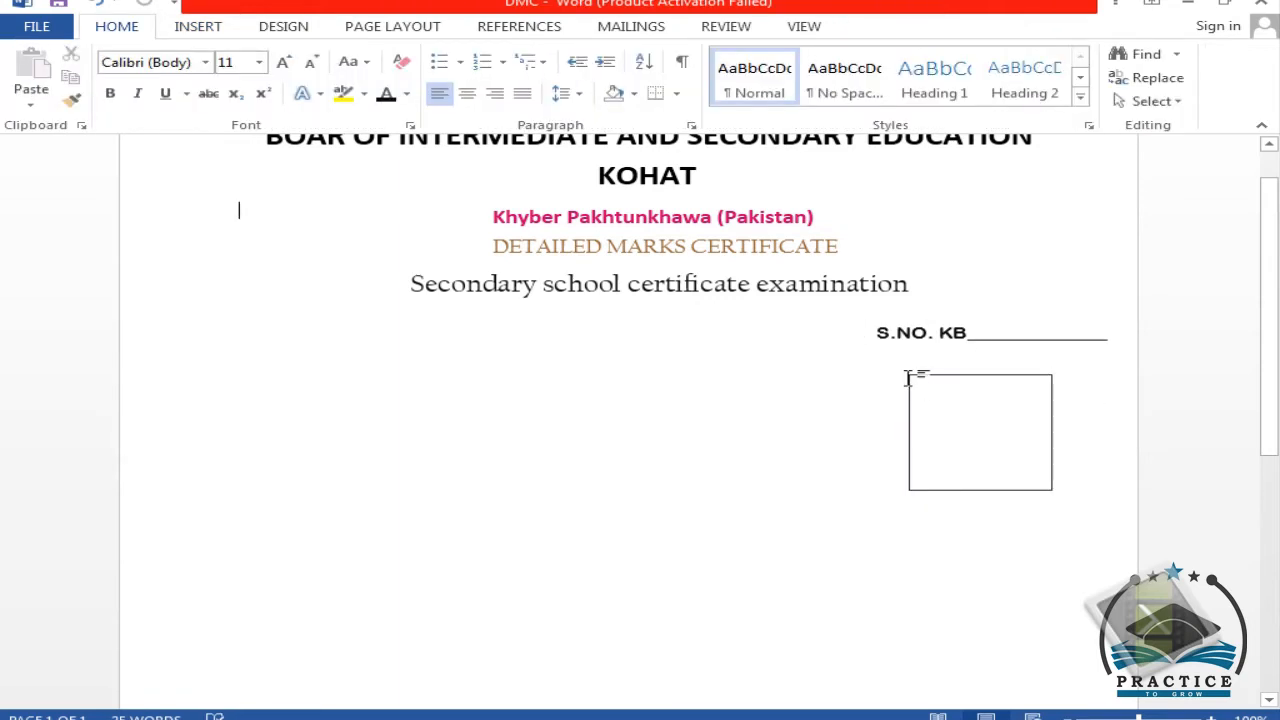
click(908, 378)
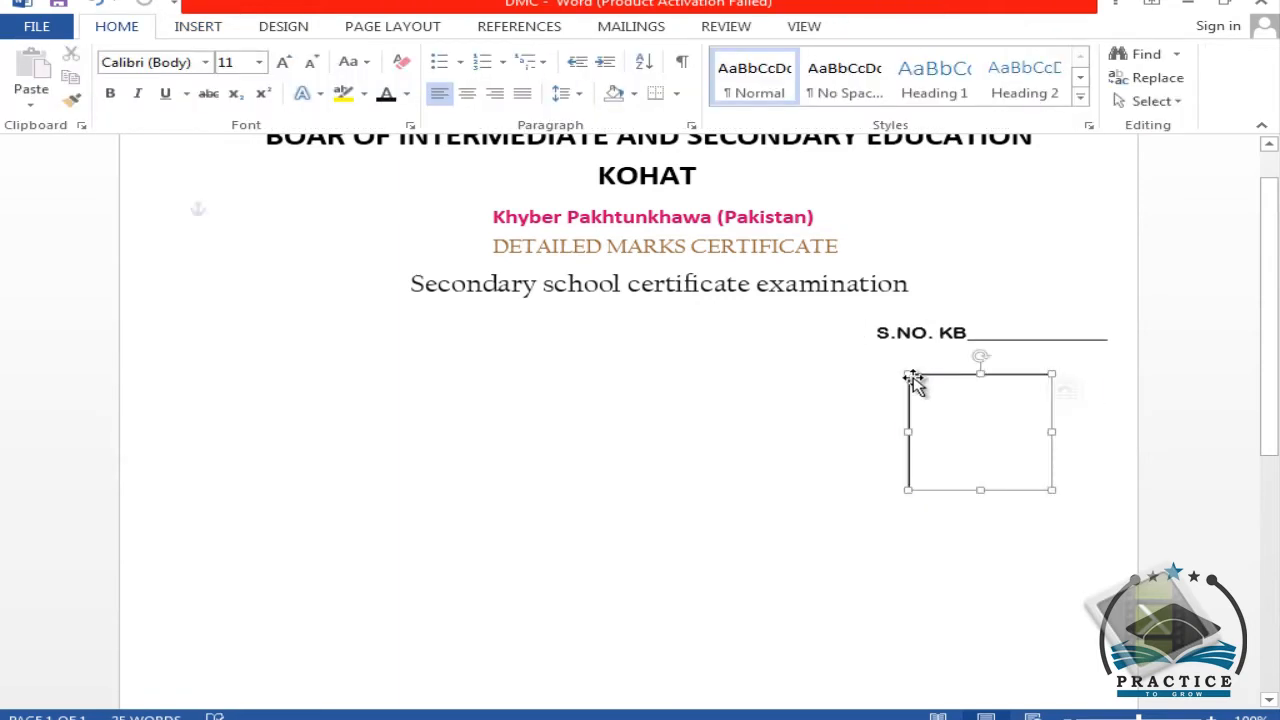
right_click(960, 377)
click(1051, 462)
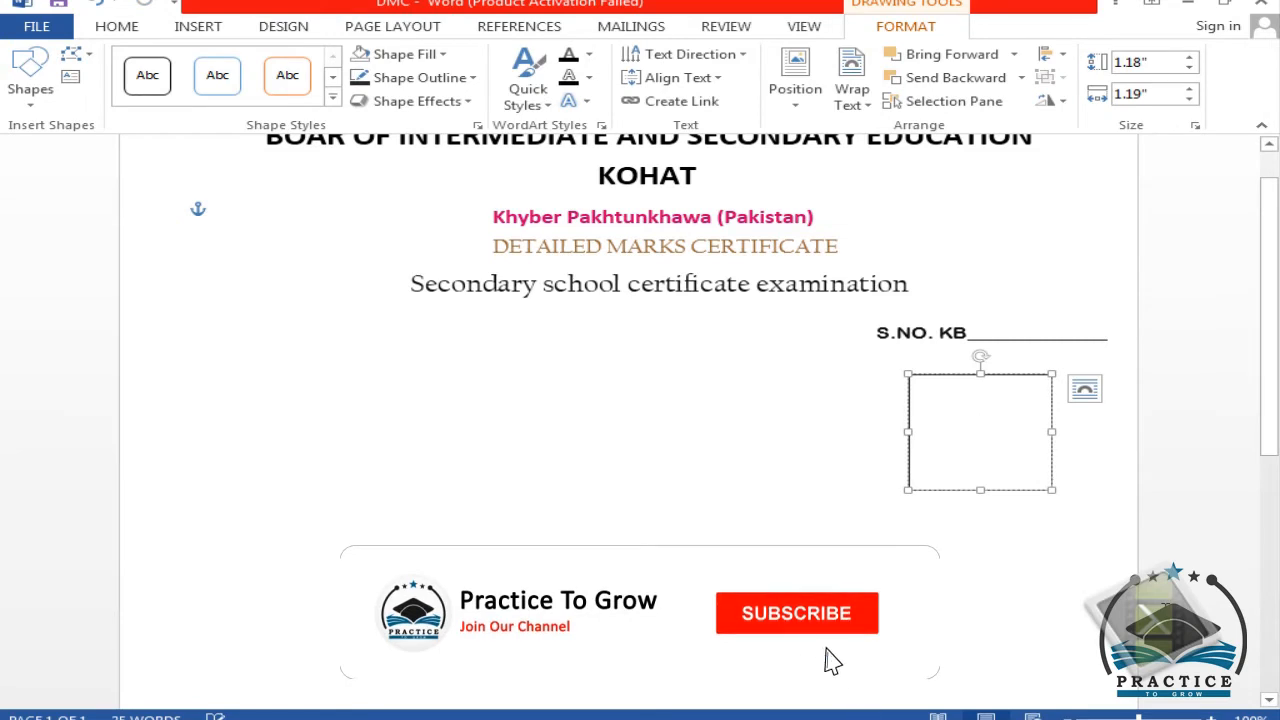
text(PHOTO)
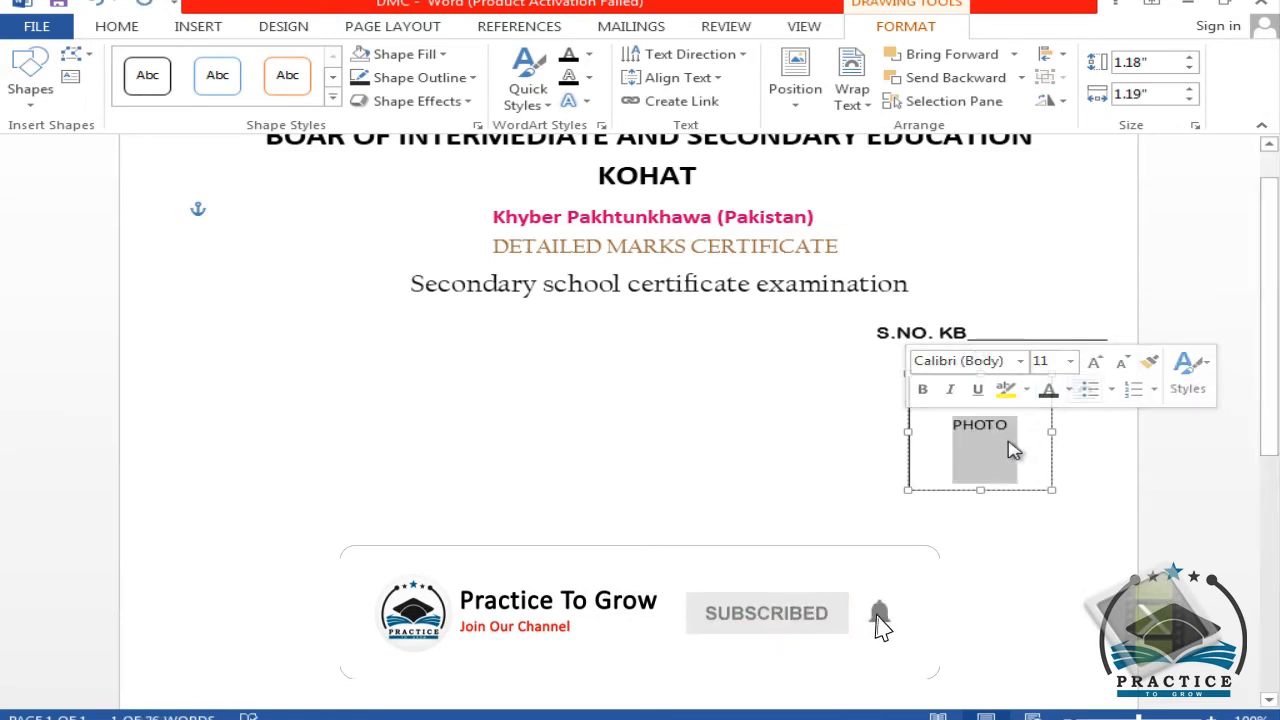
scroll(1006, 440, down, 2)
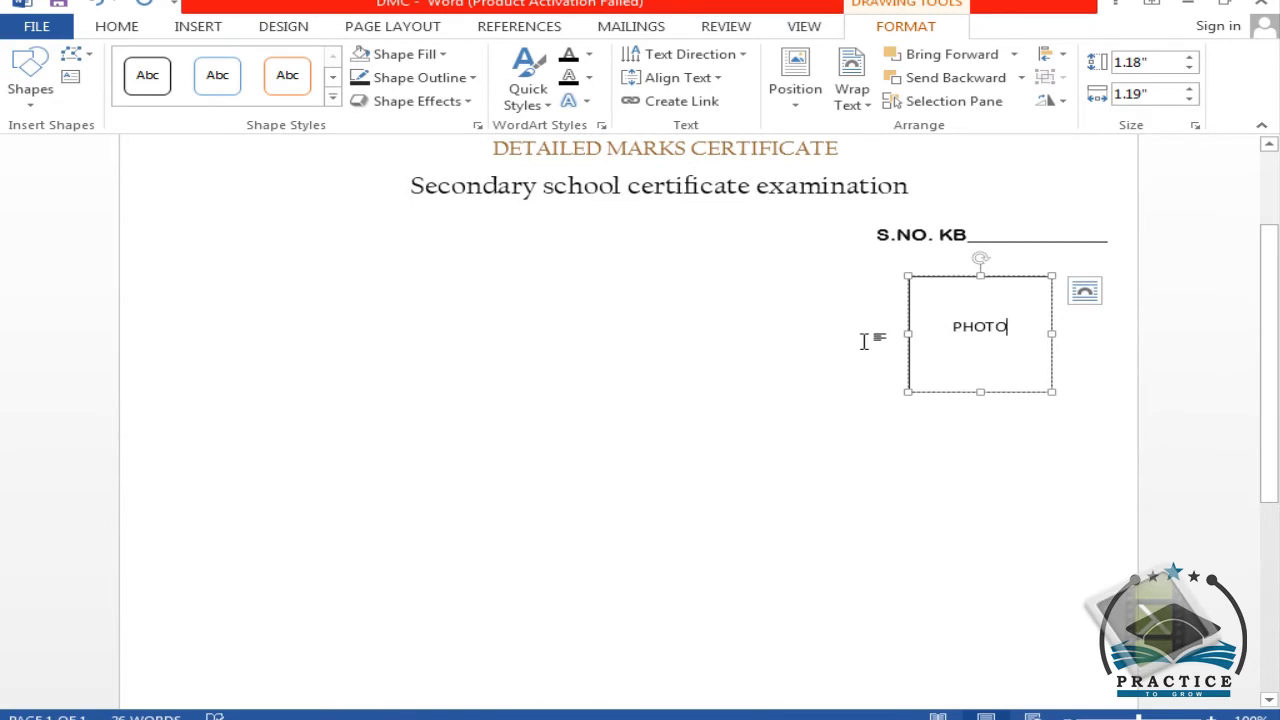
click(618, 188)
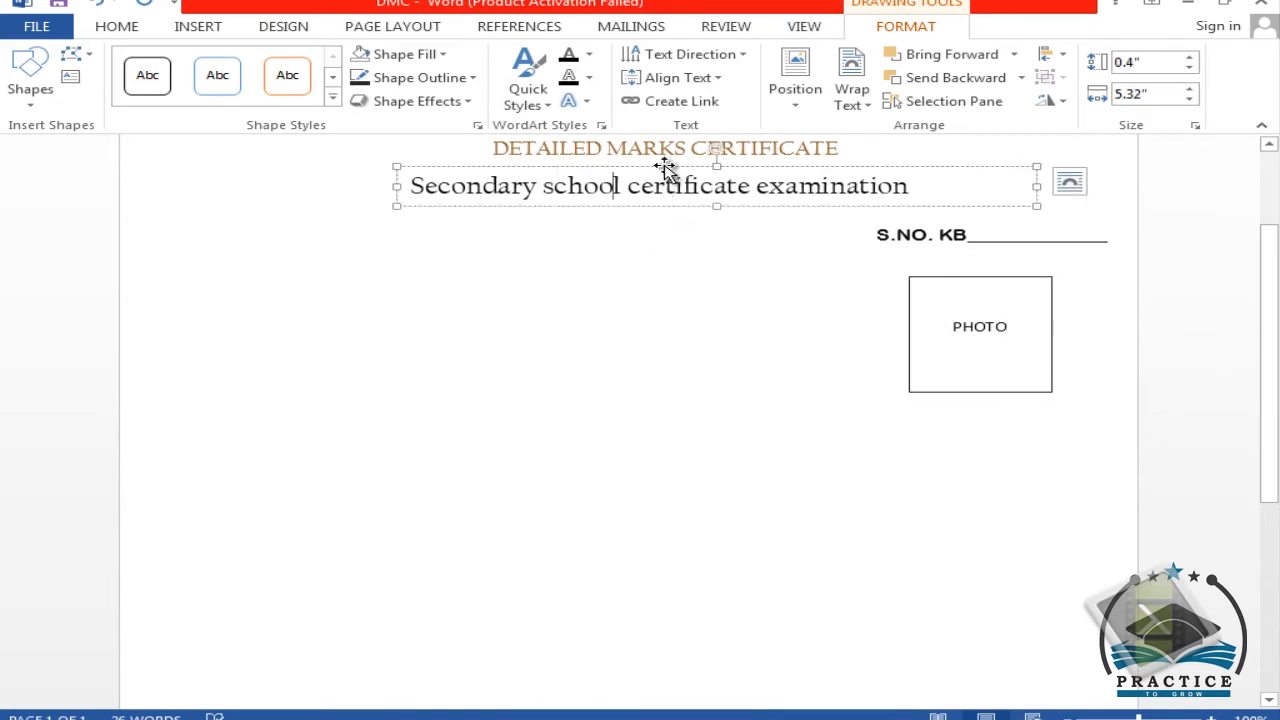
drag(665, 165, 643, 400)
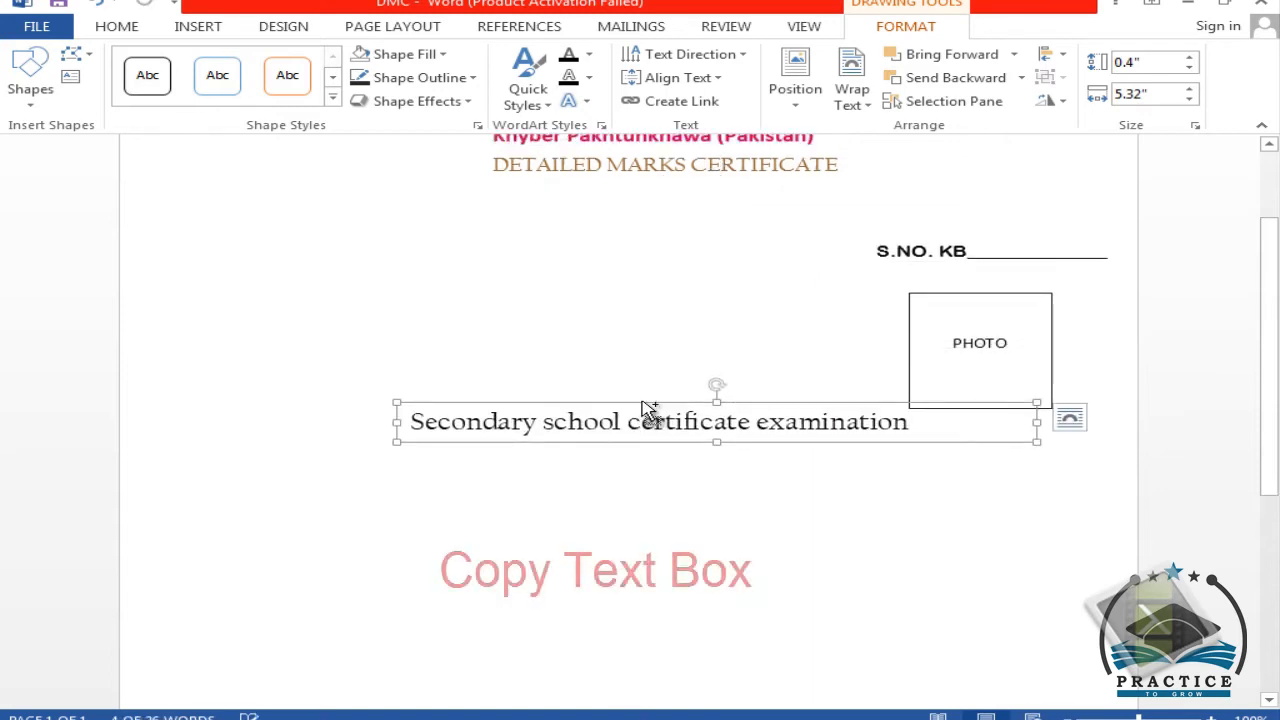
key(ctrl+z)
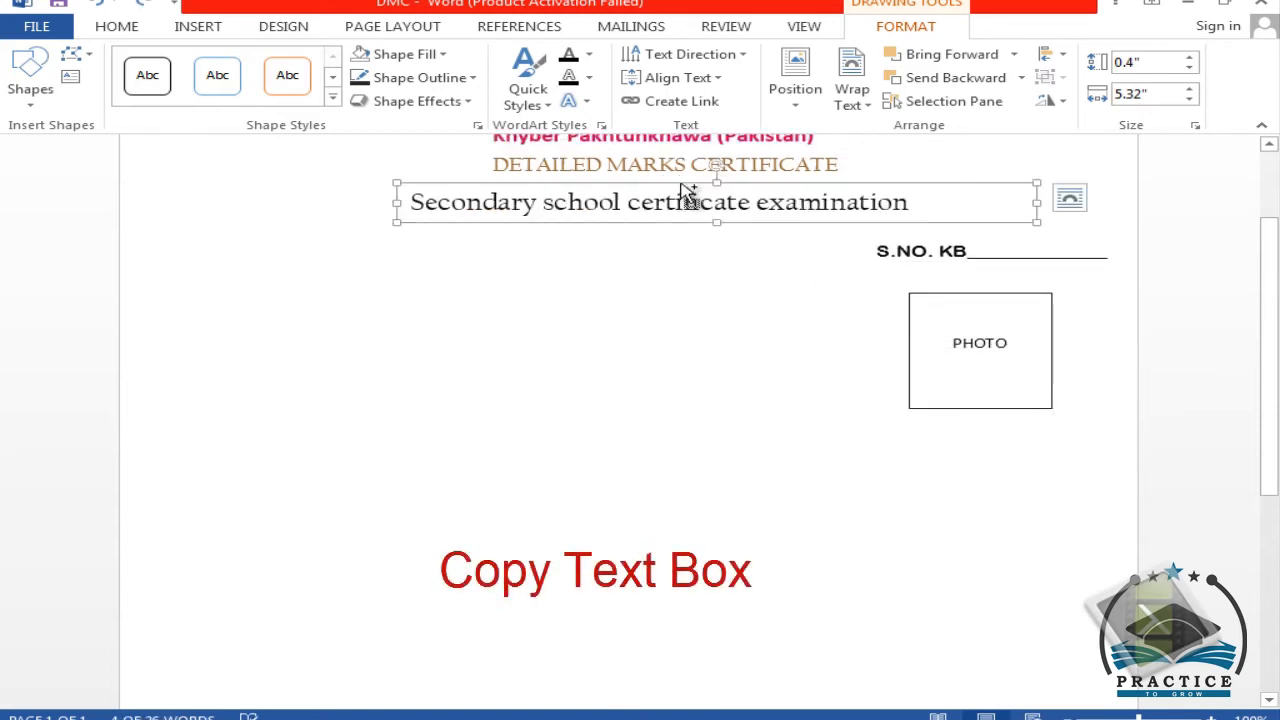
- Copy the examination line's text box below as a bold "Session 2021 (Annual)" line, and copy that for an underlined "Science Group" line
drag(684, 192, 660, 277)
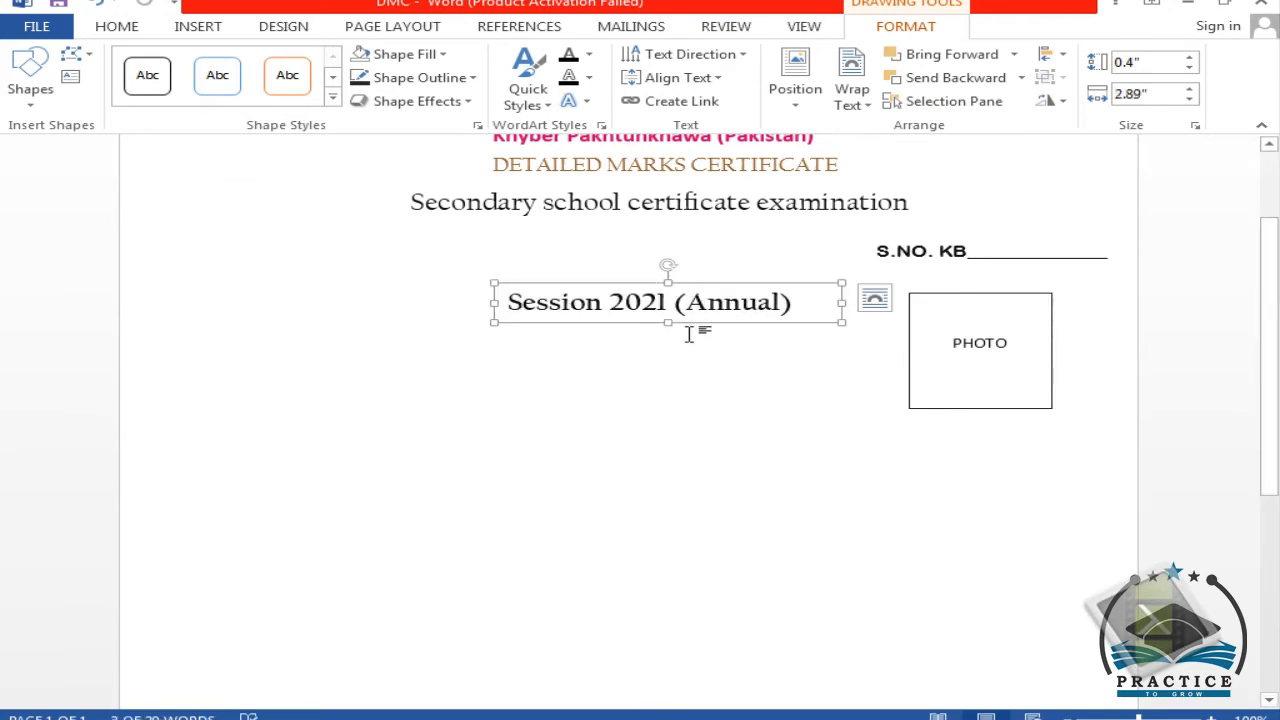
ctrl+drag(697, 297, 697, 340)
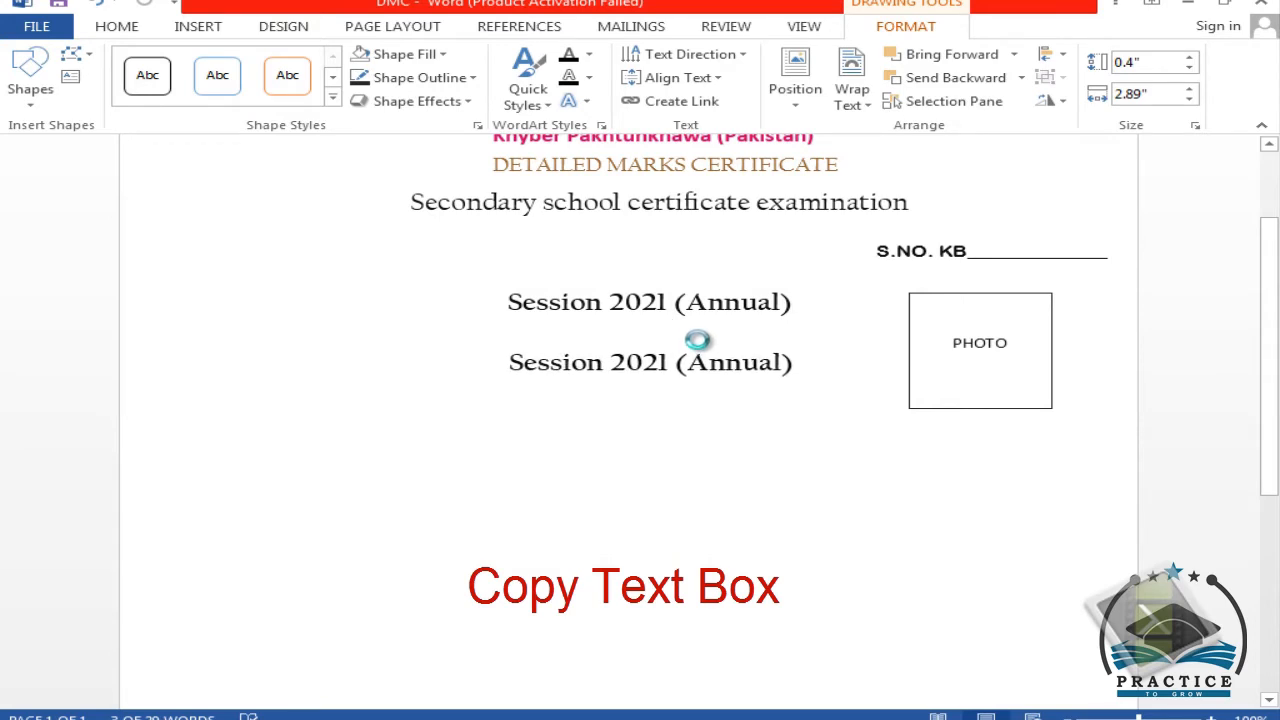
drag(794, 363, 486, 375)
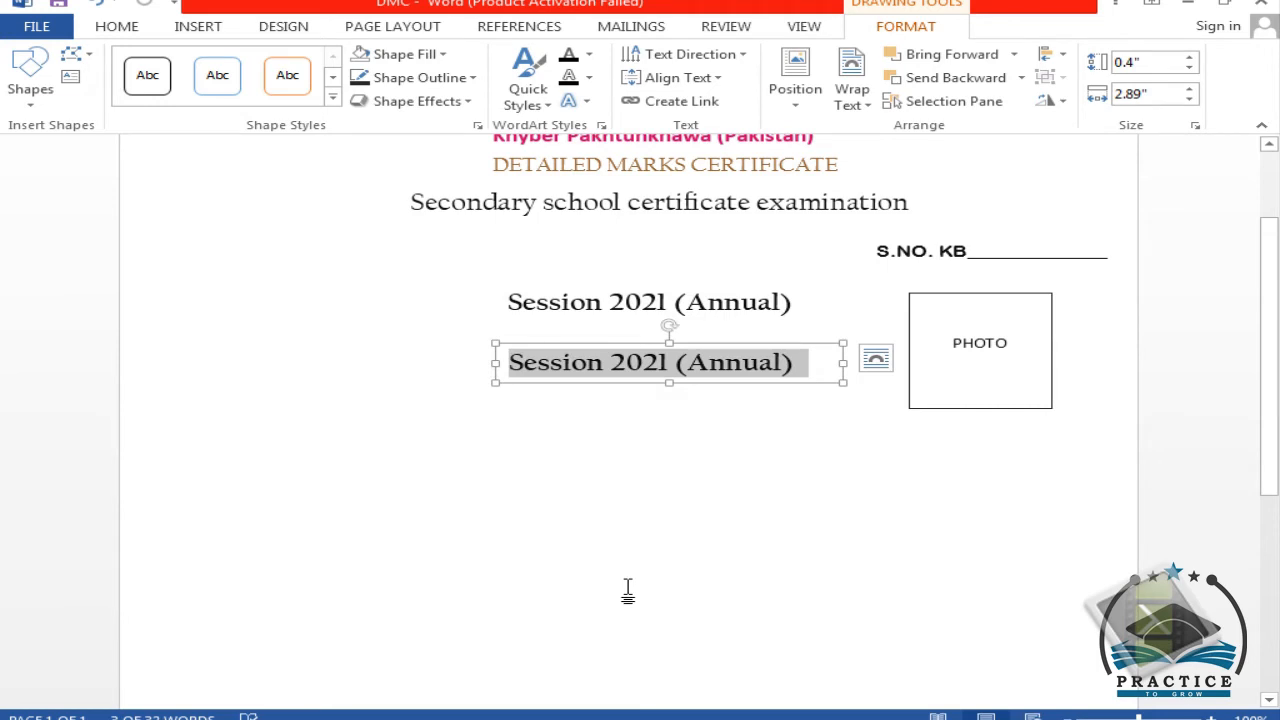
text(Sce)
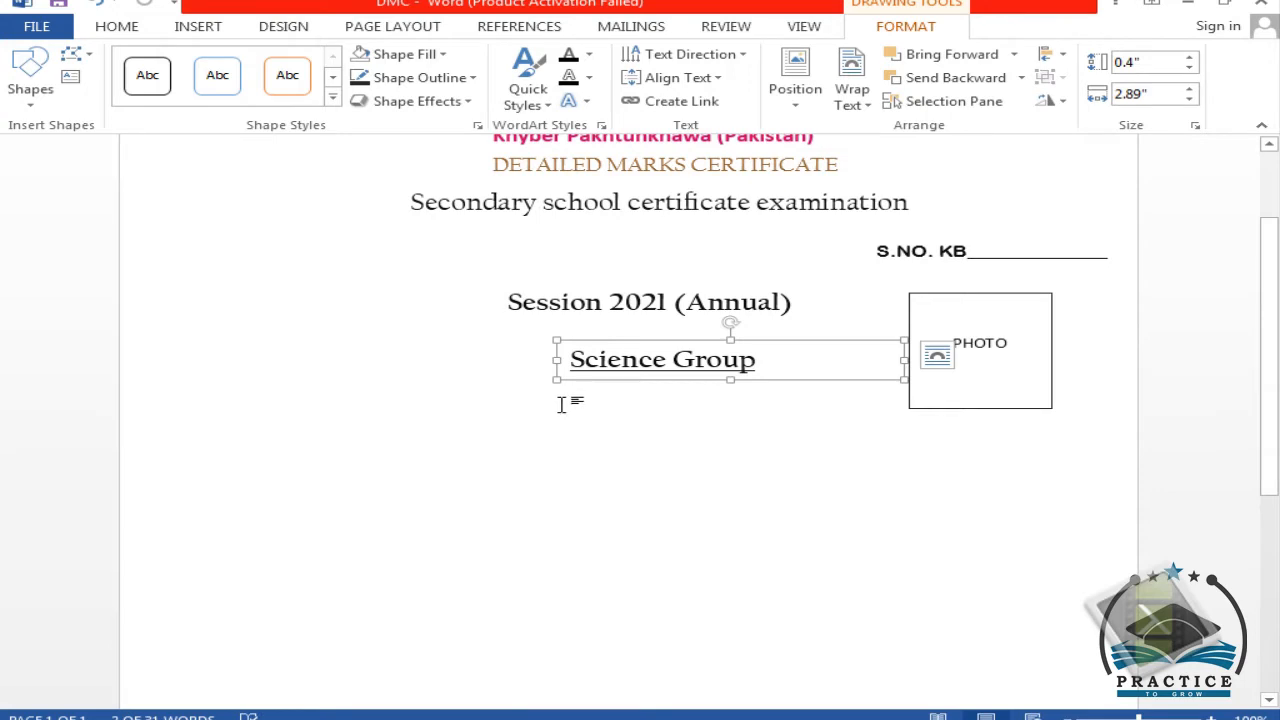
- Copy the "Science Group" text box to the page's left side and replace its text with "Roll No" and an underscore line, without underline formatting
scroll(561, 404, down, 2)
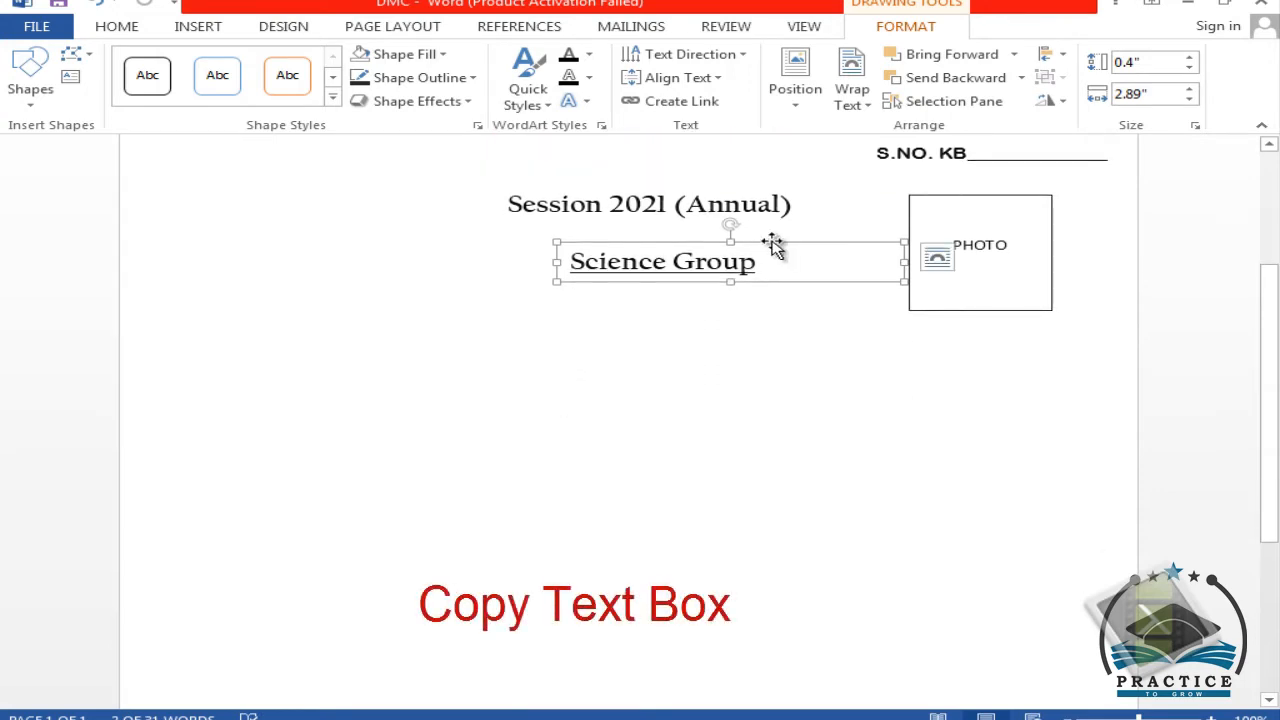
drag(777, 251, 415, 336)
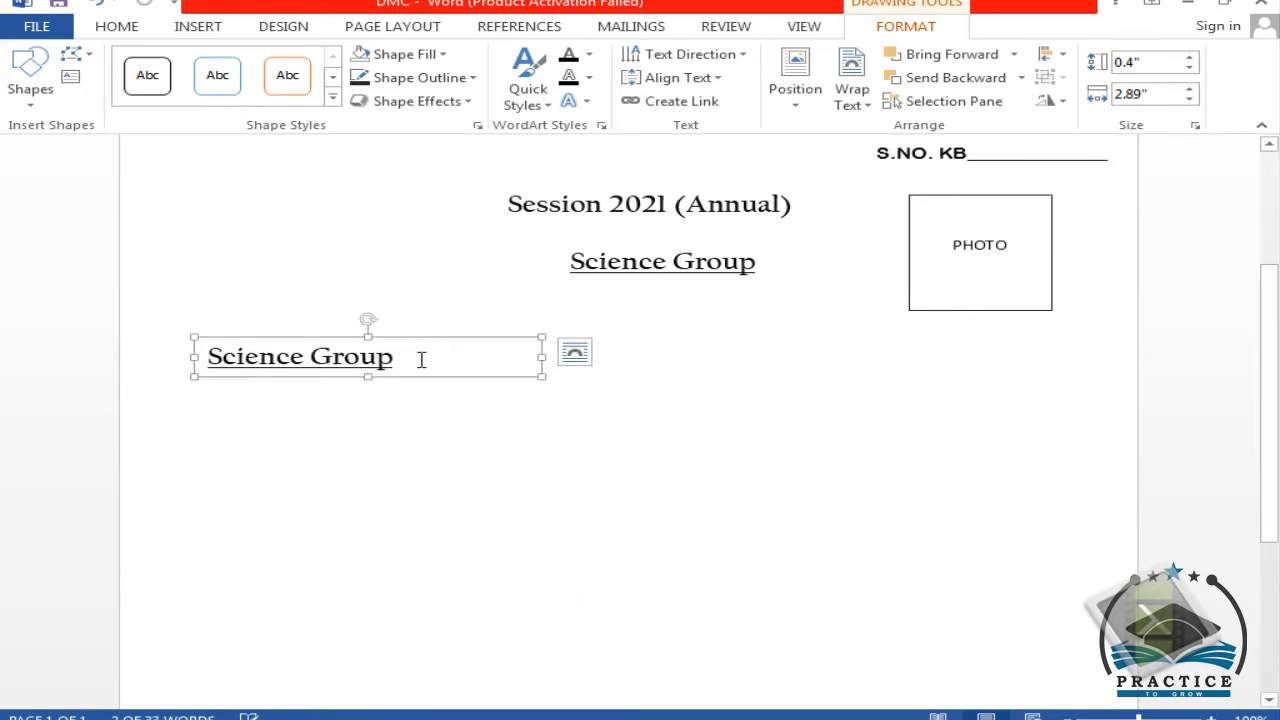
triple_click(262, 360)
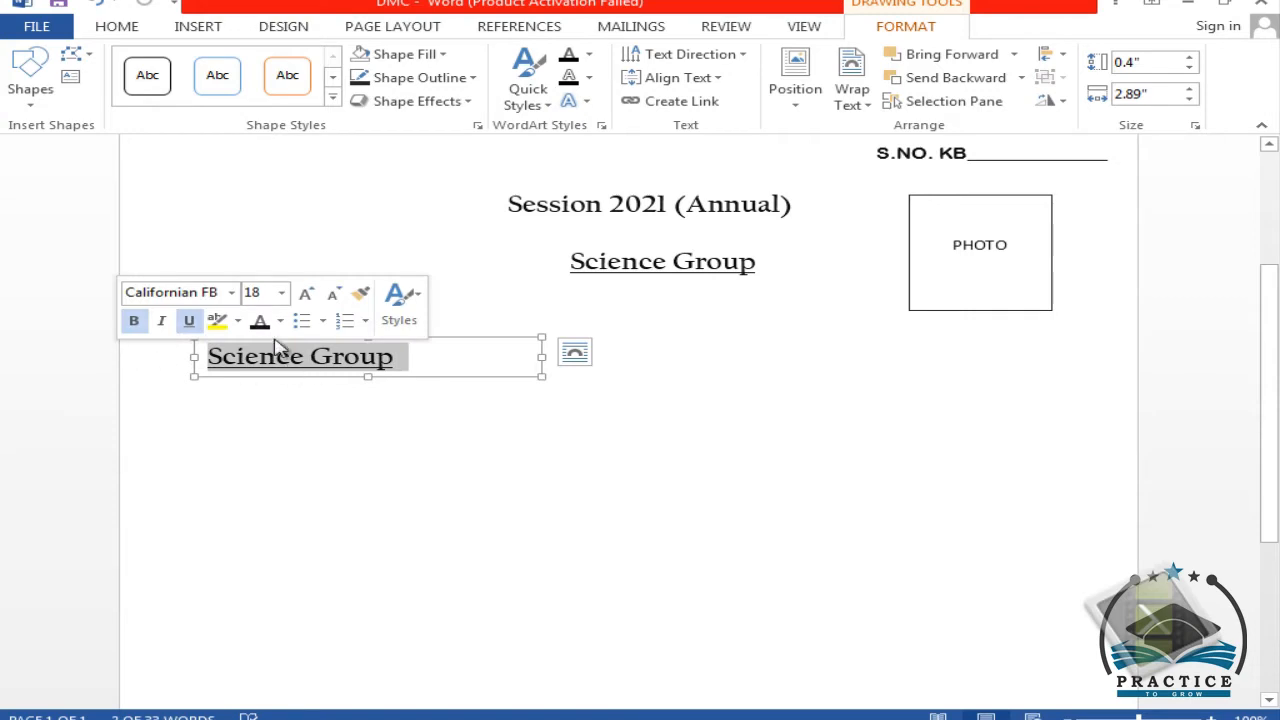
text(Roll )
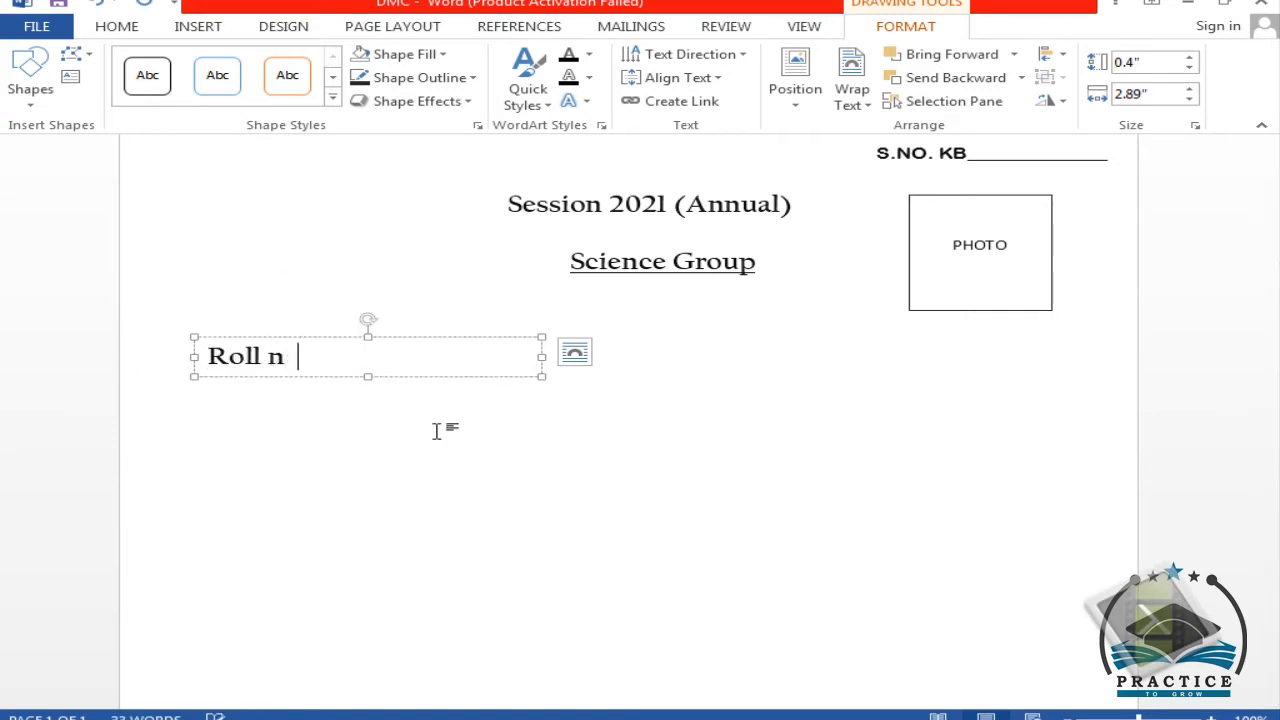
text(No)
key(shift+minus)
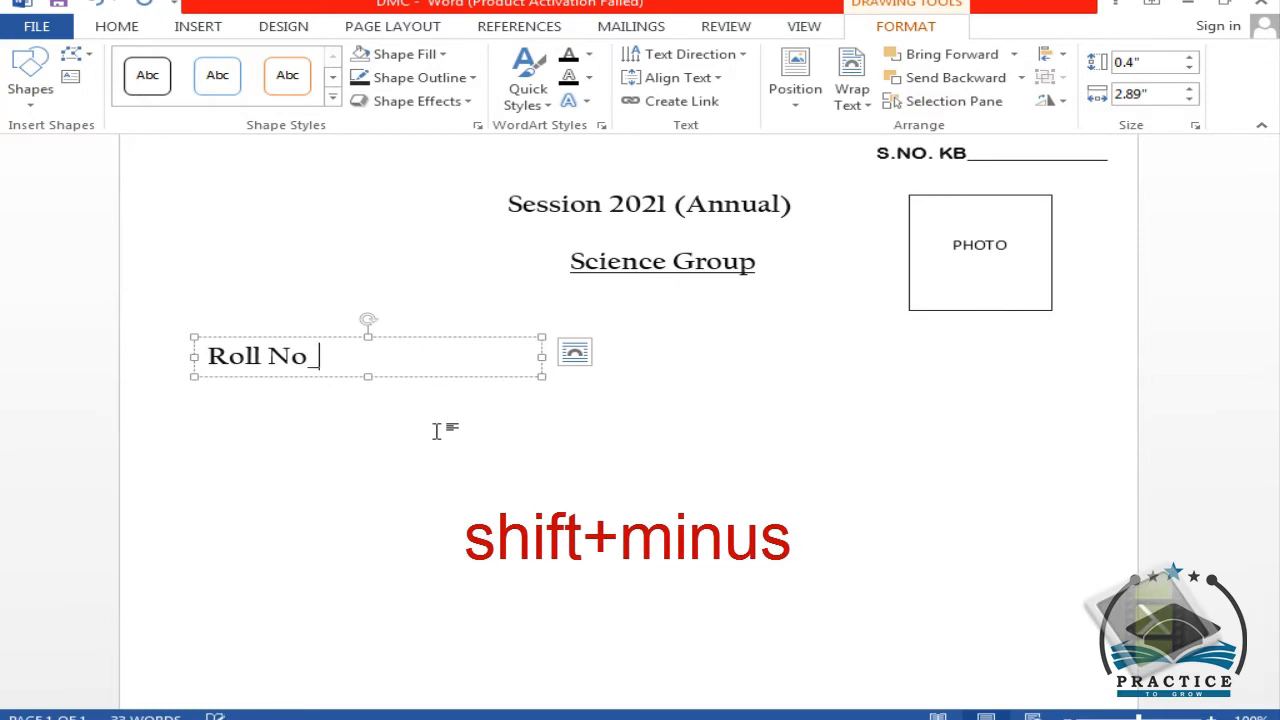
text(____________)
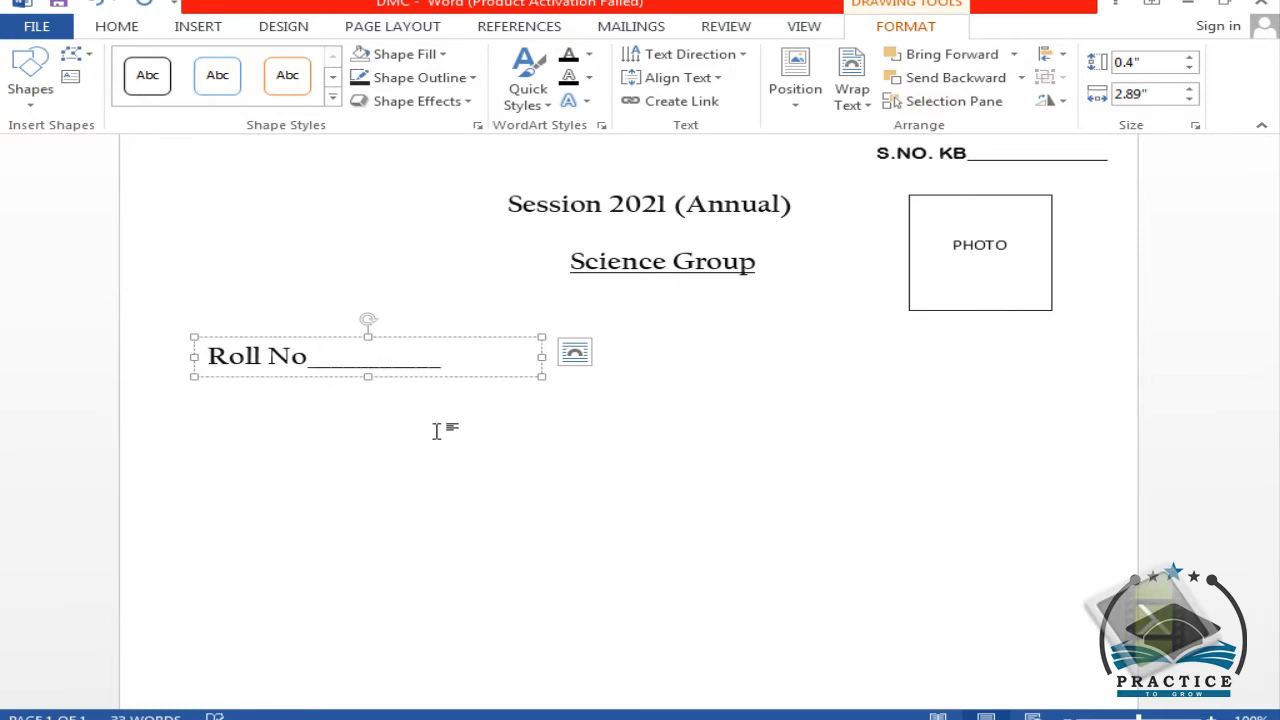
- Copy the "Roll No" text box directly below itself and set the upper line's font size to 14
mouse_move(393, 348)
mouse_down()
mouse_move(398, 320)
mouse_move(388, 366)
mouse_up()
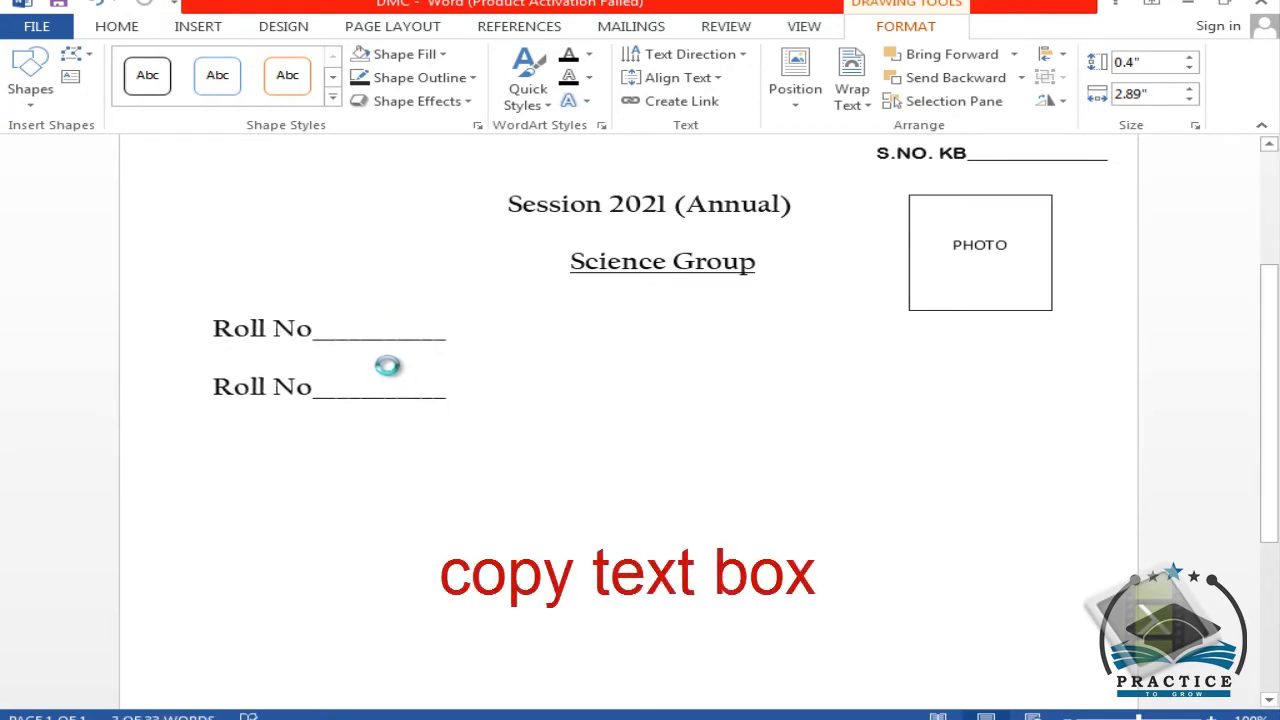
triple_click(323, 335)
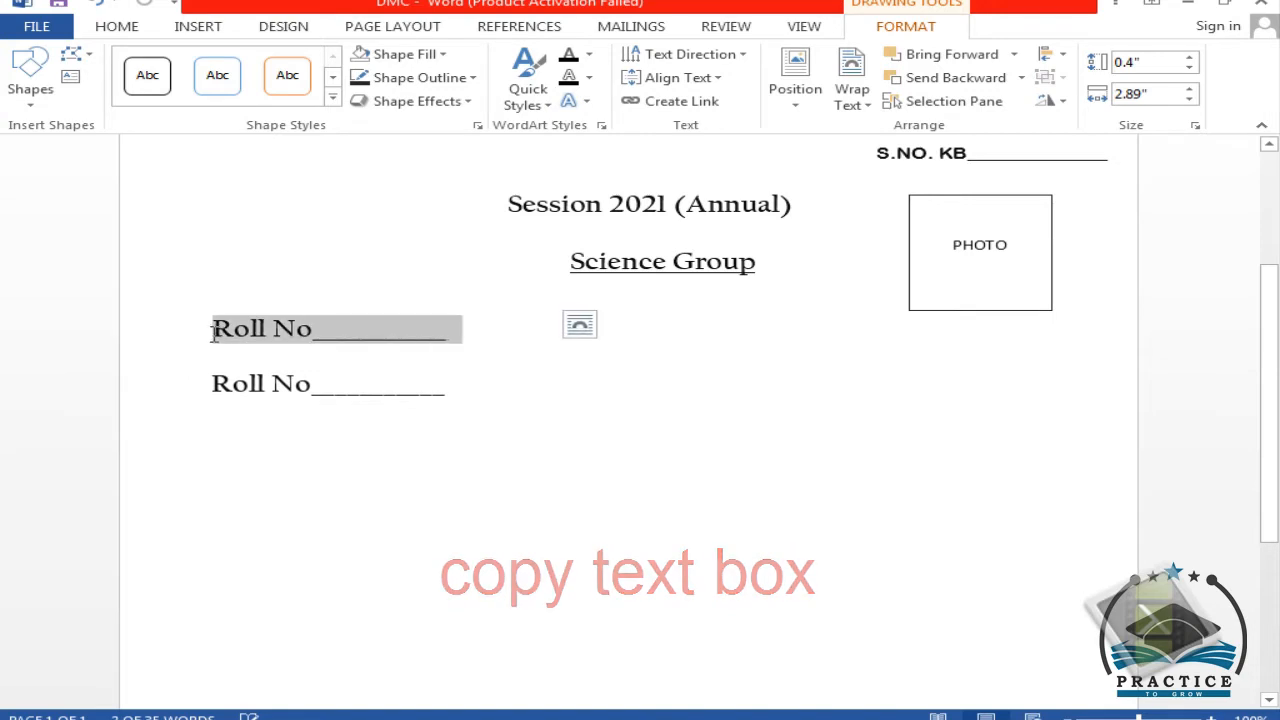
click(371, 270)
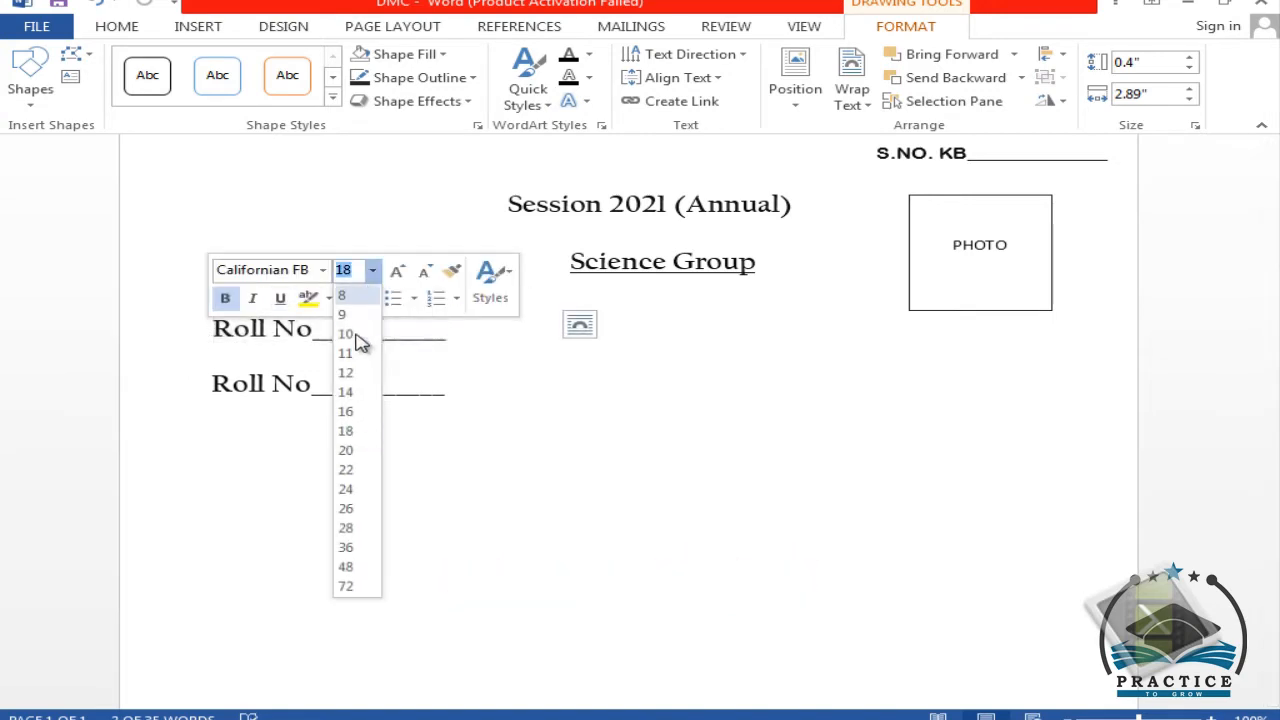
click(350, 392)
- Set the lower "Roll No" line's font size to 14 and change its label to "Enroll No"
drag(437, 391, 197, 391)
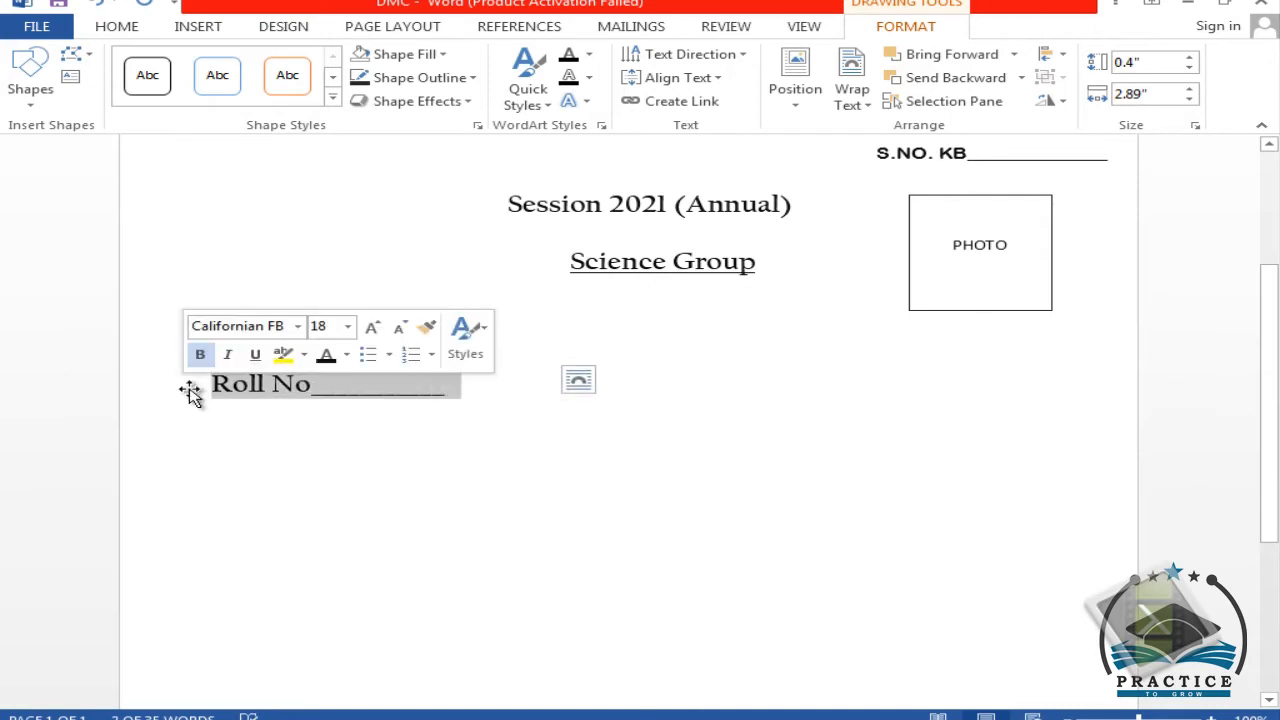
click(347, 326)
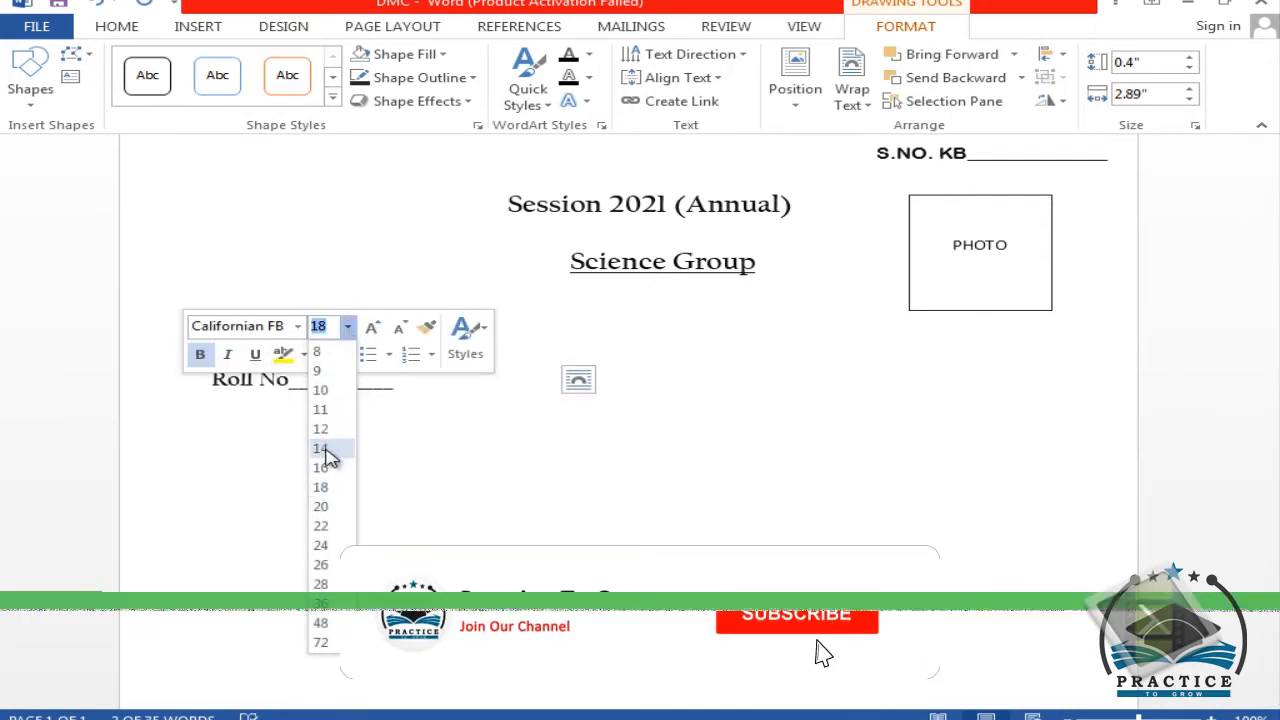
click(325, 450)
text(Enrol )
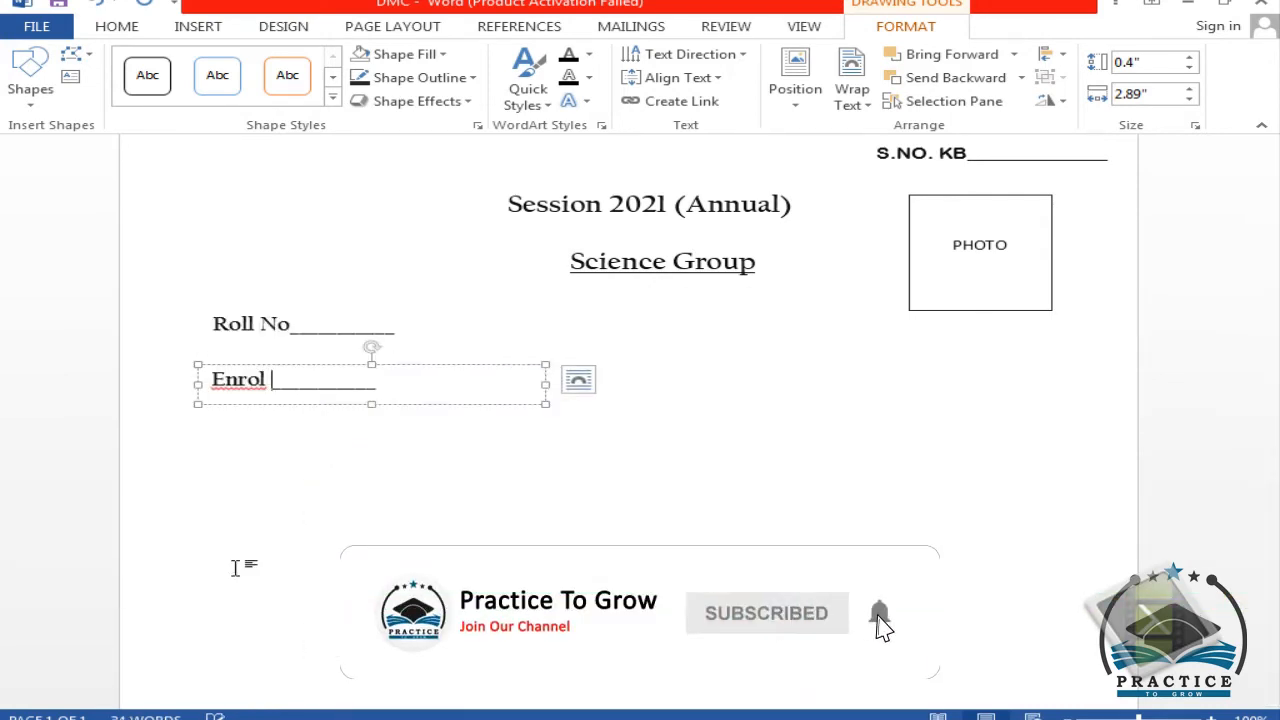
text(No)
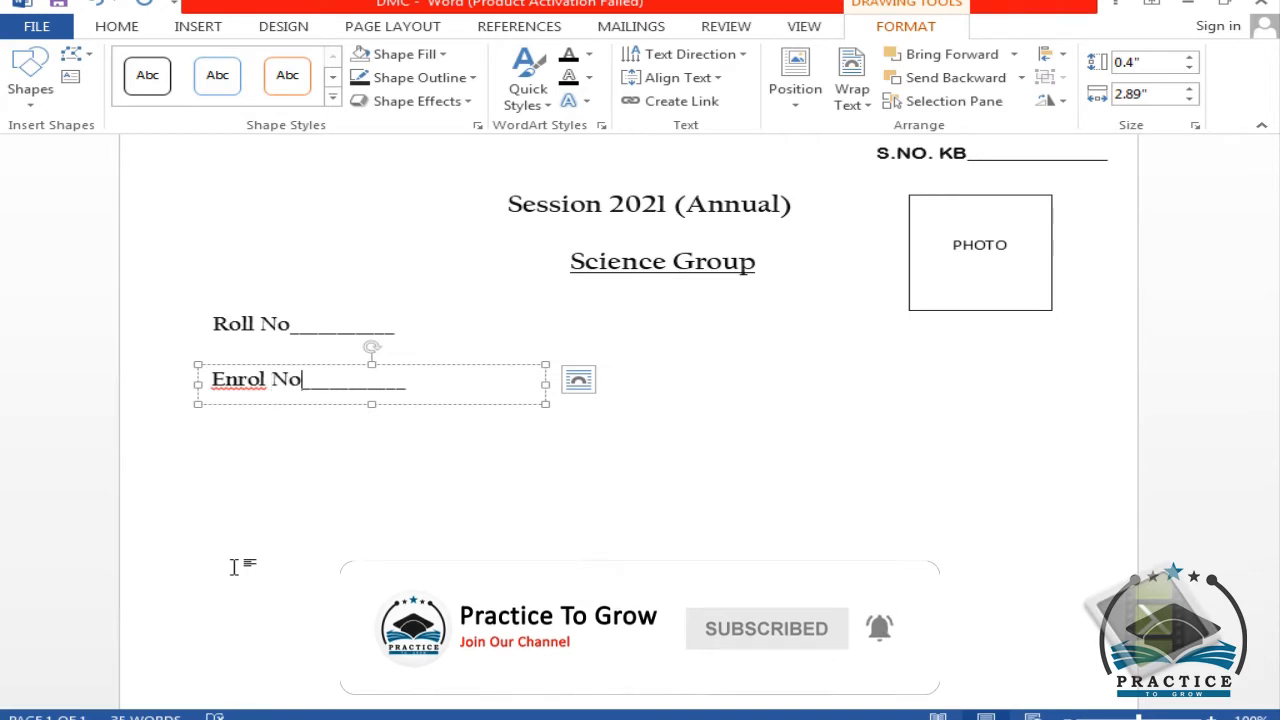
right_click(258, 380)
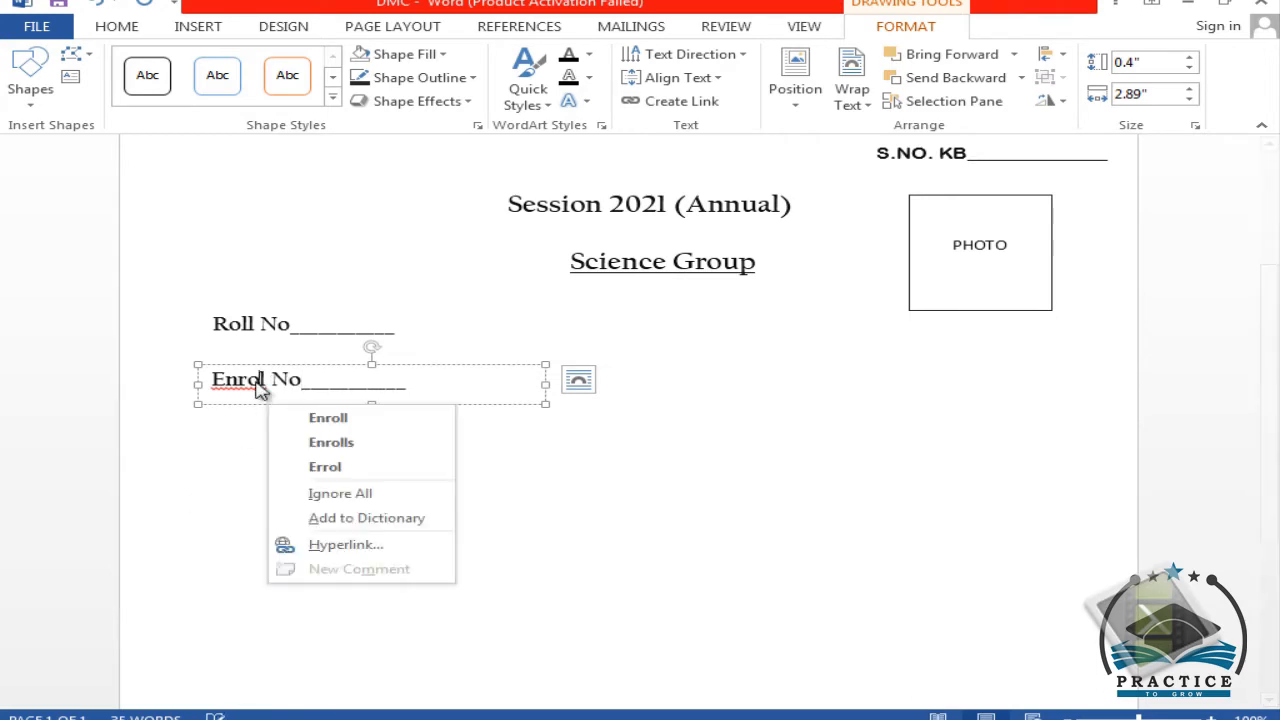
click(351, 419)
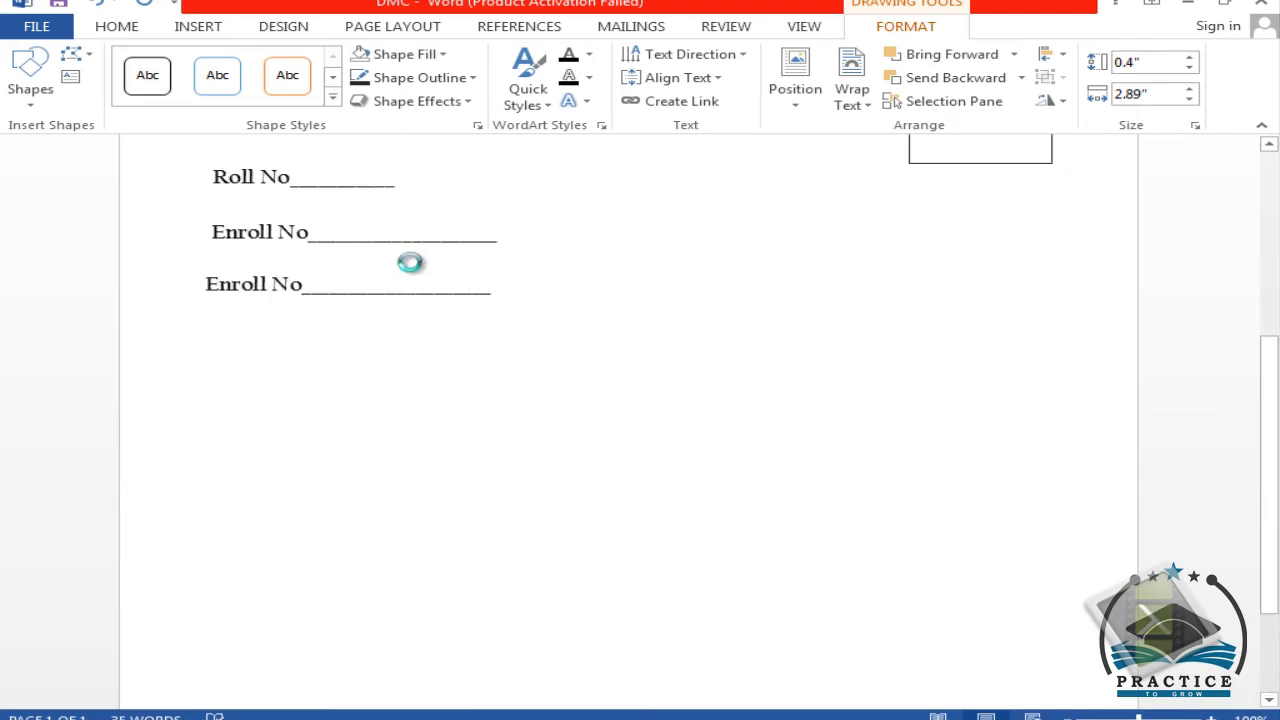
- Make the copied line below "Enroll No" a "Name" line with a longer underscore, and copy it alongside as a "Father Name" line
key(Right)
key(Right)
key(Right)
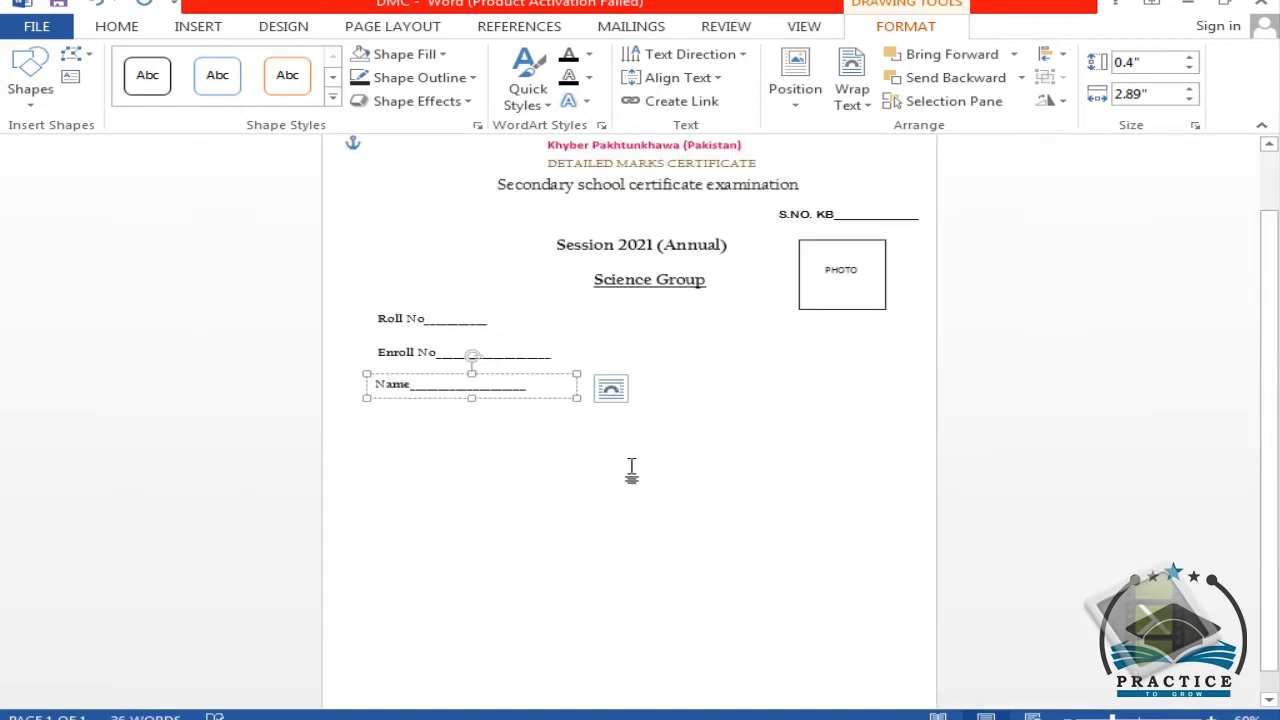
text(________)
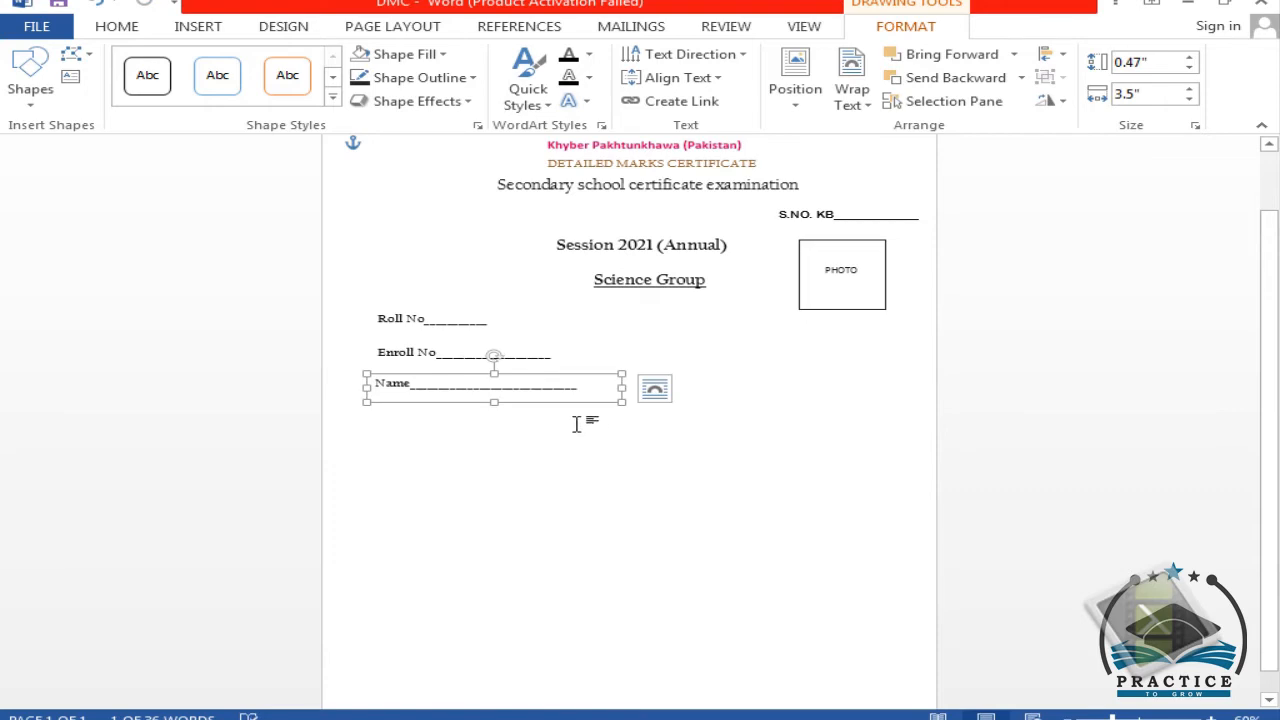
scroll(541, 391, up, 2)
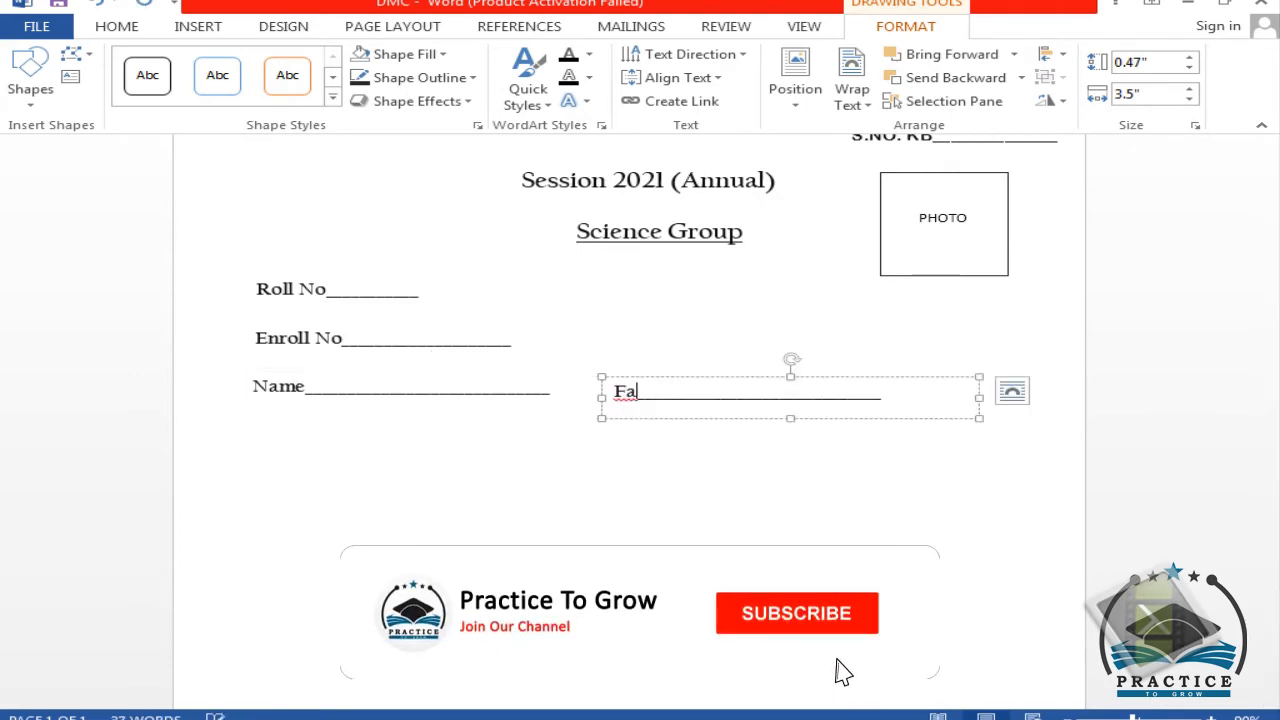
text(ther Name)
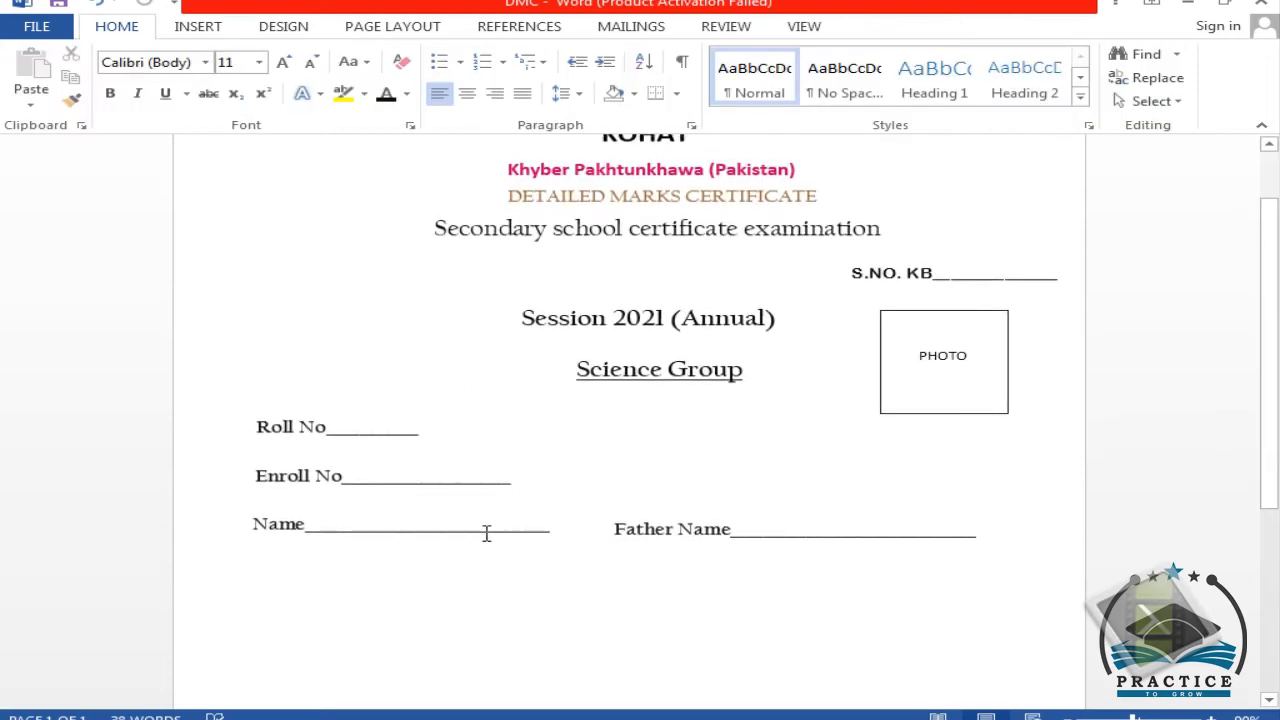
- Copy the "Name" text box below itself, replace its text with "District/Institution" and a long underscore line, and widen the box to about 7.52 inches
click(484, 530)
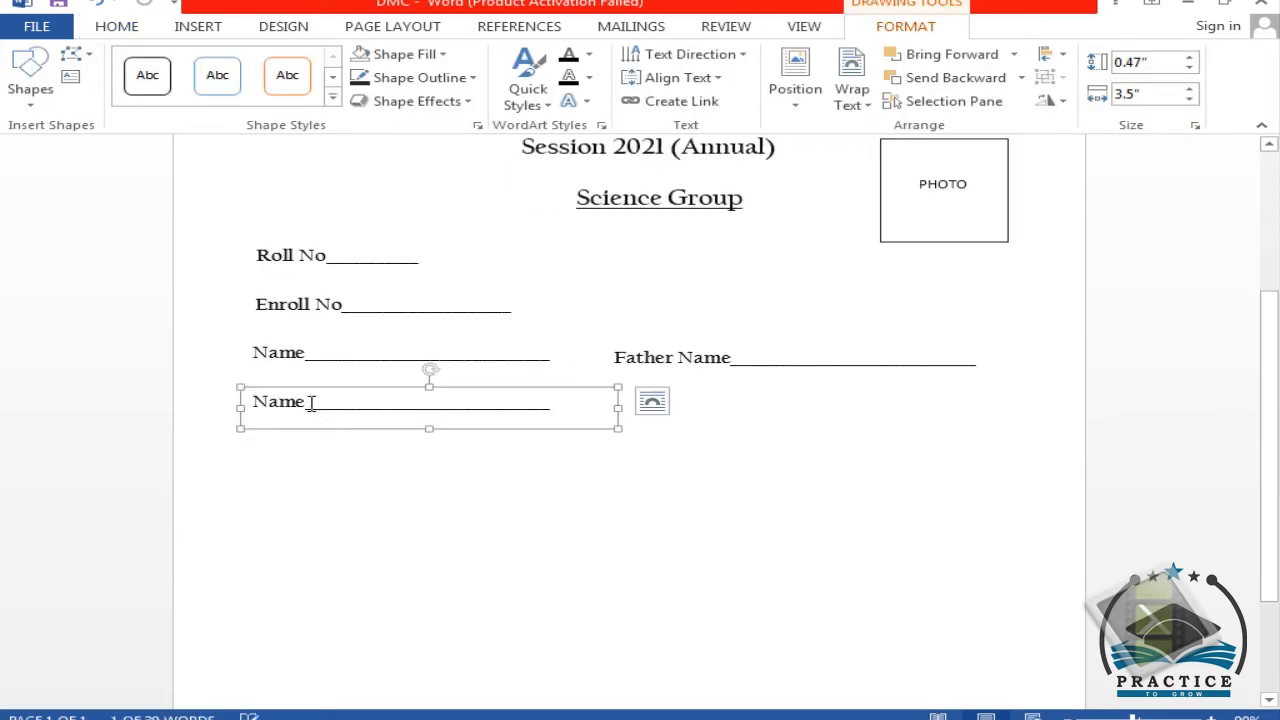
drag(309, 404, 227, 412)
text(Die______________________________)
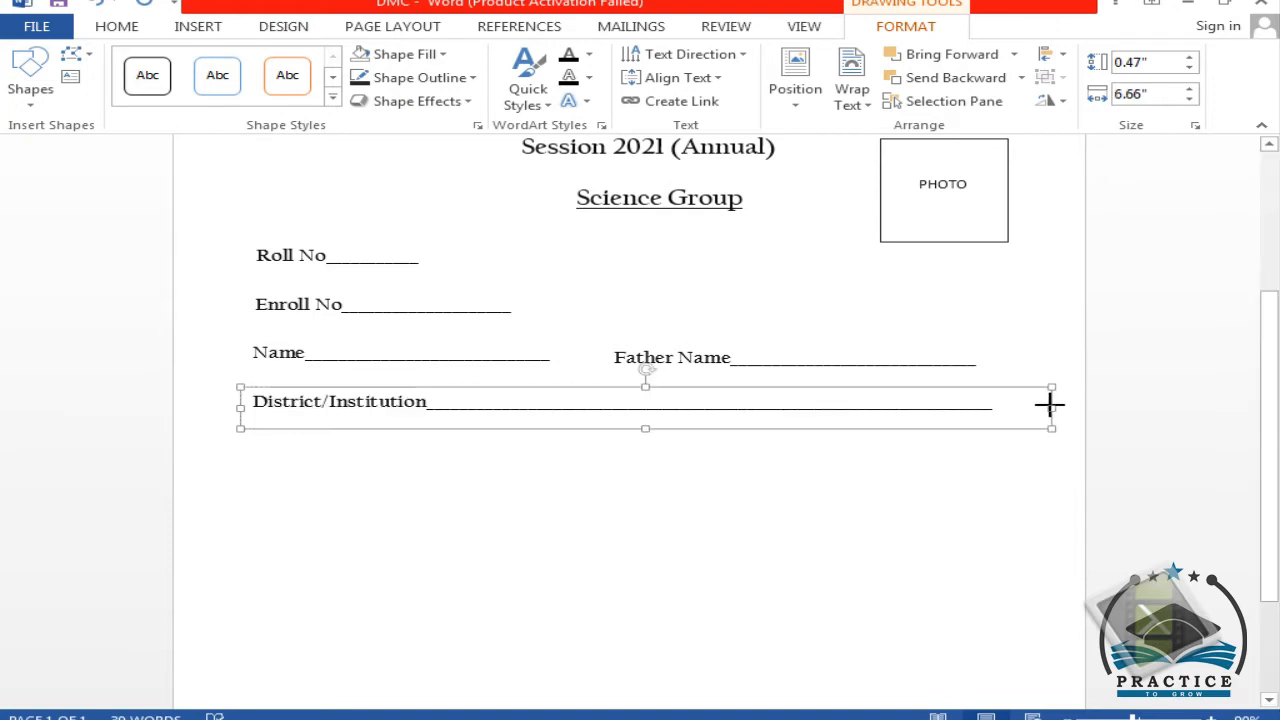
drag(1051, 403, 1048, 403)
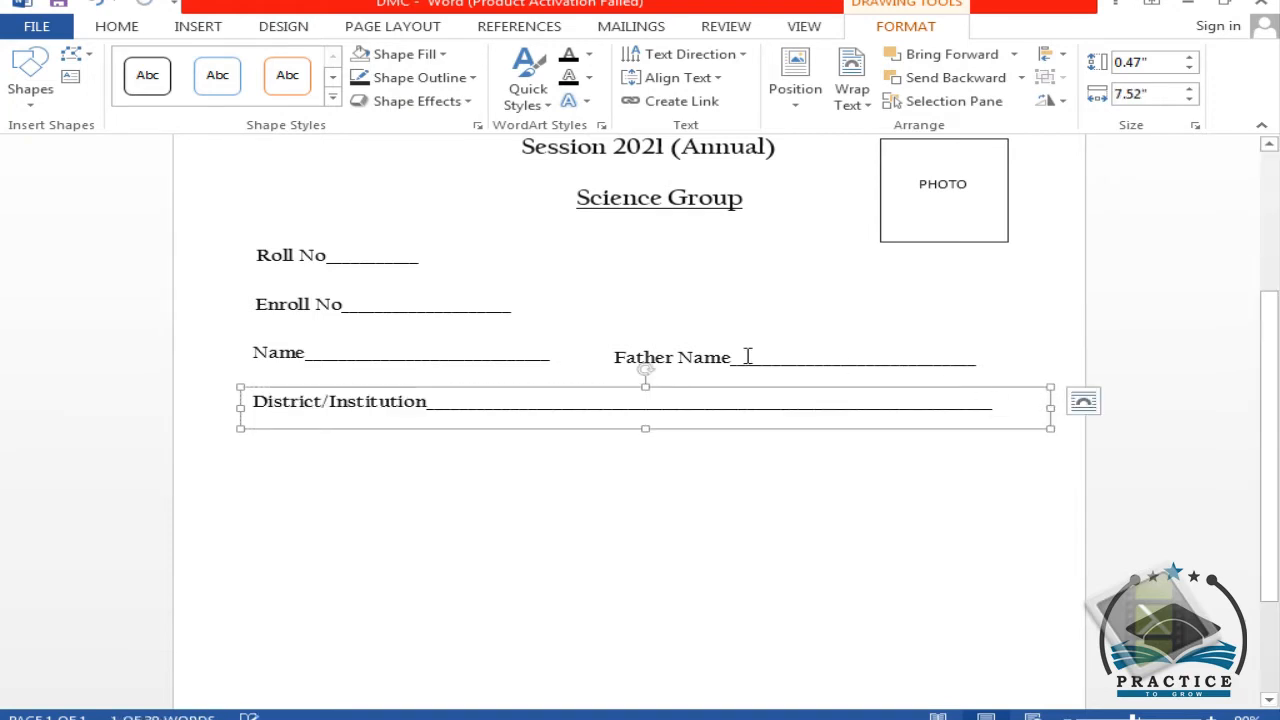
- Copy the "District/Institution" text box directly below itself, enlarge the copy to about 3.91 inches high, and clear its text
scroll(716, 369, down, 2)
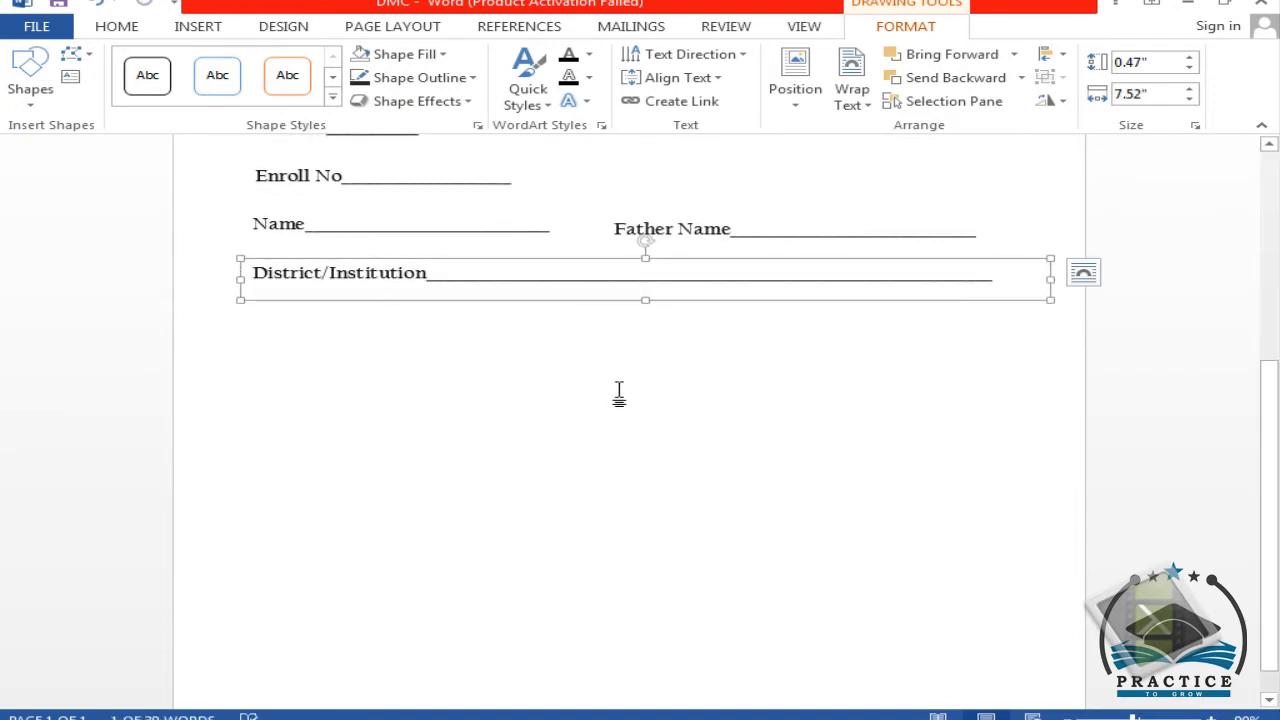
scroll(616, 395, down, 1)
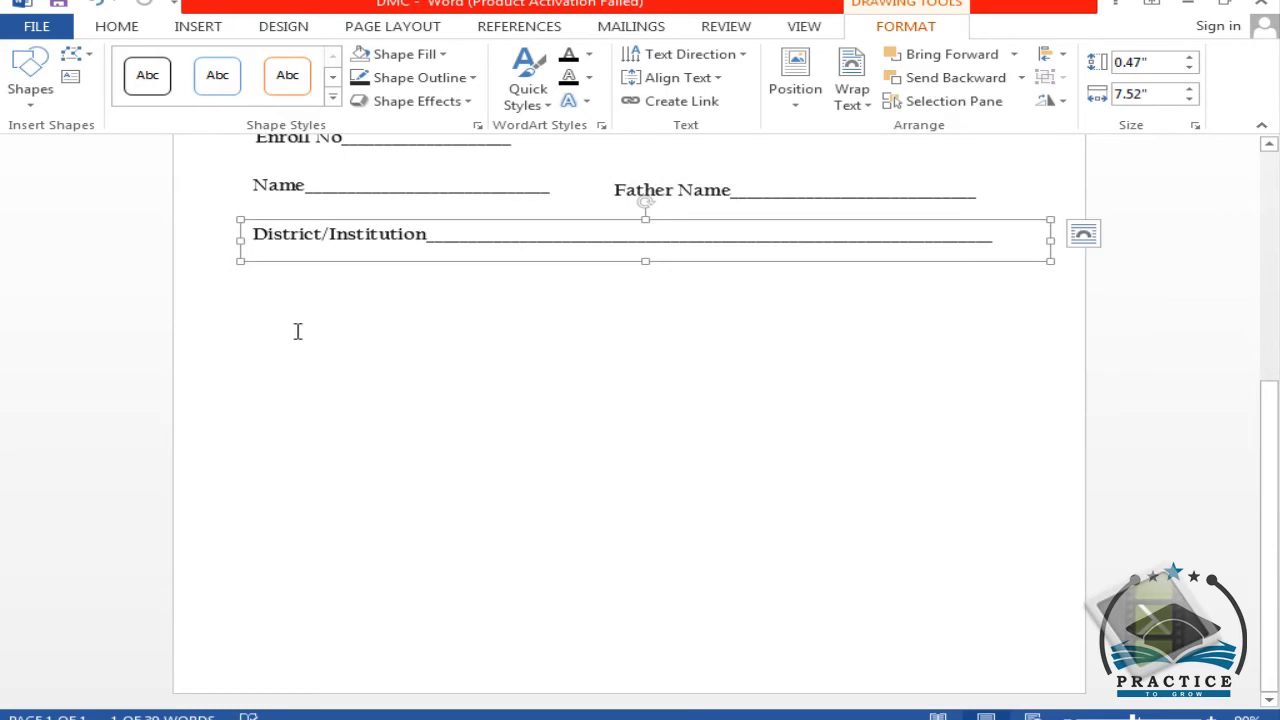
click(409, 232)
drag(409, 232, 420, 262)
drag(641, 303, 631, 605)
drag(992, 289, 274, 302)
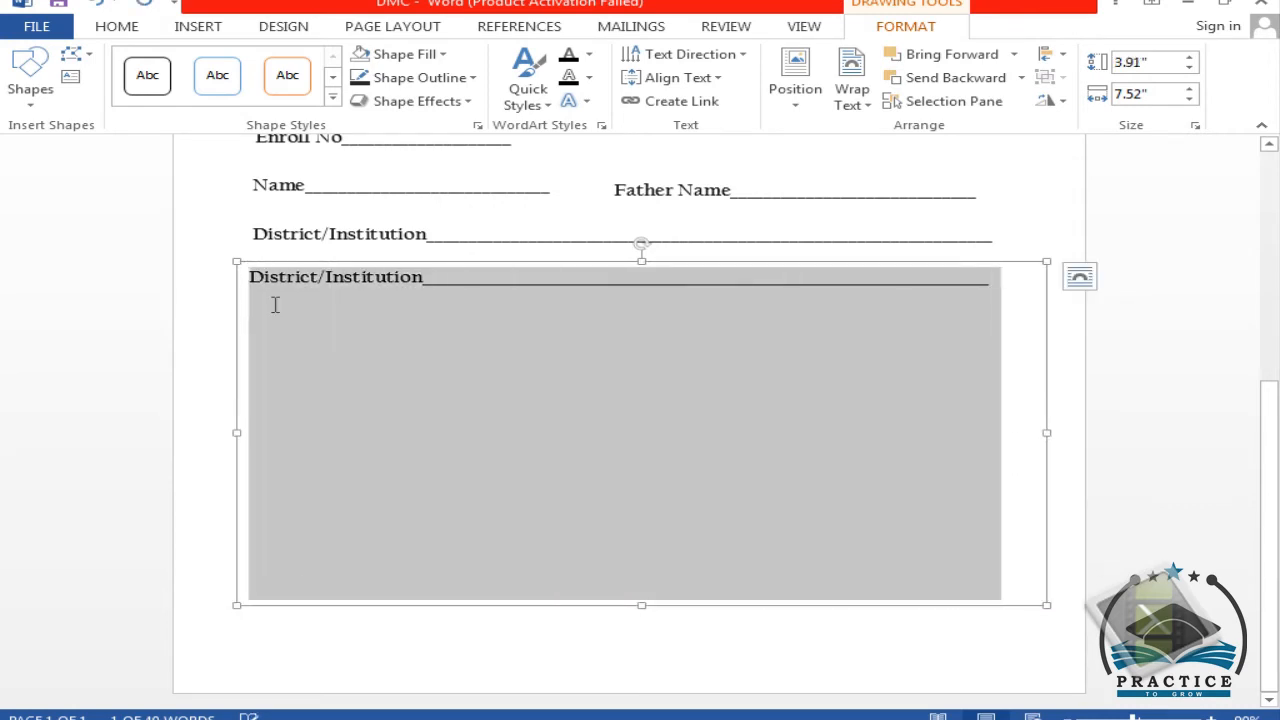
key(BackSpace)
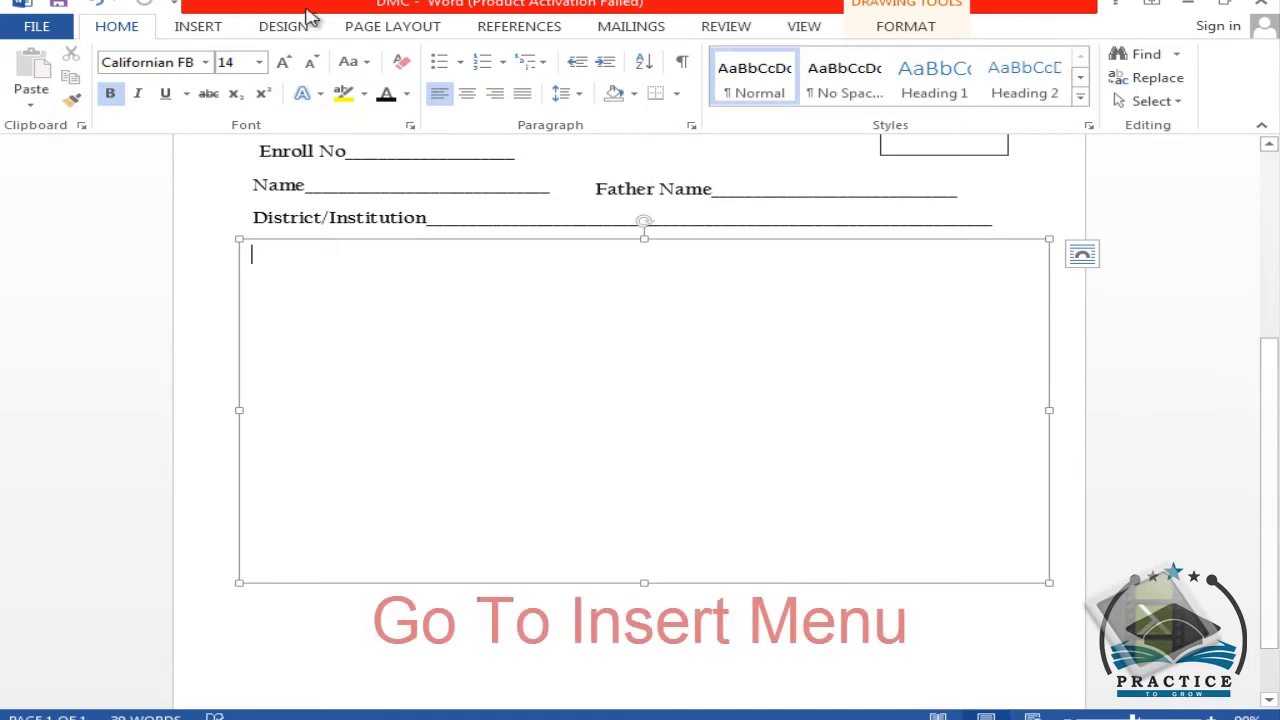
- Insert a table with 8 columns and 9 rows inside the empty large text box
click(198, 28)
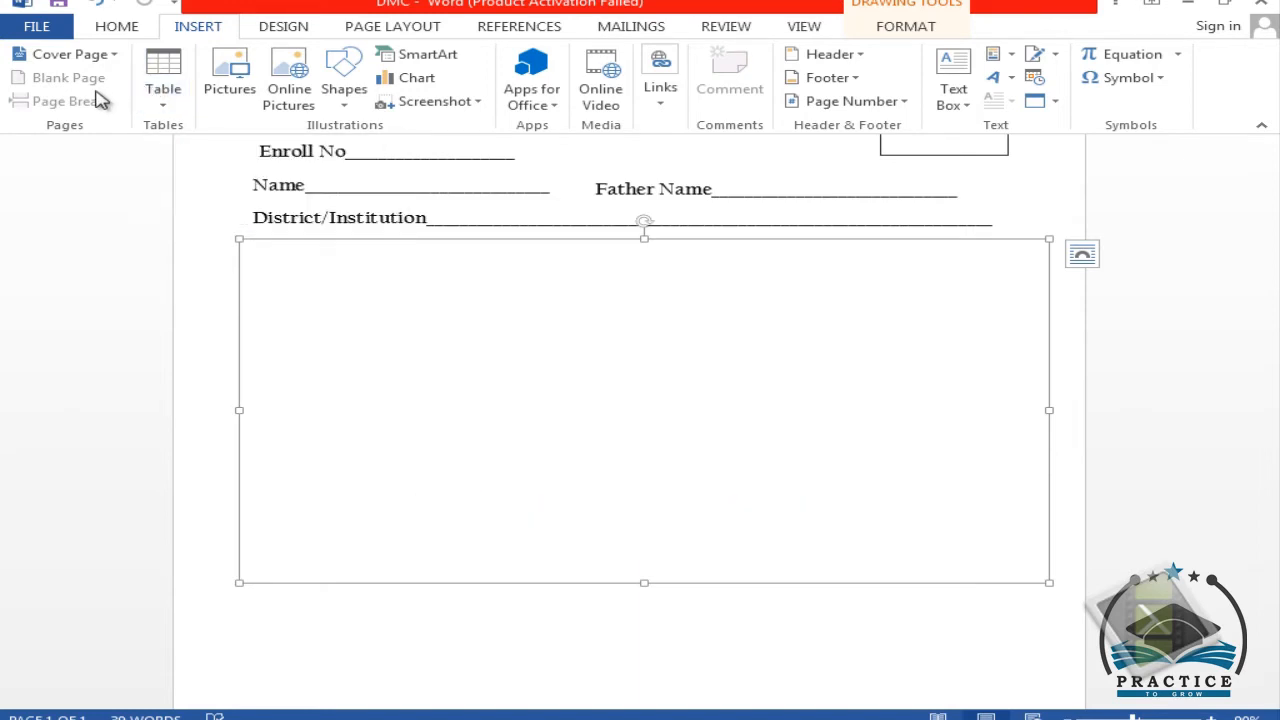
click(159, 97)
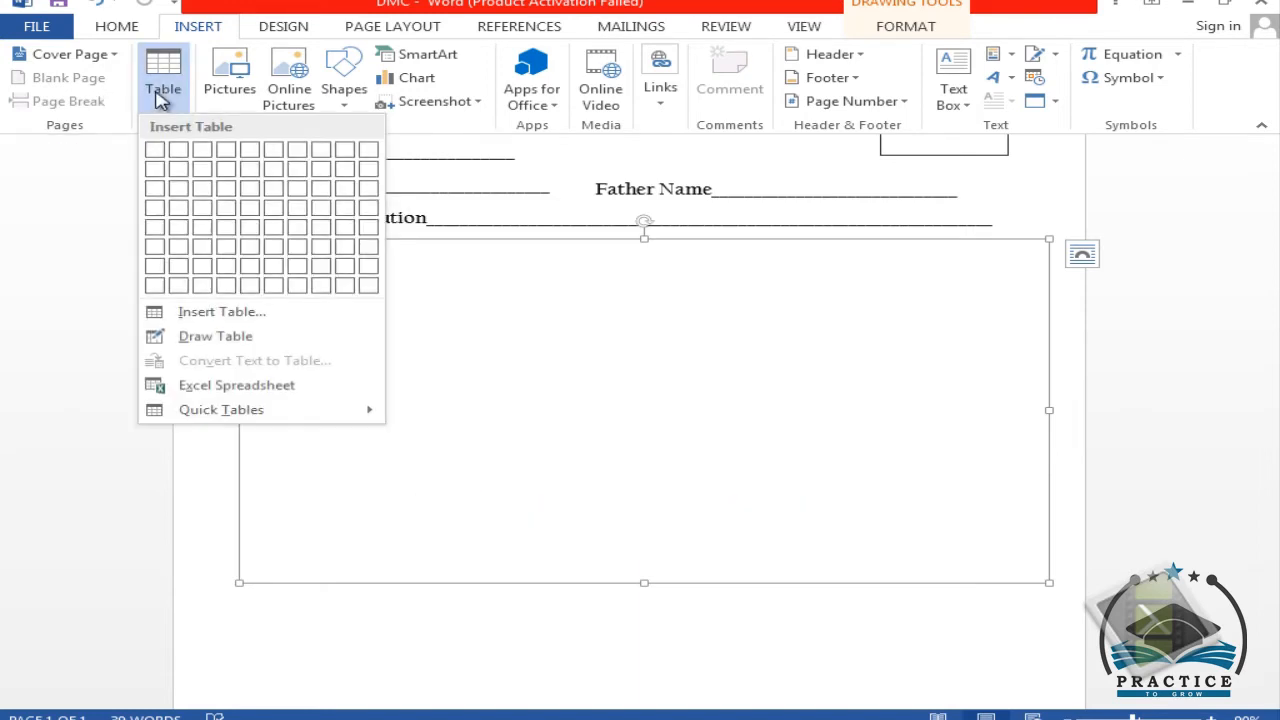
click(195, 316)
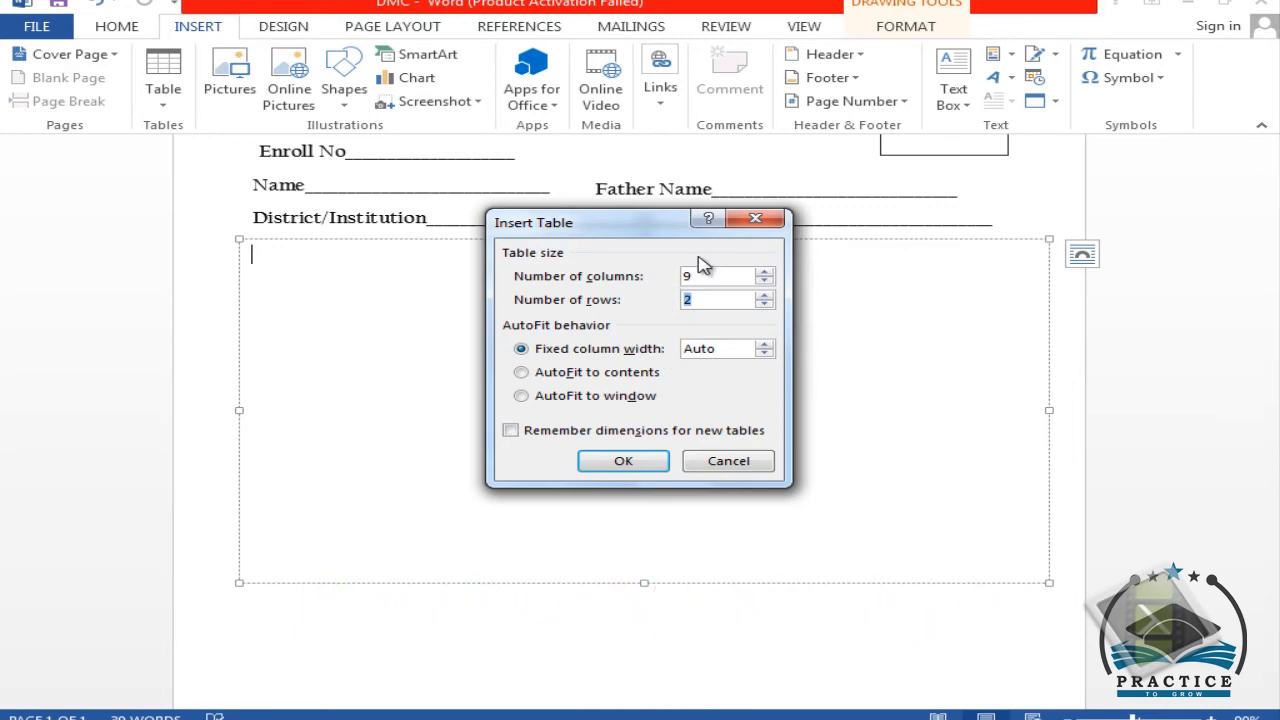
click(623, 461)
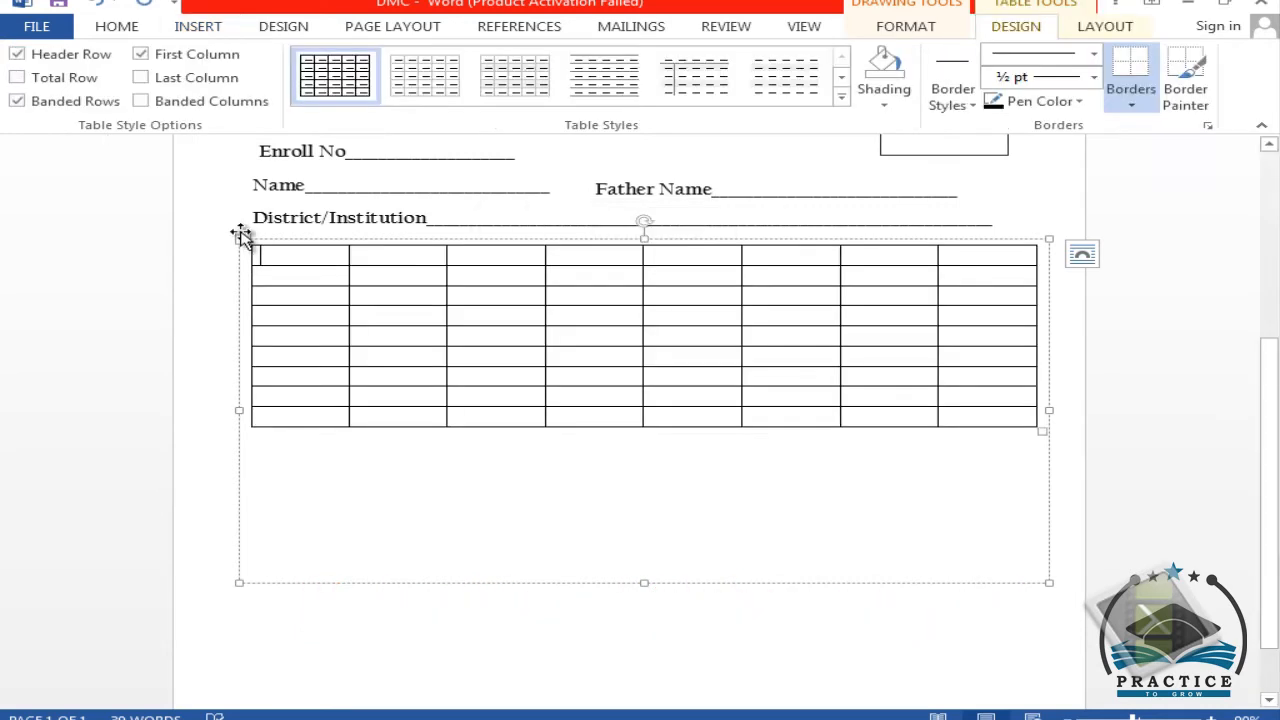
- Set the height of all table rows to 0.5 inches and extend the text box downward to fit the whole table
click(242, 238)
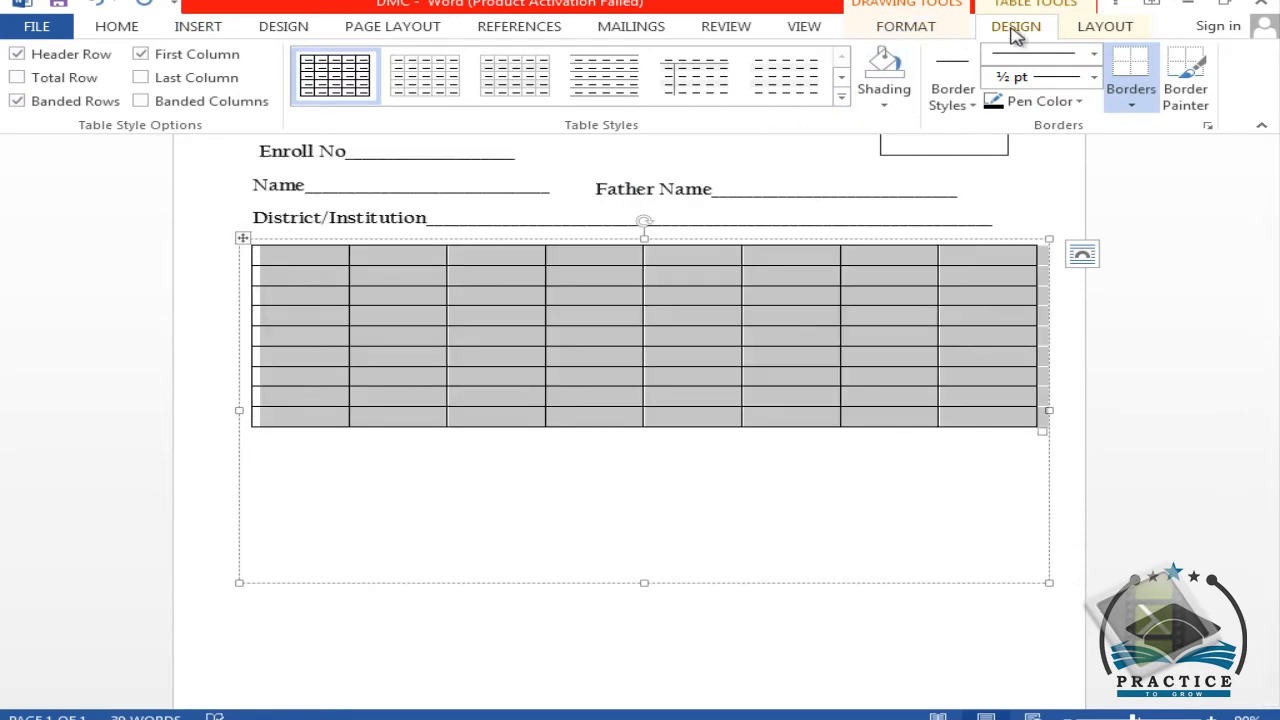
click(1105, 26)
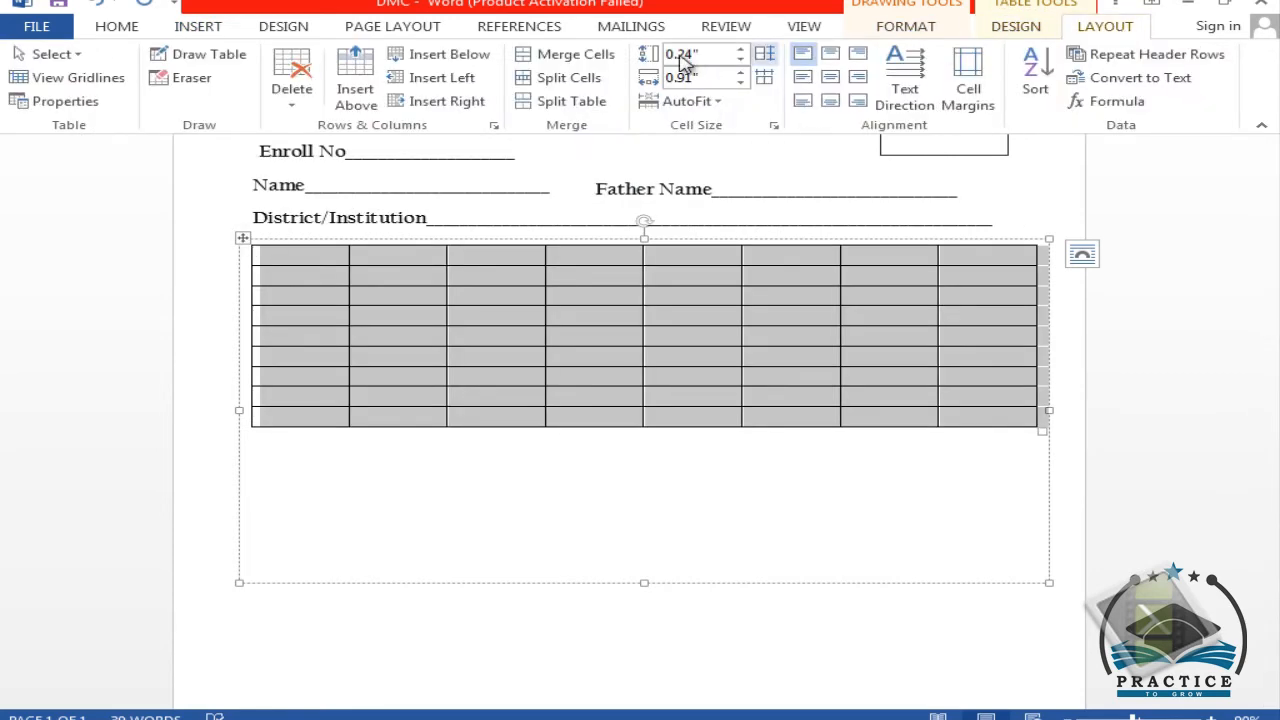
click(741, 52)
click(741, 52)
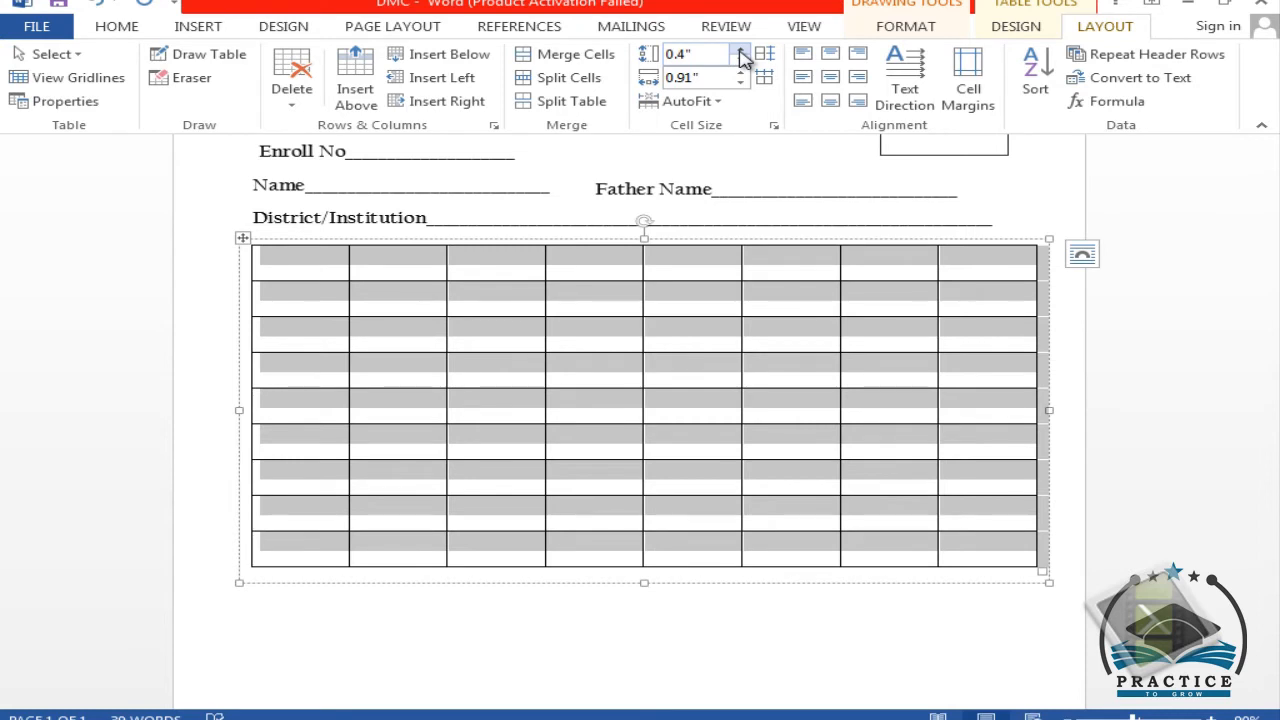
click(741, 52)
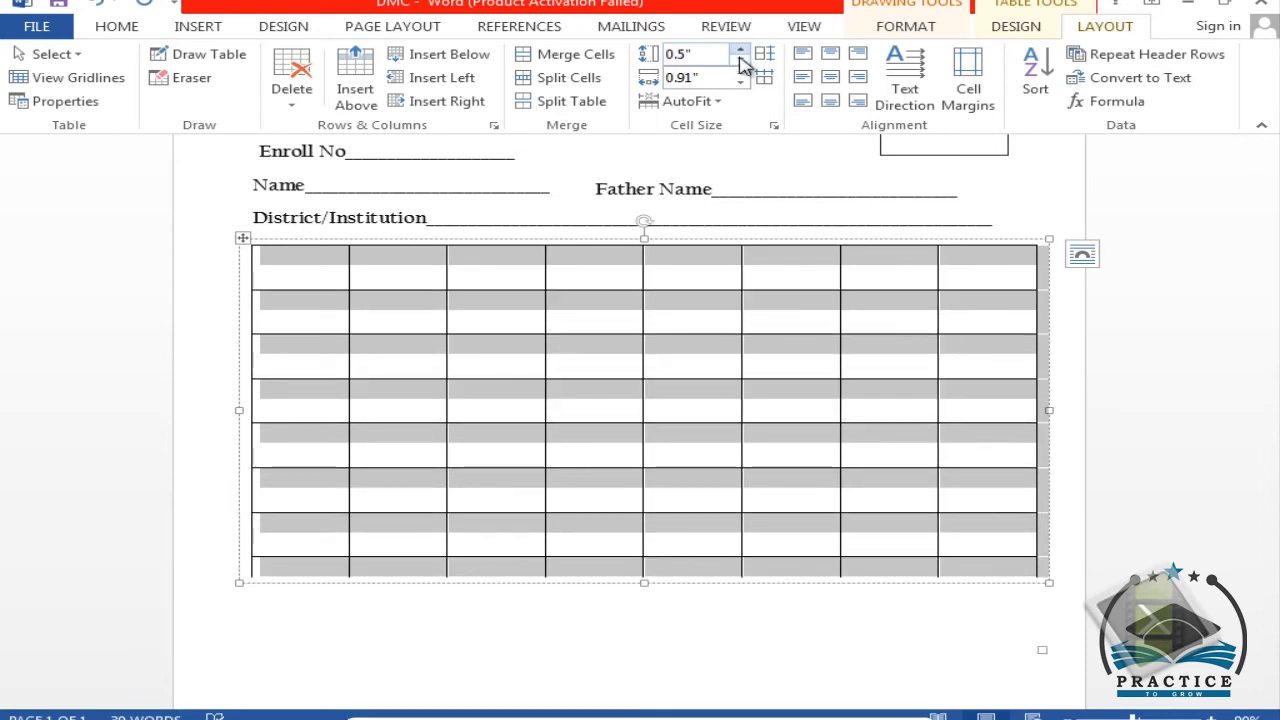
drag(644, 582, 644, 666)
scroll(629, 684, down, 1)
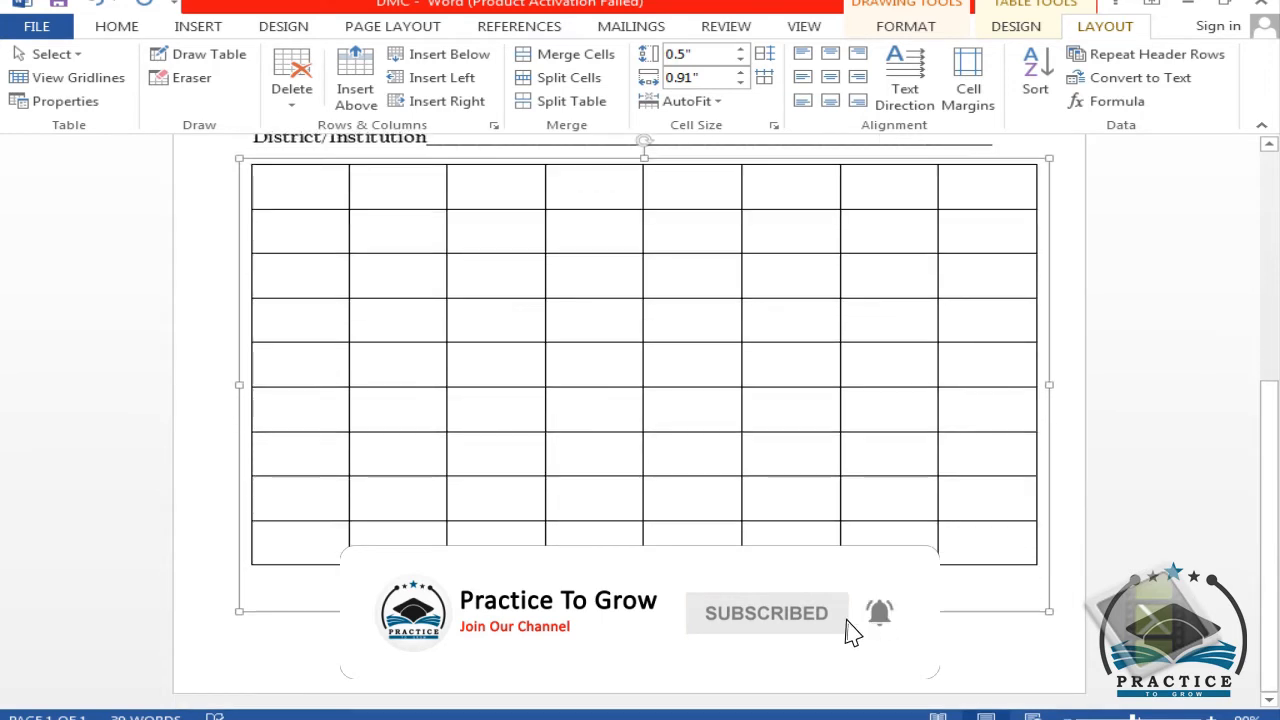
- Widen the table's text box on both sides and set all table columns to 1 inch wide
drag(606, 580, 543, 245)
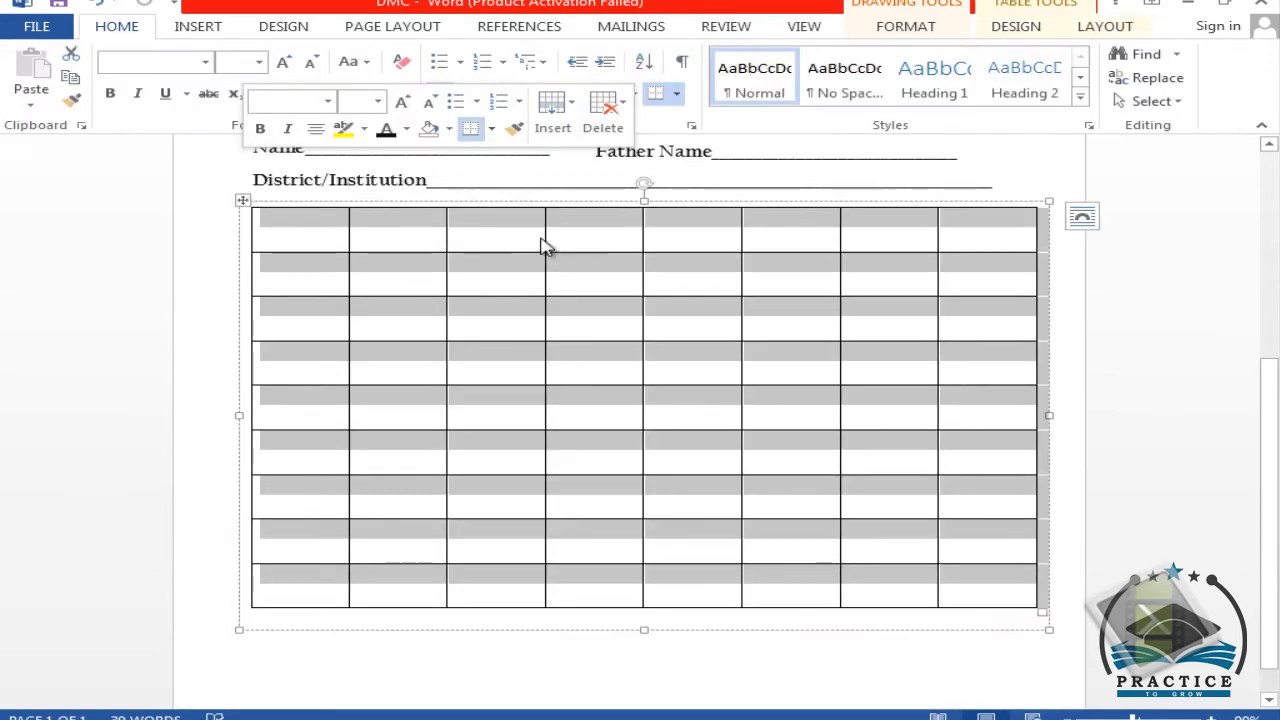
drag(1048, 414, 1073, 410)
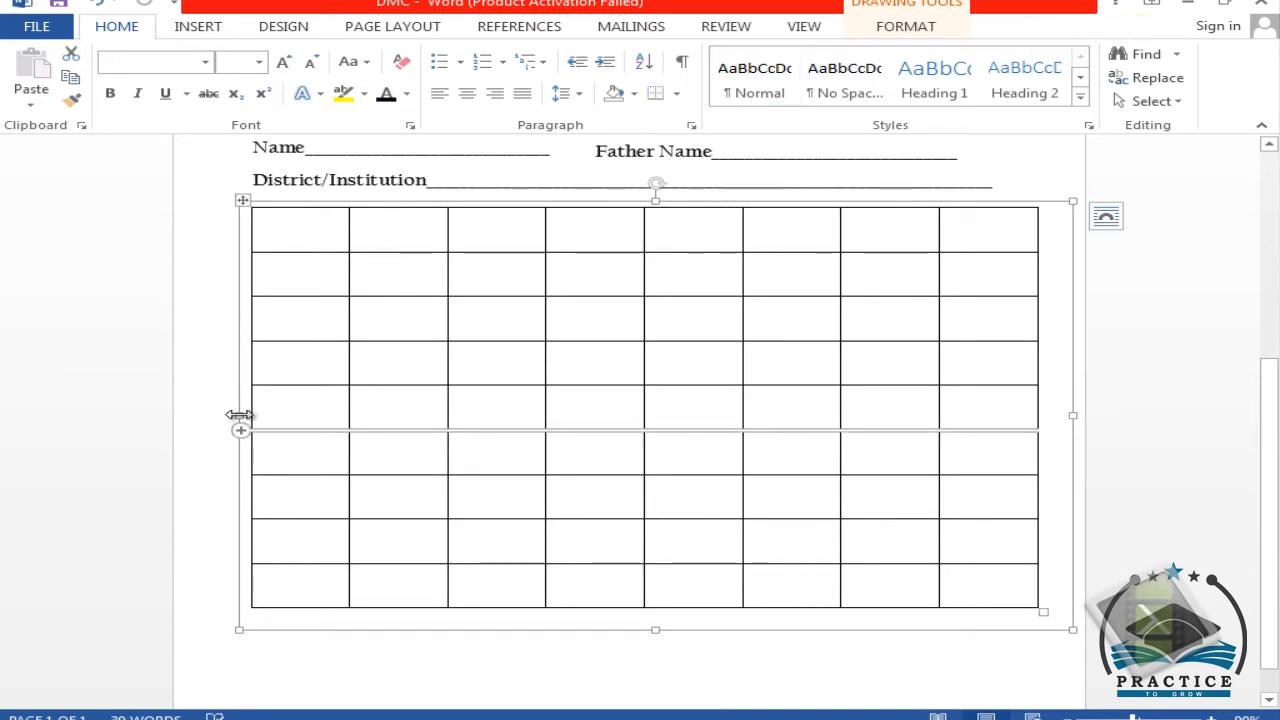
drag(239, 415, 205, 412)
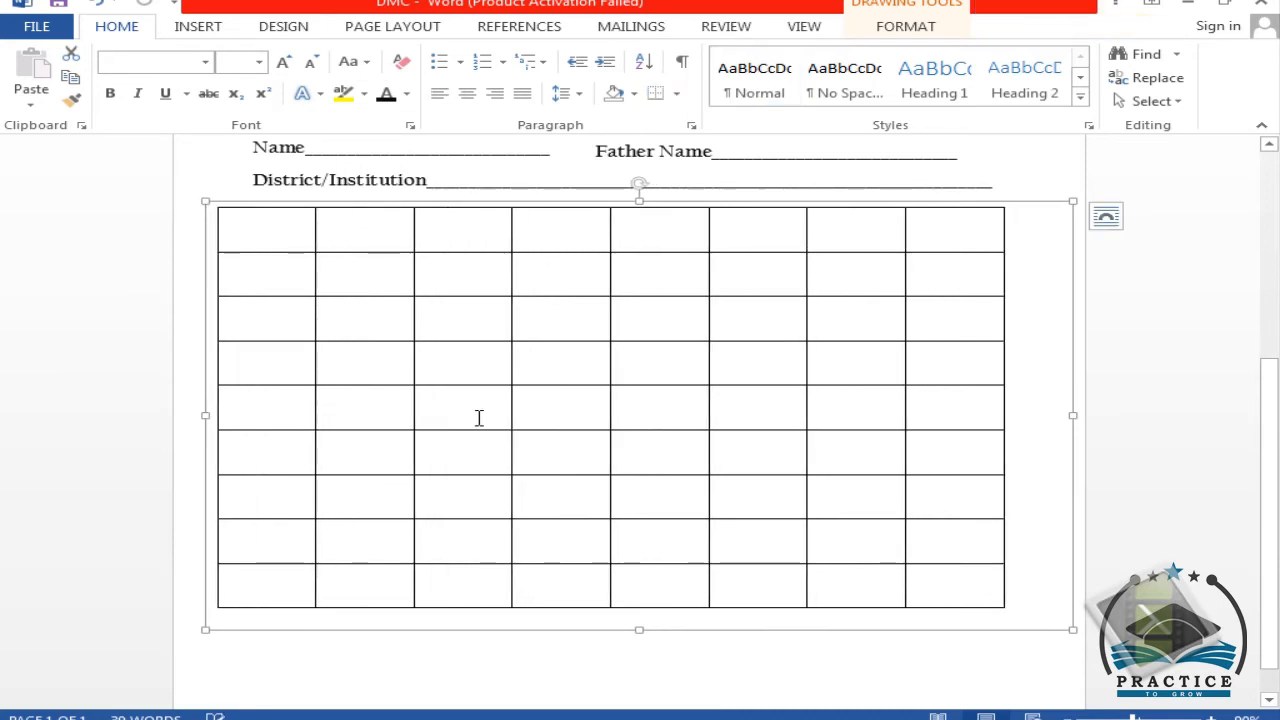
click(208, 202)
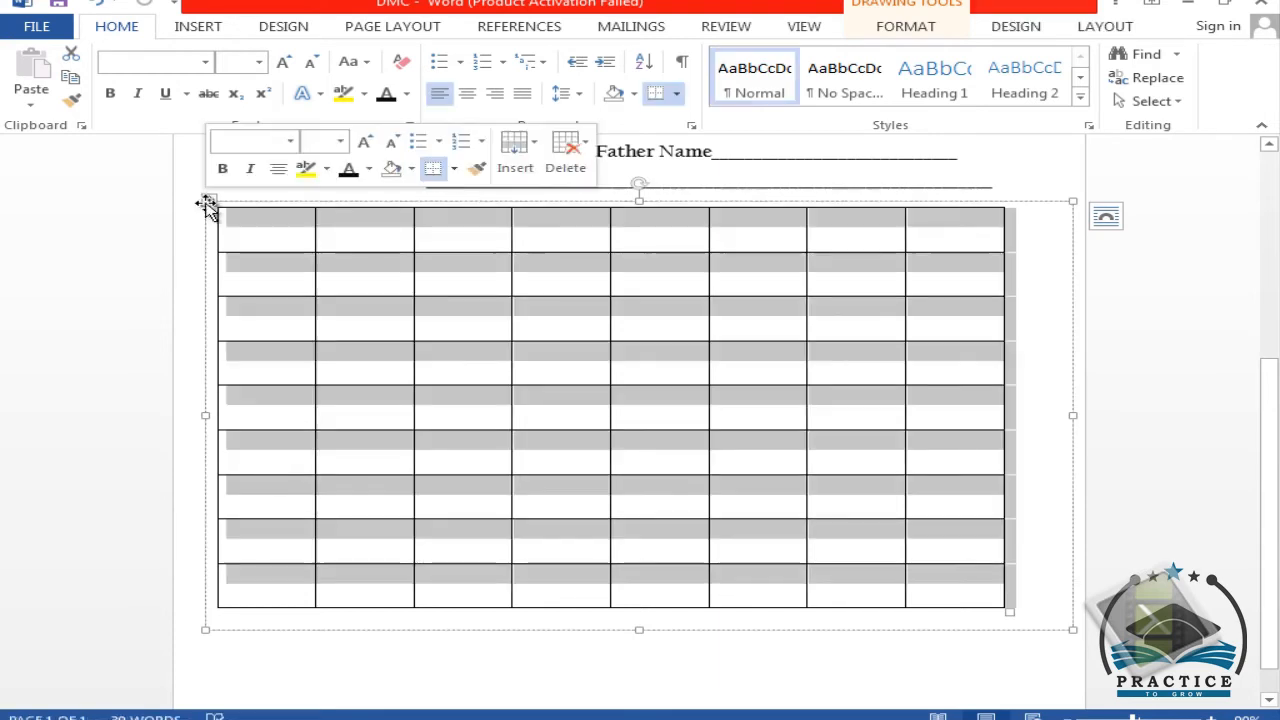
click(1102, 30)
click(742, 73)
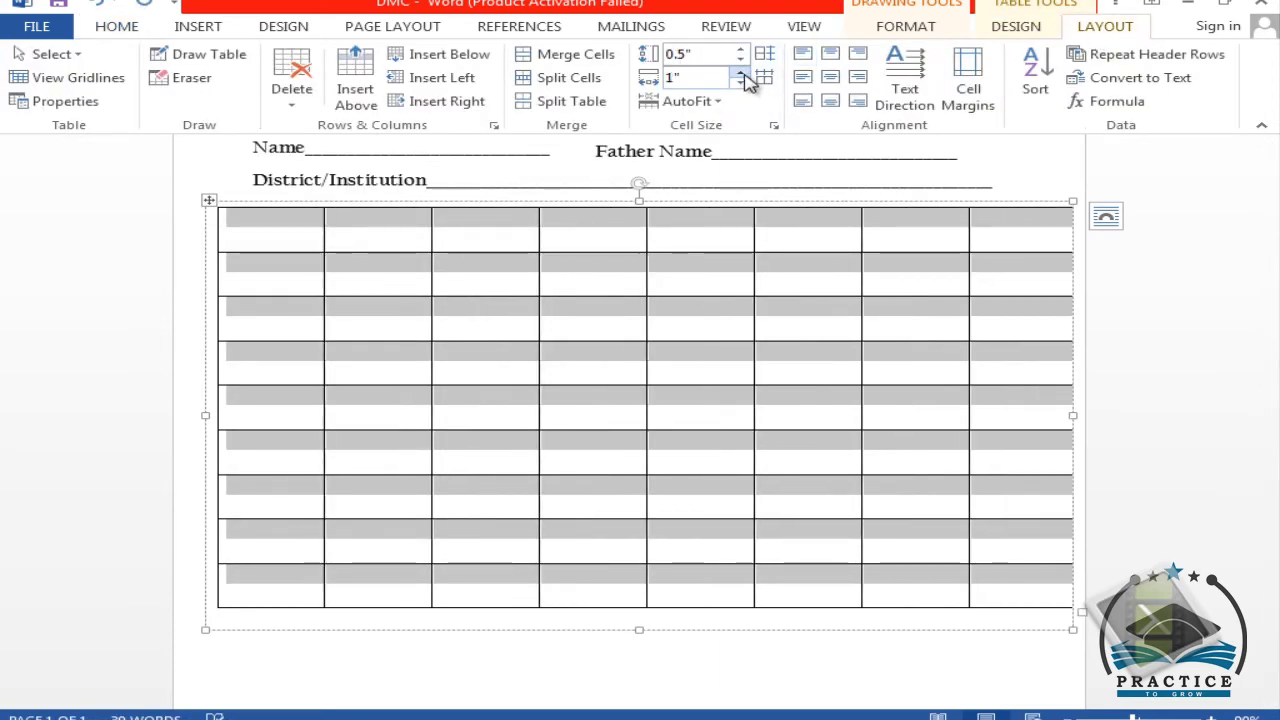
- Widen the table's first column to 1.81 inches and narrow the six middle columns, leaving the last column wide
click(297, 240)
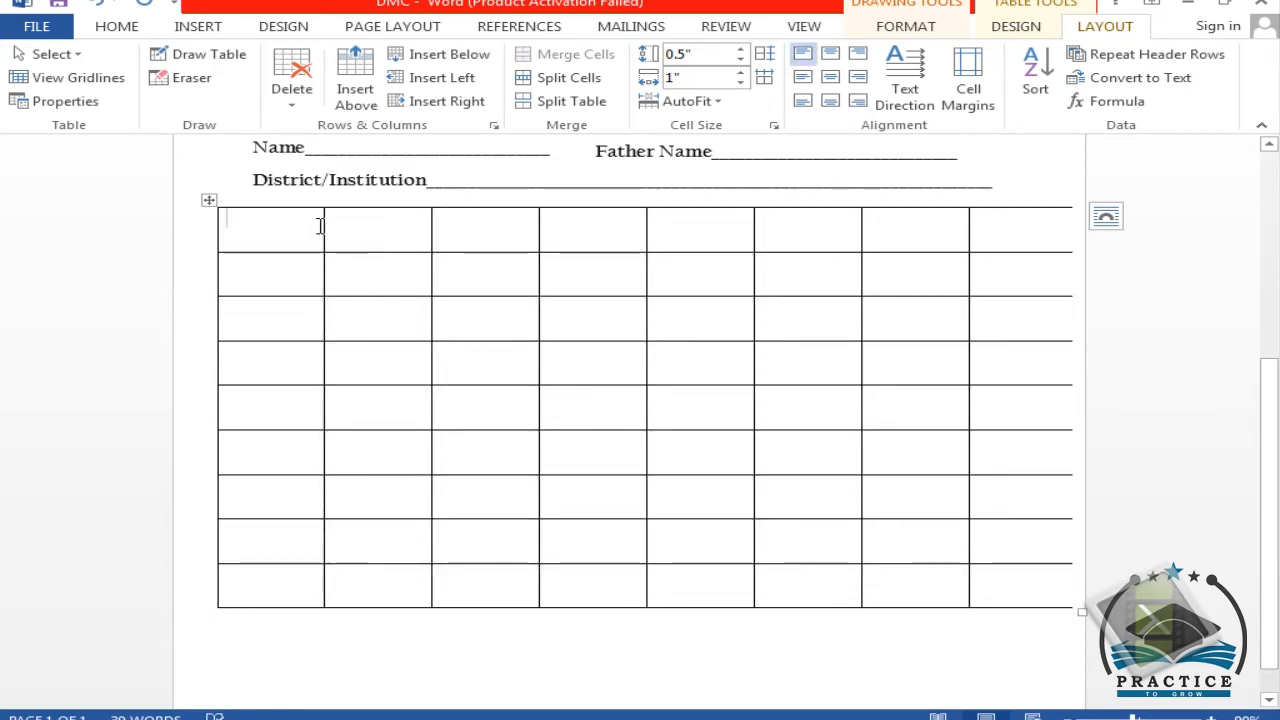
drag(320, 214, 478, 226)
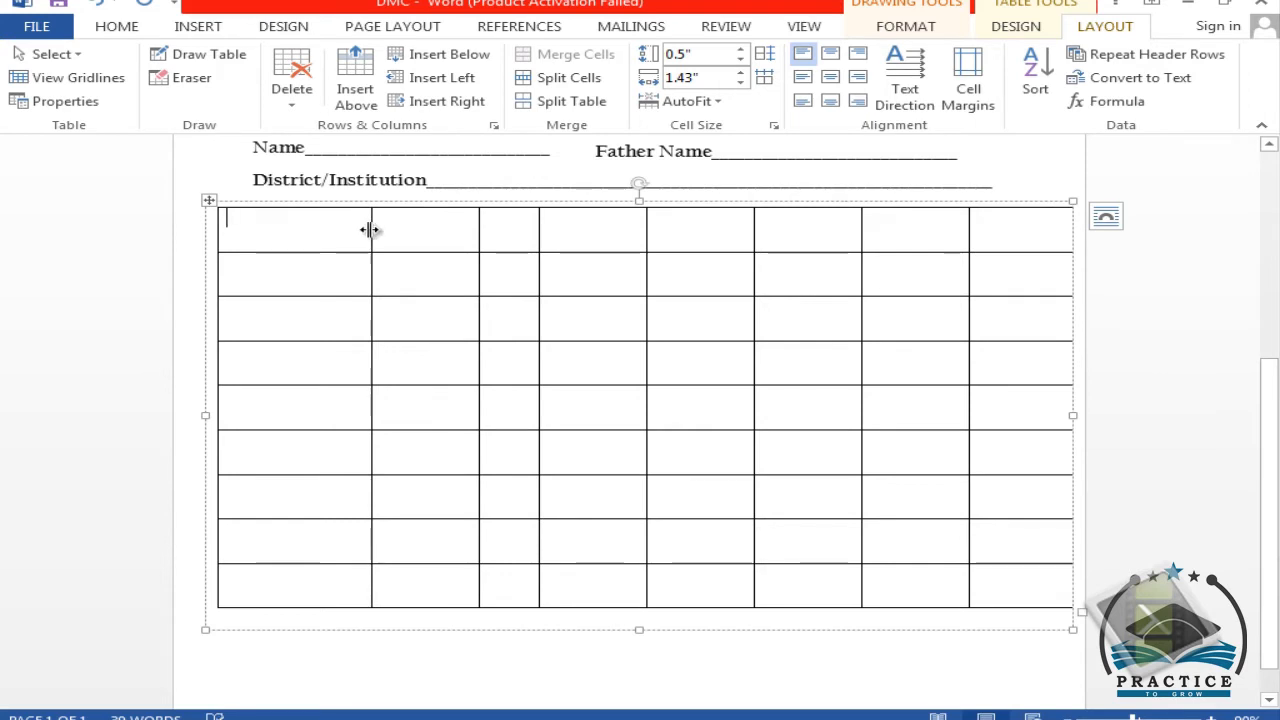
drag(370, 229, 411, 228)
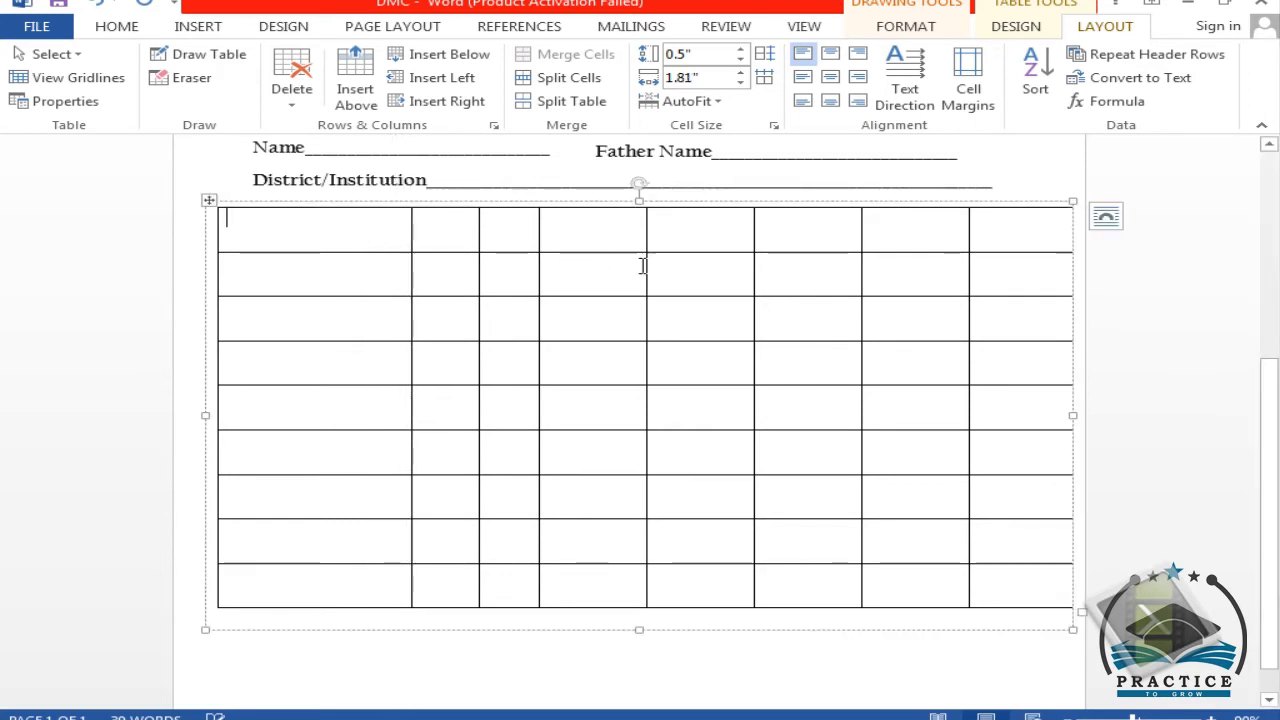
drag(647, 245, 614, 248)
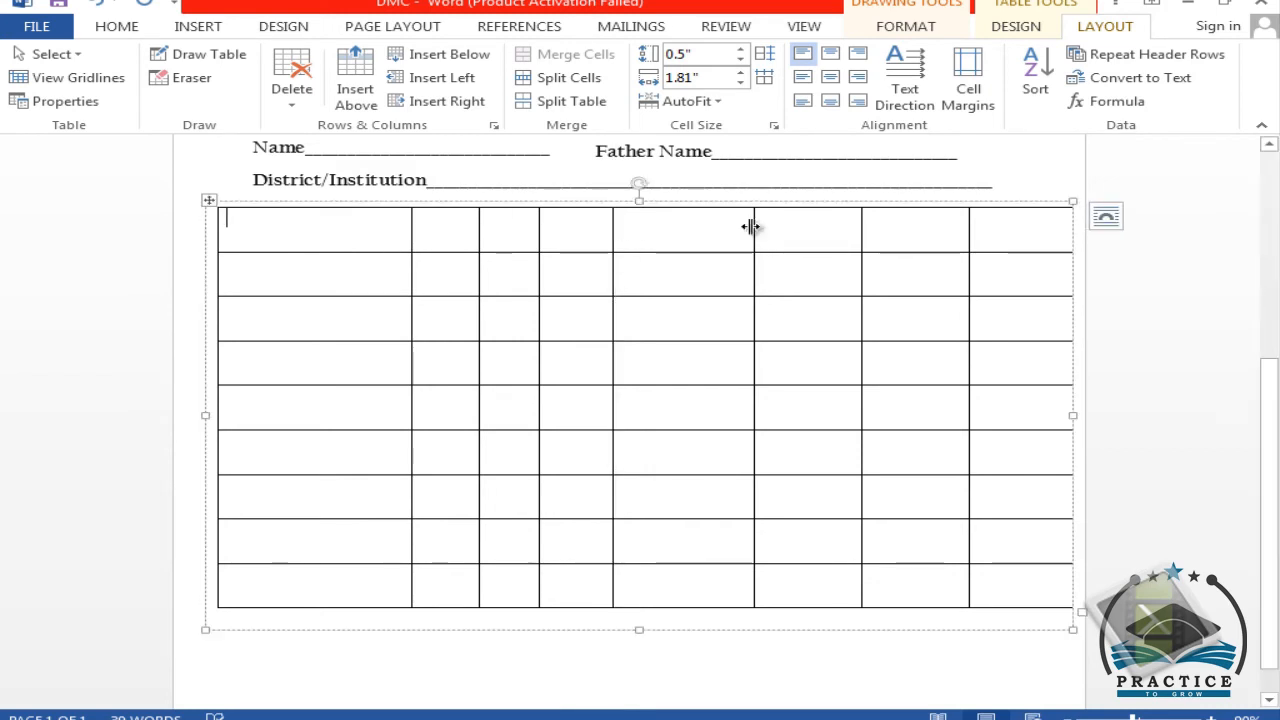
drag(752, 222, 700, 226)
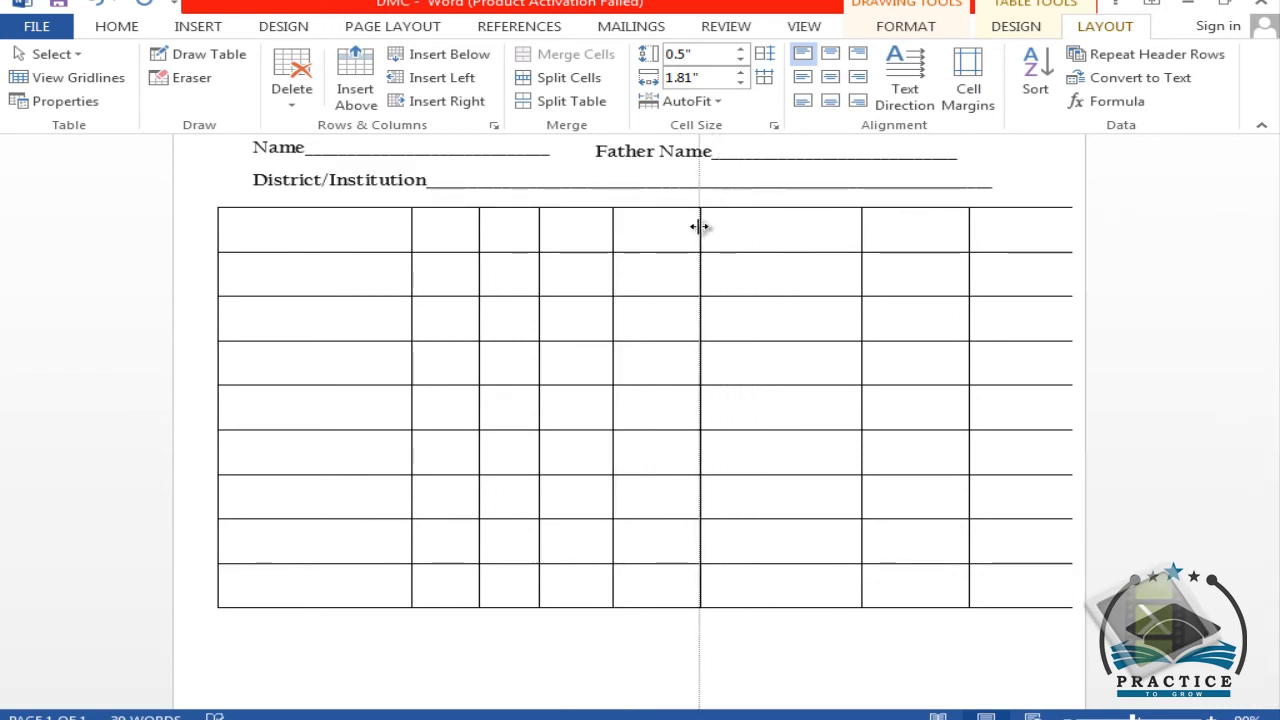
drag(860, 238, 781, 239)
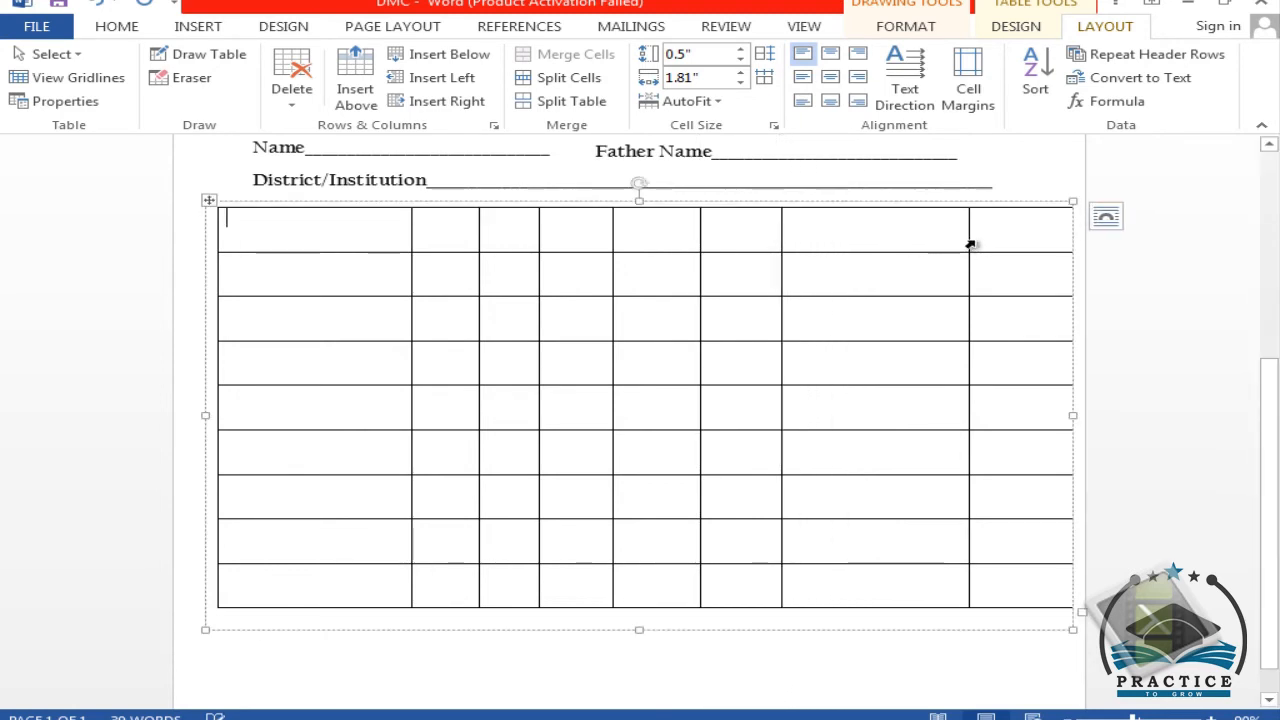
drag(968, 239, 862, 240)
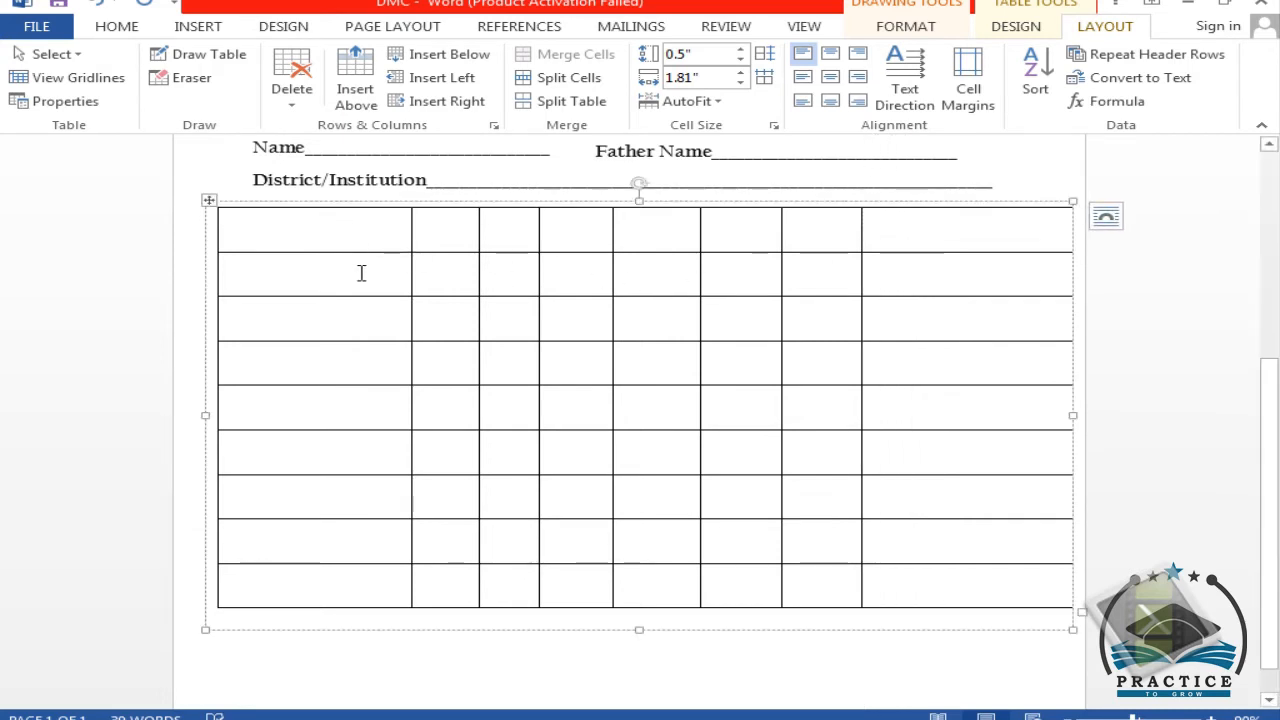
- Enter the heading "SUBJECTS" in capitals in the table's first header cell
text(sub)
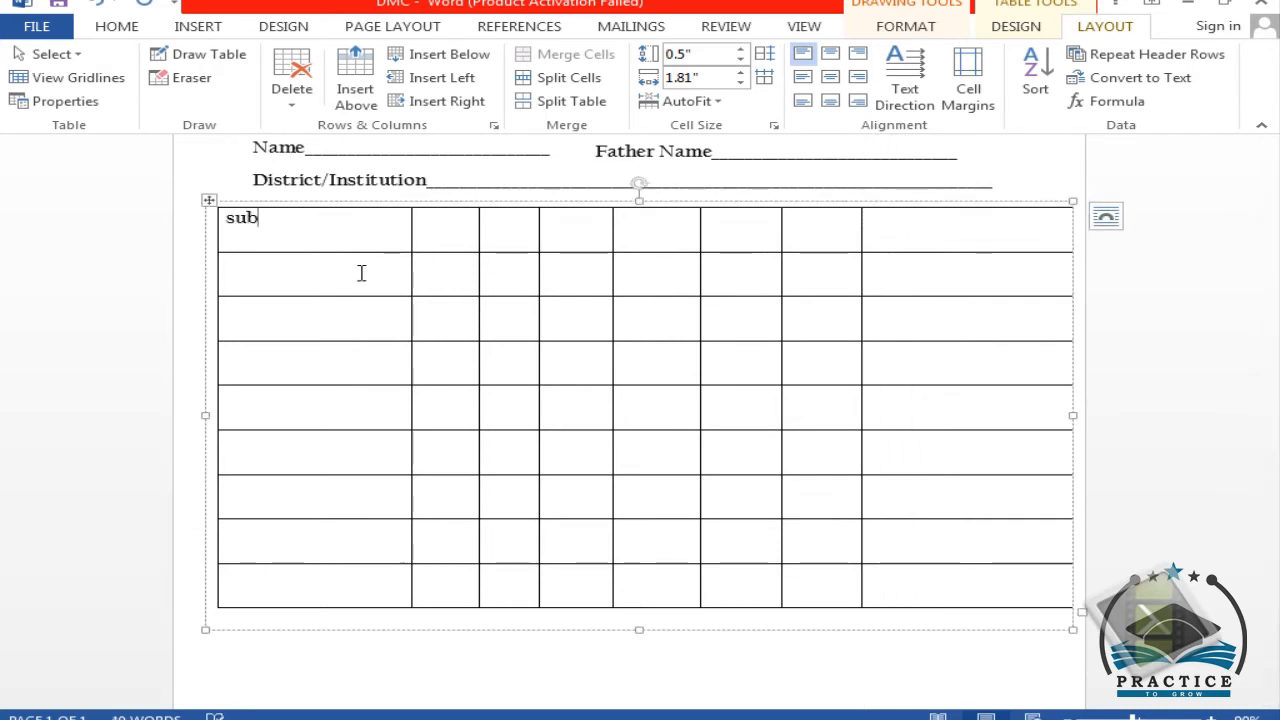
key(BackSpace)
key(BackSpace)
key(BackSpace)
text(SUBJECTS)
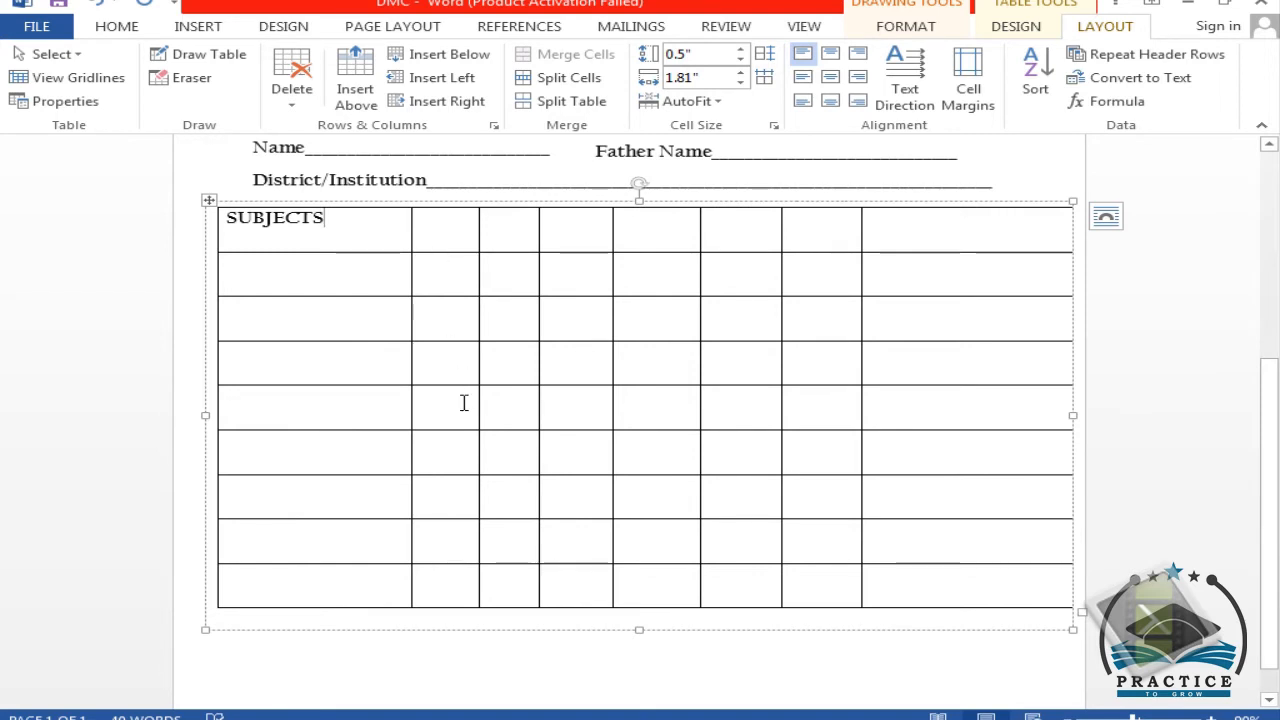
- Merge the header cells of columns two to four and enter "Marks Allotted" in the merged cell
drag(445, 223, 529, 233)
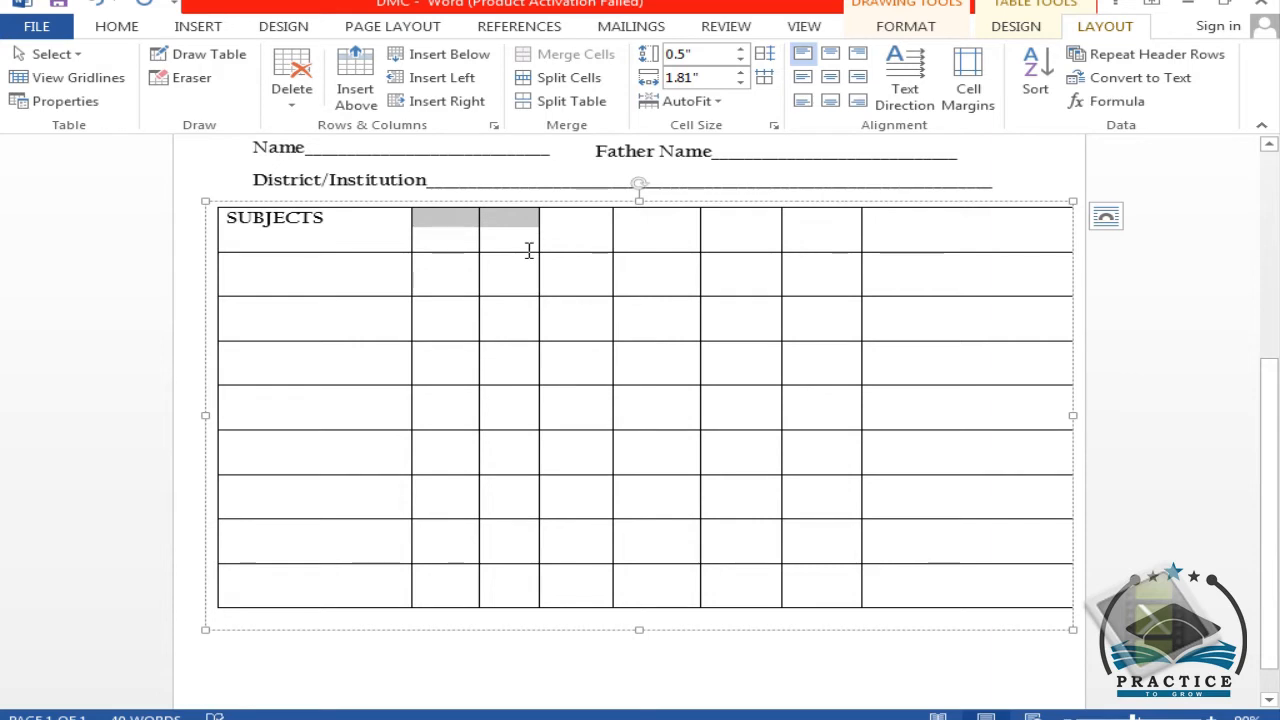
mouse_move(555, 251)
mouse_down()
mouse_move(586, 260)
mouse_move(568, 241)
mouse_up()
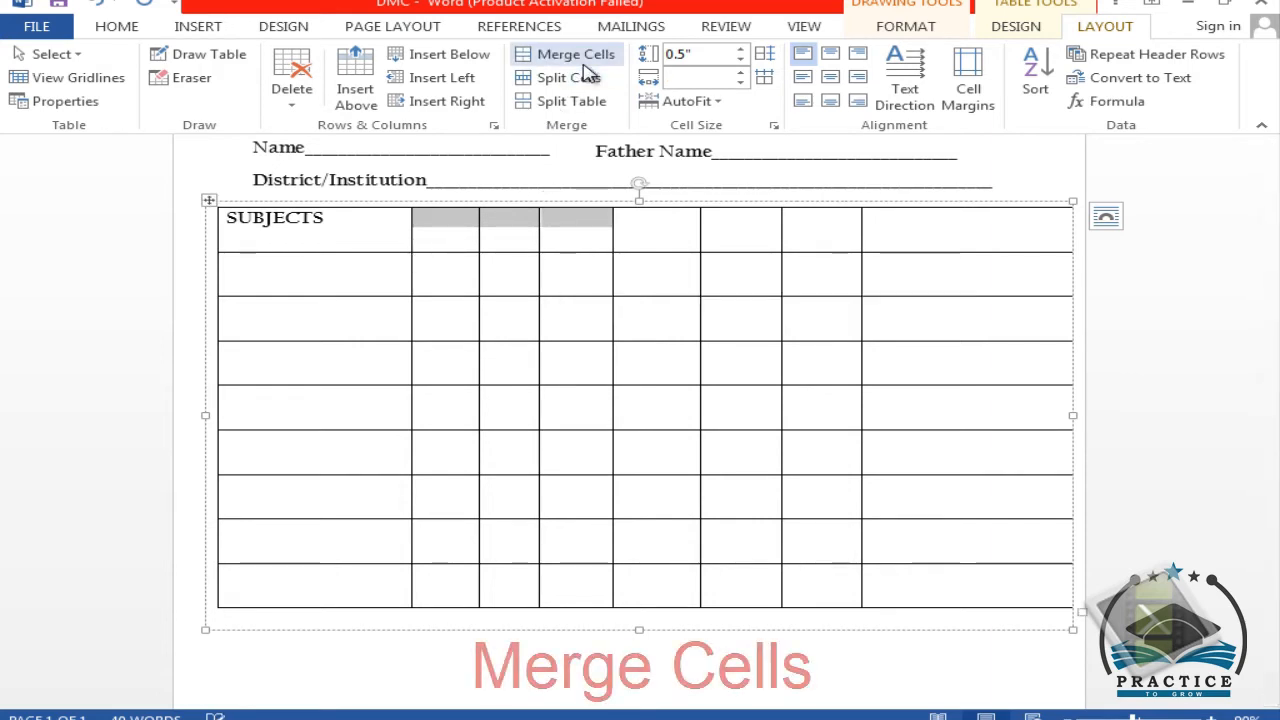
click(575, 67)
click(491, 235)
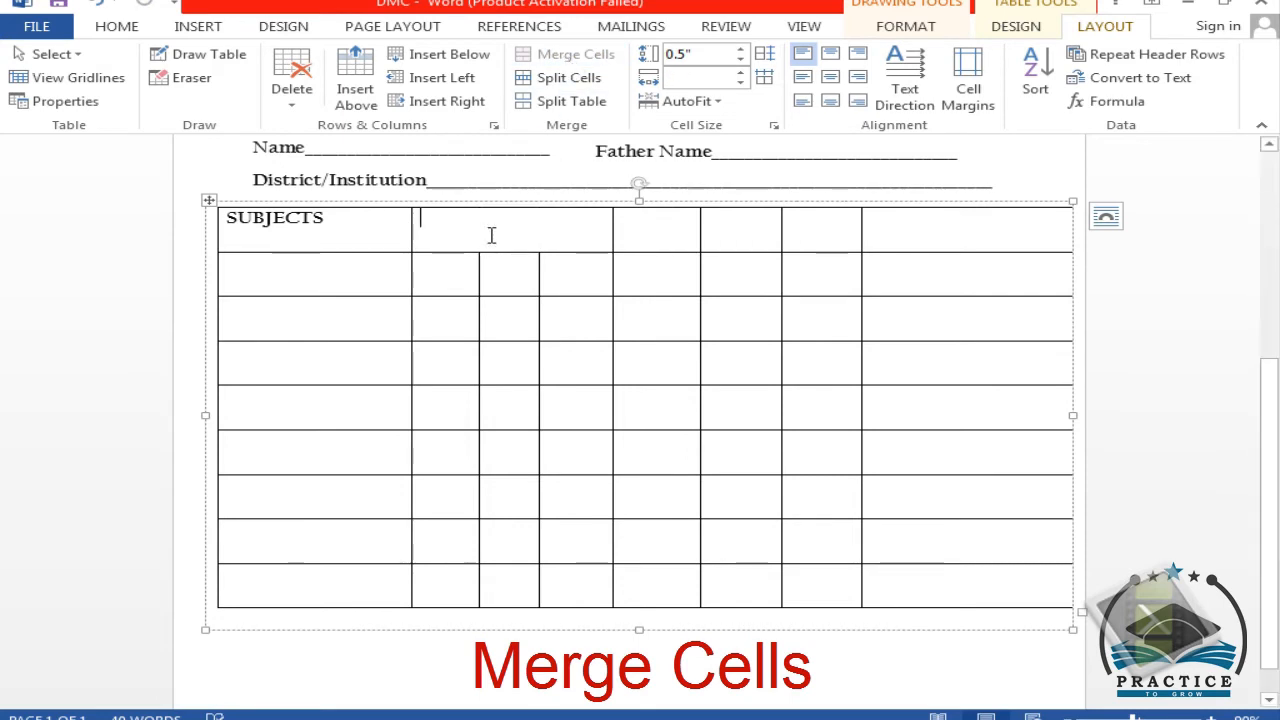
text(mAR)
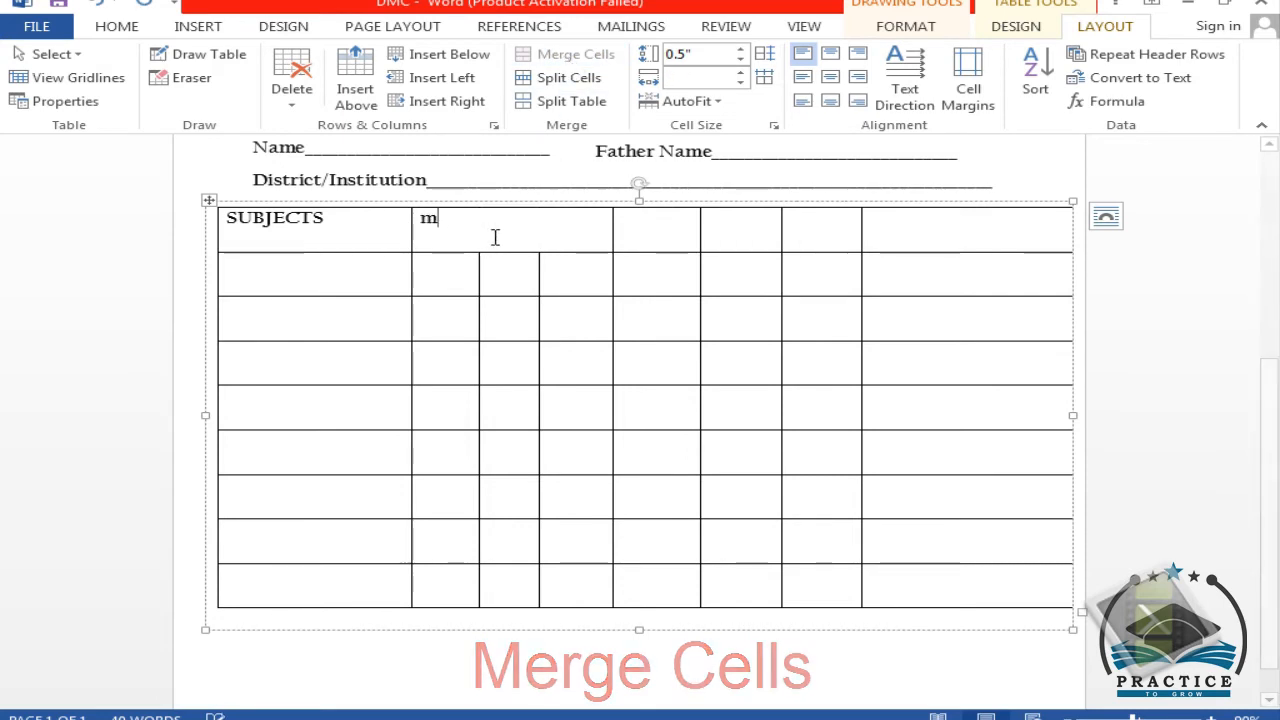
key(BackSpace)
key(BackSpace)
key(BackSpace)
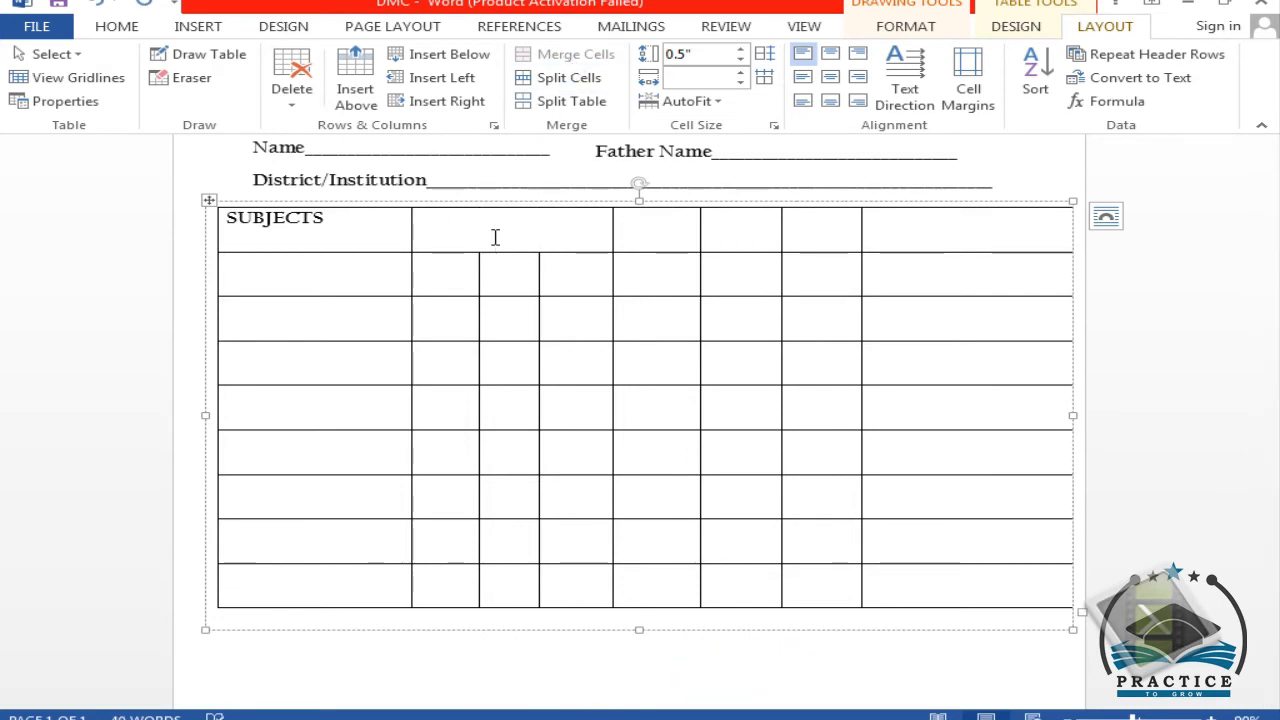
text(Marks Alloted)
key(BackSpace)
key(BackSpace)
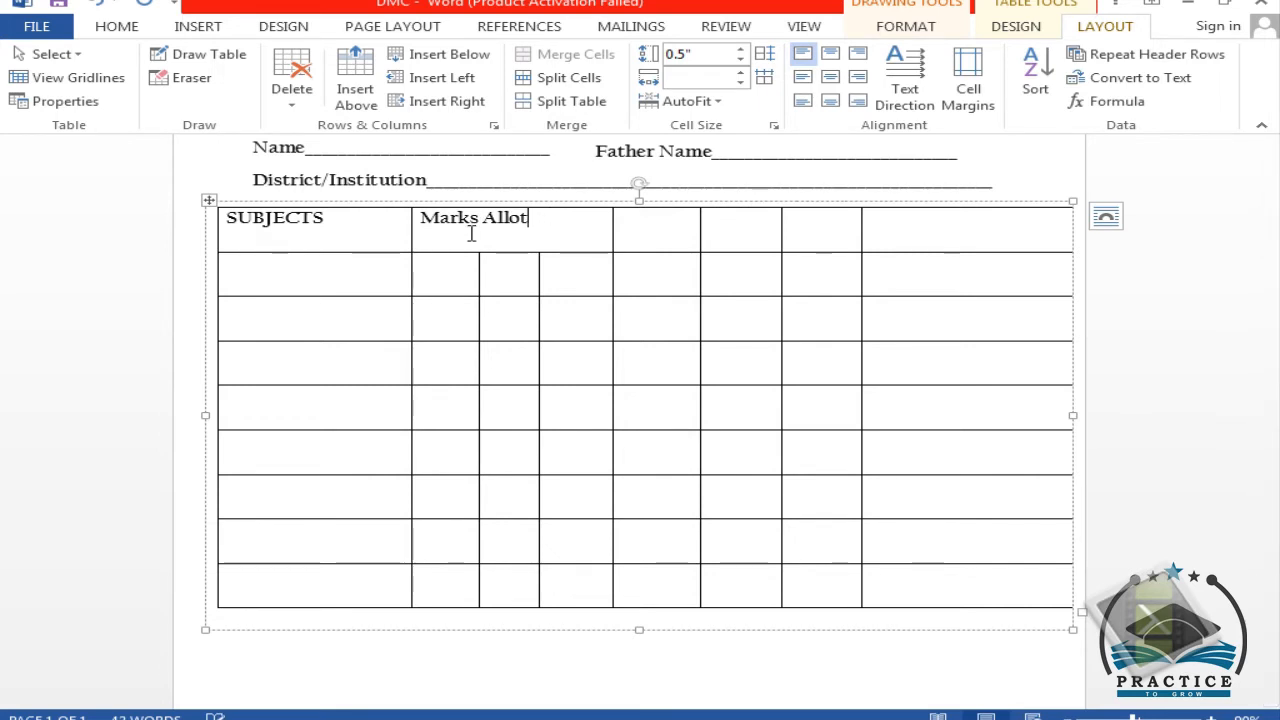
text(ted)
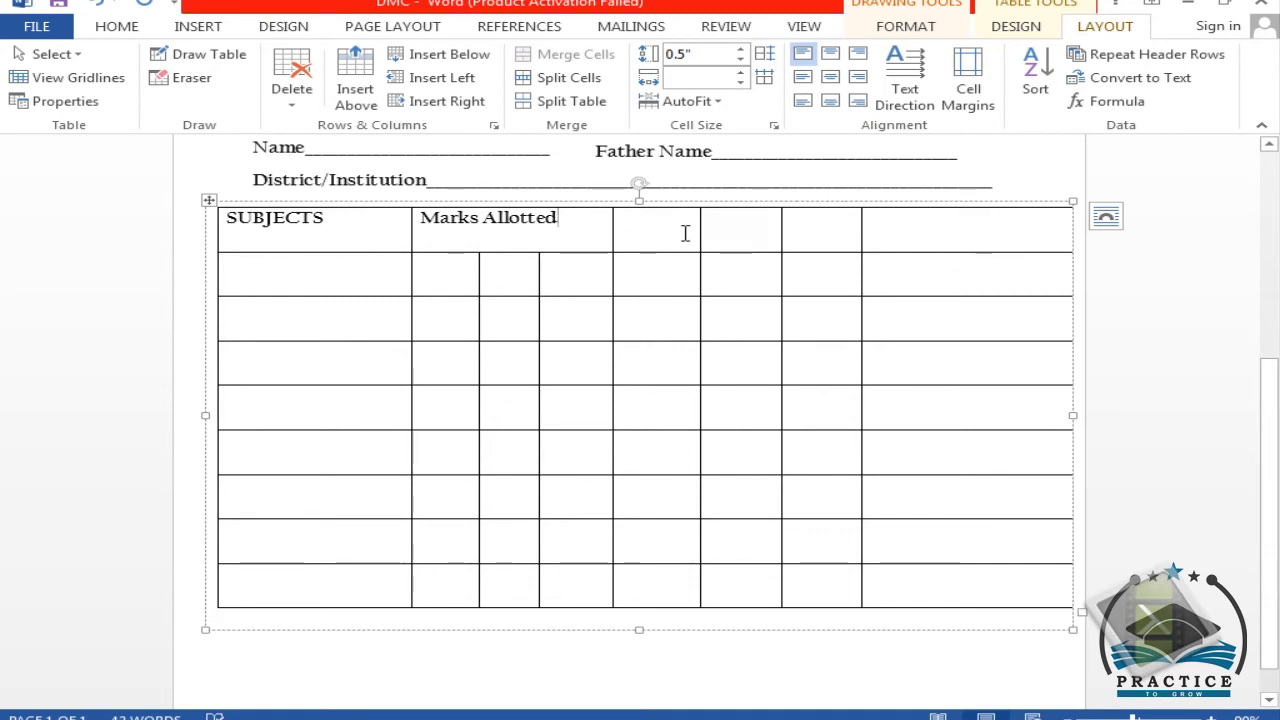
- Merge the header cells of columns five to seven and draw a horizontal line dividing the merged cell into two
drag(685, 233, 848, 240)
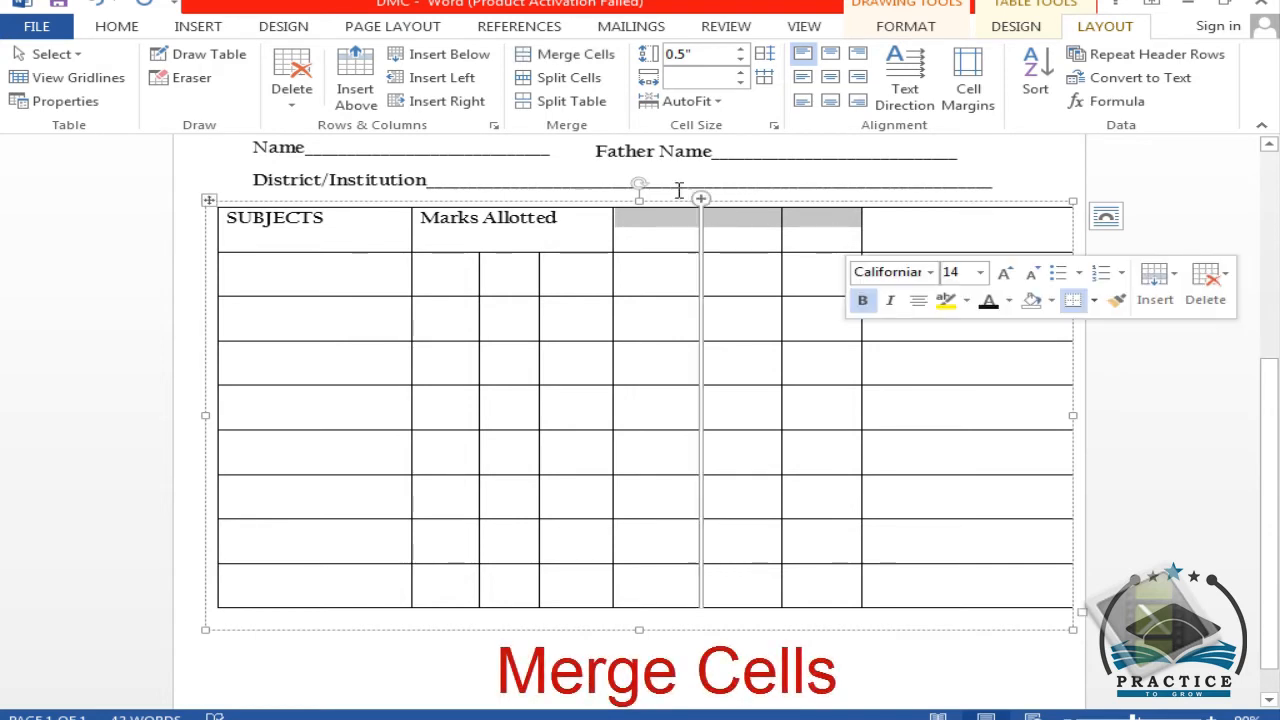
click(565, 53)
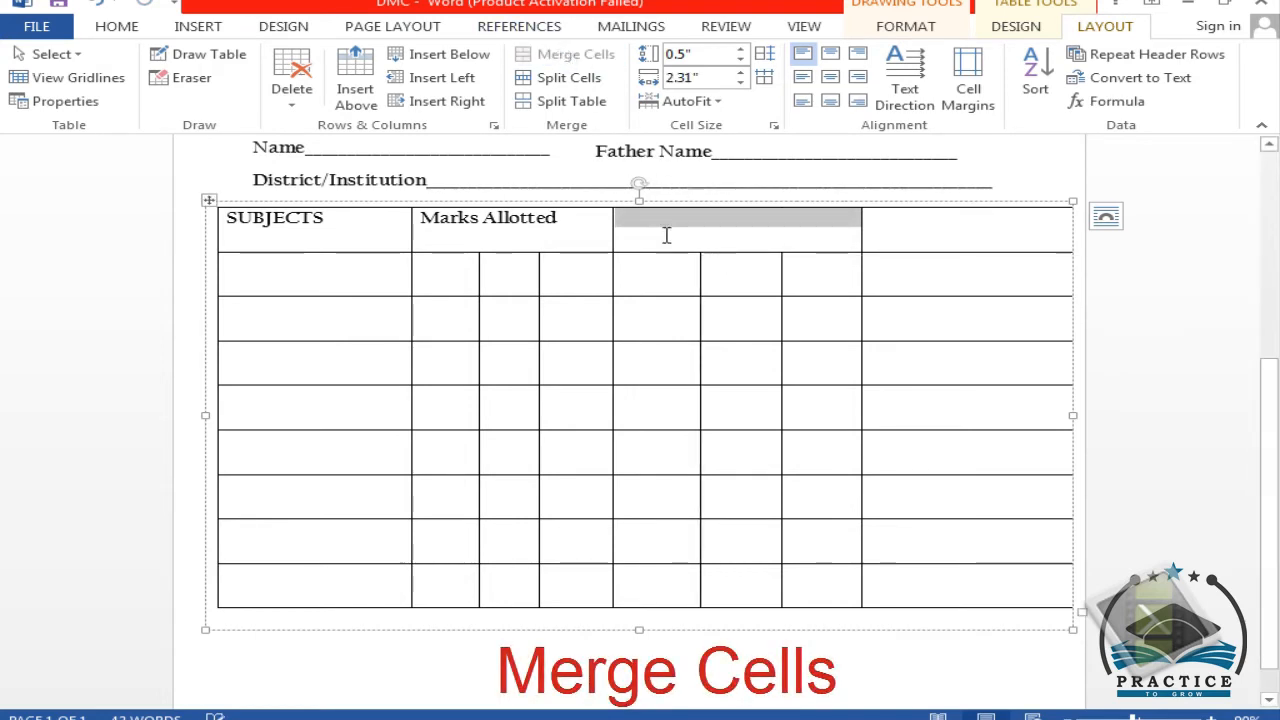
click(666, 235)
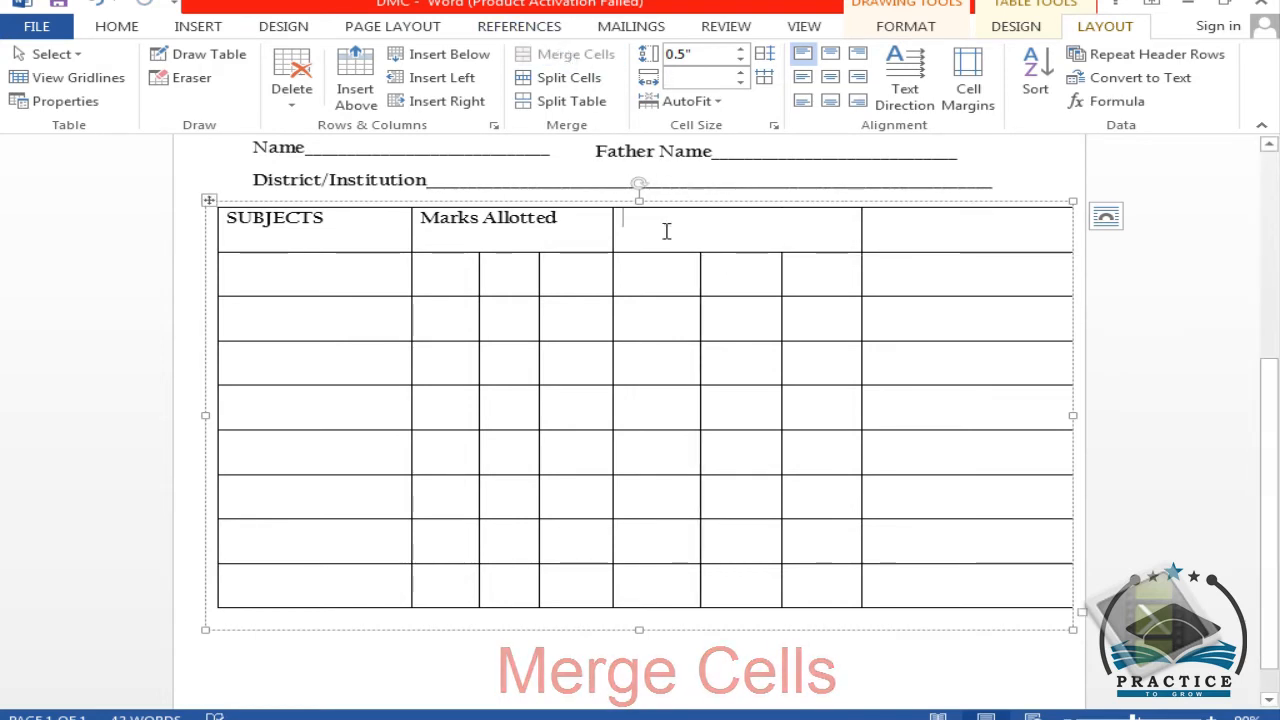
click(222, 62)
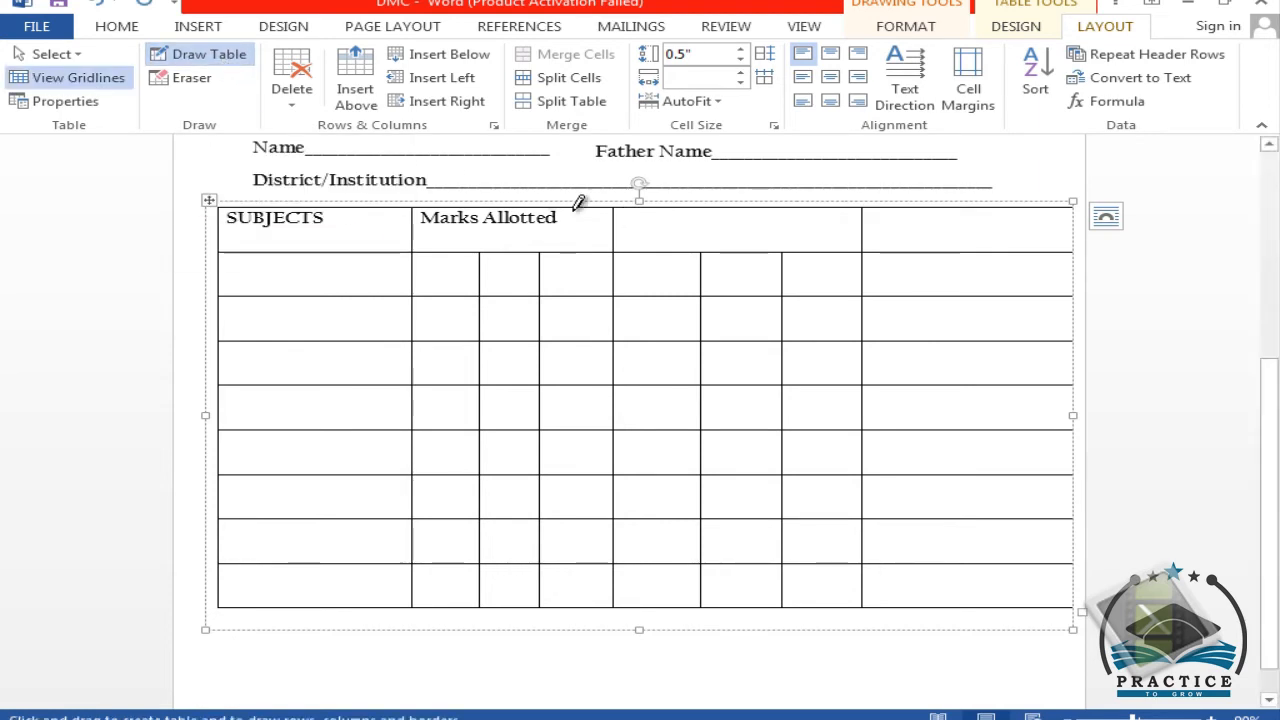
drag(616, 232, 803, 231)
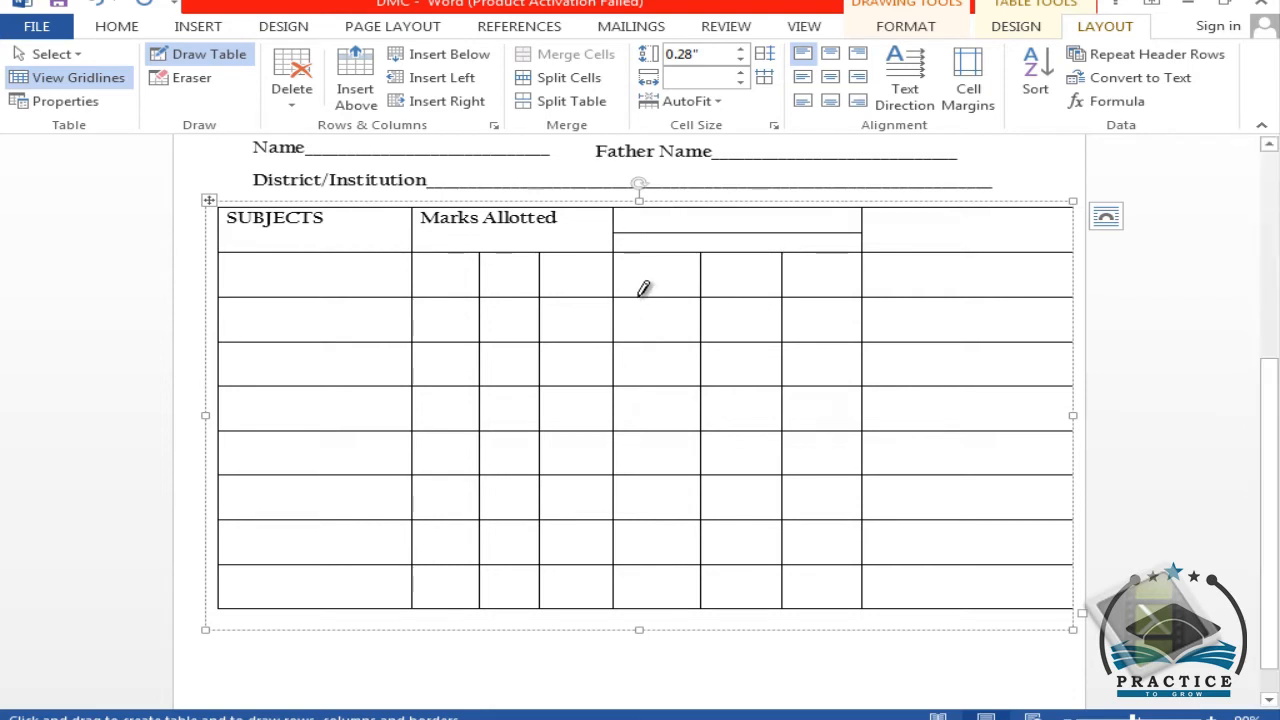
click(203, 60)
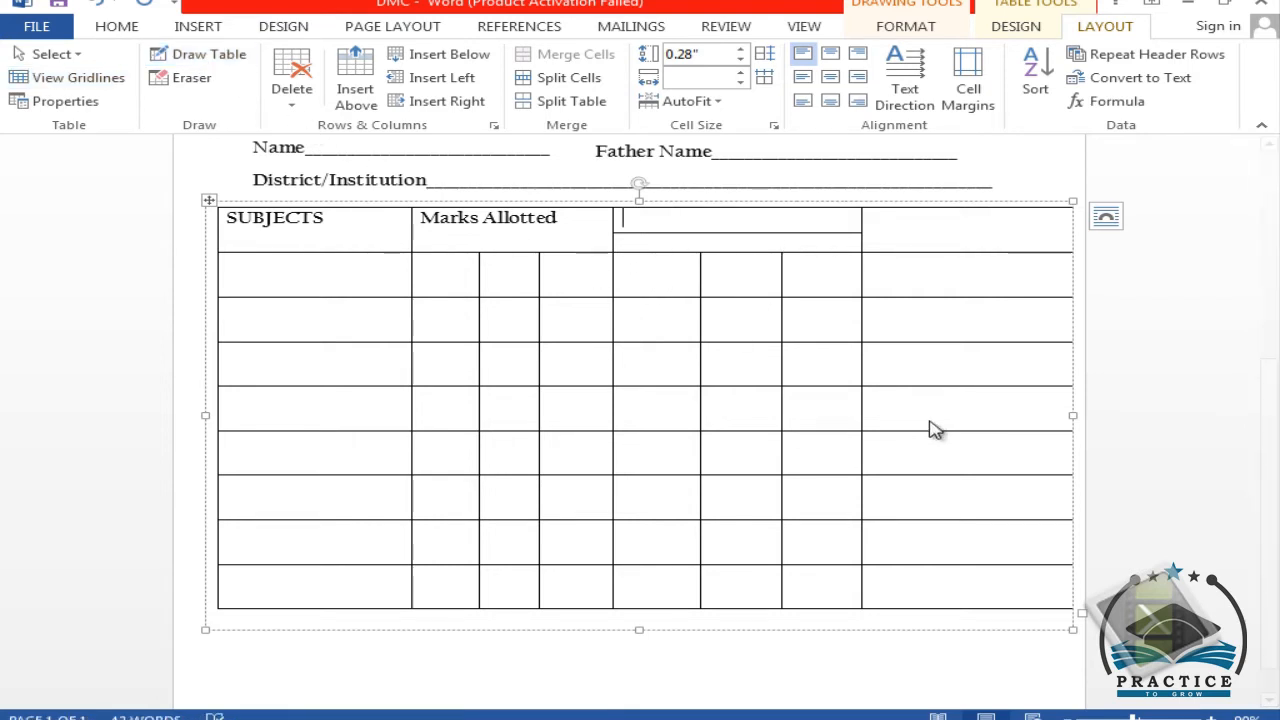
- Enter "In Figures" in the lower half of the divided header cell
key(Down)
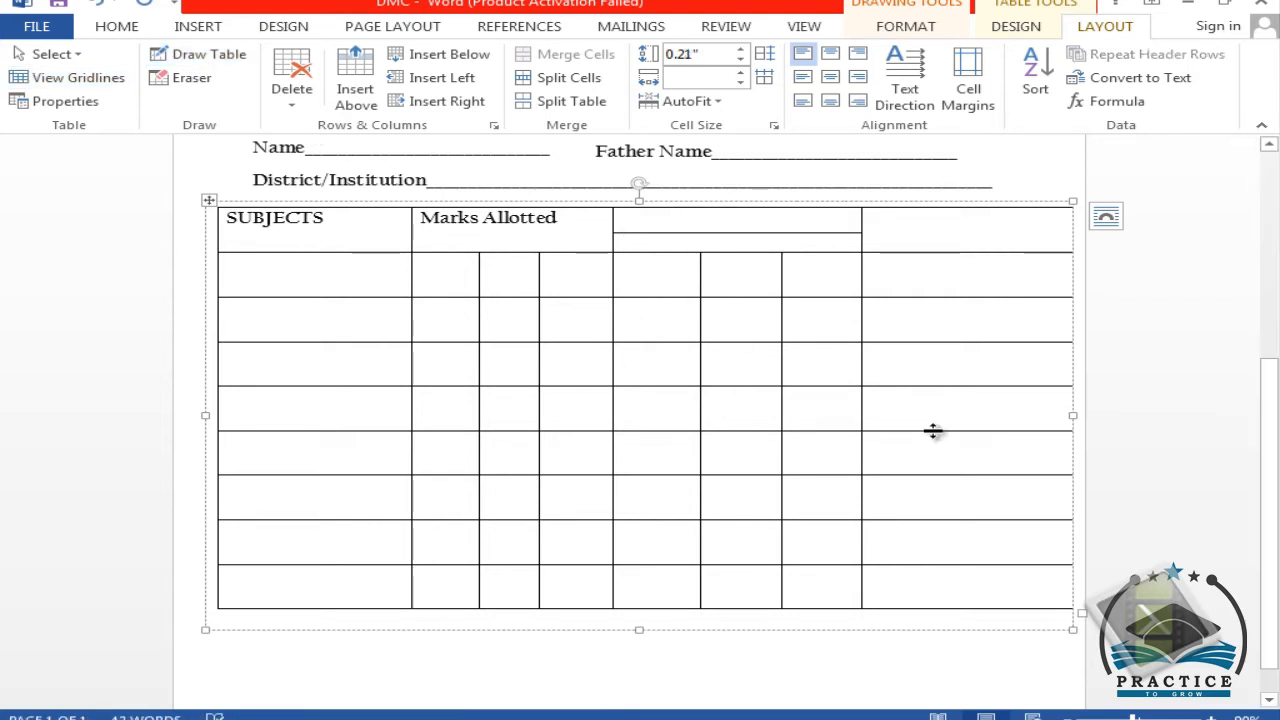
text(In Fi)
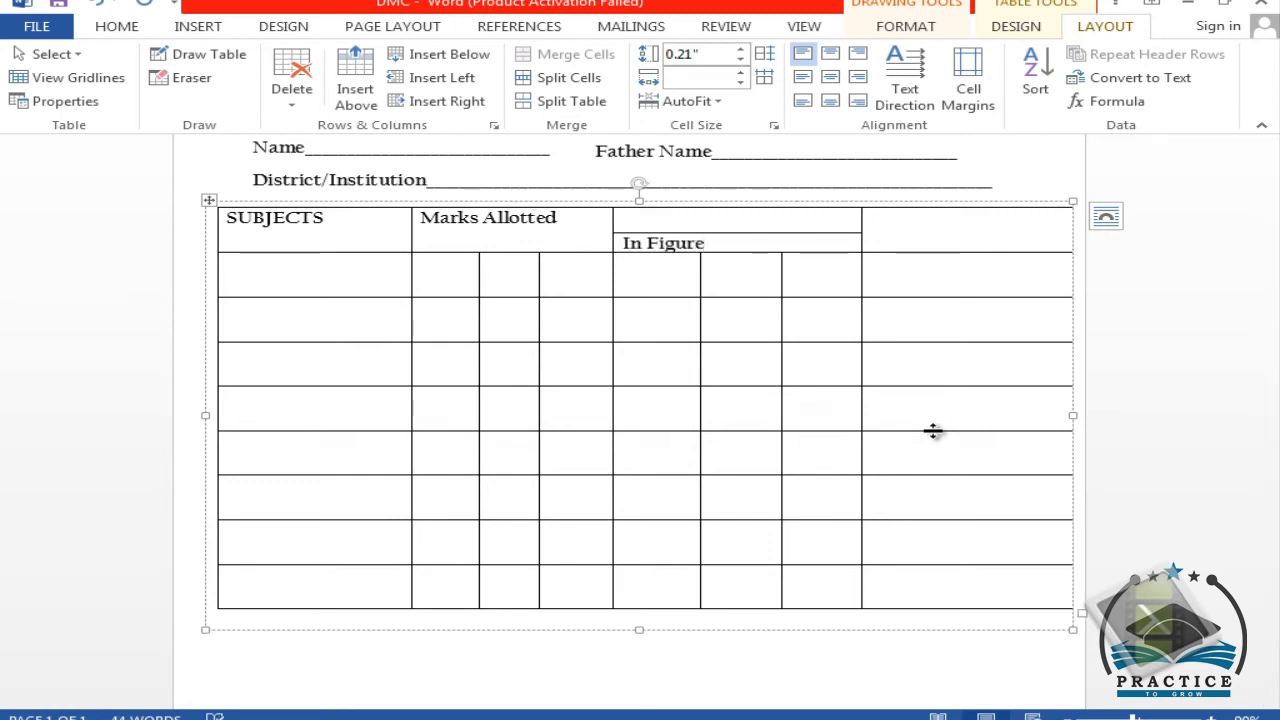
text(gures)
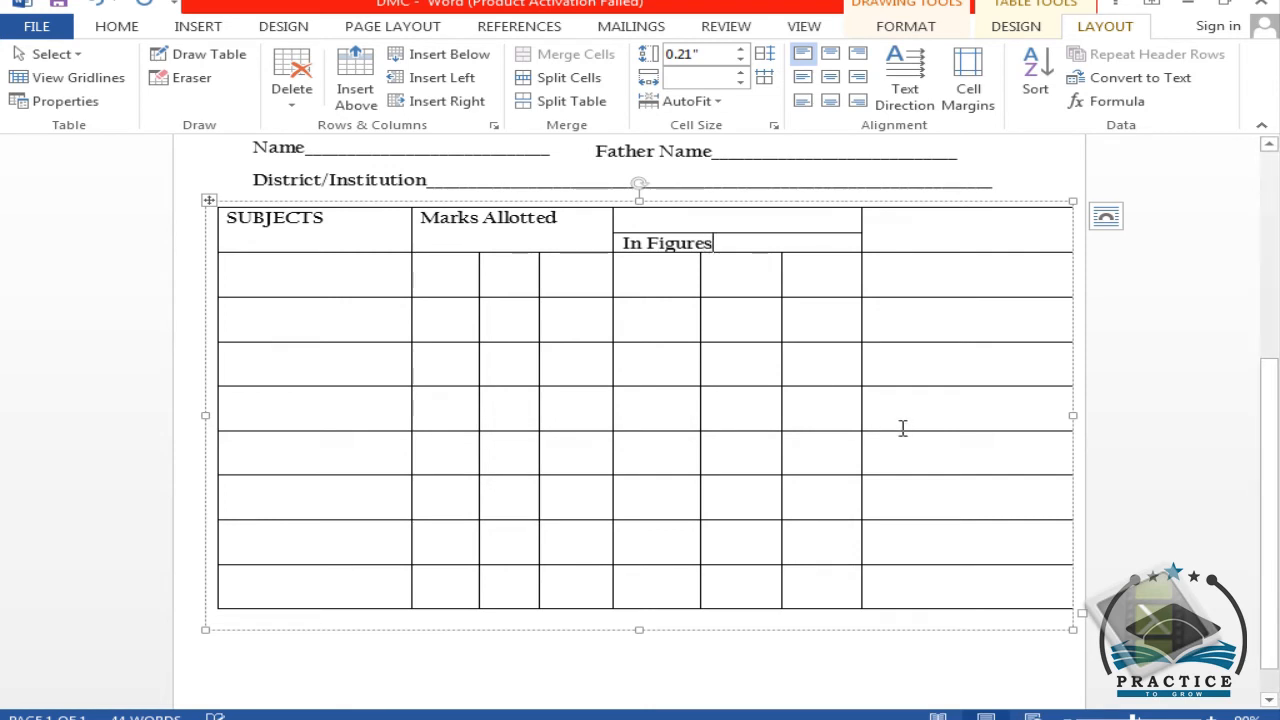
- Divide the last header cell horizontally and erase the border between the upper halves to hold the heading "Marks Obtained"
click(208, 54)
drag(864, 233, 1062, 233)
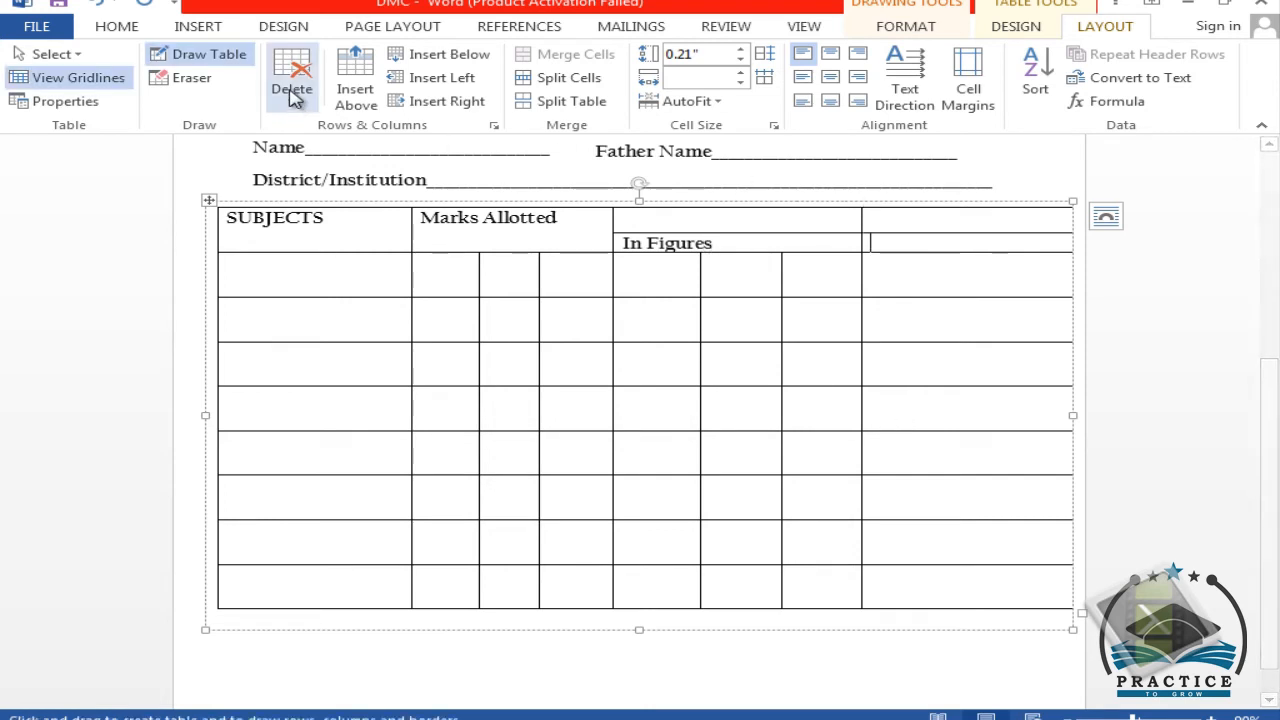
click(182, 78)
click(864, 222)
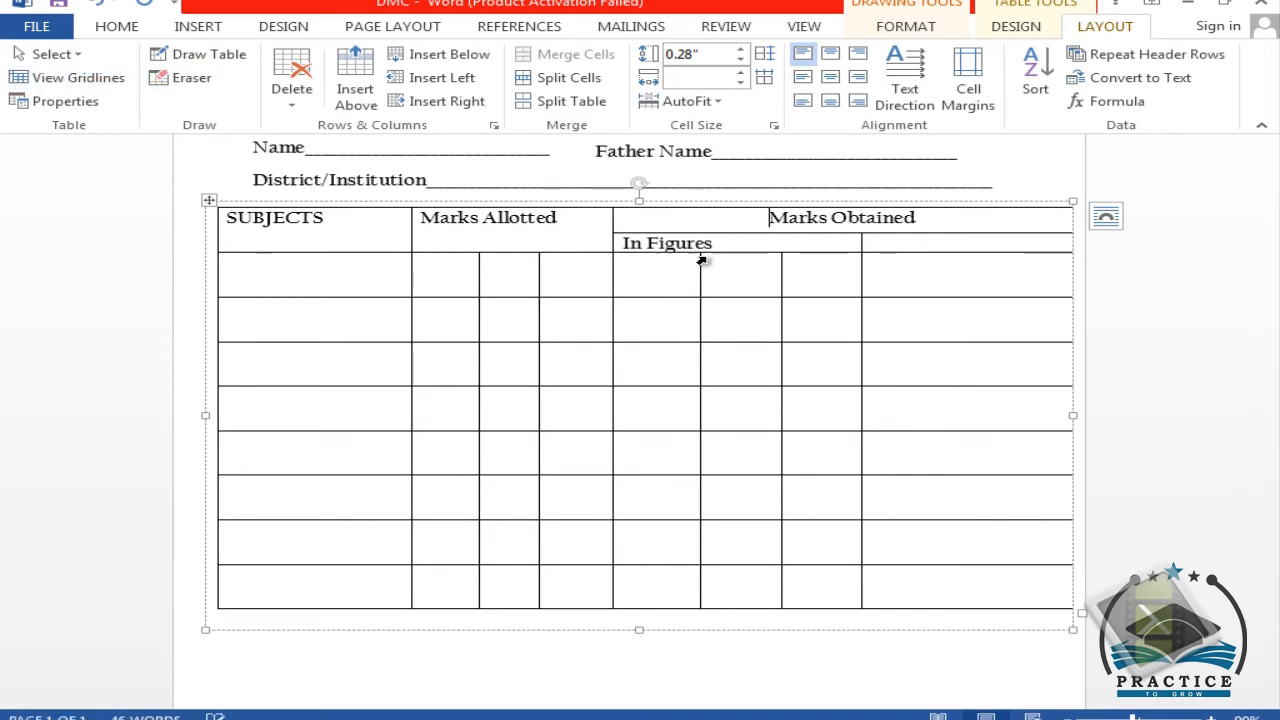
scroll(889, 255, down, 1)
scroll(889, 255, up, 1)
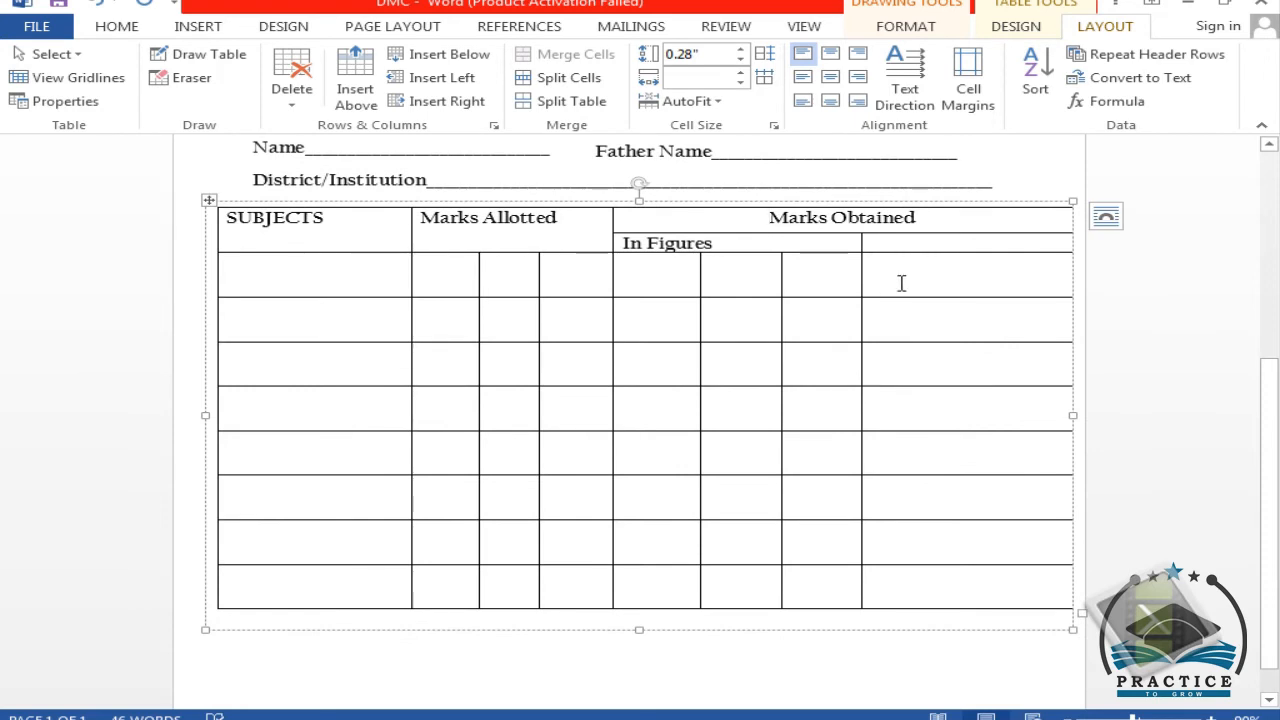
- Make the header row slightly taller and set the height of the eight rows below it to 0.3 inches
click(901, 283)
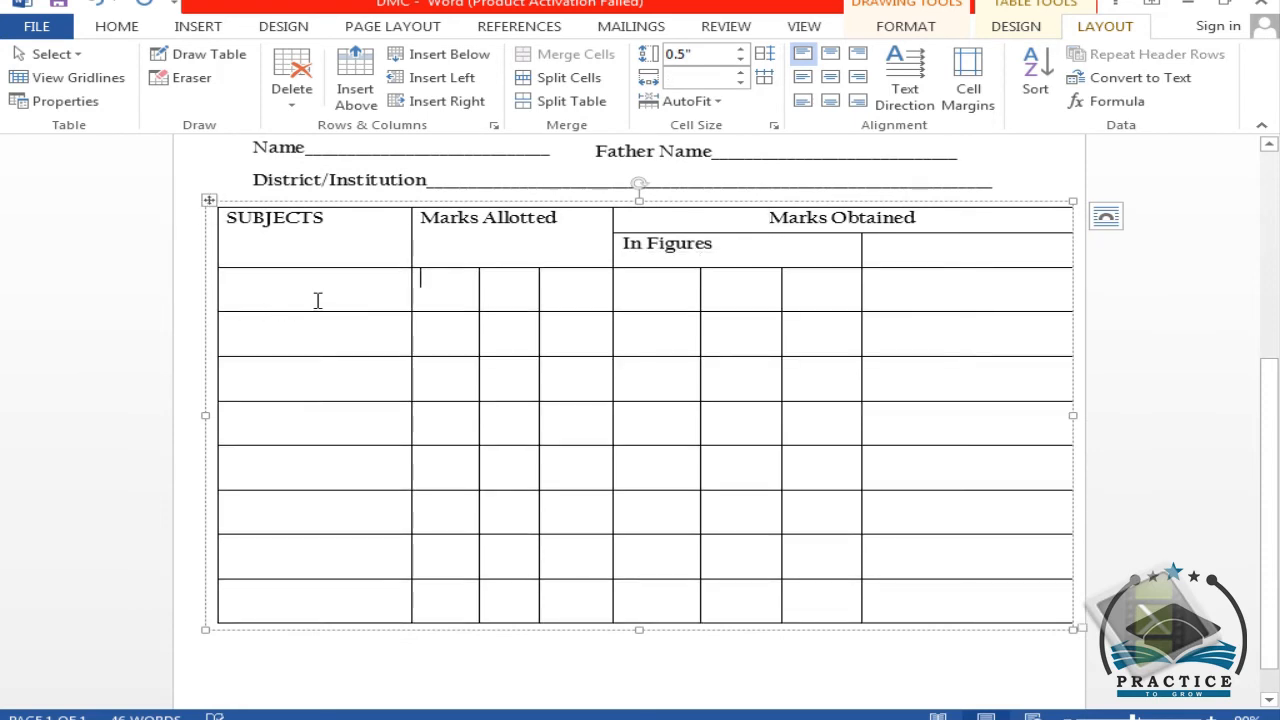
drag(320, 284, 977, 614)
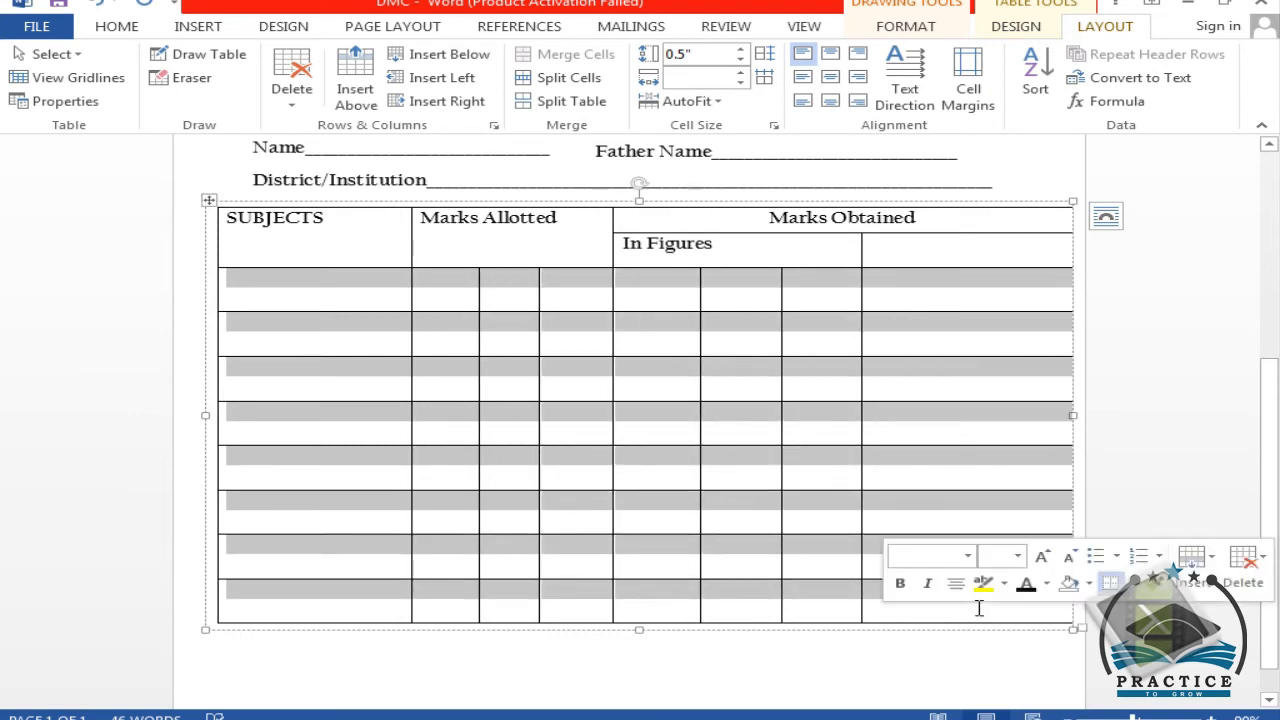
click(740, 58)
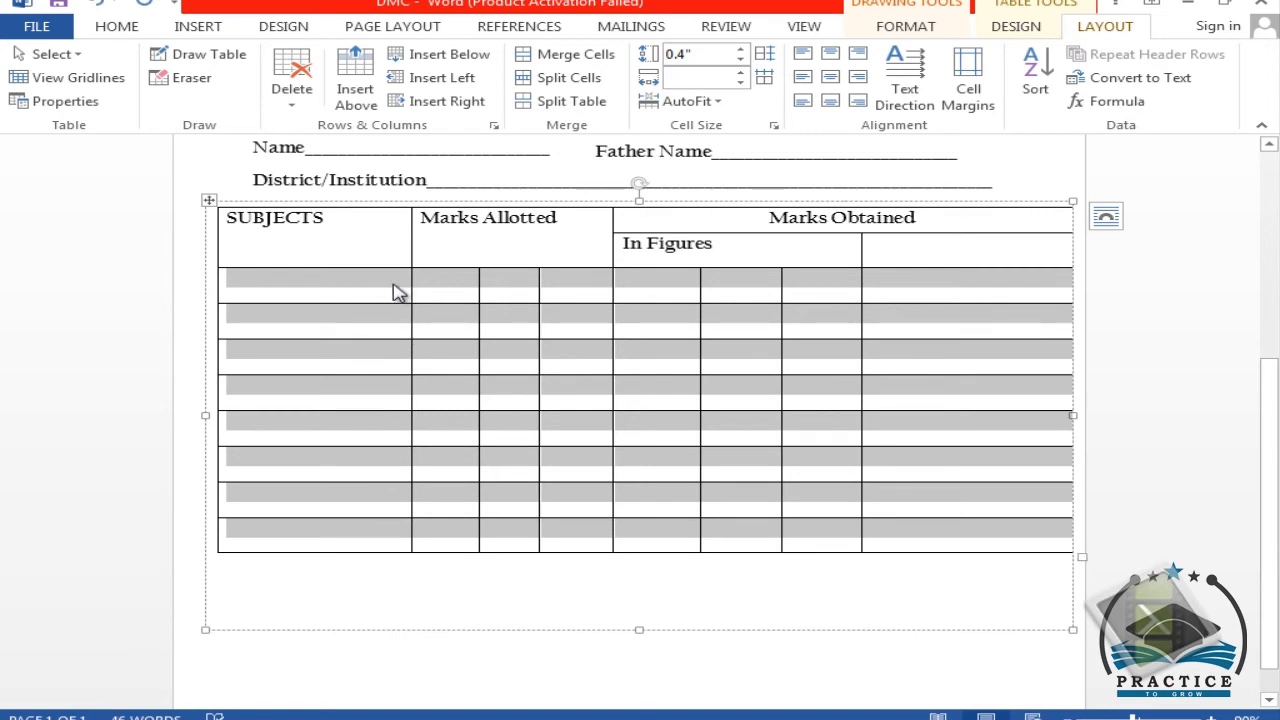
click(740, 58)
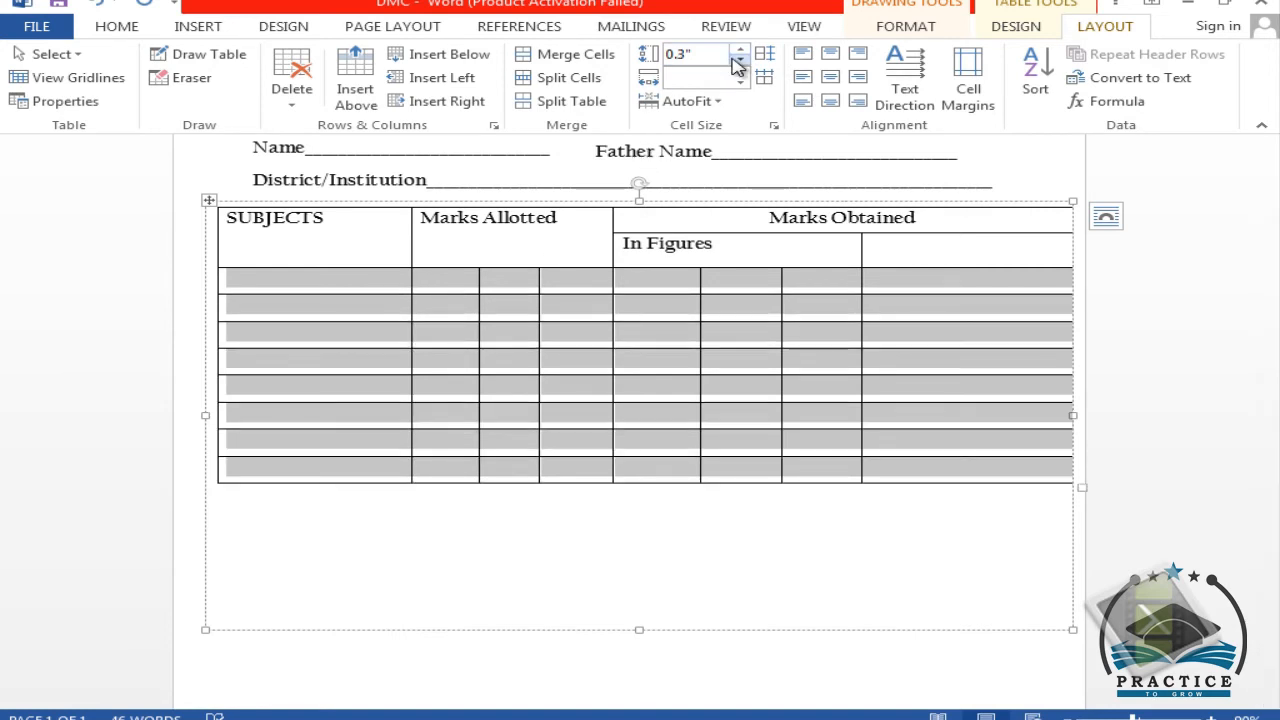
click(366, 285)
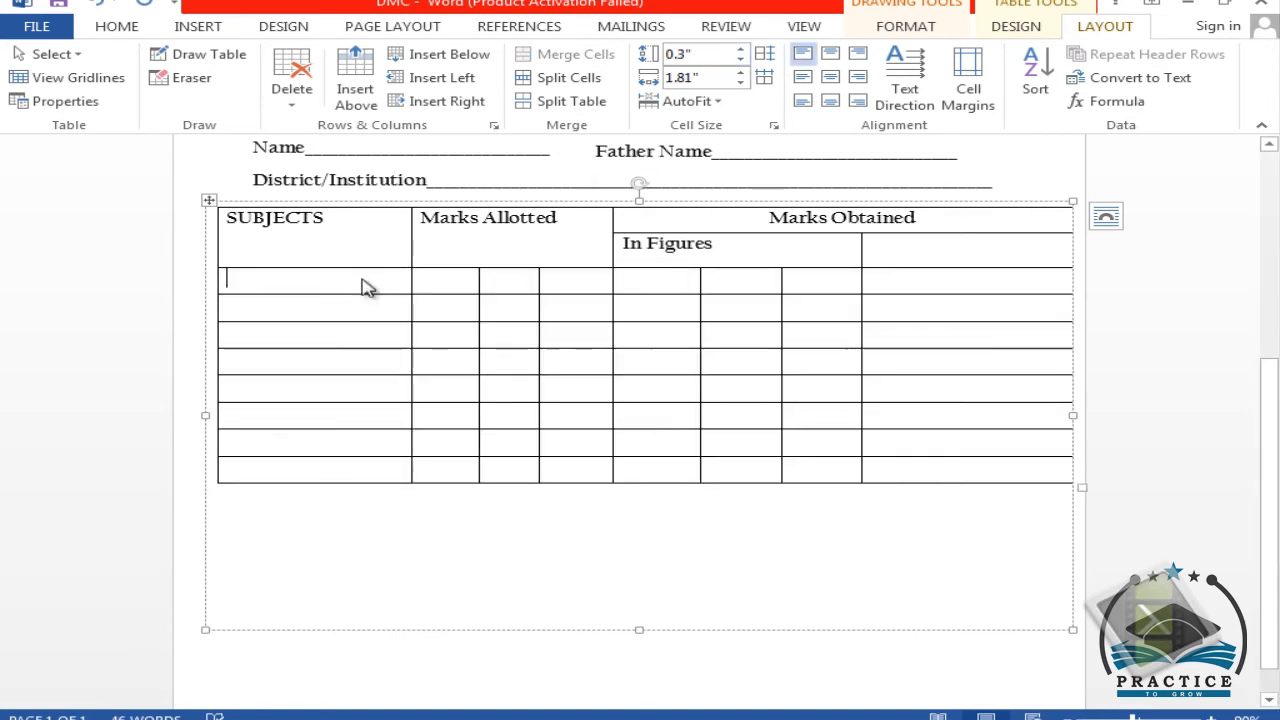
- Adjust the widths of the three sub-columns under Marks Allotted and the three under In Figures by moving their borders
click(438, 282)
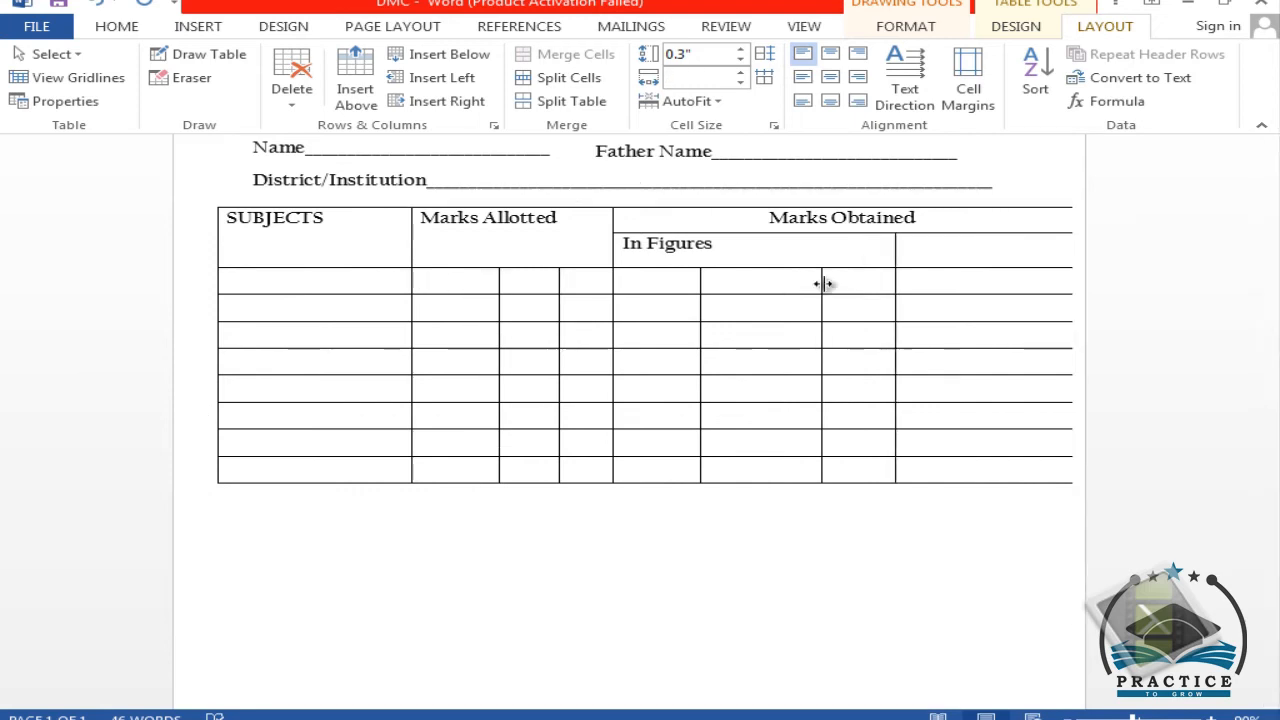
drag(700, 284, 734, 284)
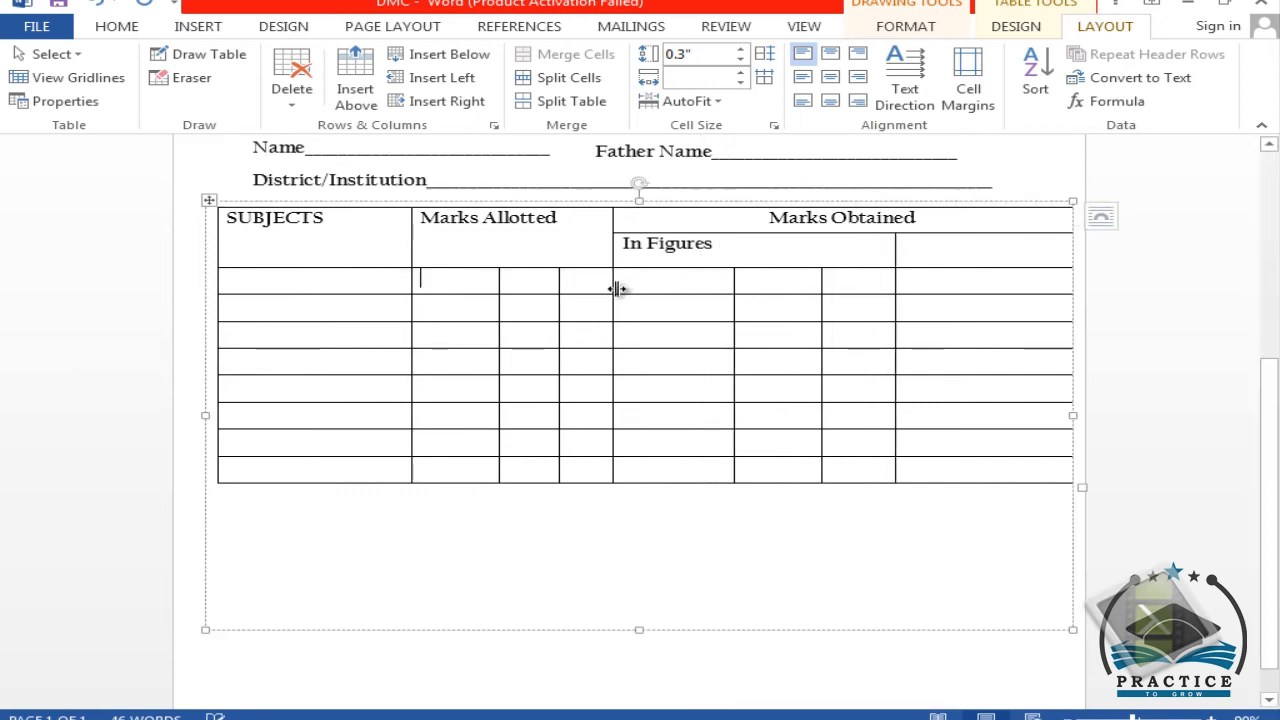
drag(610, 286, 573, 288)
- Enter the sub-headings "Theory", "Practical" and "Total" in the row beneath both Marks Allotted and In Figures
text(Theory)
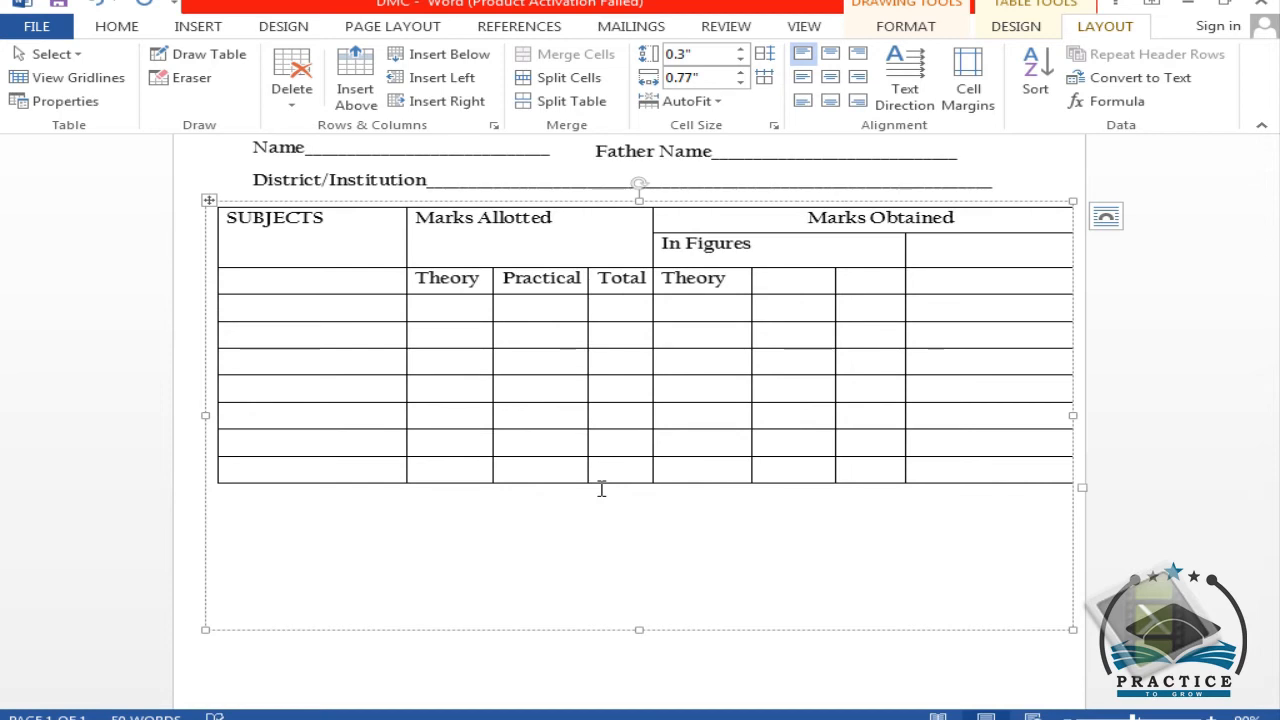
text(Prac)
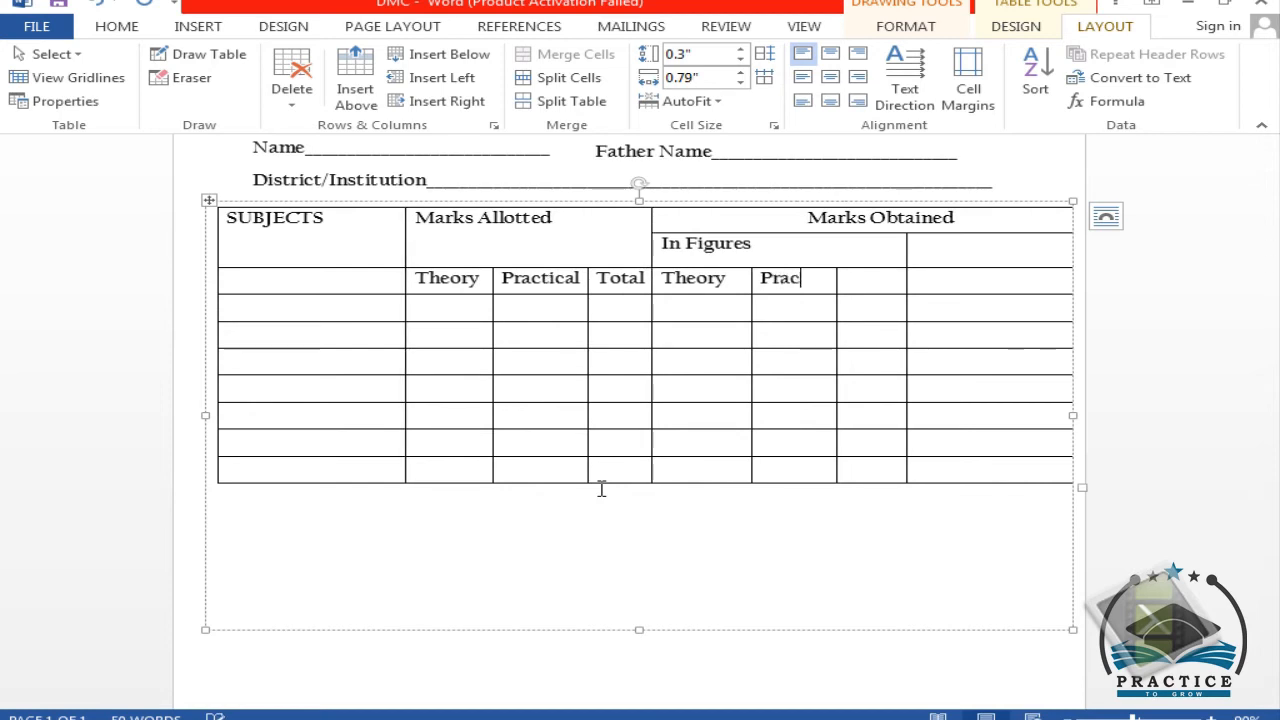
text(tict)
key(BackSpace)
key(BackSpace)
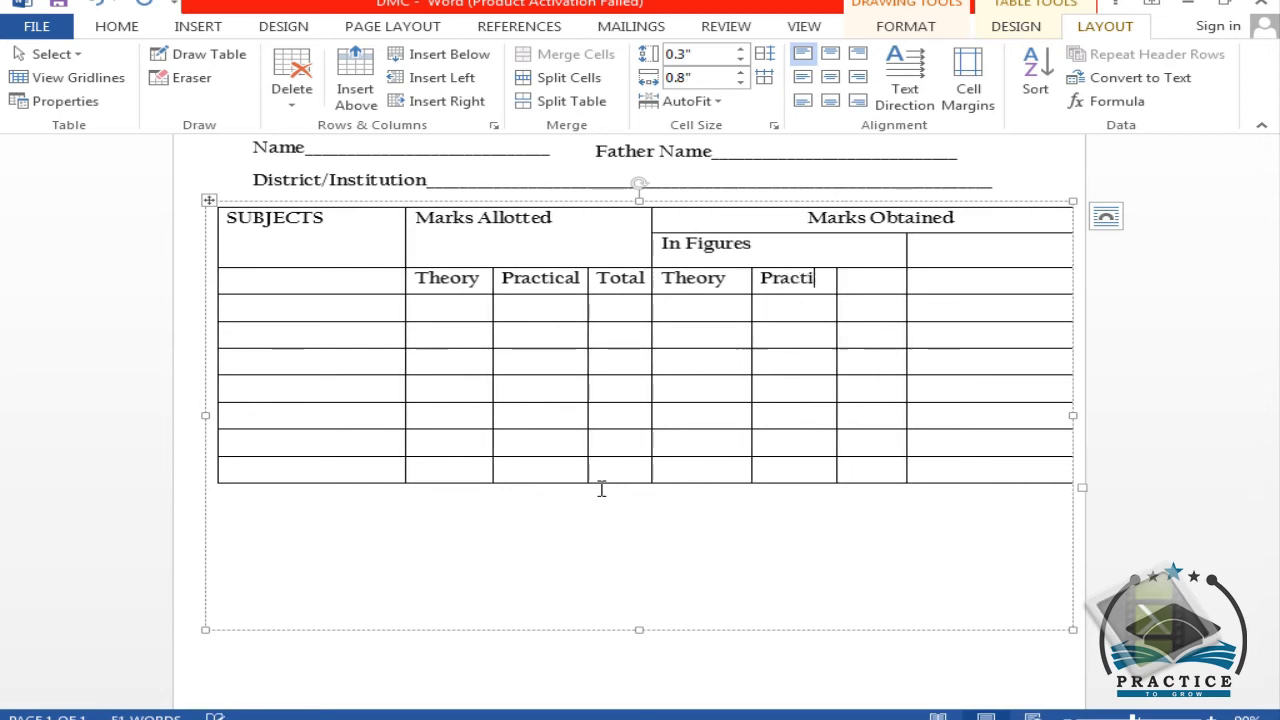
text(cal)
key(Tab)
text(Total)
key(Tab)
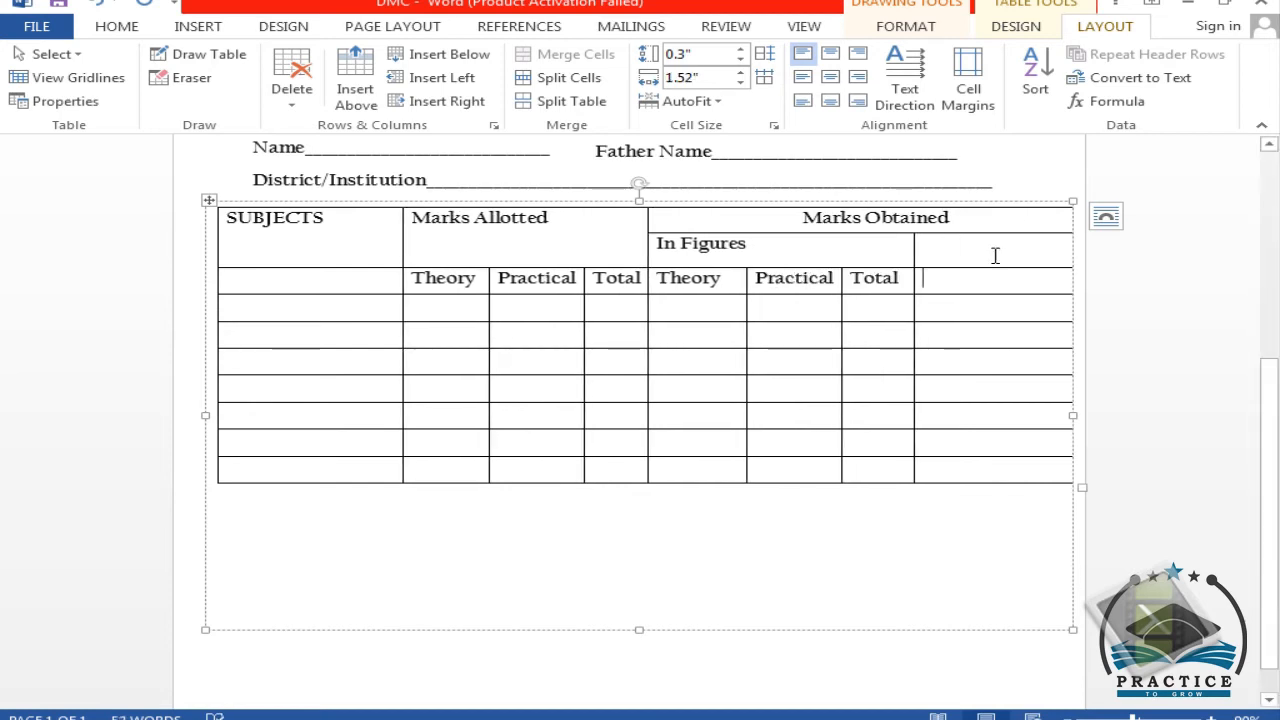
- Merge the two empty cells beneath Marks Obtained in the last column and enter the centred heading "In Words"
drag(995, 256, 994, 276)
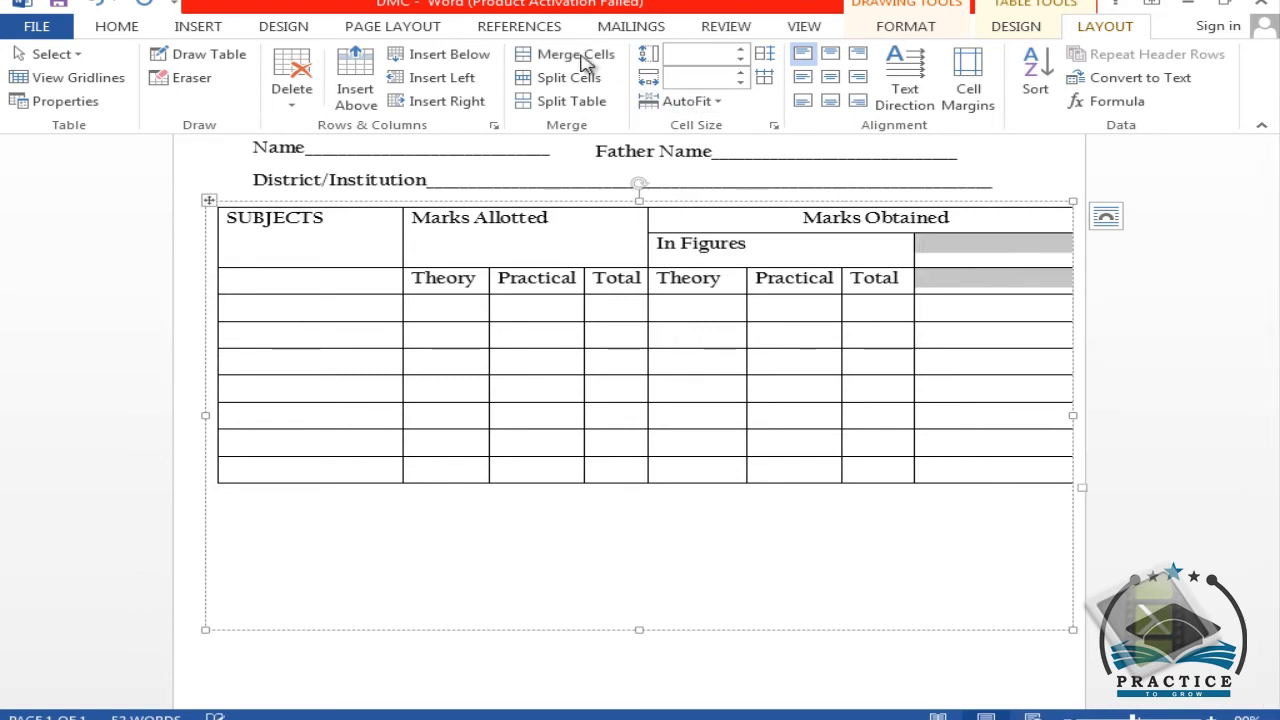
click(577, 56)
click(970, 265)
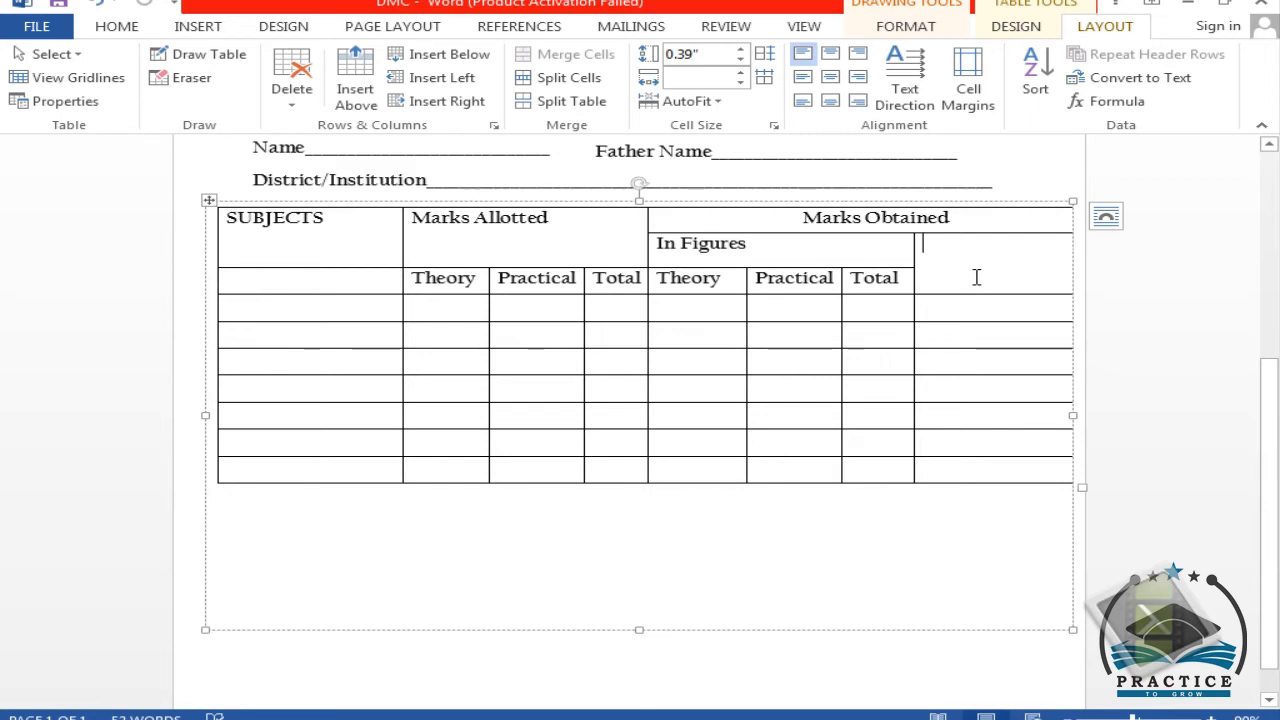
text(In Words)
click(830, 77)
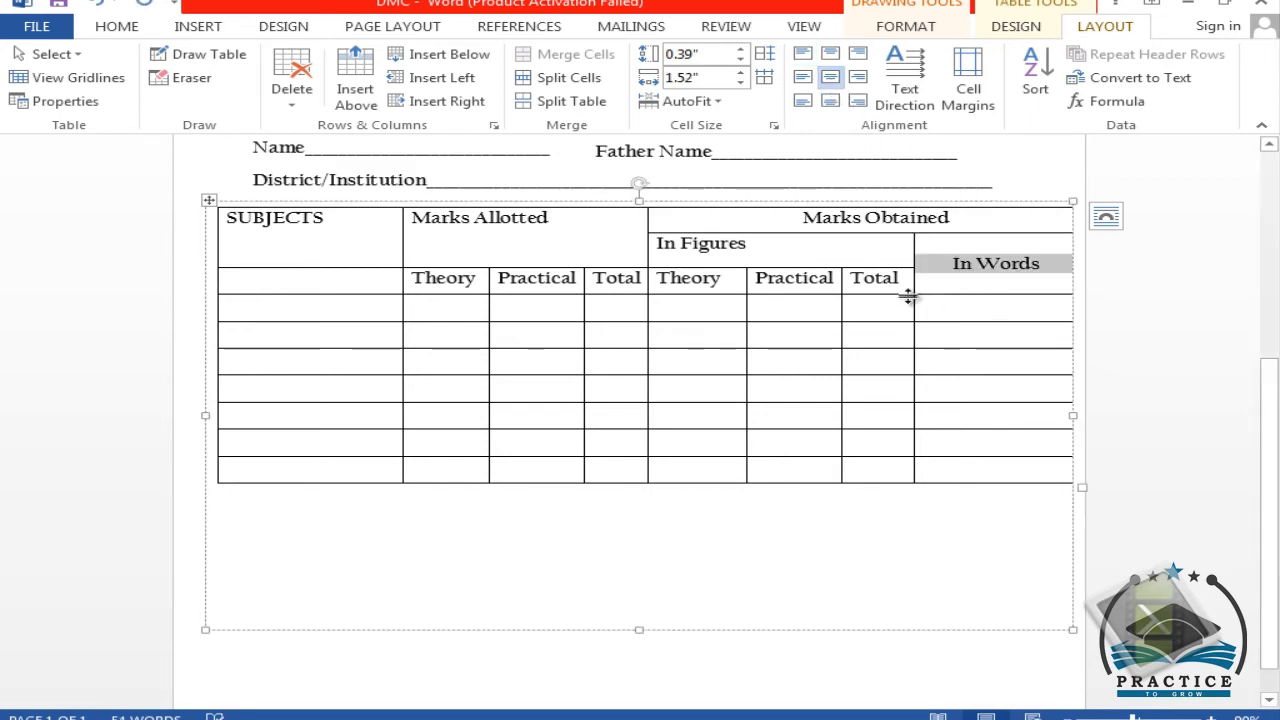
- Centre the "Marks Allotted" and "In Figures" headings horizontally and vertically in their cells
click(563, 224)
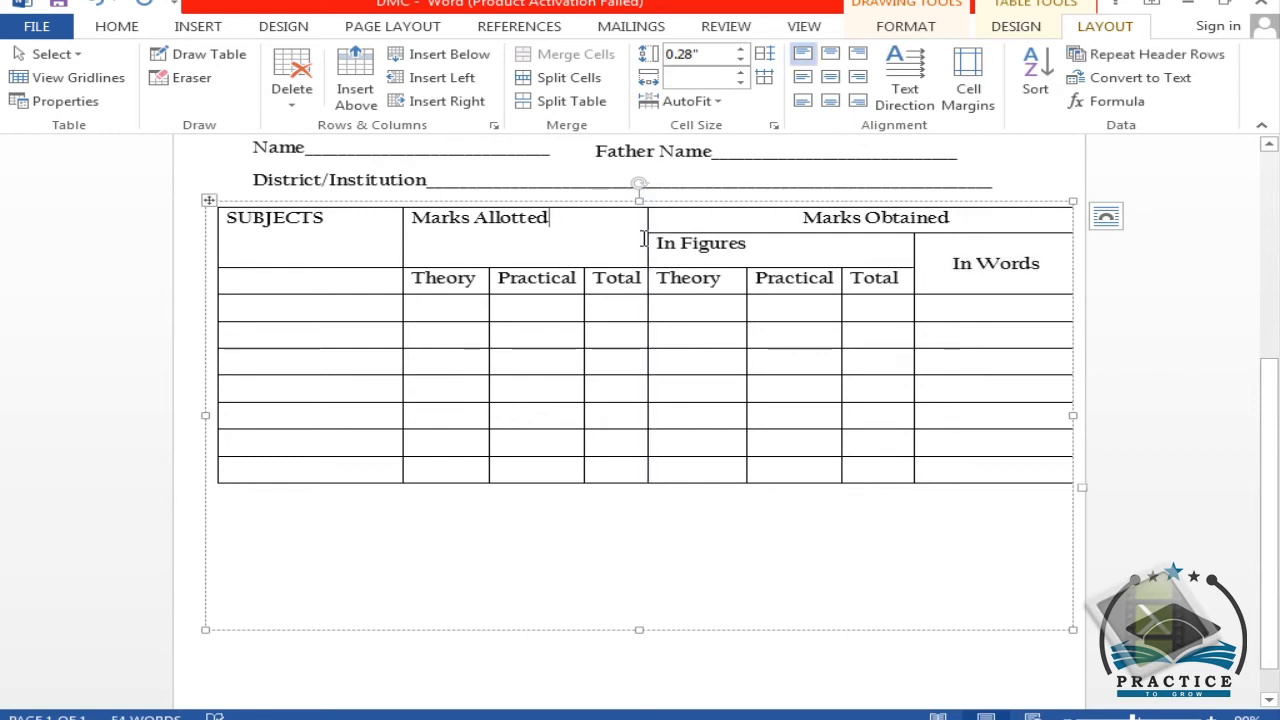
click(830, 77)
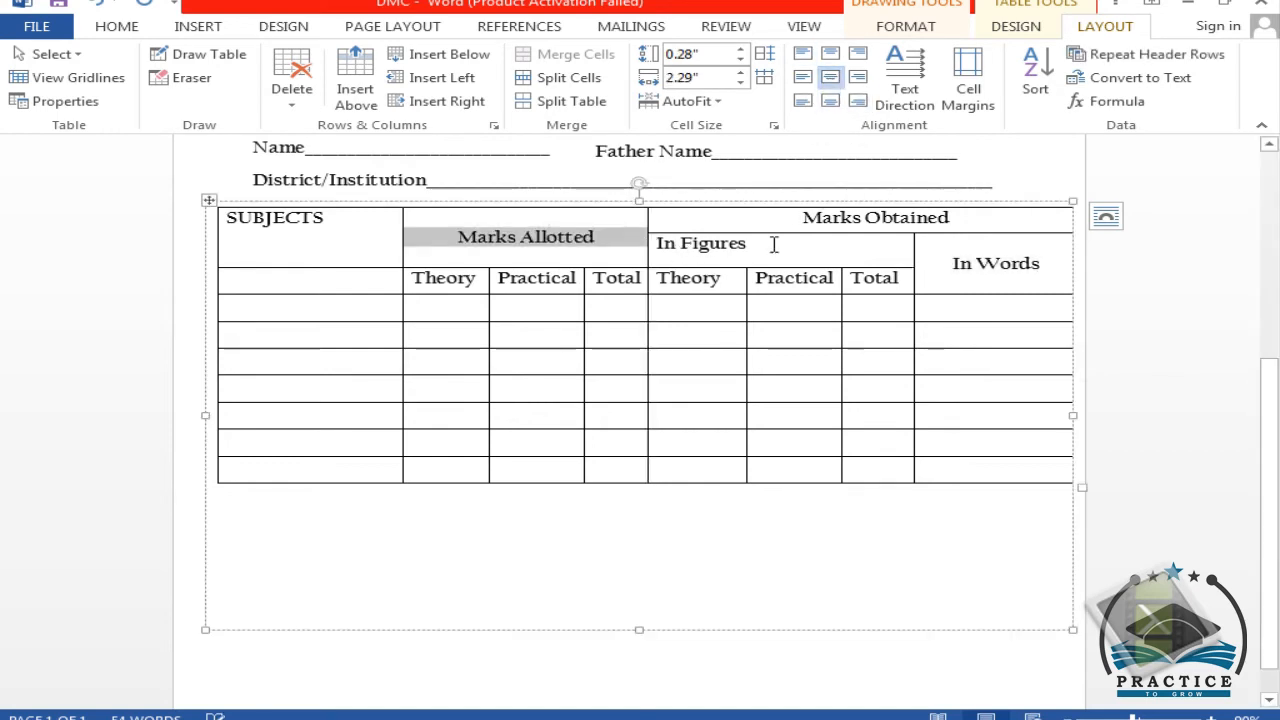
click(774, 243)
click(830, 77)
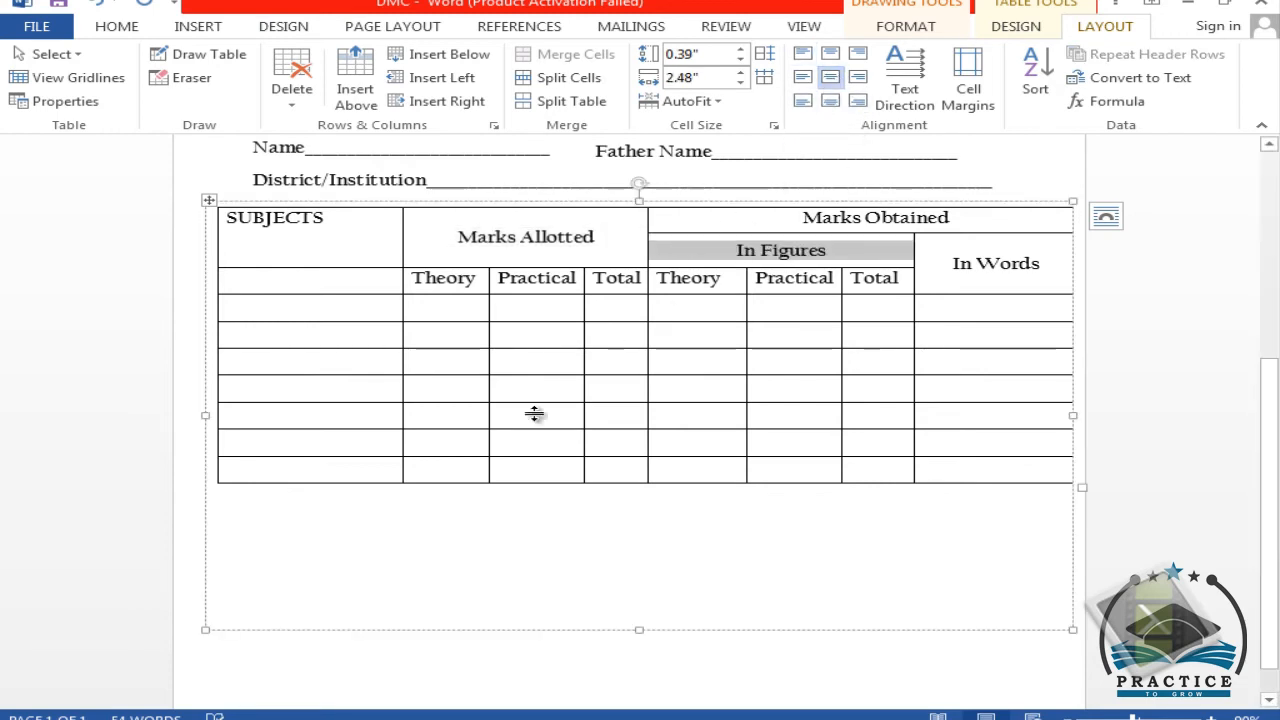
- Merge the SUBJECTS cell with the empty cell below it and centre the heading in both directions
click(347, 283)
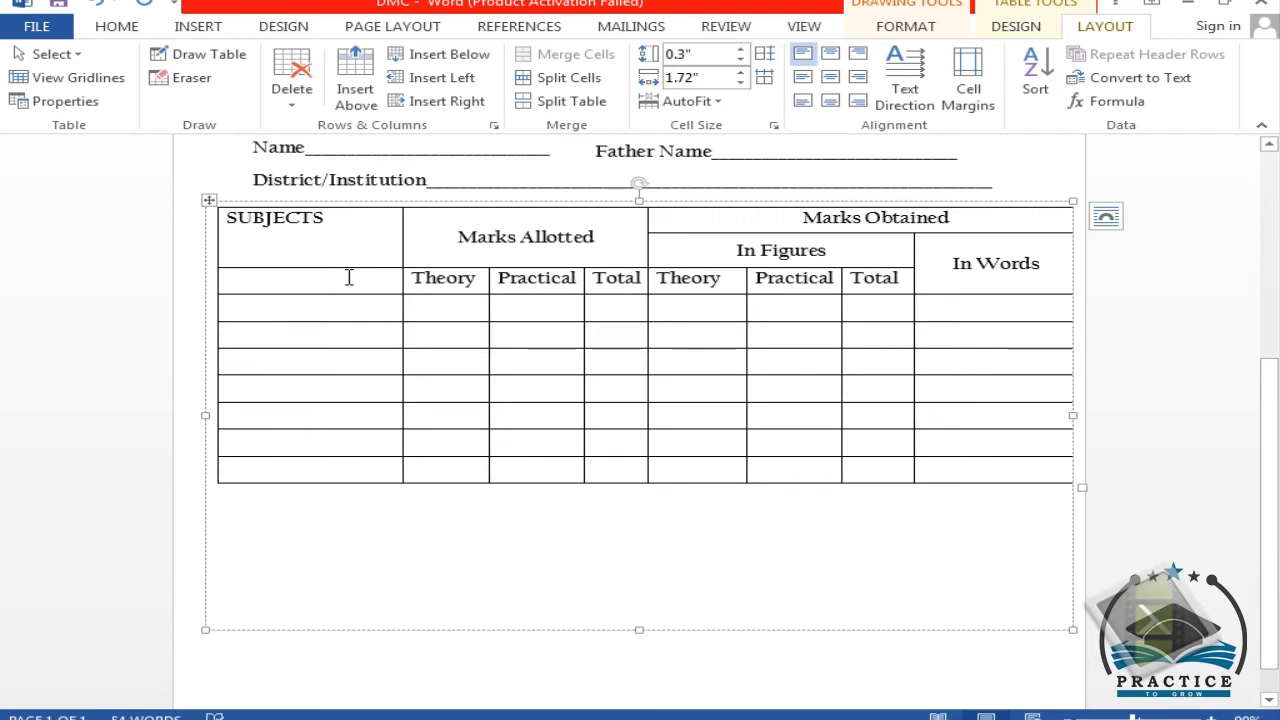
drag(351, 290, 351, 220)
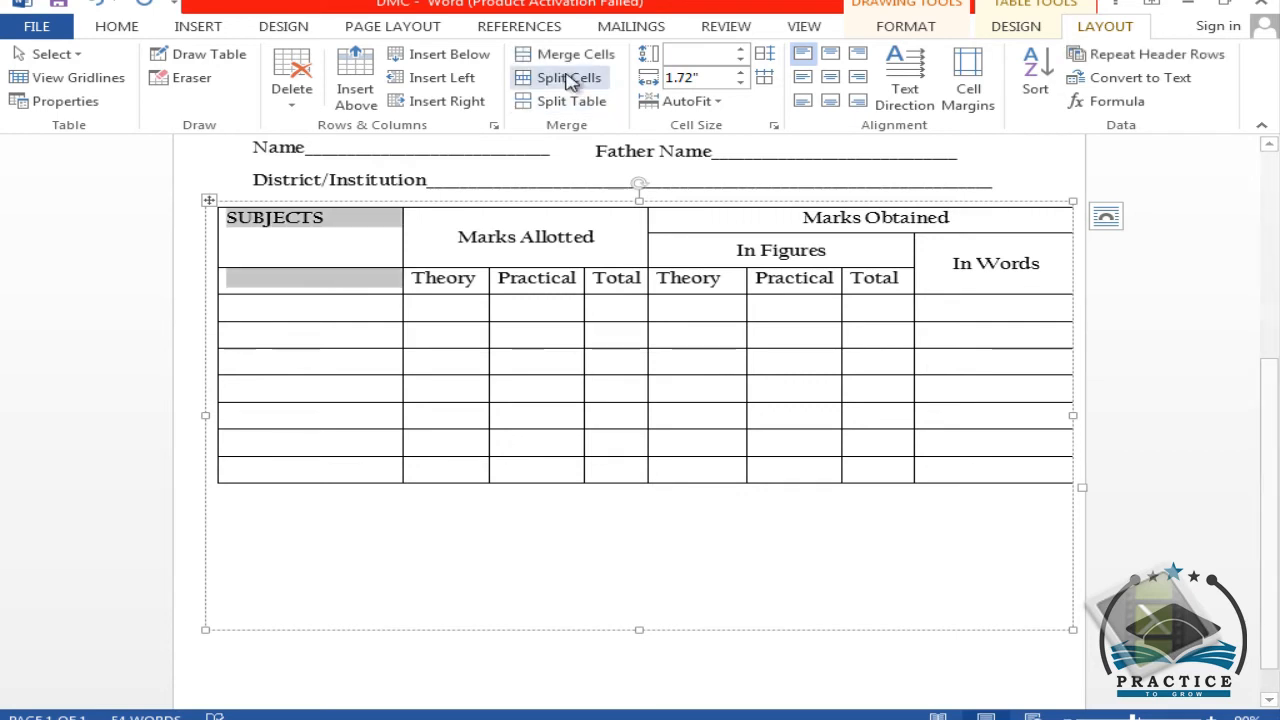
click(566, 54)
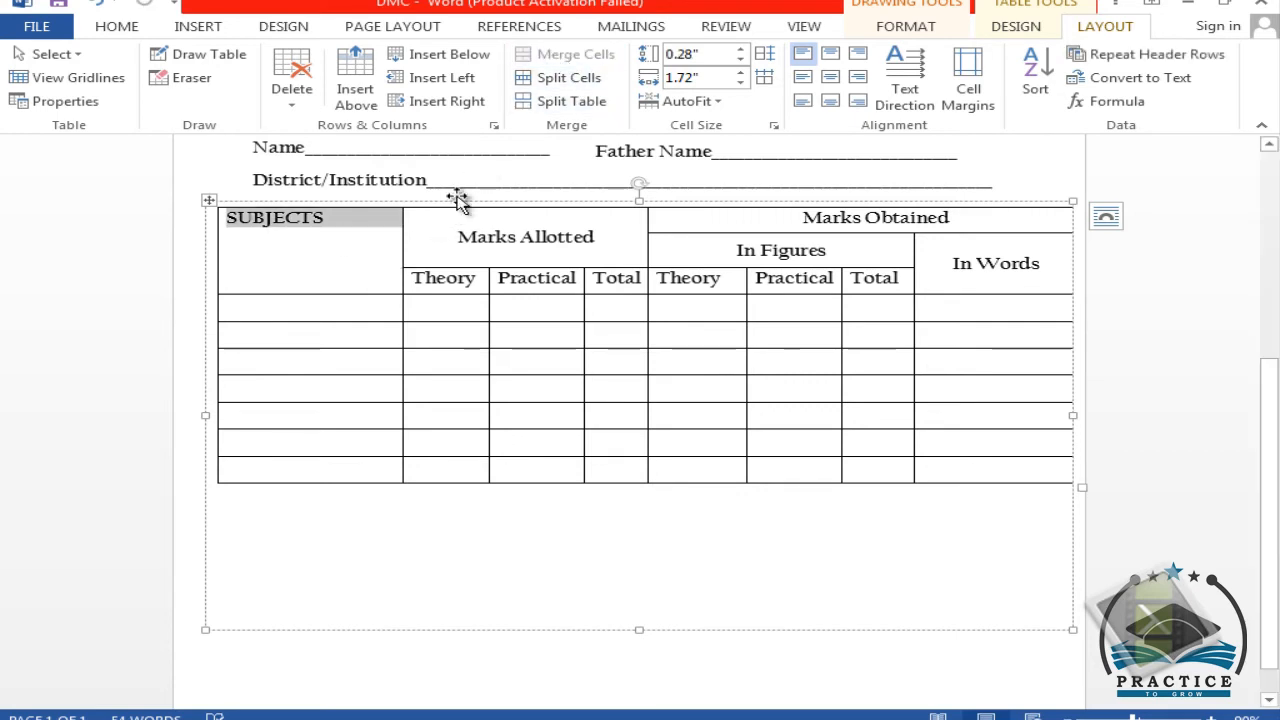
click(830, 77)
- List the subjects English, Urdu, Islamiyat, Pak study, Maths, Physics, Chemistry and Biology in the SUBJECTS column
click(313, 316)
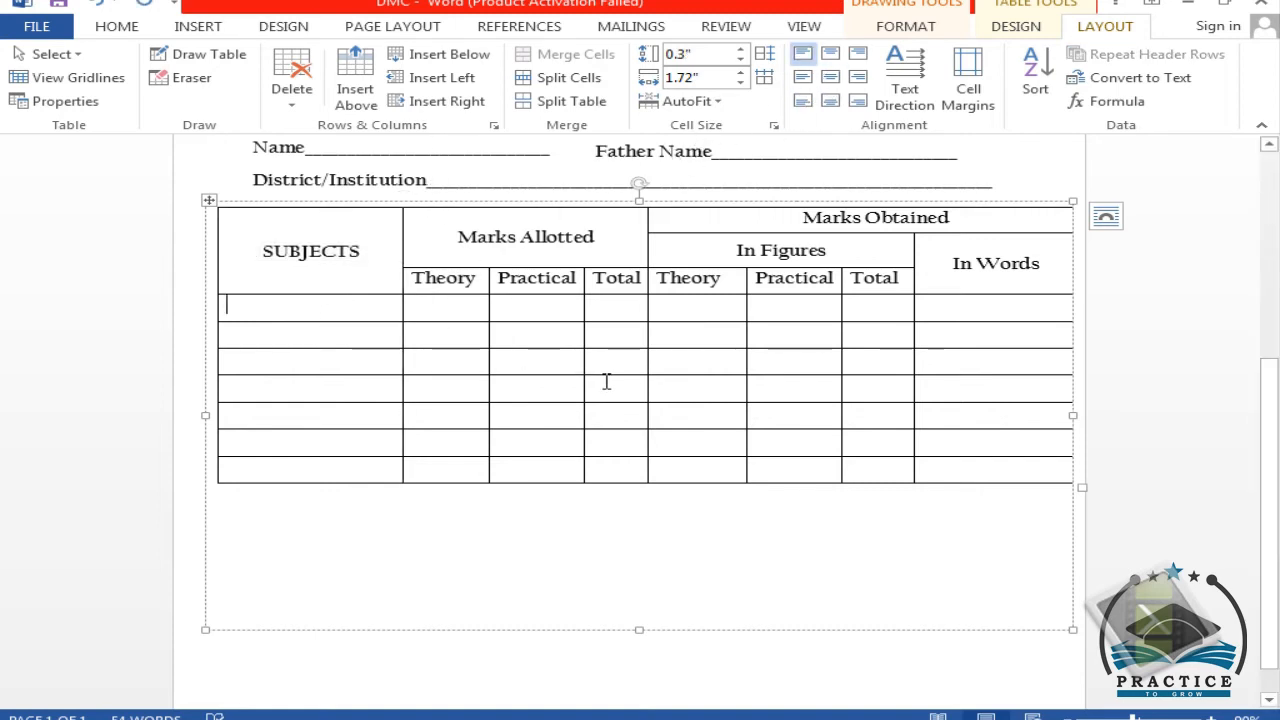
text(English)
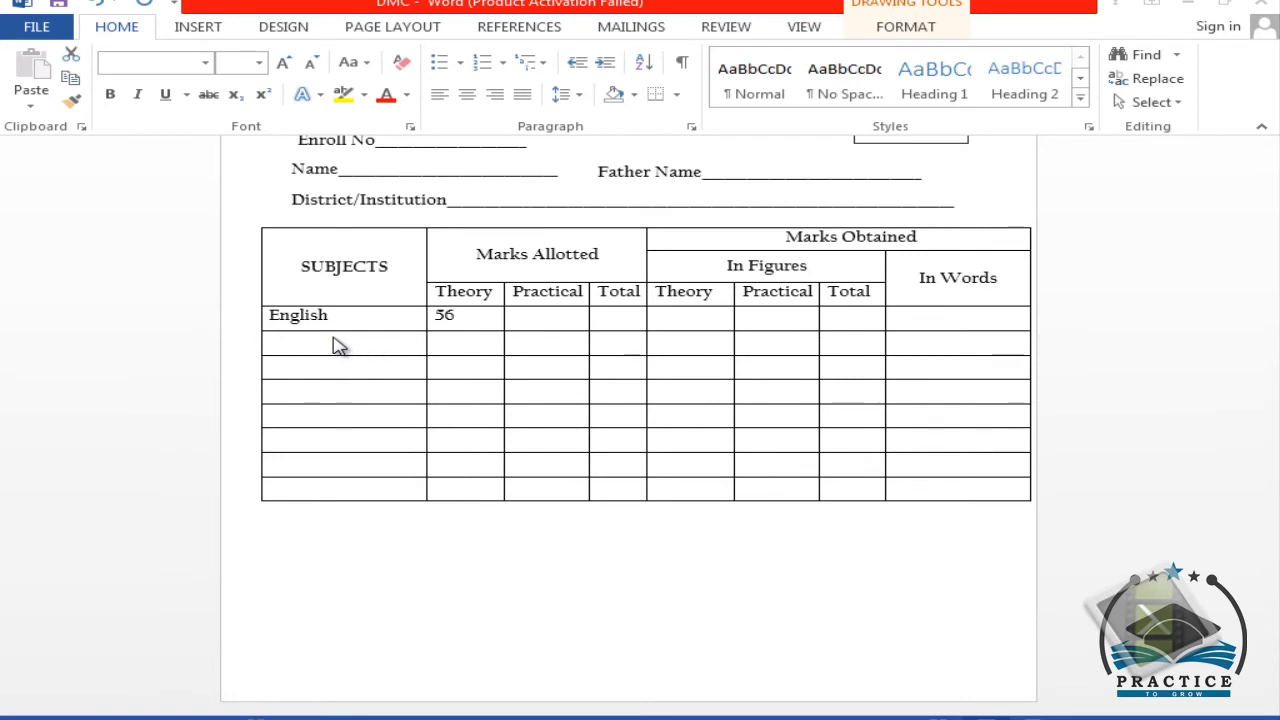
click(329, 340)
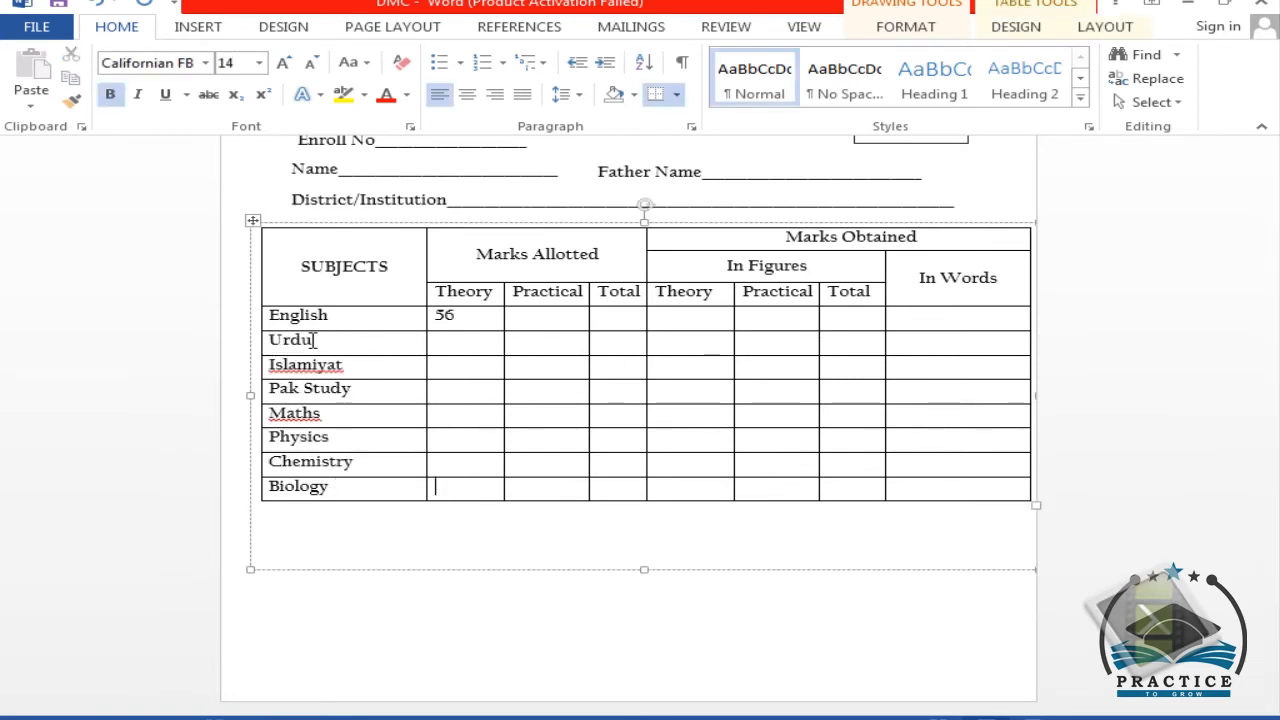
- Paste the prepared theory, practical and total marks for all eight subjects, starting at English's allotted theory marks
key(Up)
key(Up)
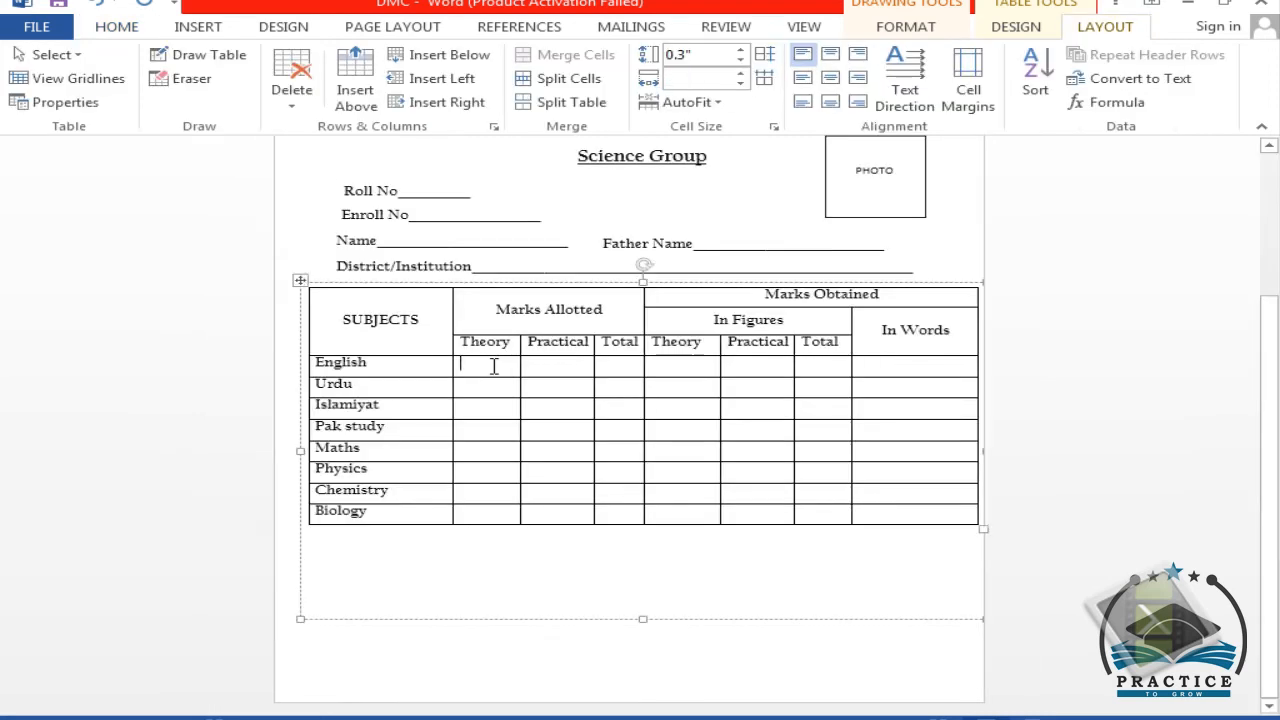
key(ctrl+v)
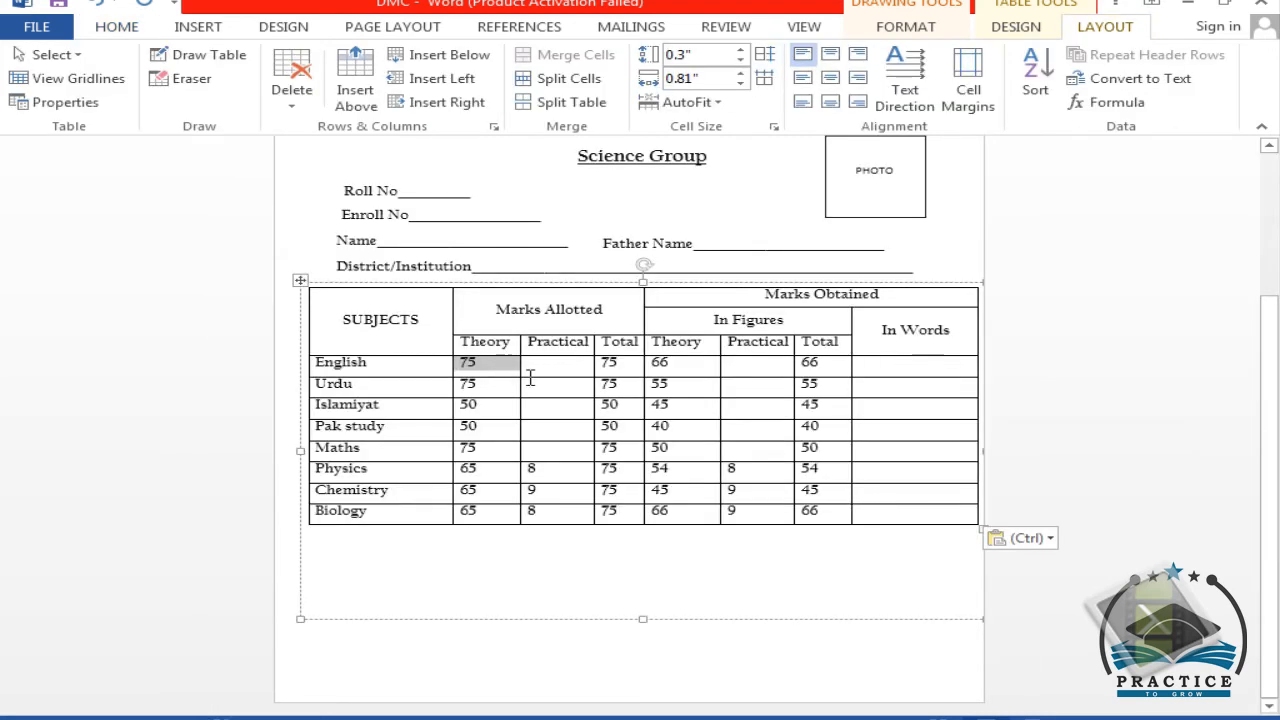
- Enter "Sixty six" in the In Words cell for English and repeat it for the seven subjects from Urdu to Biology
click(897, 370)
text(six)
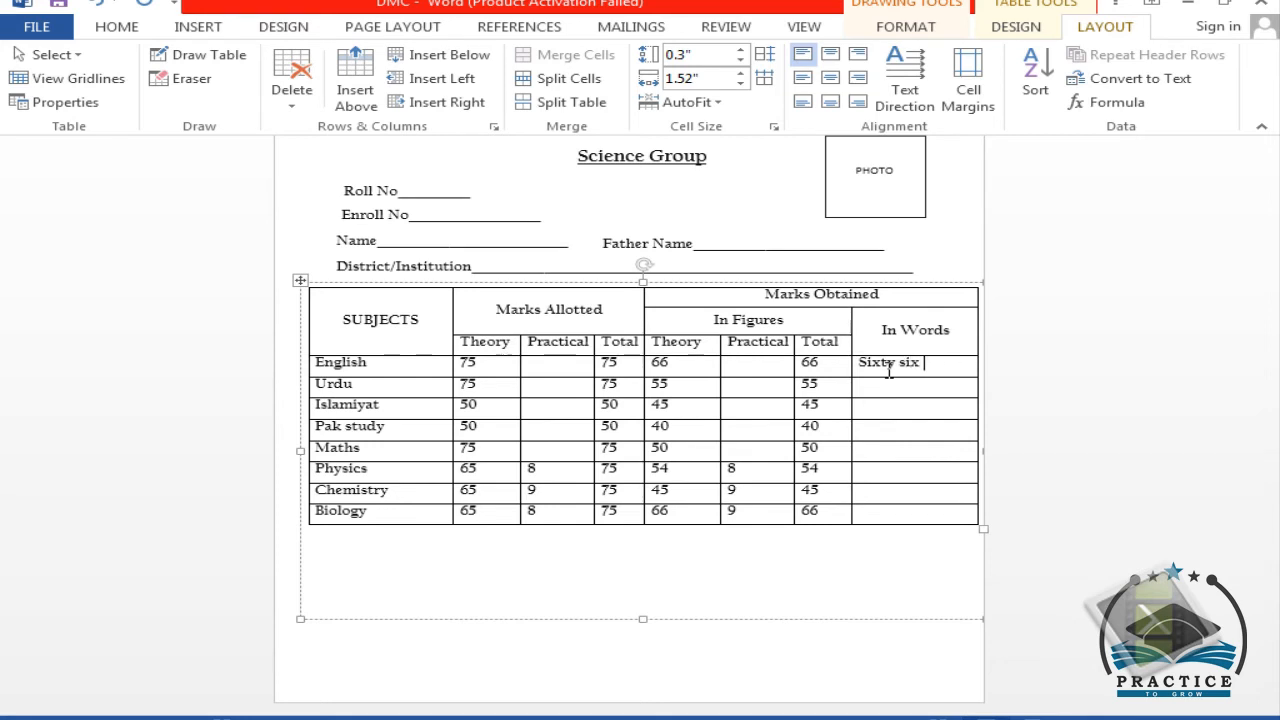
drag(889, 385, 908, 517)
text(Sixty six)
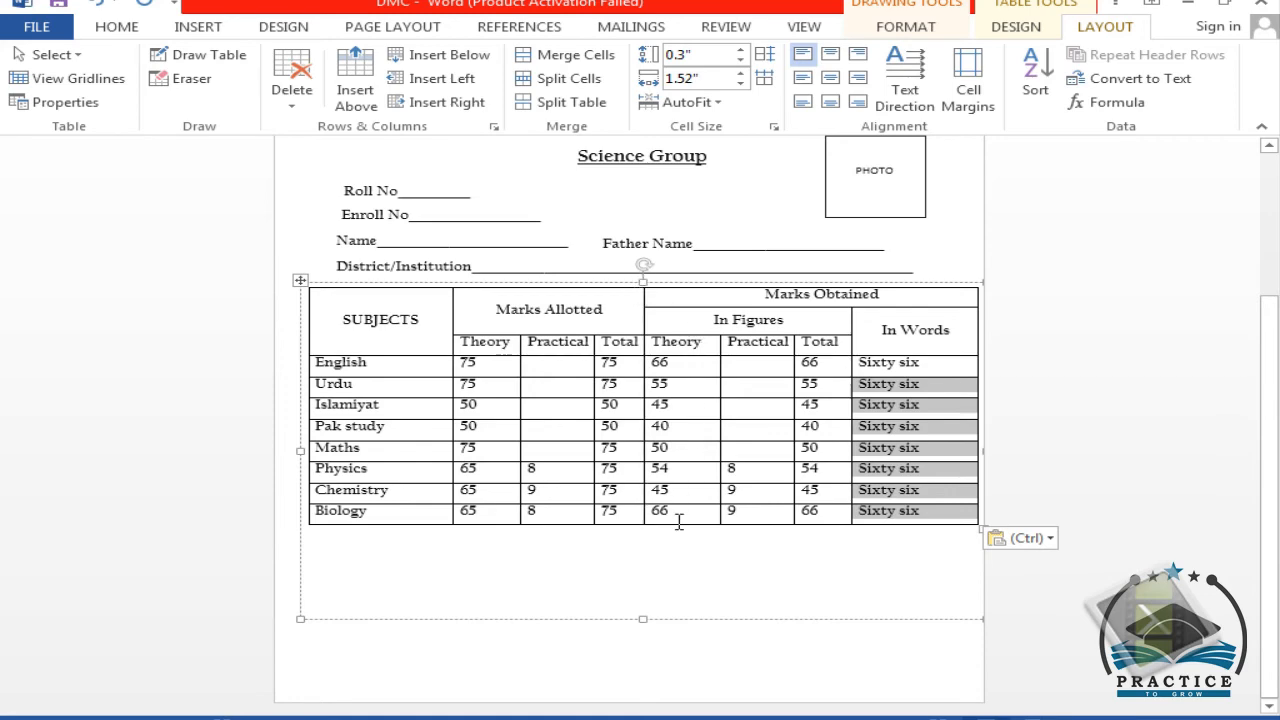
- Draw a text box about 8.02 inches wide directly beneath the marks table and reduce its height to about 0.27 inches
click(671, 569)
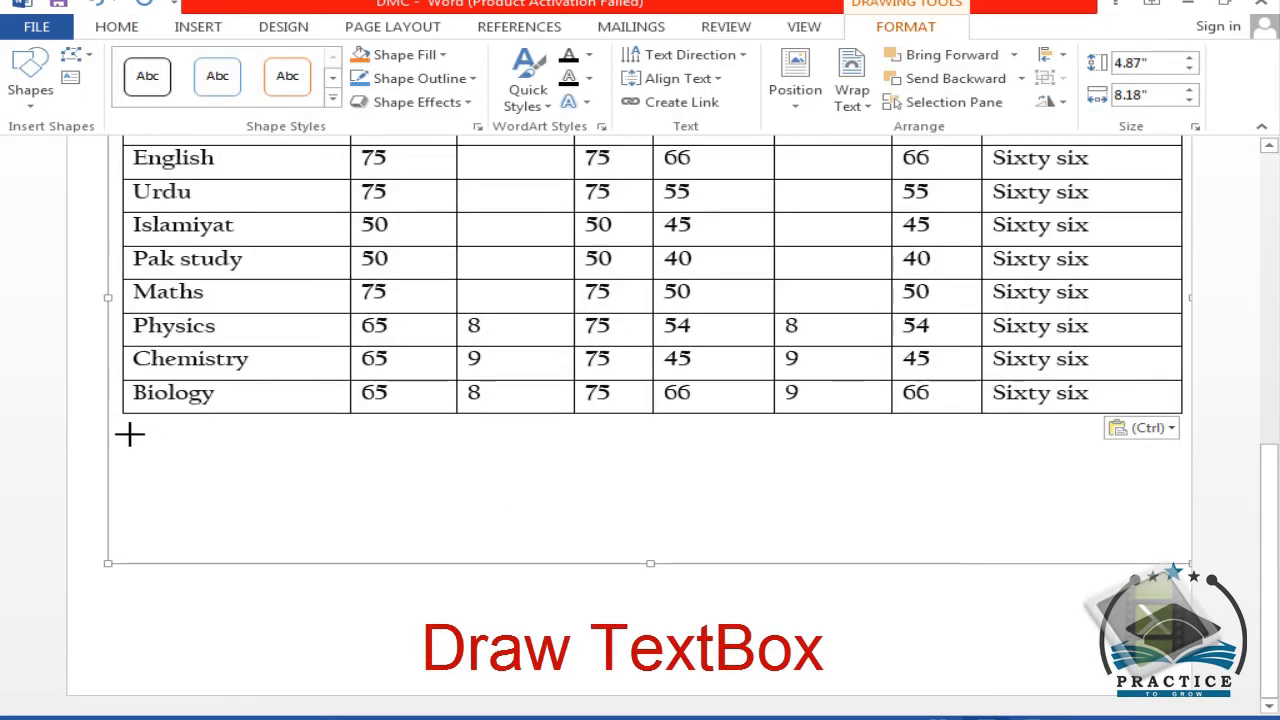
drag(120, 415, 1184, 455)
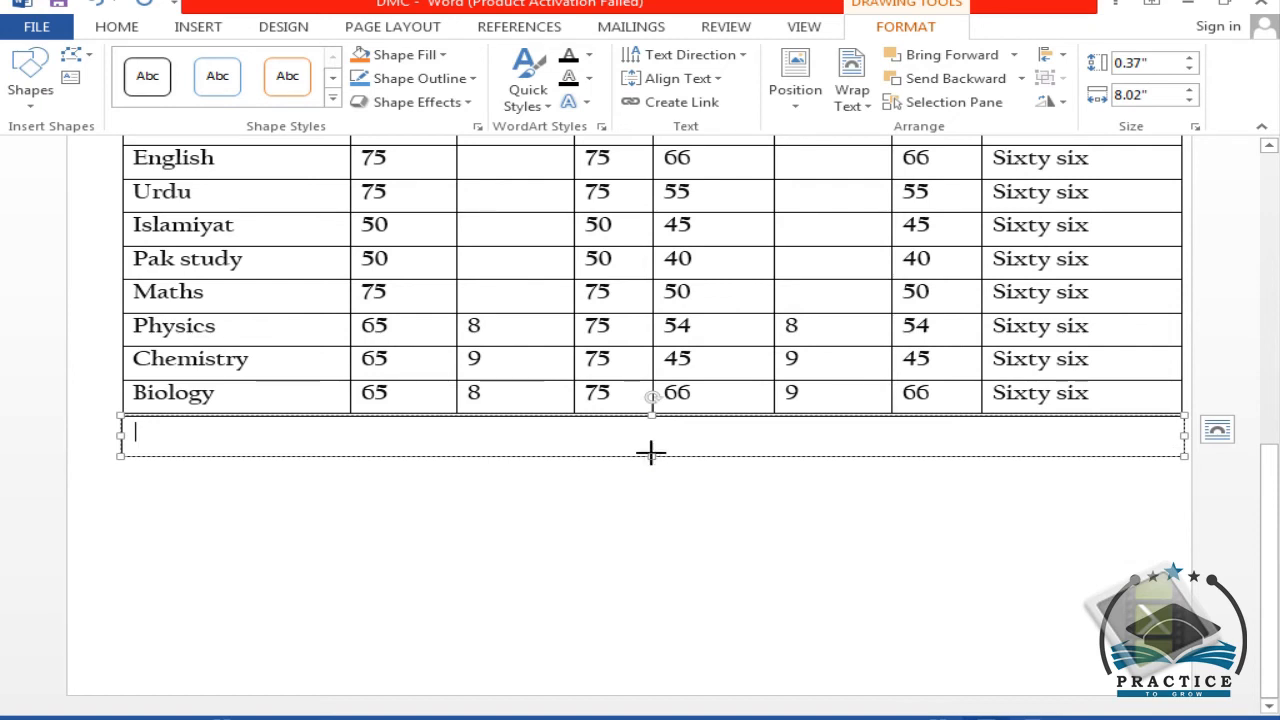
drag(651, 451, 650, 446)
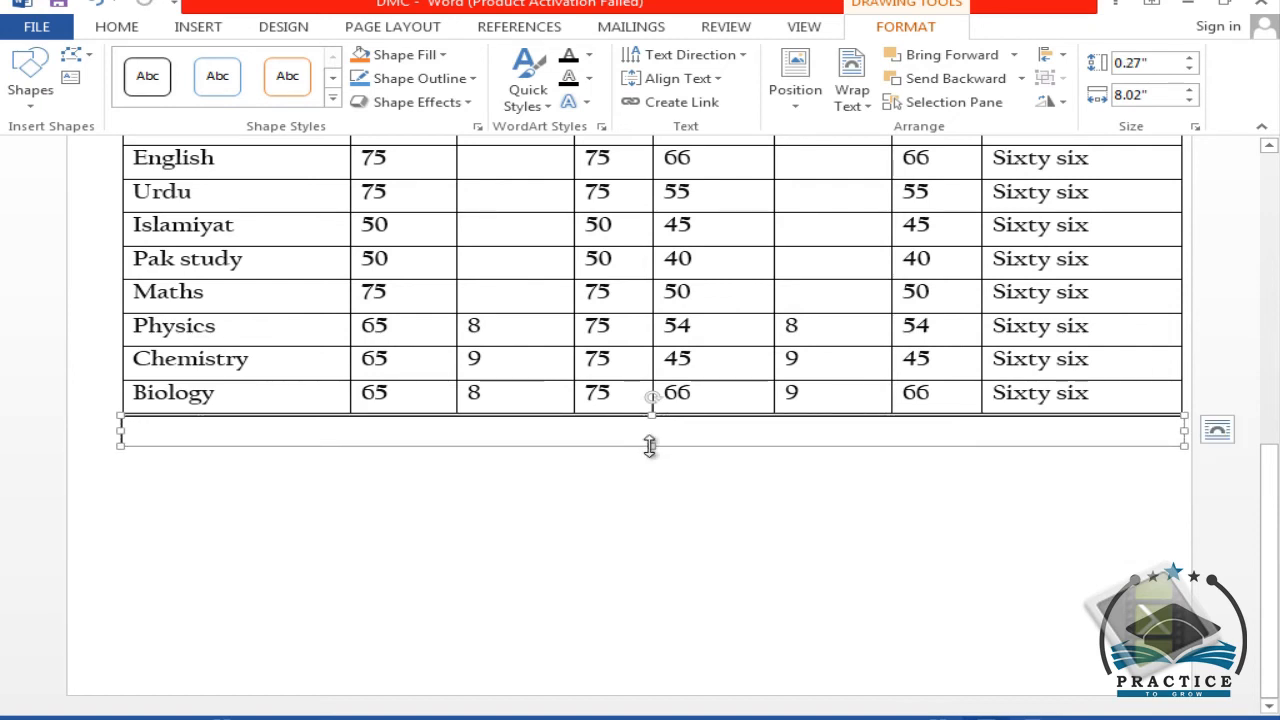
- Draw a text box about 0.95 by 0.26 inches in the strip beneath the In Figures theory column
click(68, 82)
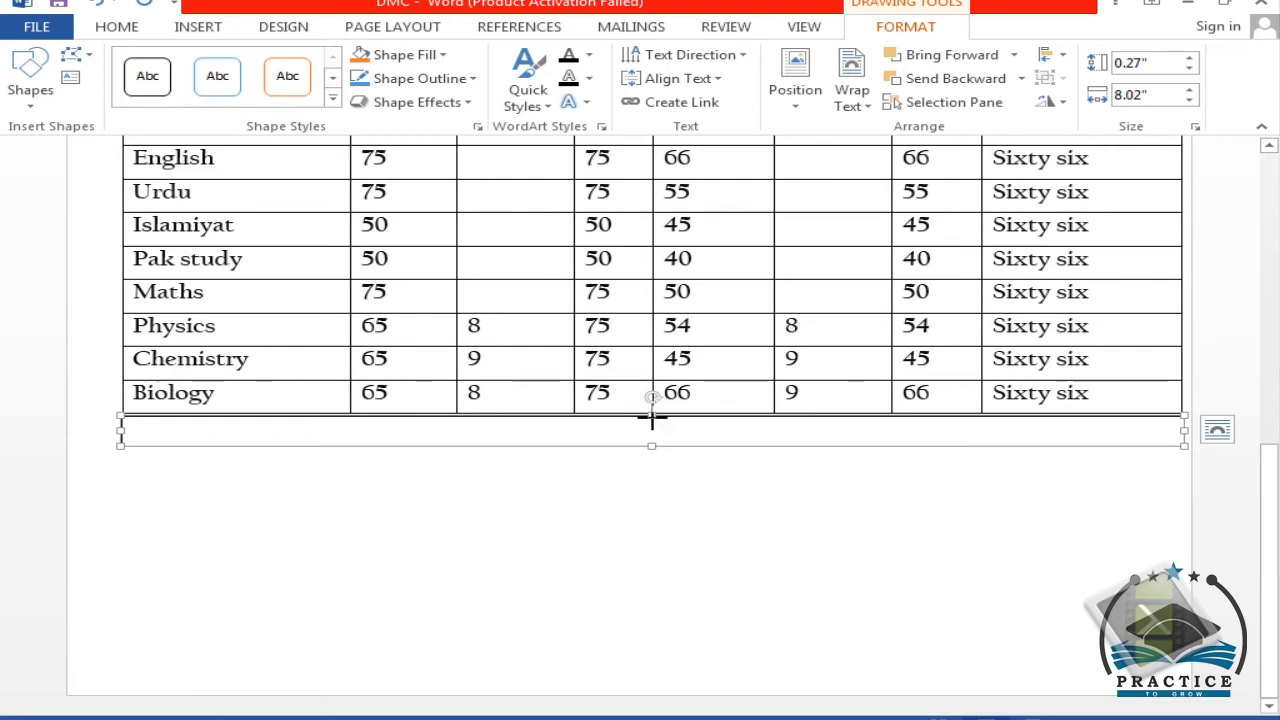
mouse_move(653, 417)
mouse_down()
mouse_move(697, 446)
mouse_move(779, 449)
mouse_up()
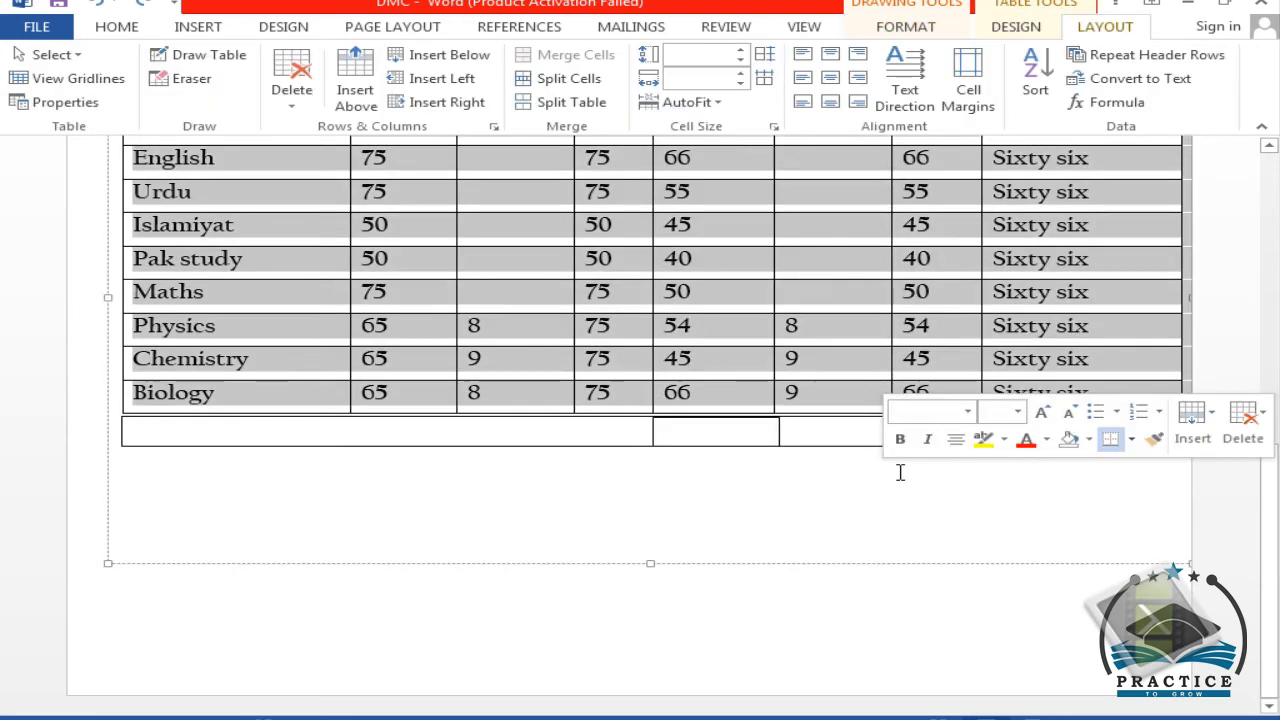
click(902, 470)
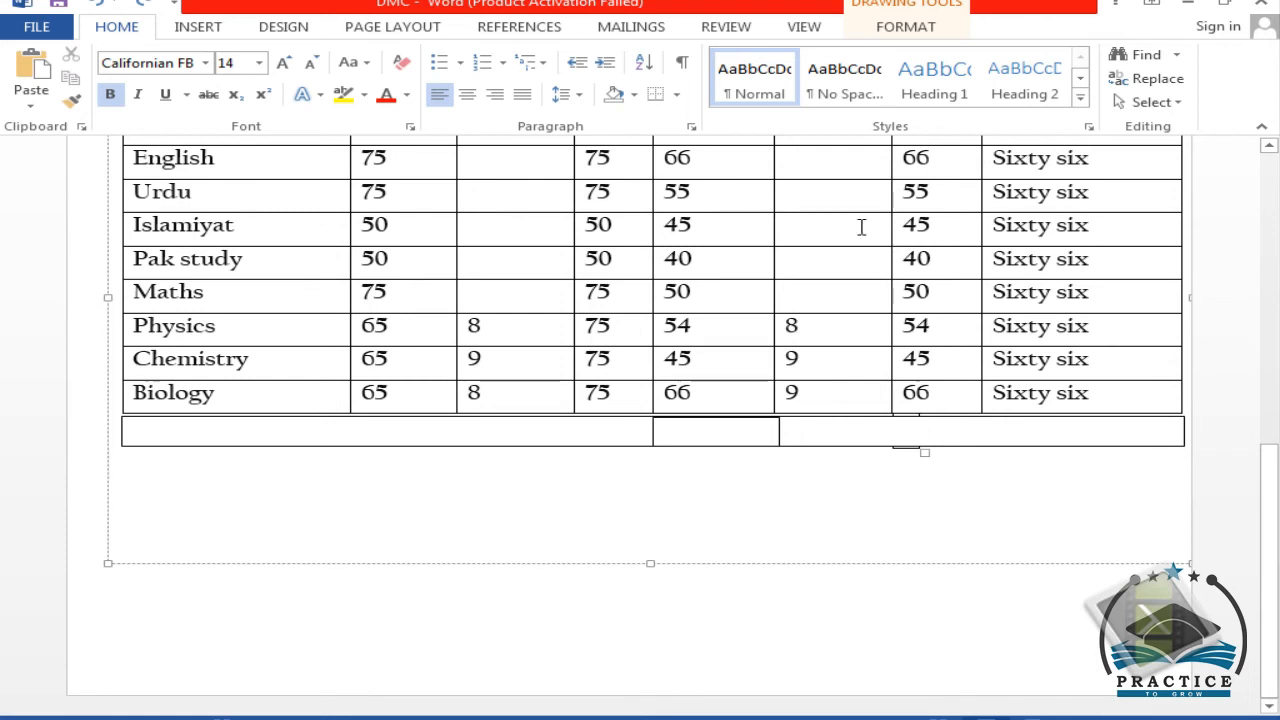
- Draw a text box about 0.72 by 0.26 inches beneath the obtained Total column and another about 2.22 by 0.26 inches below it
click(915, 28)
click(70, 80)
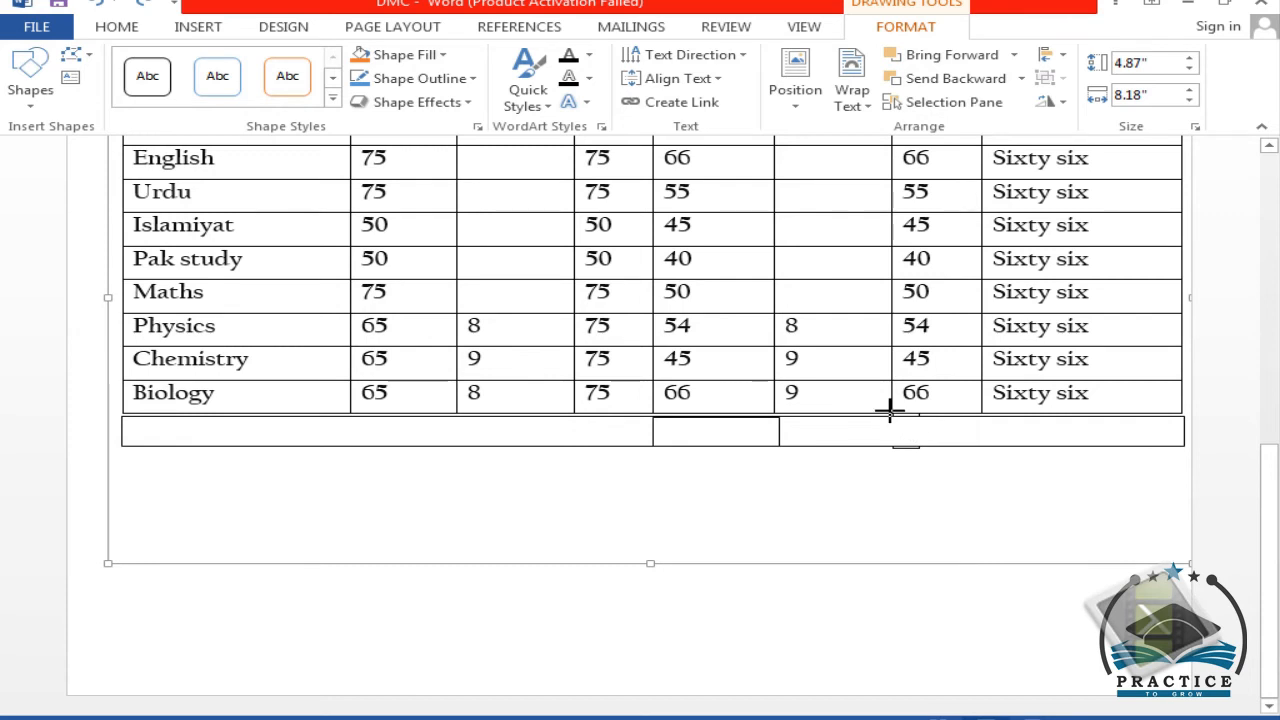
drag(890, 410, 986, 447)
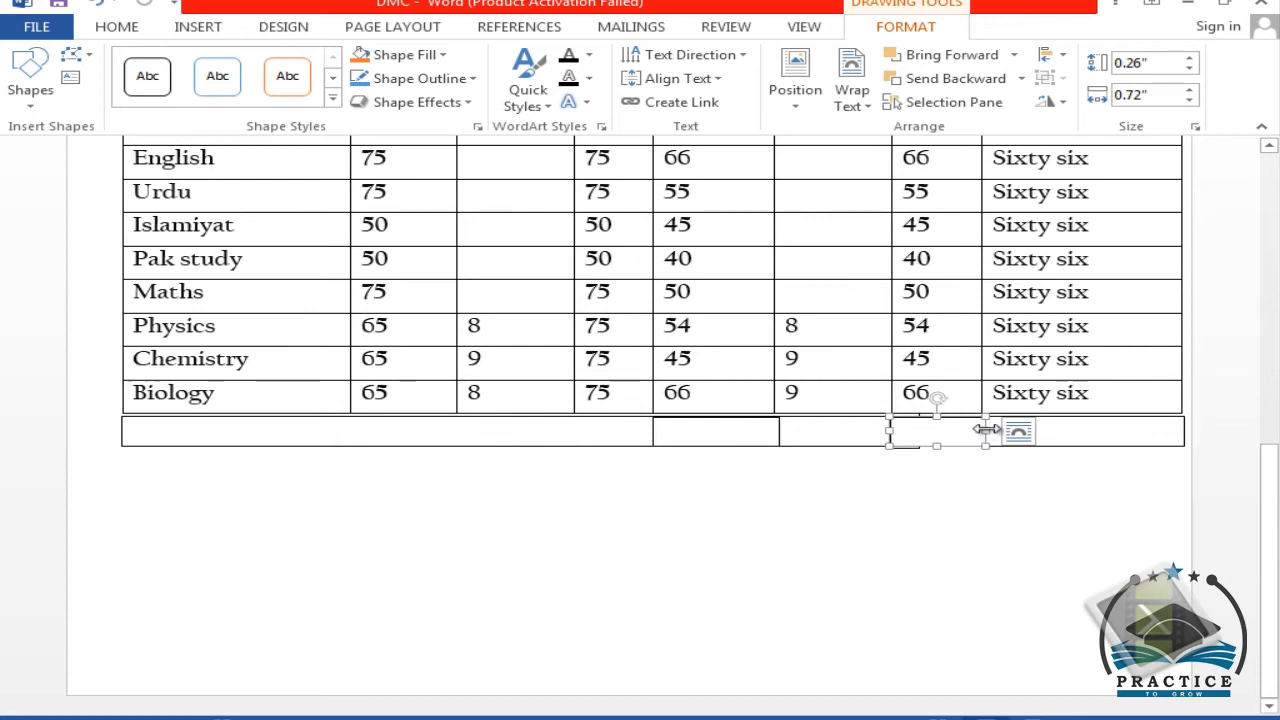
drag(982, 430, 1183, 461)
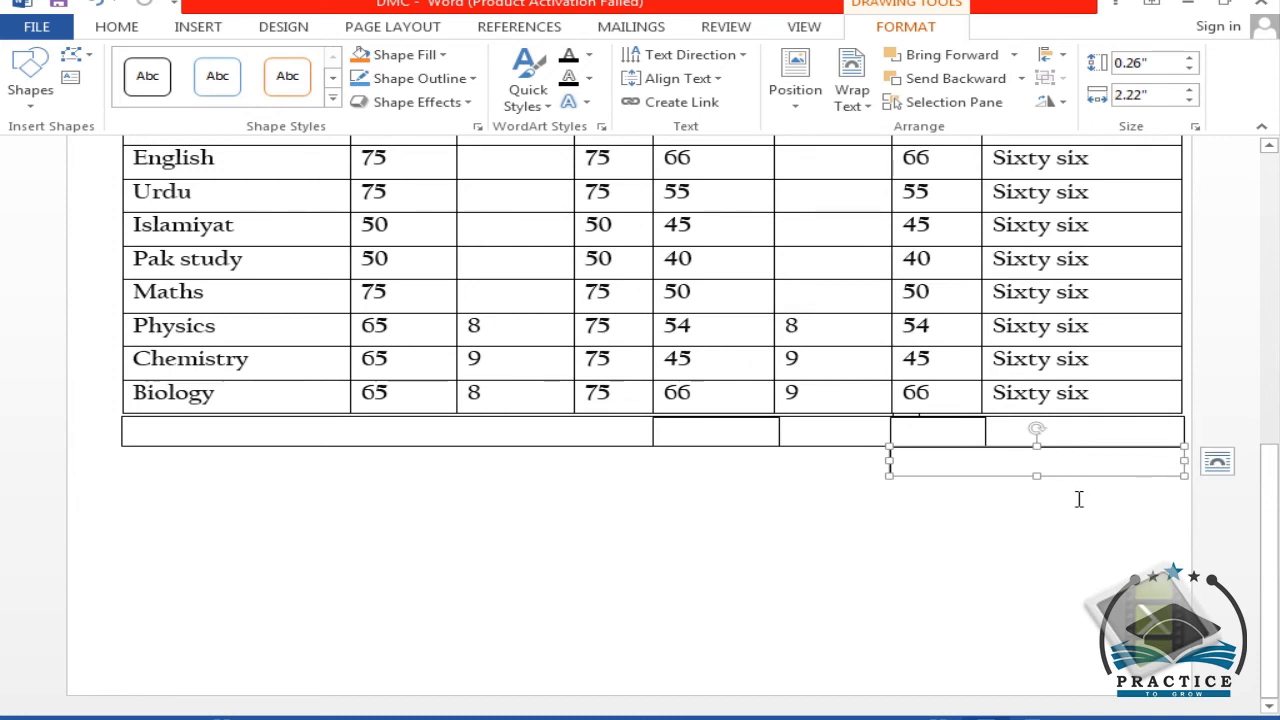
- Enter 369 in the small text box beneath the obtained Total column and 550 in the one beneath the obtained Theory column
click(964, 432)
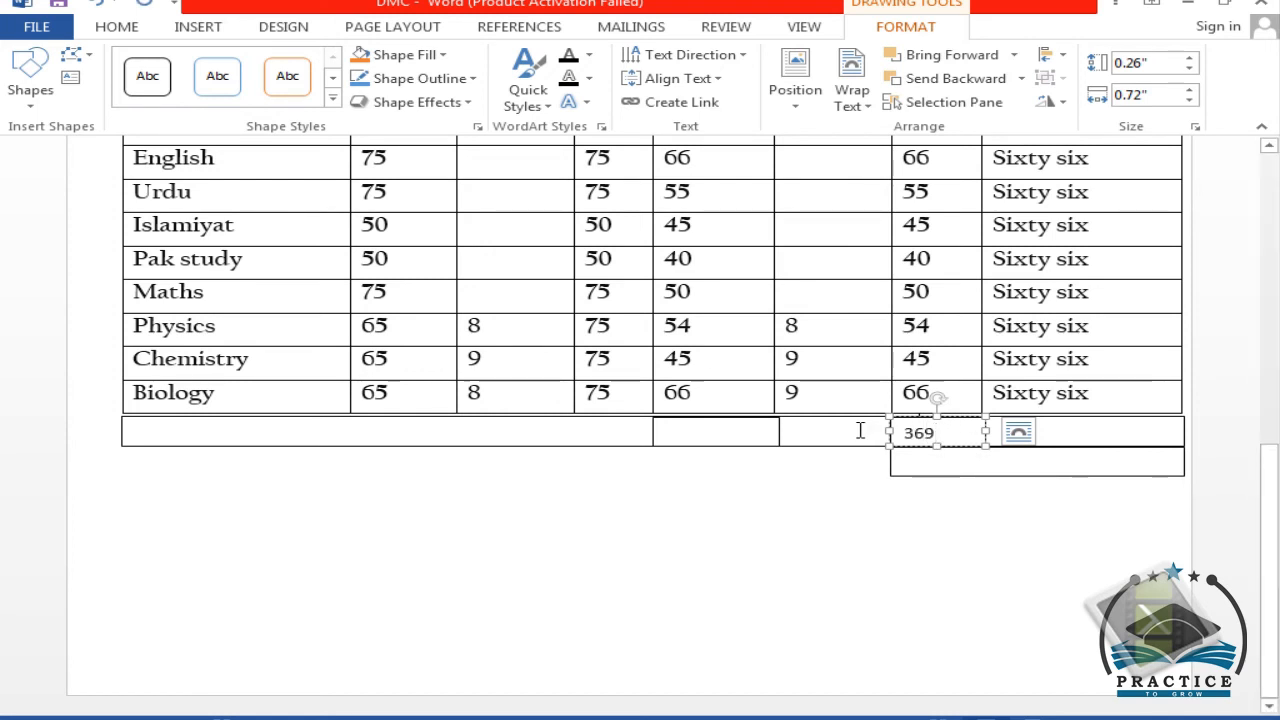
click(743, 431)
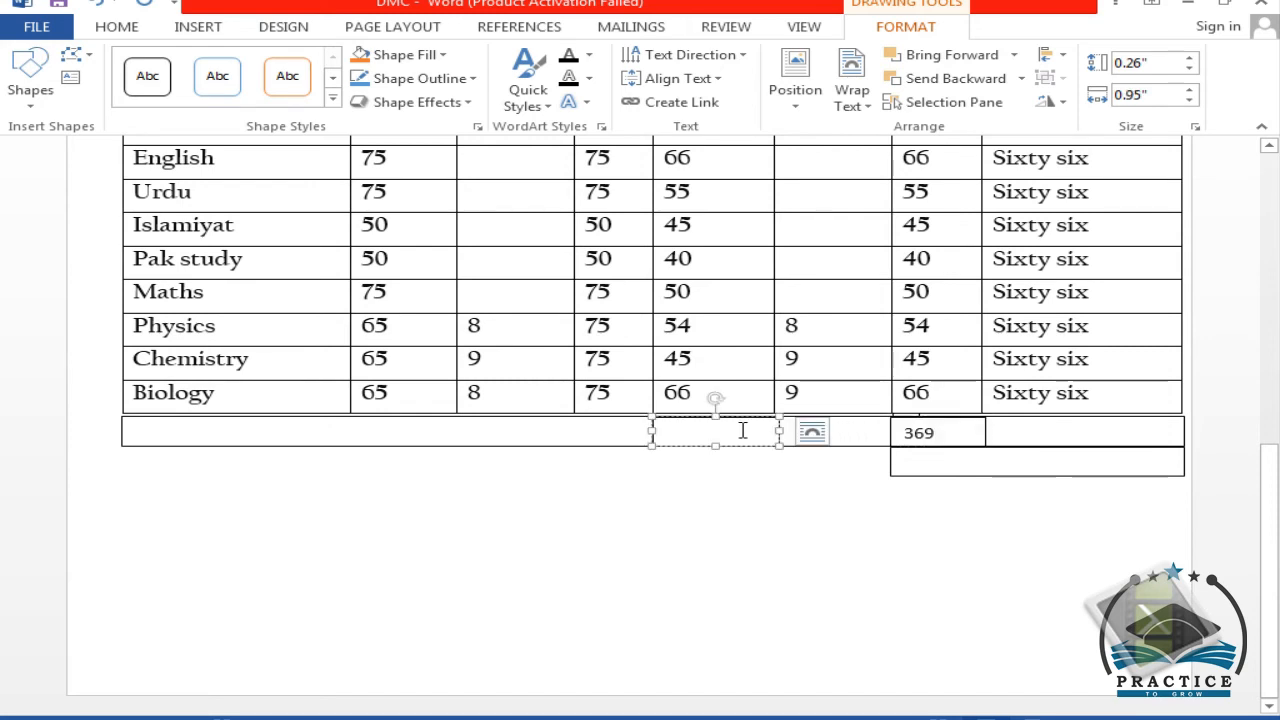
text(550)
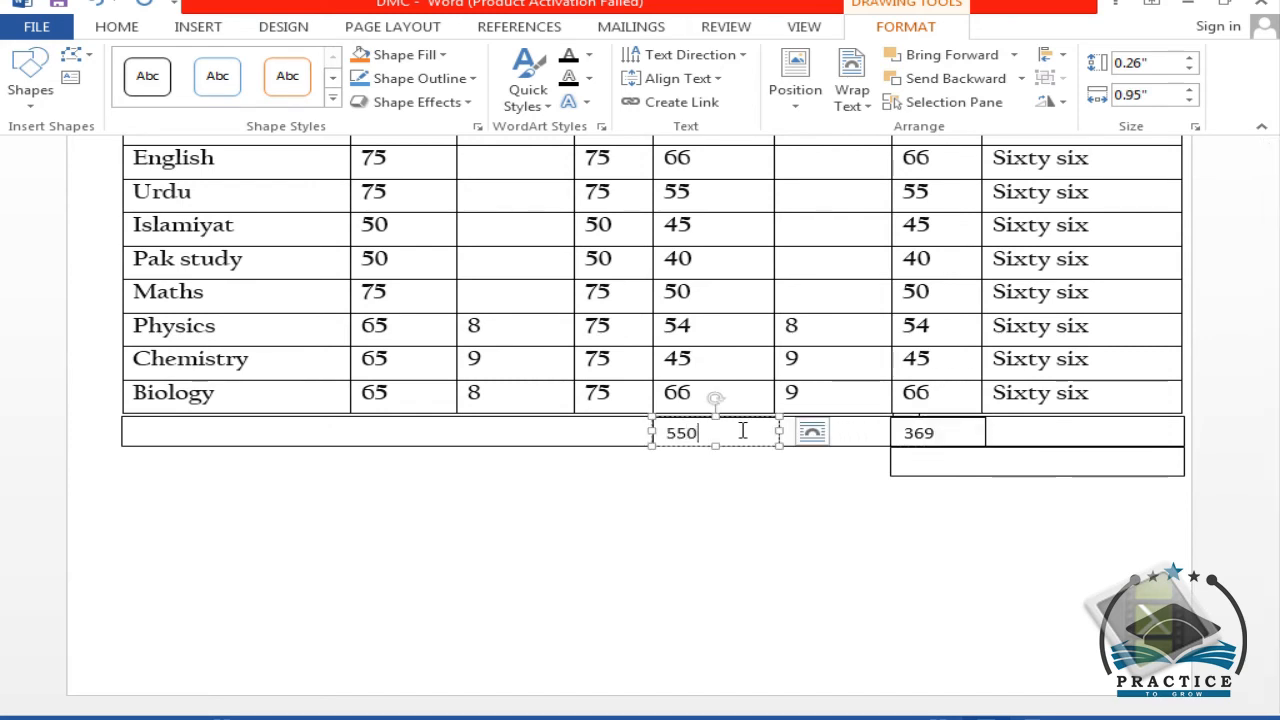
scroll(733, 436, up, 1)
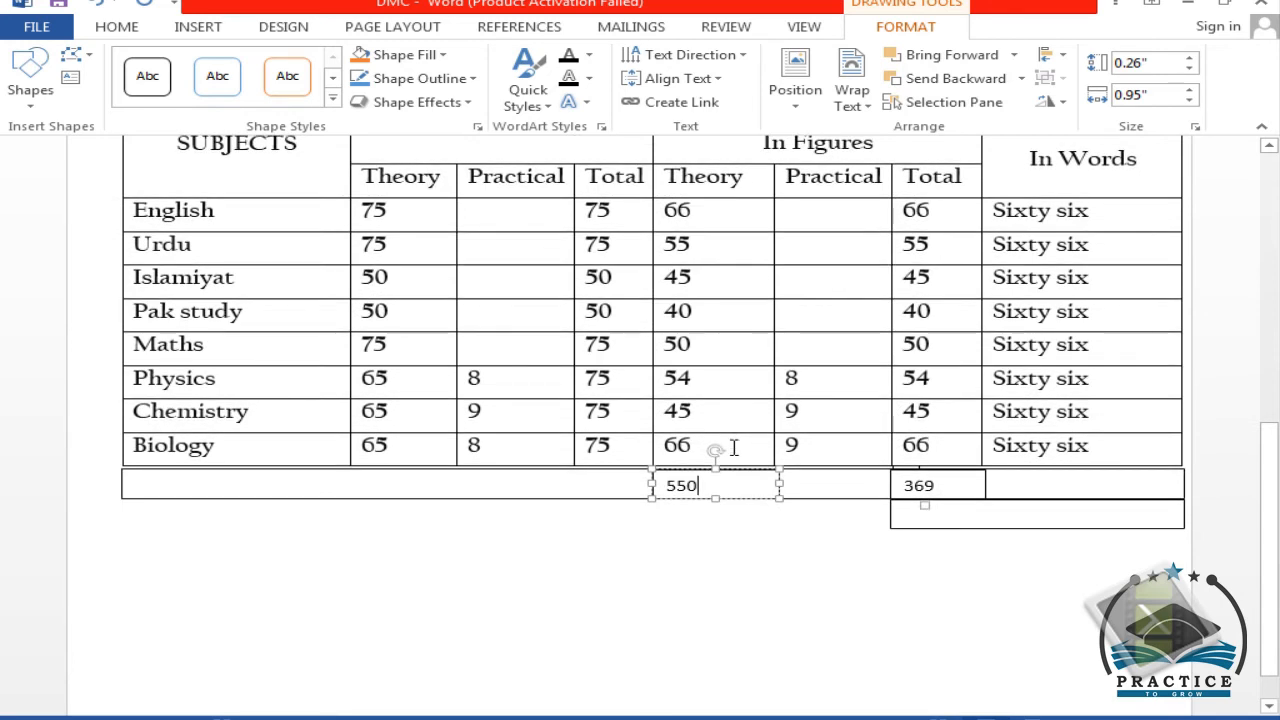
- Move the 550 text box beneath the first Total column and make it about 0.63 inches wide, still reading 550
key(BackSpace)
key(BackSpace)
key(BackSpace)
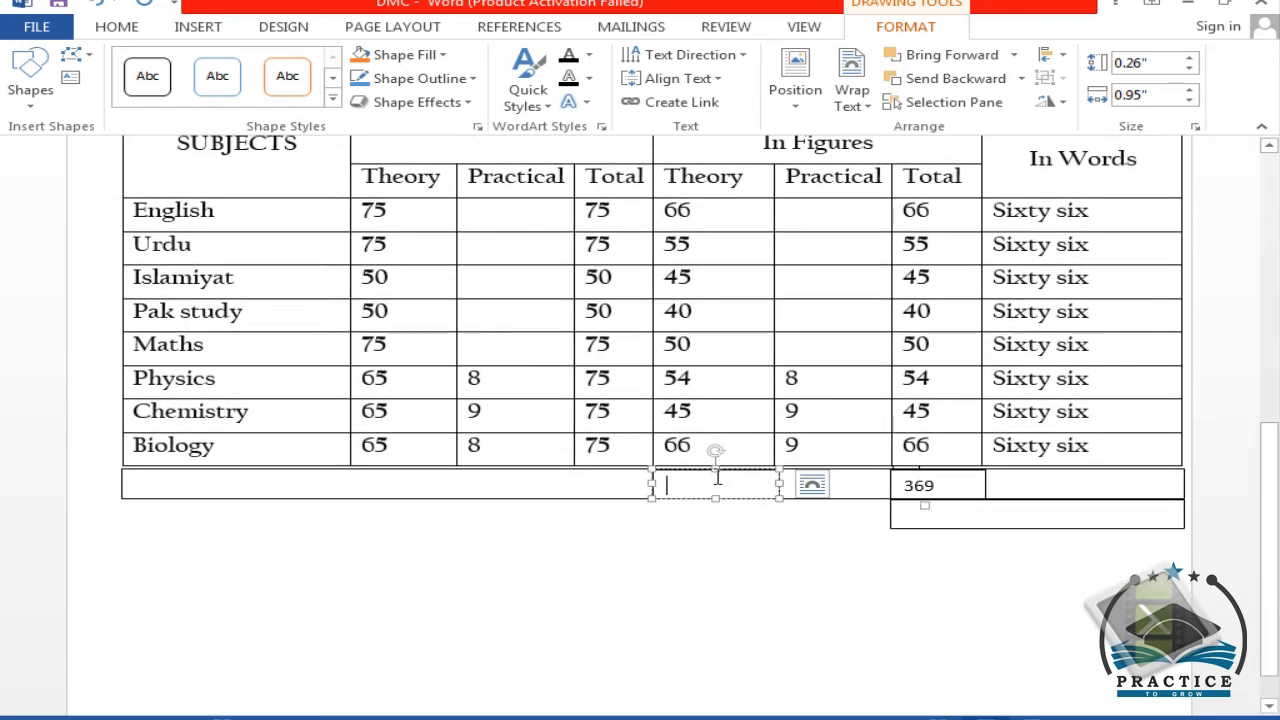
drag(703, 471, 657, 484)
text(550)
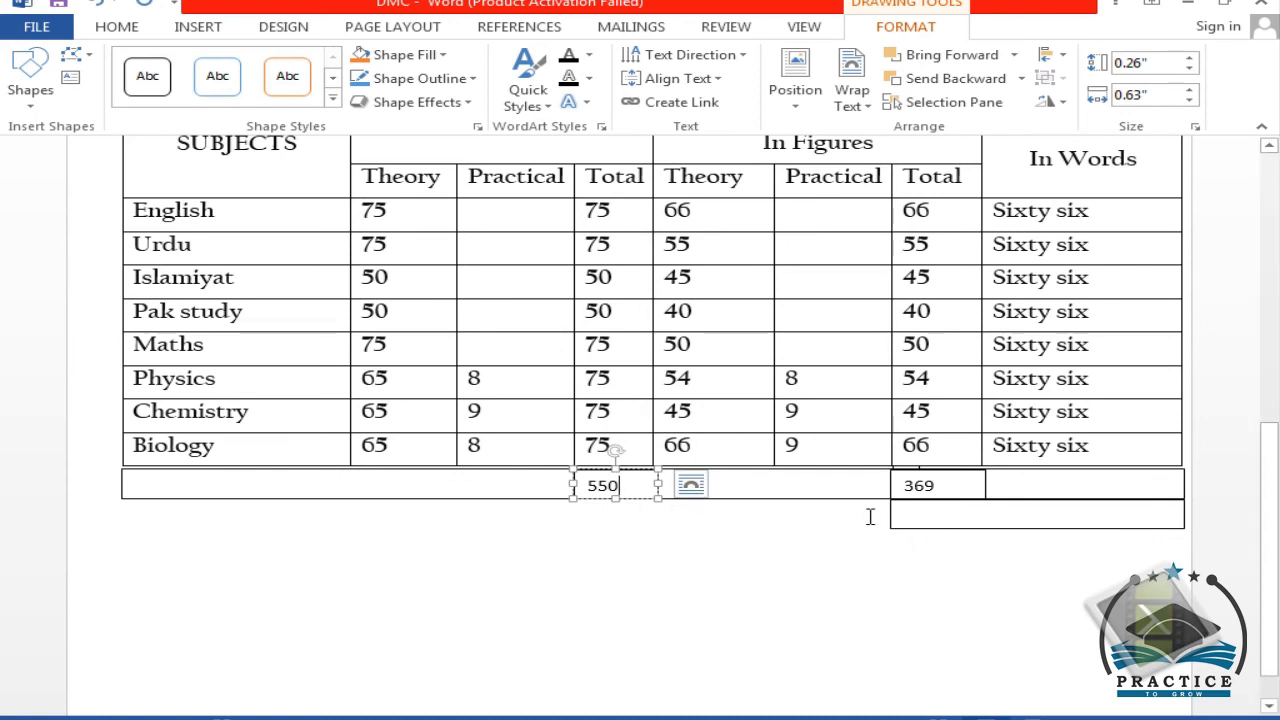
- Copy the 550 text box beside the empty lower box as a Remark label about 0.74 inches wide, without fill or outline
click(944, 514)
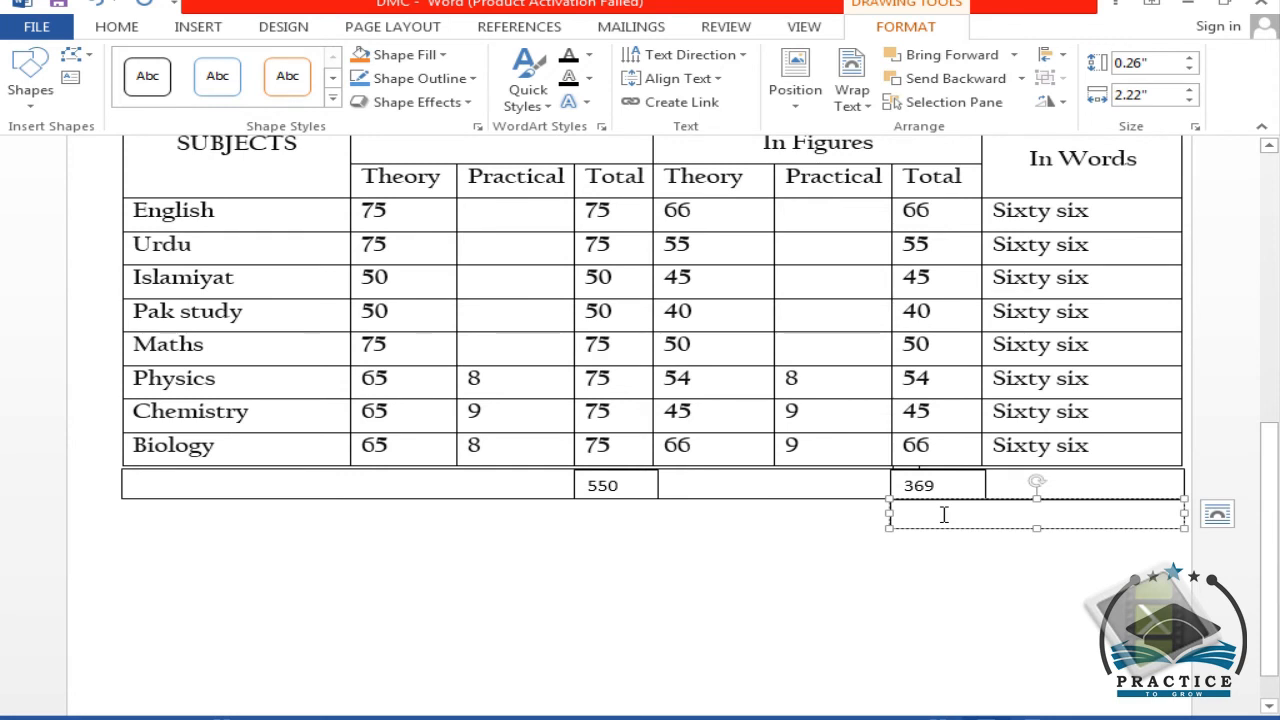
click(648, 499)
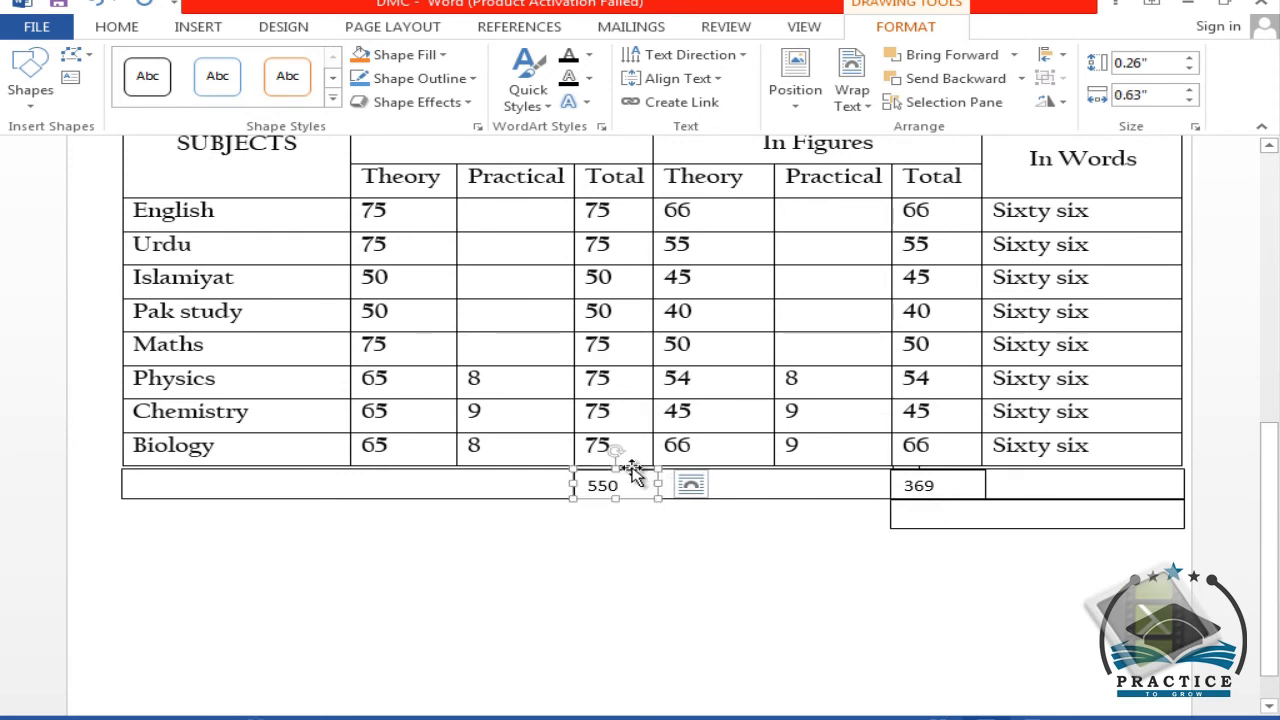
drag(651, 477, 840, 497)
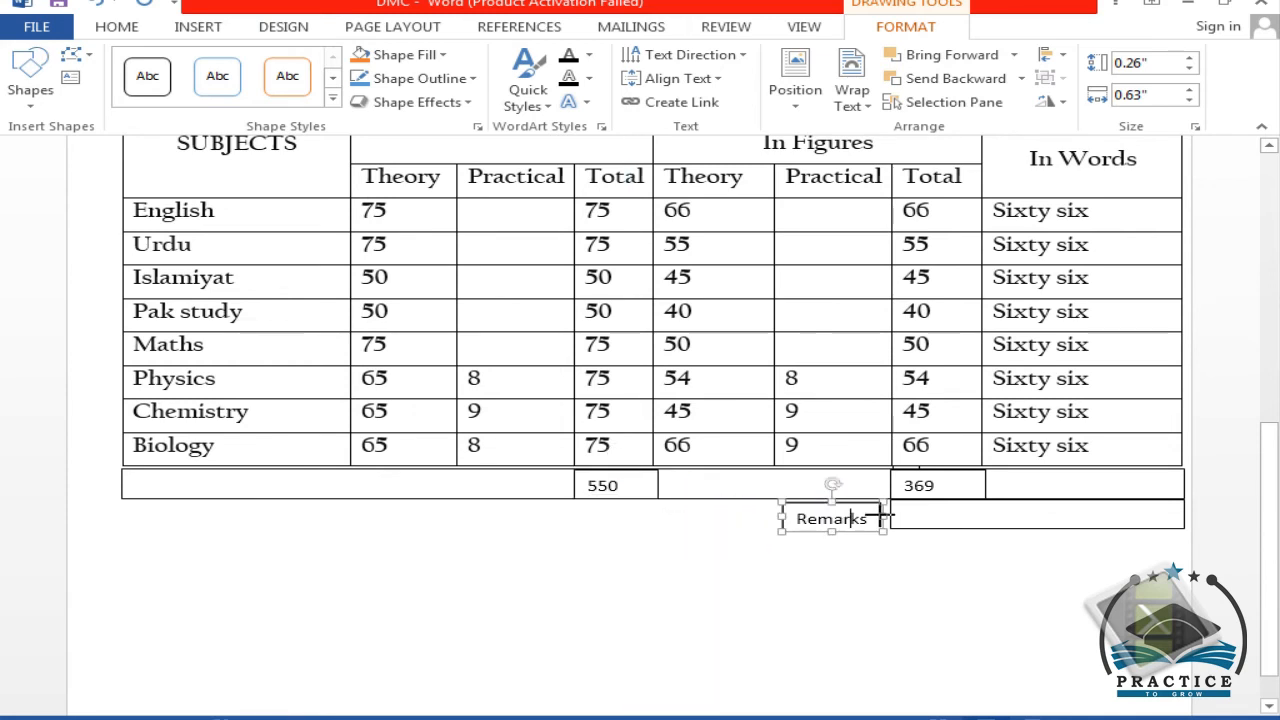
drag(880, 515, 879, 516)
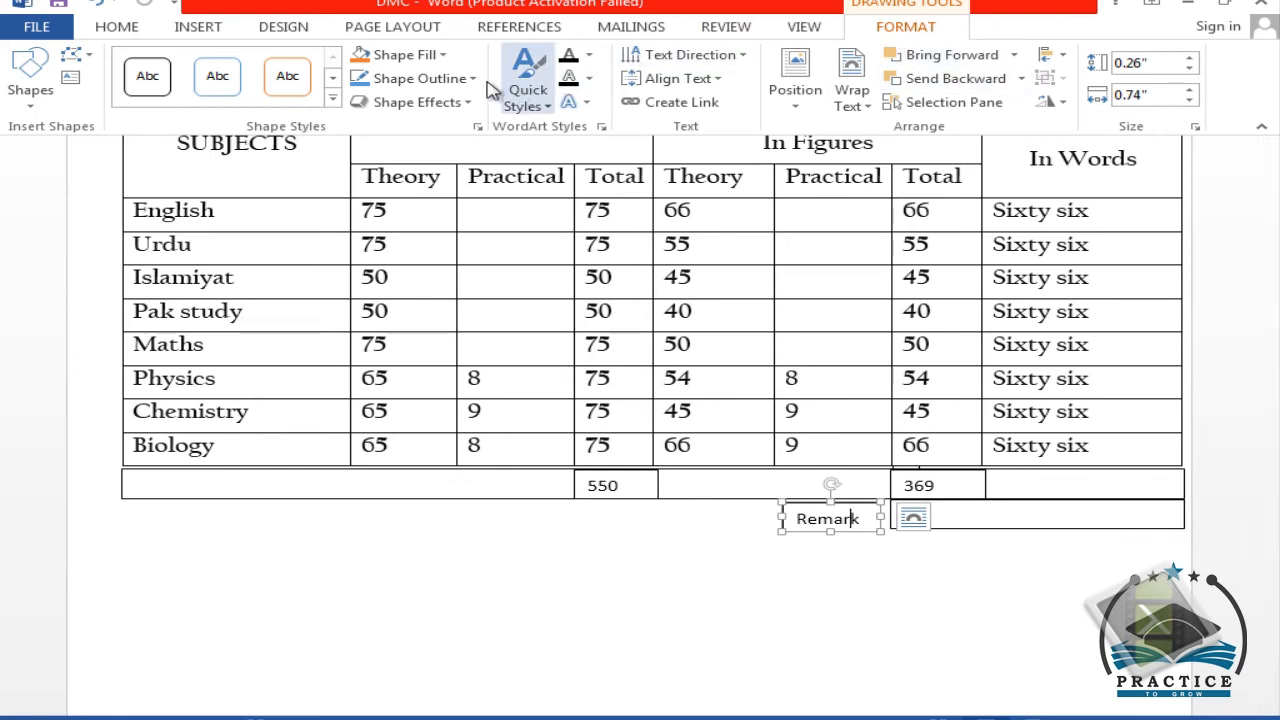
click(398, 54)
click(420, 238)
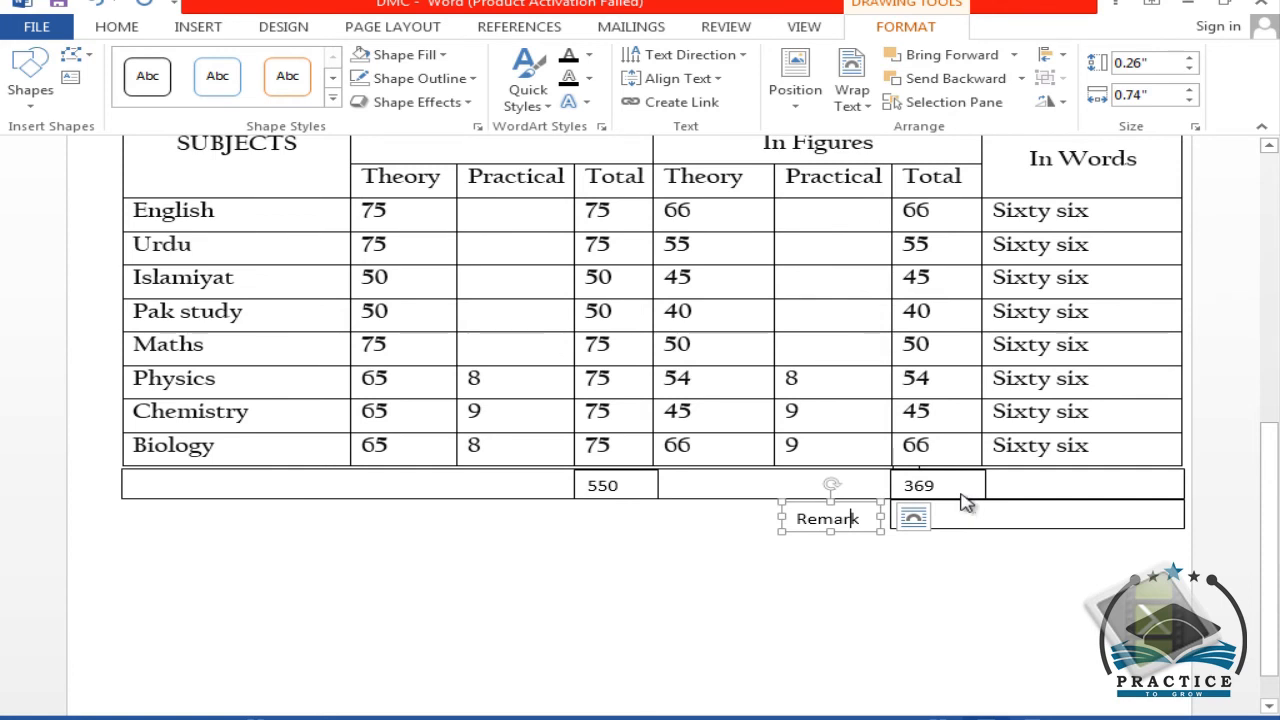
- Copy the 369 box beneath the In Words column, about 1.49 inches wide, reading Three hundred sixty nine, and enter Total in the long strip
ctrl+drag(969, 497, 1184, 484)
drag(1022, 484, 985, 484)
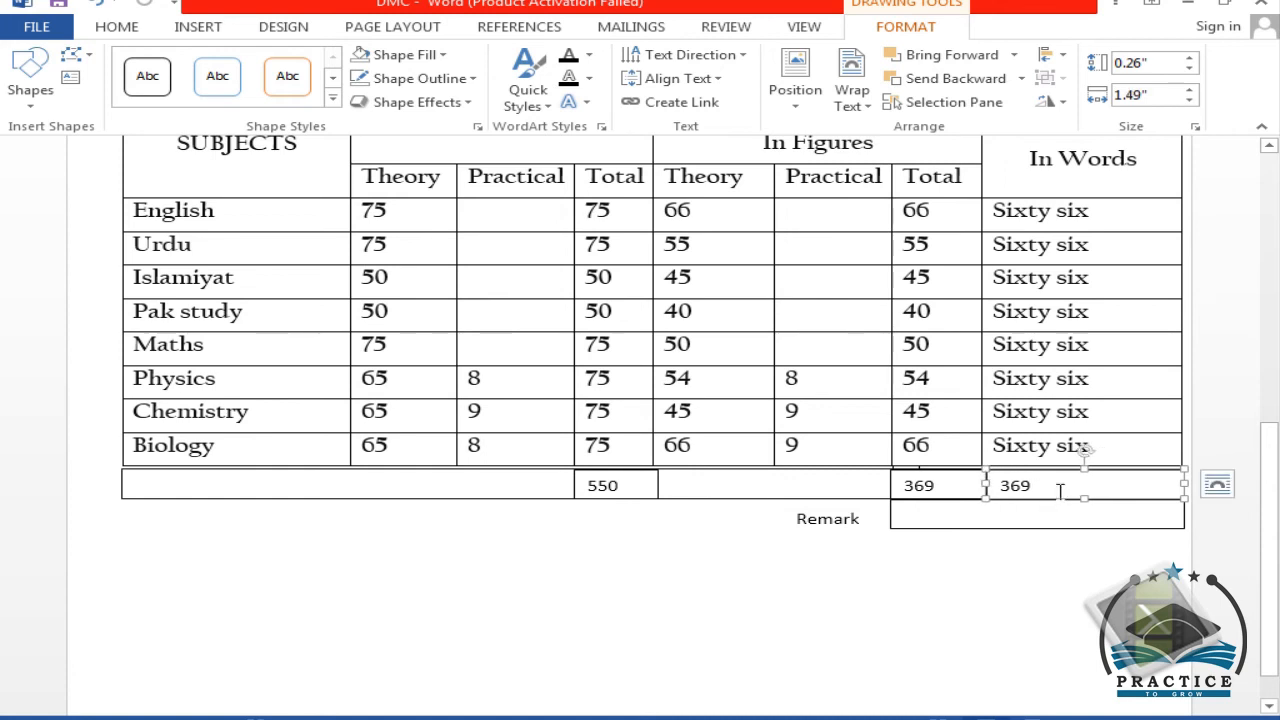
drag(1063, 486, 988, 488)
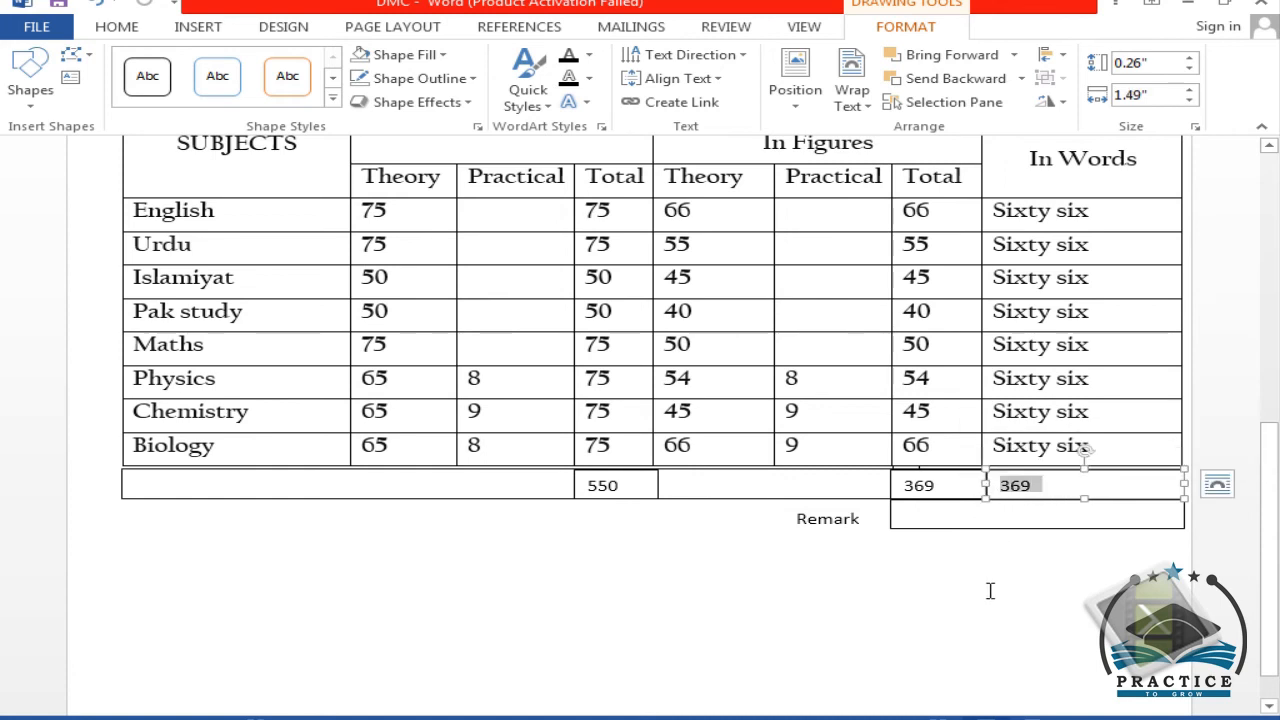
text(three)
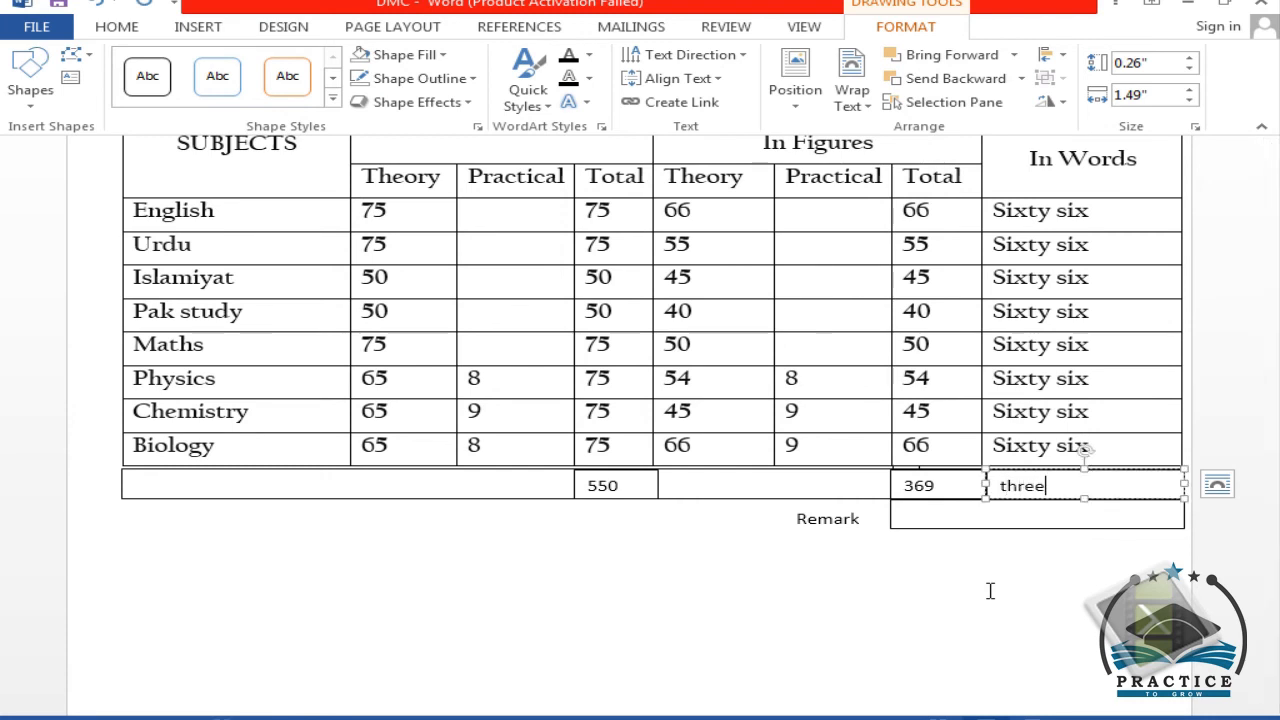
text( hund)
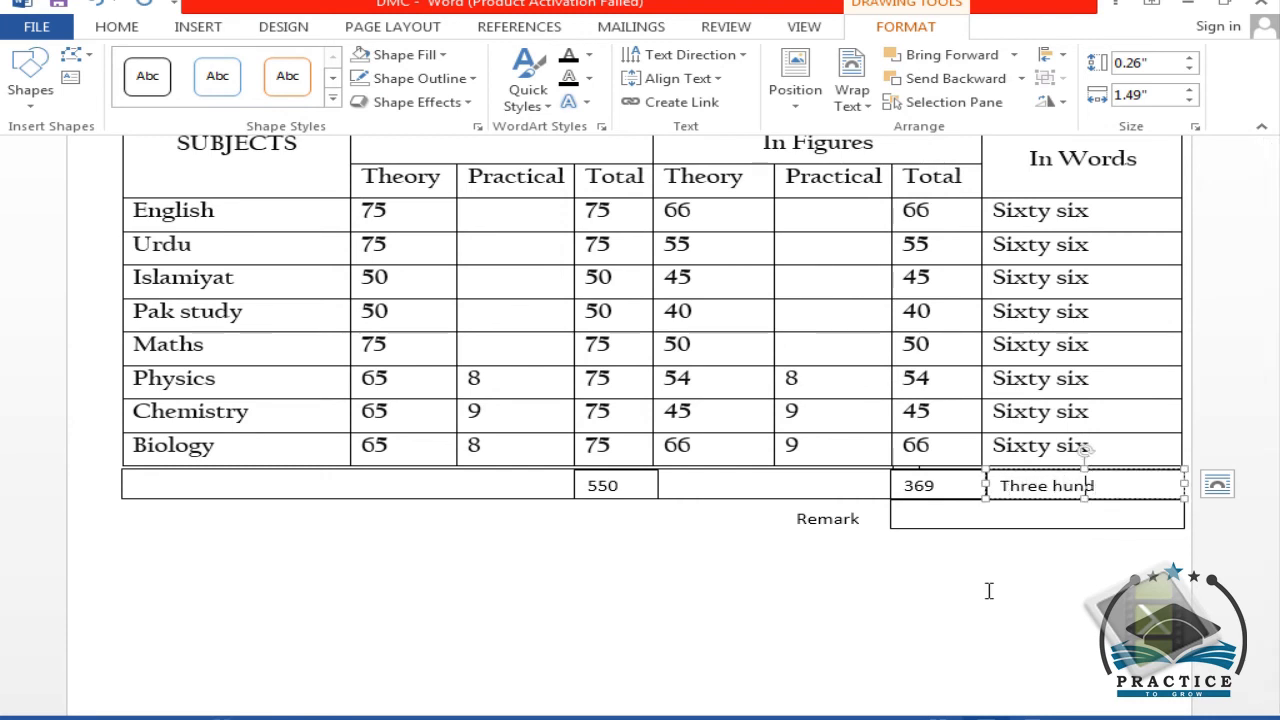
text(ed sixty nine)
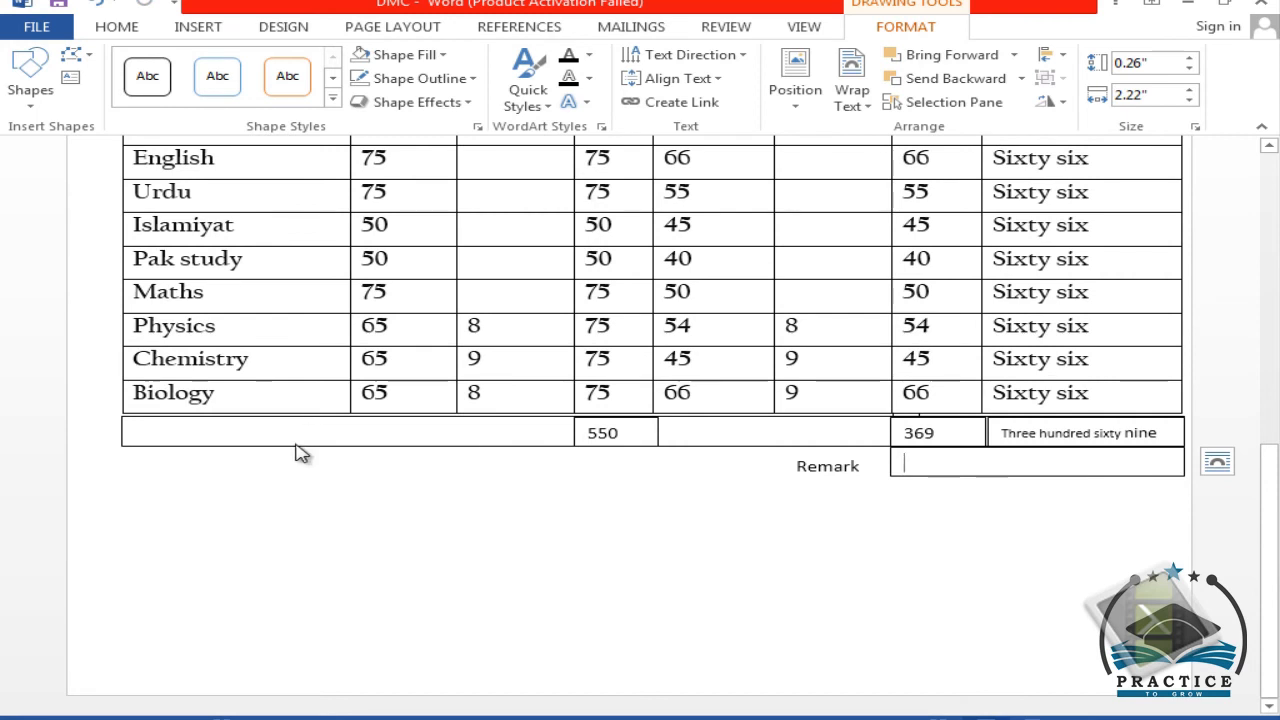
click(290, 434)
text(Total)
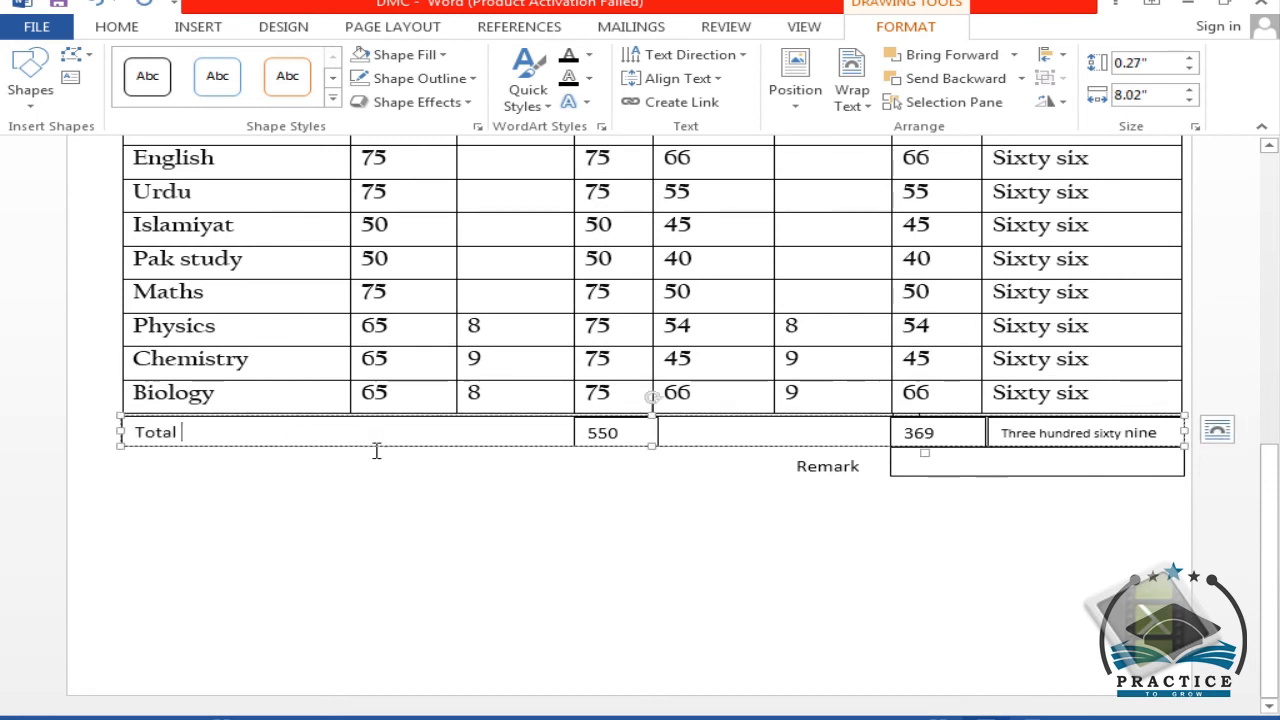
- Draw a text box about 2.05 by 0.32 inches beneath the Total strip and enter the underlined Date Of Birth label with the date
click(70, 77)
drag(140, 496, 272, 526)
text(Date Of Bi)
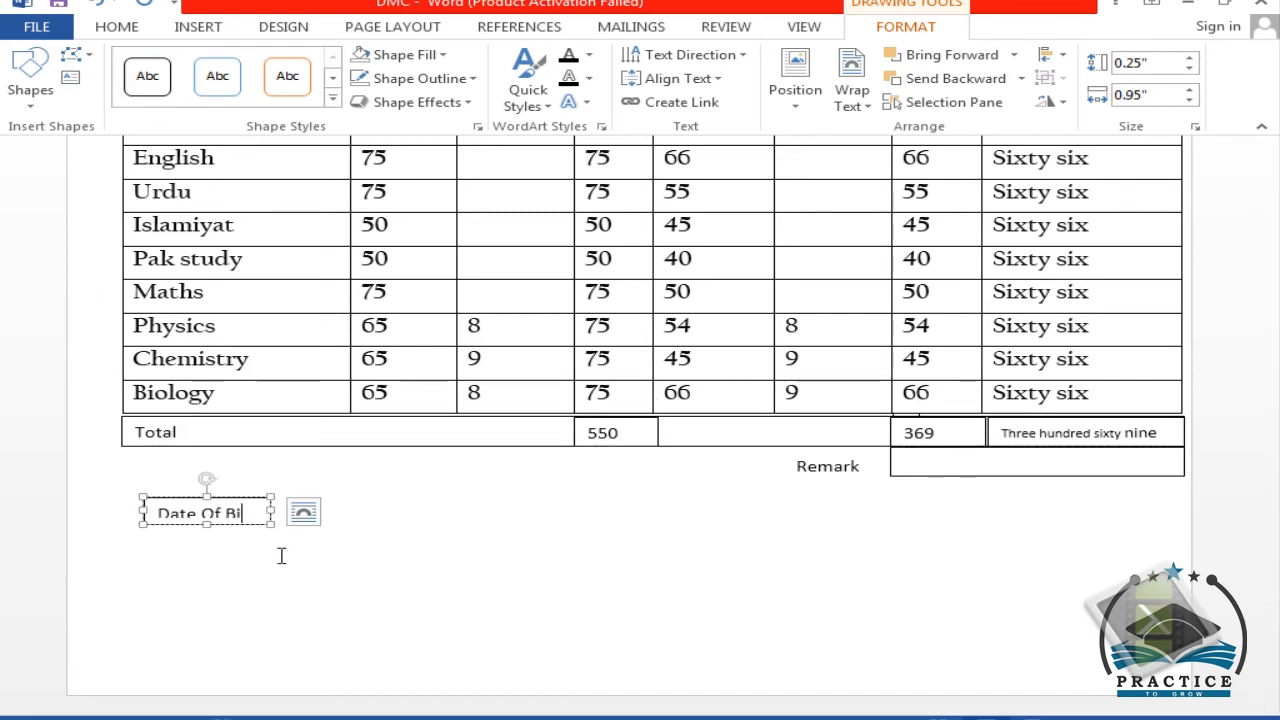
text(Birt)
key(BackSpace)
key(BackSpace)
key(BackSpace)
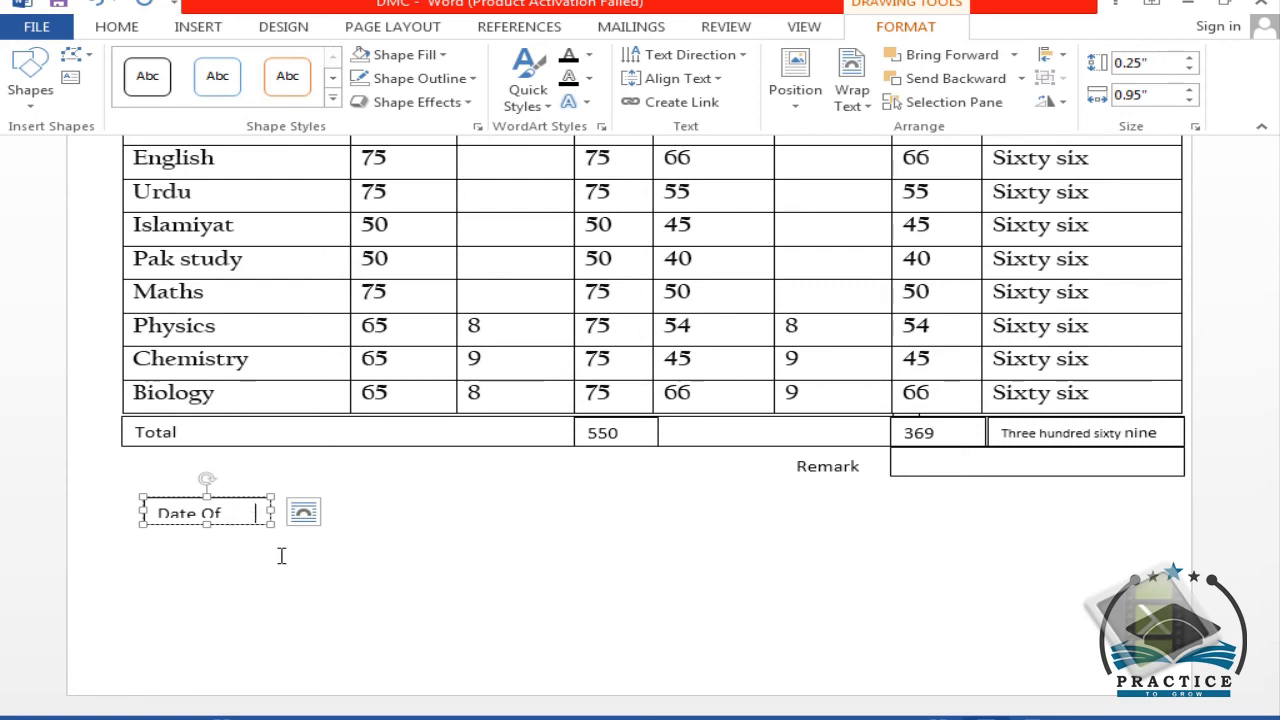
text(Birth:03)
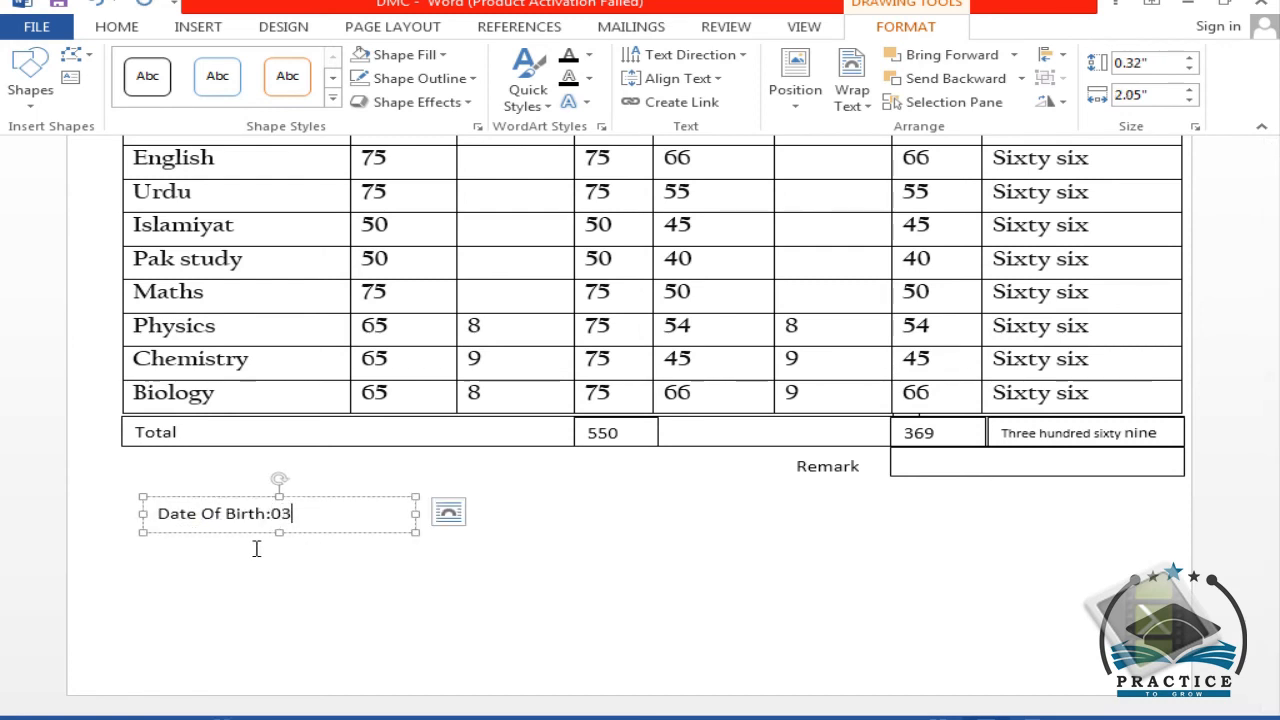
text(/02/1996)
- Add the line Errors or omissions accepted in 9 pt directly beneath the date of birth, applying the grammar suggestion to its last word
key(Return)
text(Error)
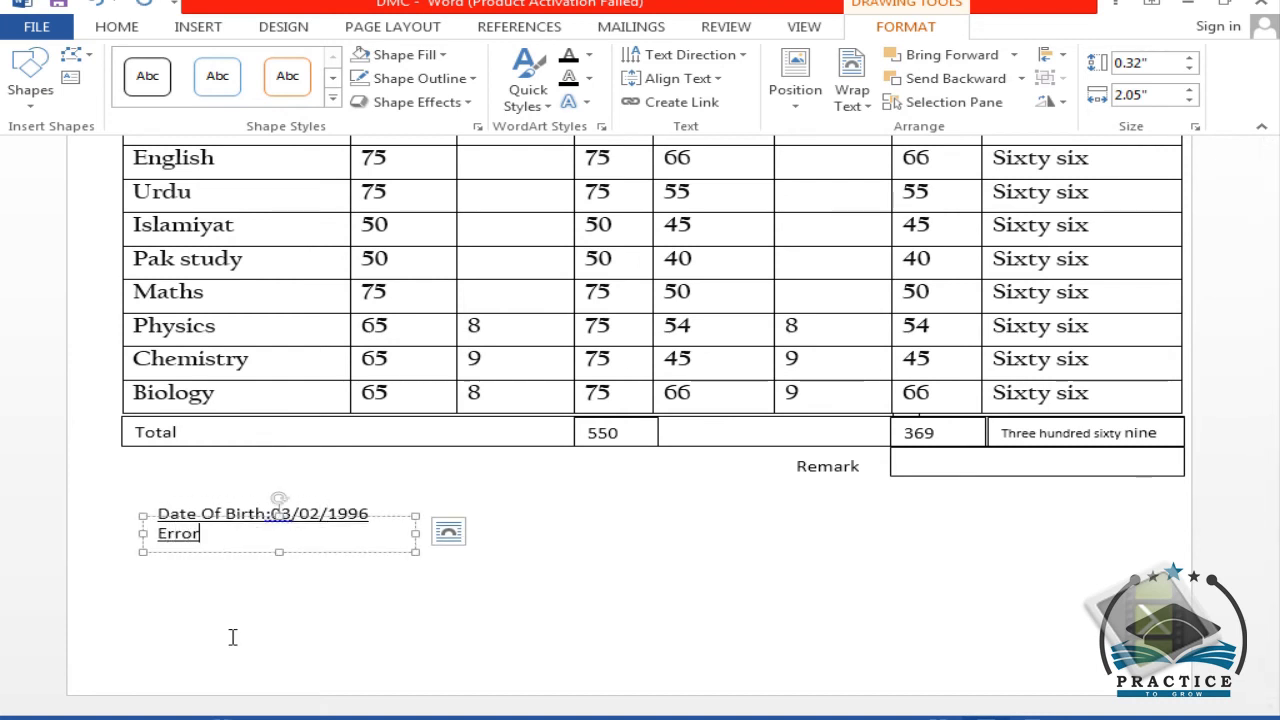
text(s or omissions excepted)
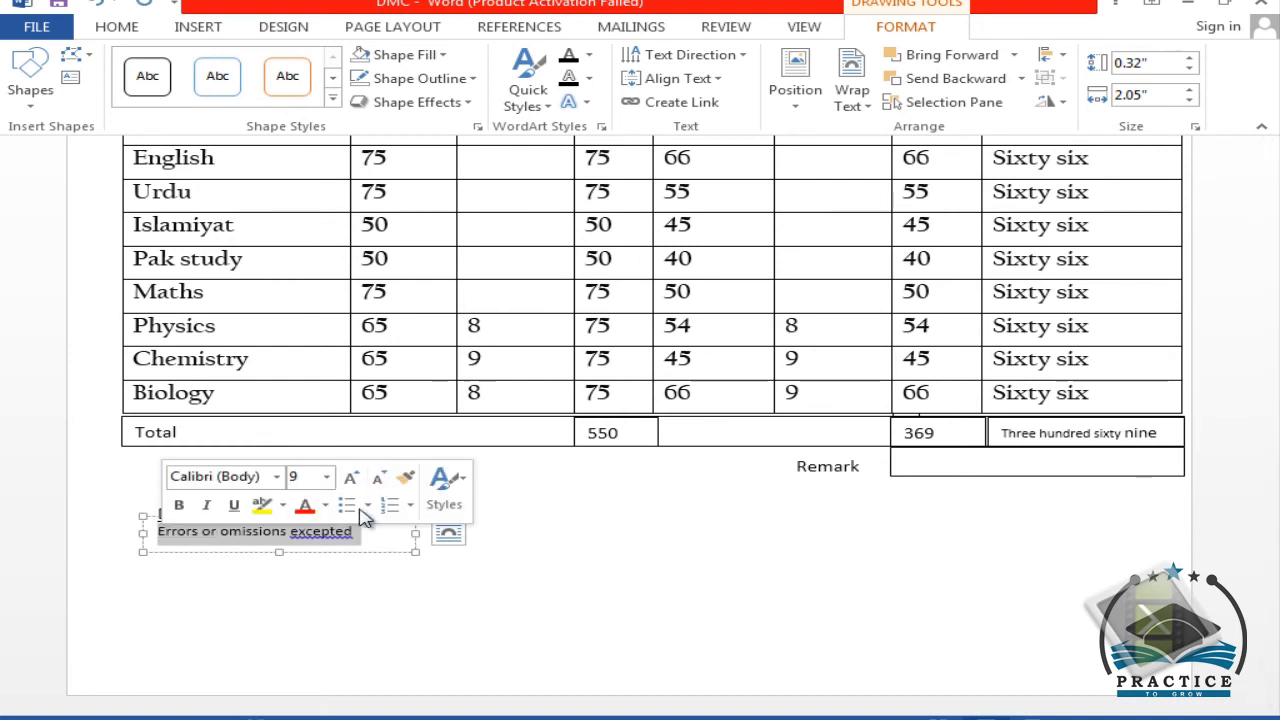
right_click(334, 541)
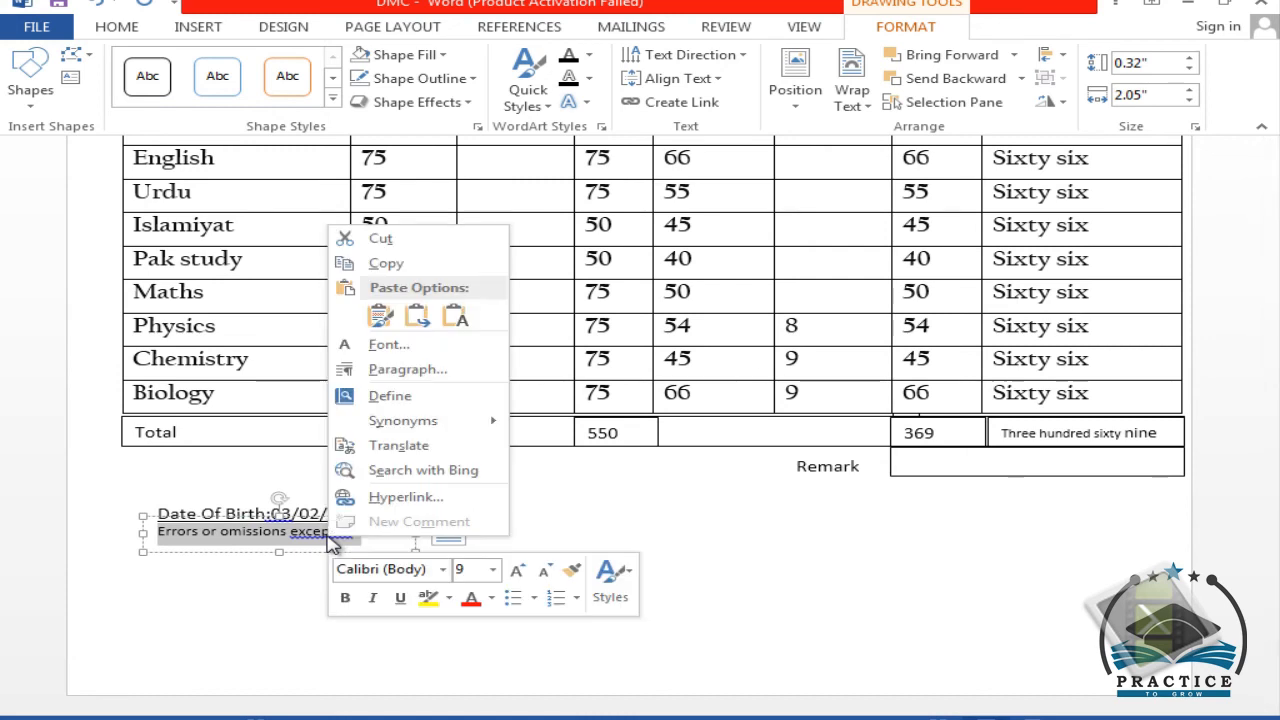
key(Escape)
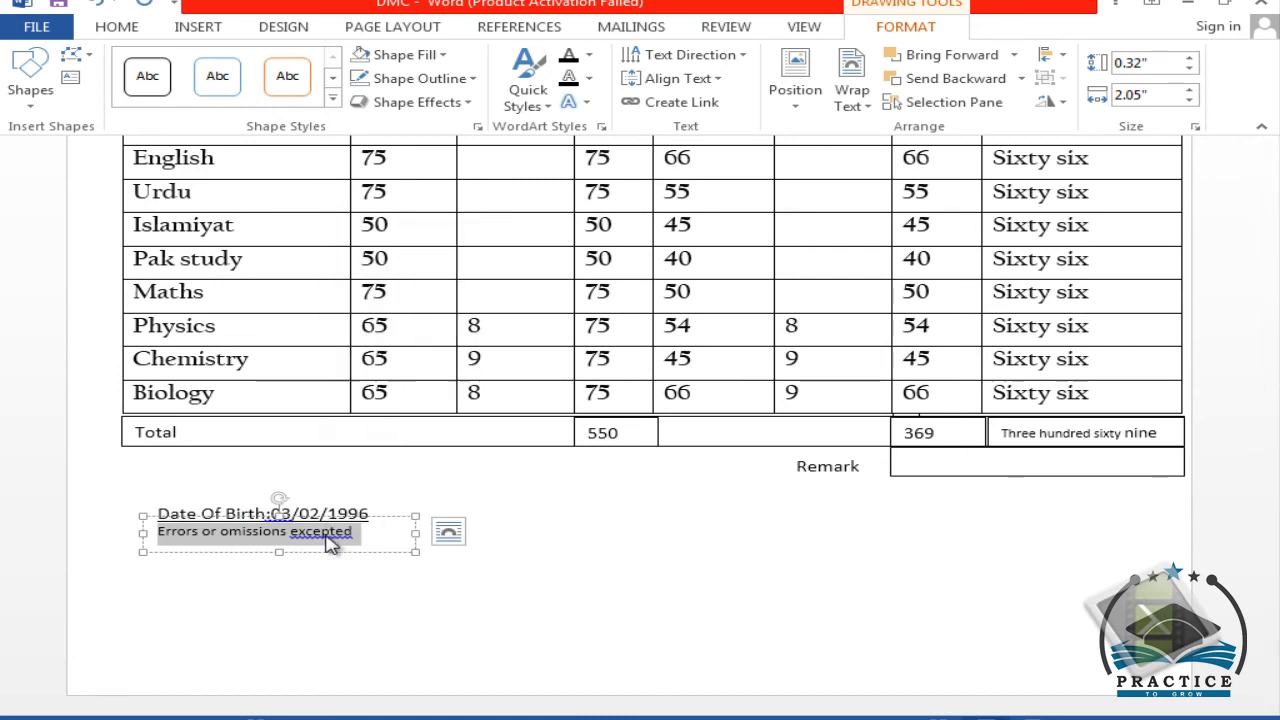
key(End)
right_click(335, 537)
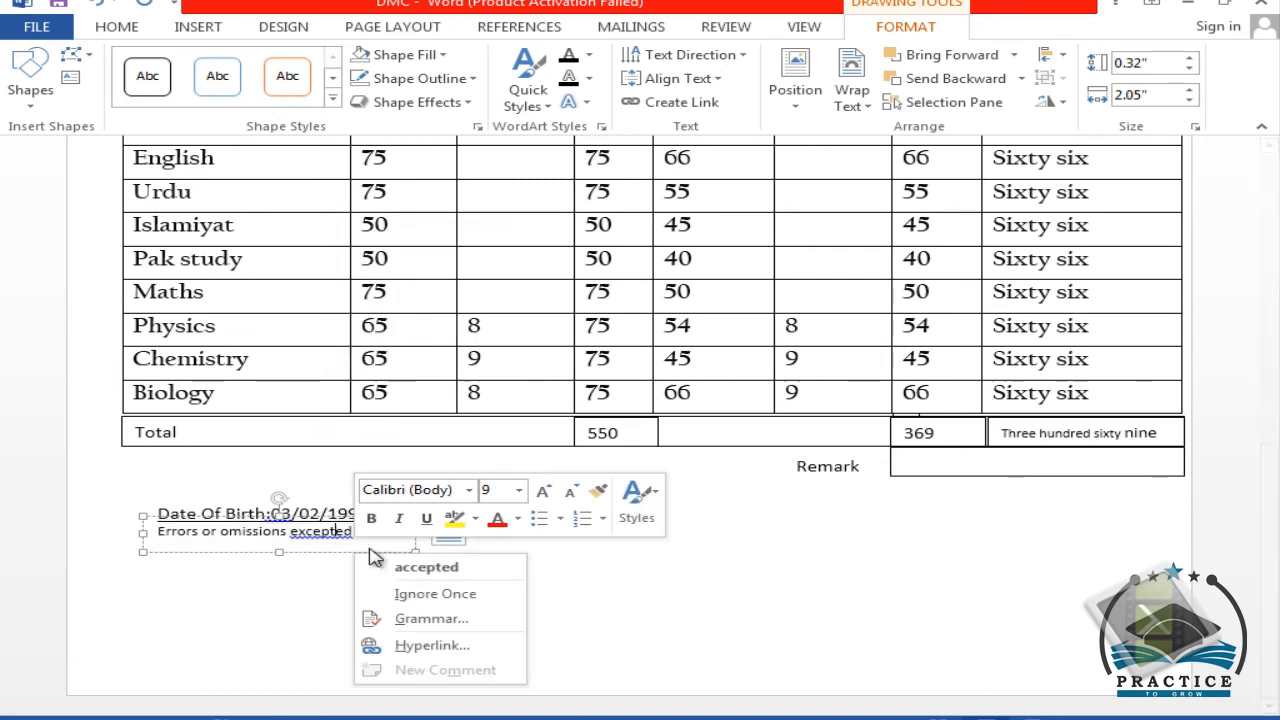
click(375, 564)
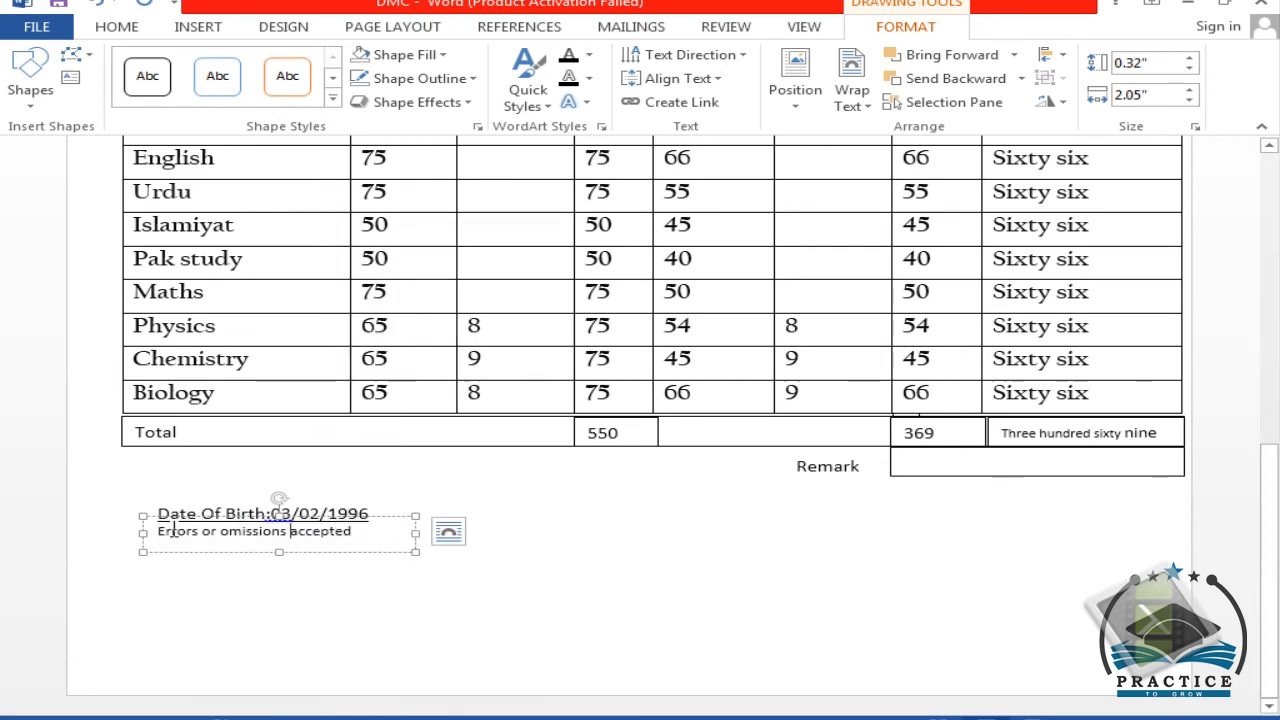
- Duplicate the date of birth text box twice beneath the errors line and change the first copy to Result Declared:02/03/1996 without underline
drag(254, 516, 263, 512)
key(ctrl+v)
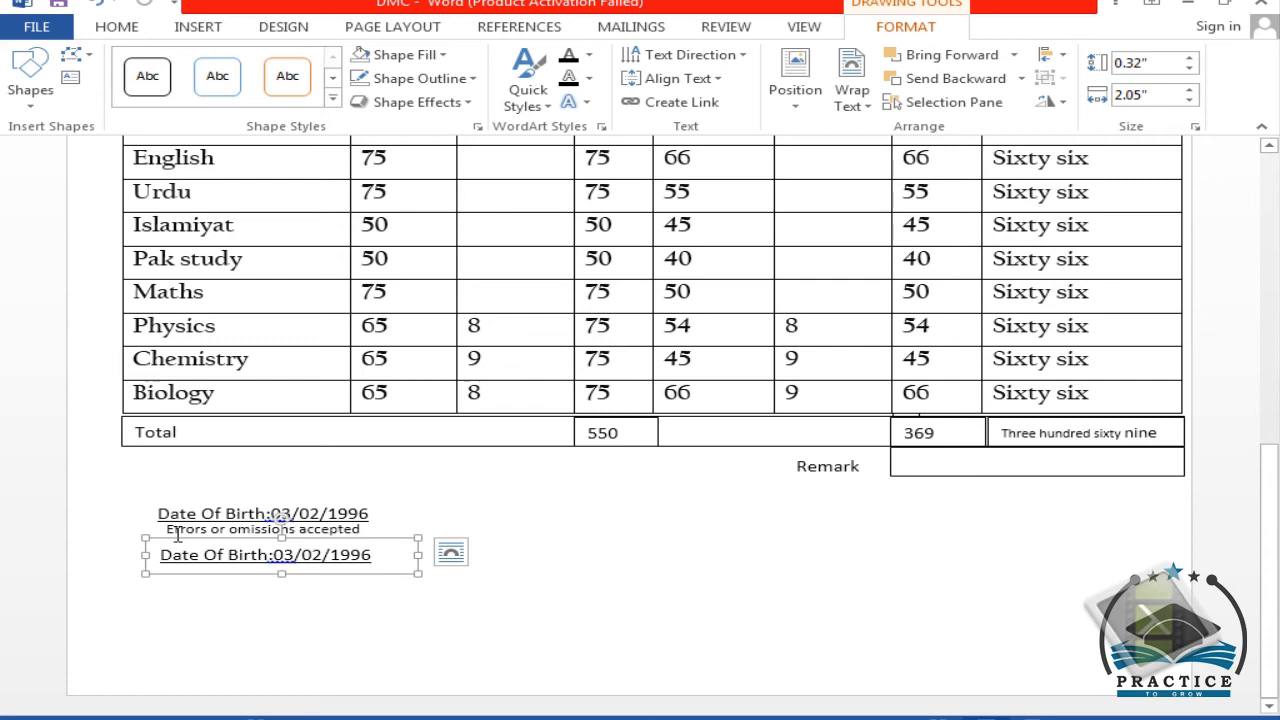
drag(177, 540, 177, 574)
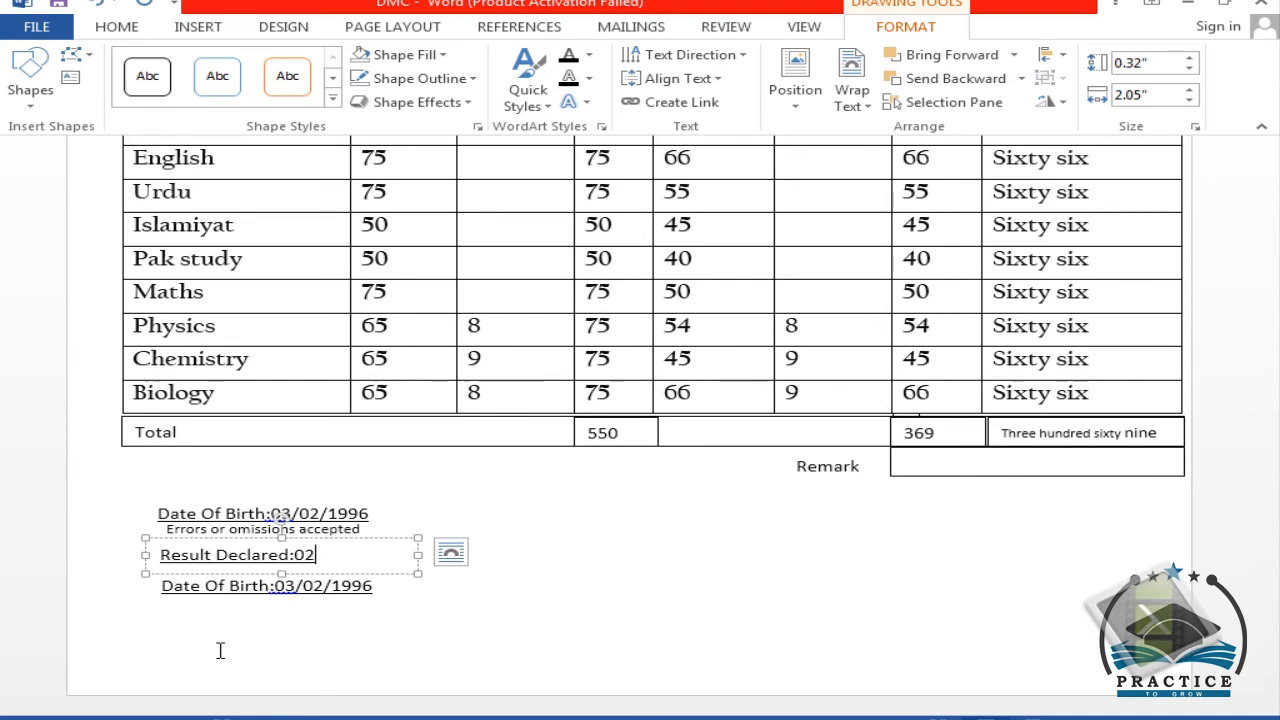
text(/03/1996)
drag(403, 557, 140, 568)
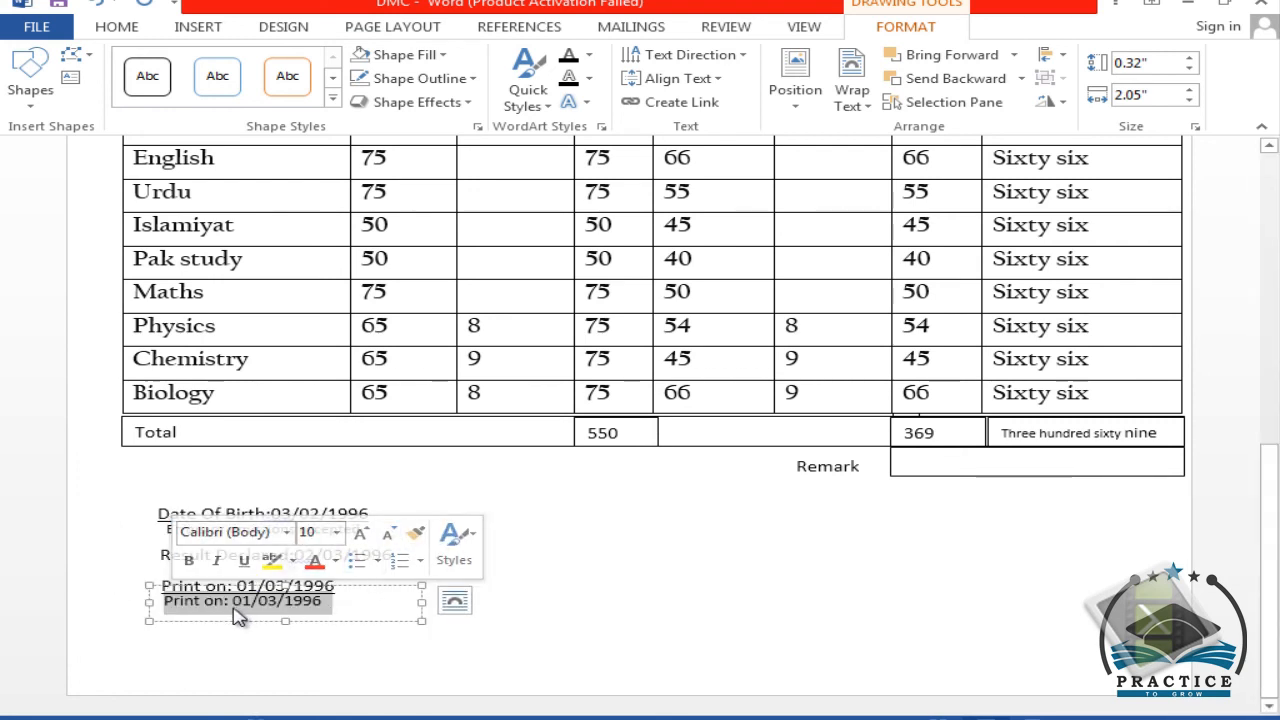
- Replace the small copied text beneath the Print on line with Computer Cell, BISE, Kohat and a bracketed person's name, ignoring its spelling flag
text(Compute)
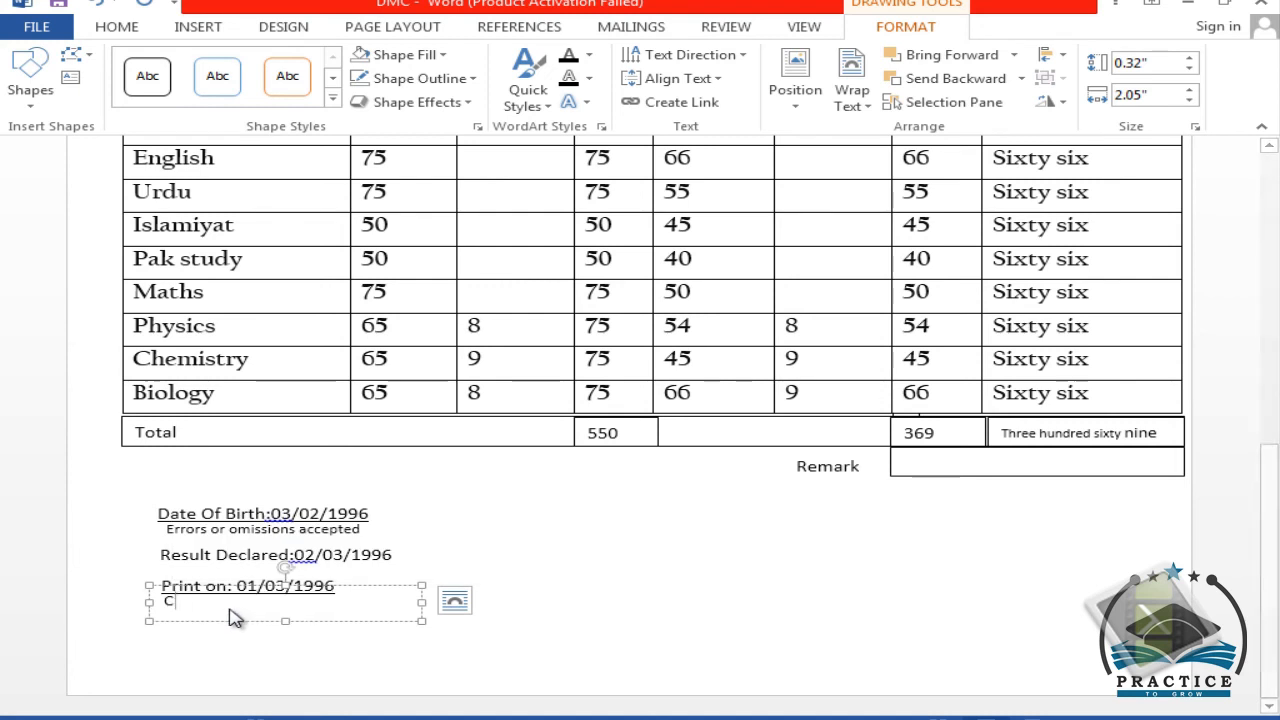
text(r Cell, BISE, Kohat (Ayaz)
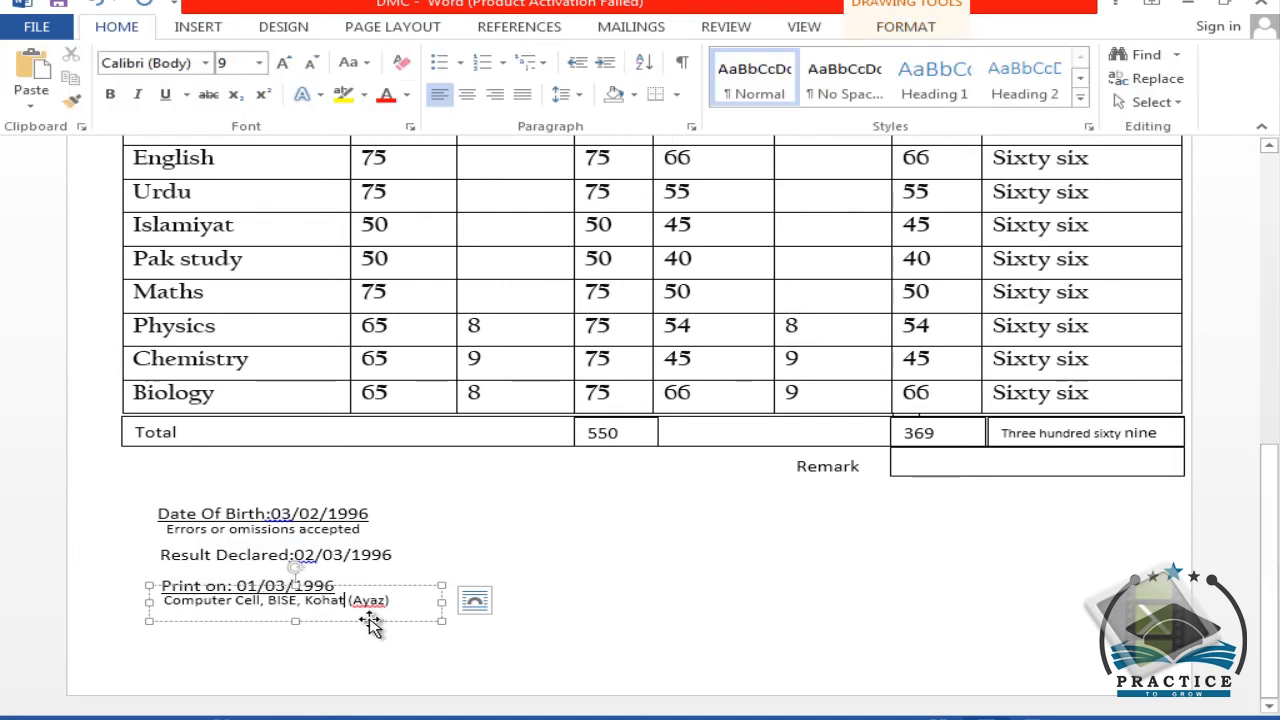
right_click(372, 600)
click(470, 531)
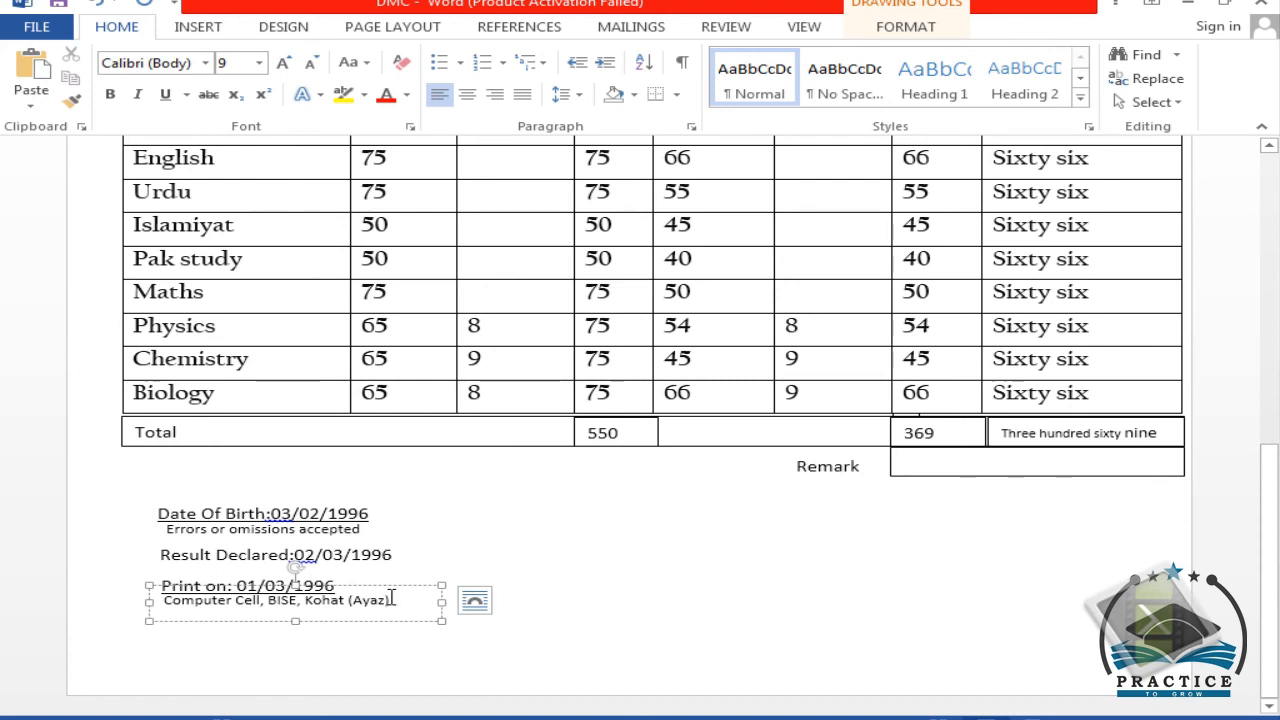
- Copy the Computer Cell text box beside itself, change it to Checked By: with a blank signature line, and enlarge the label to 10 pt
drag(356, 586, 471, 640)
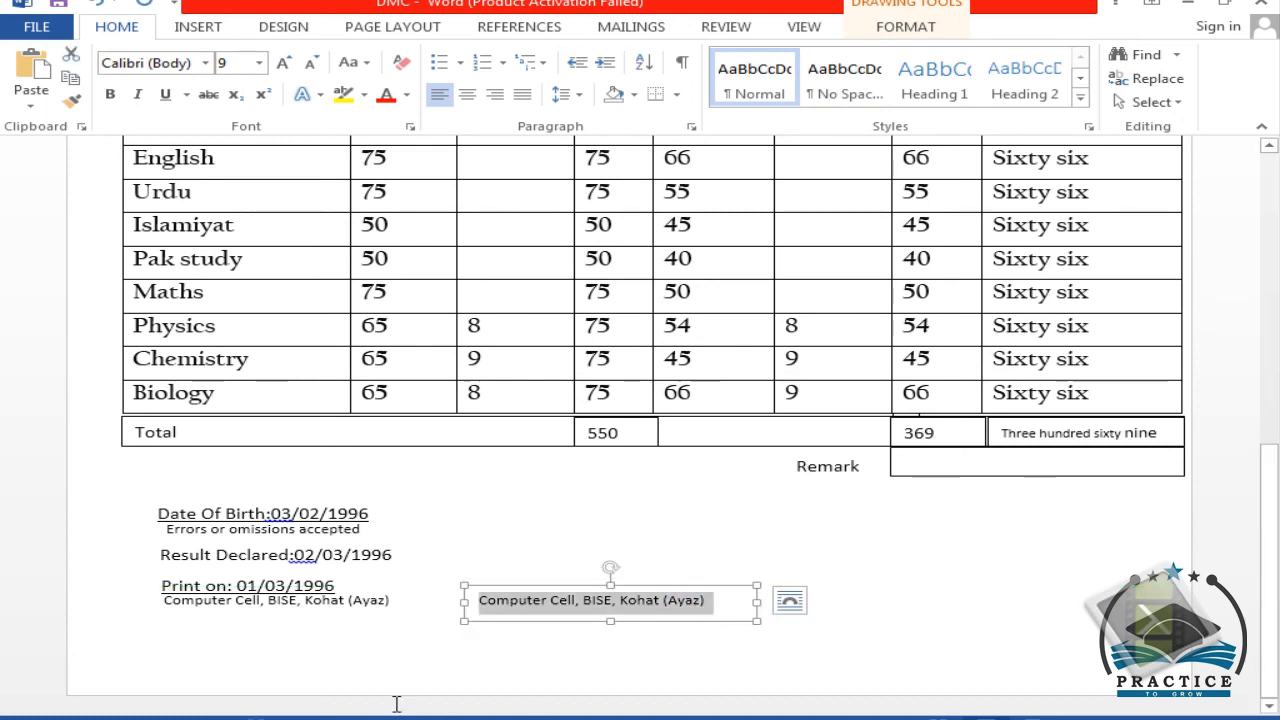
text(Check)
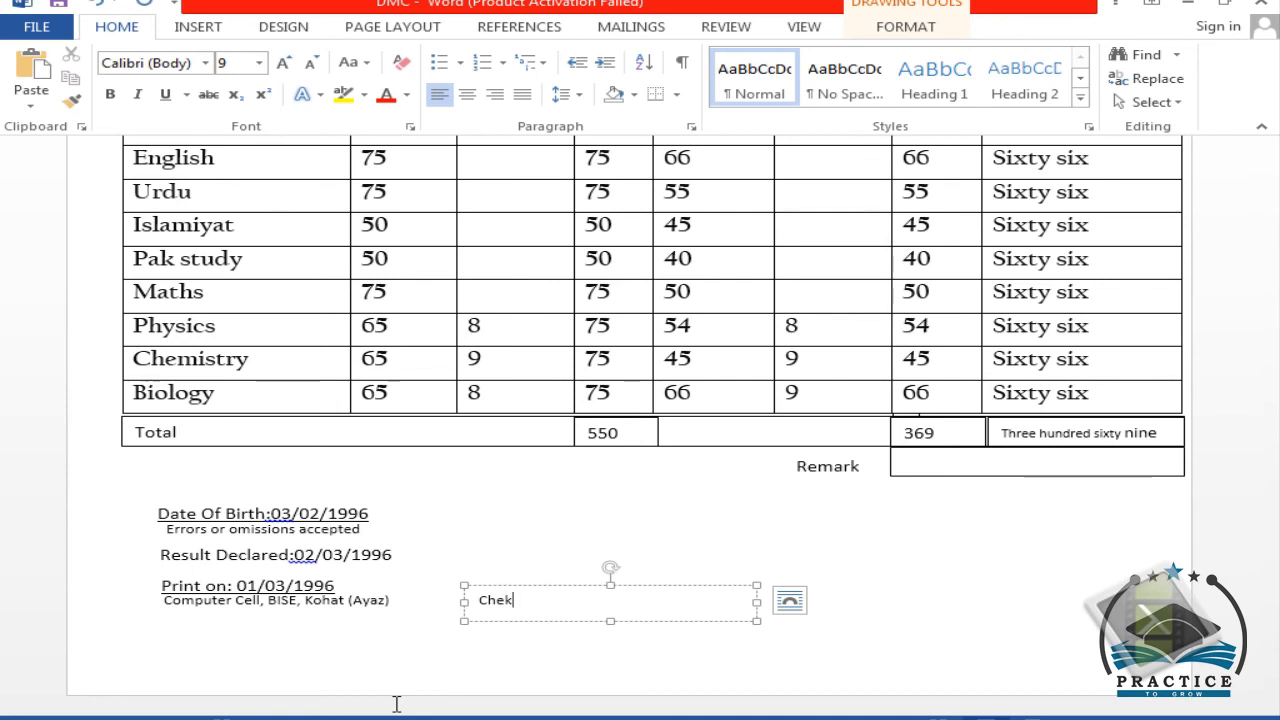
text(ed By:__________________________)
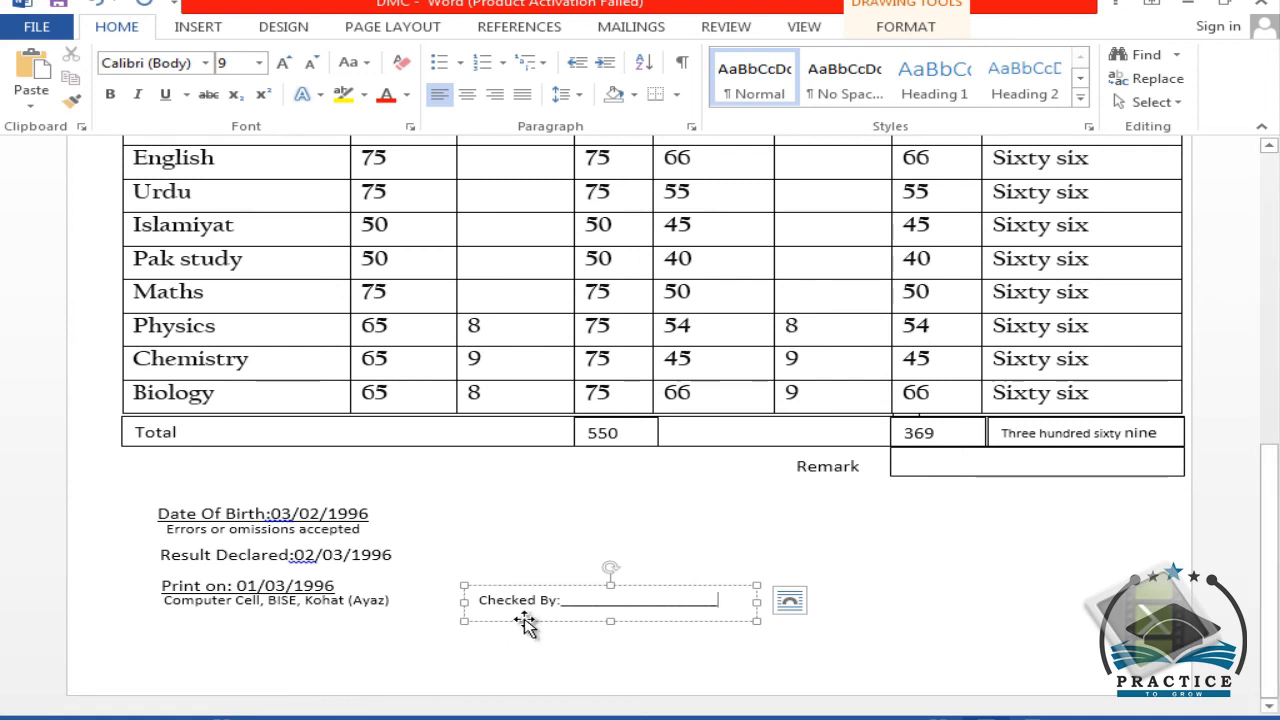
drag(559, 601, 476, 600)
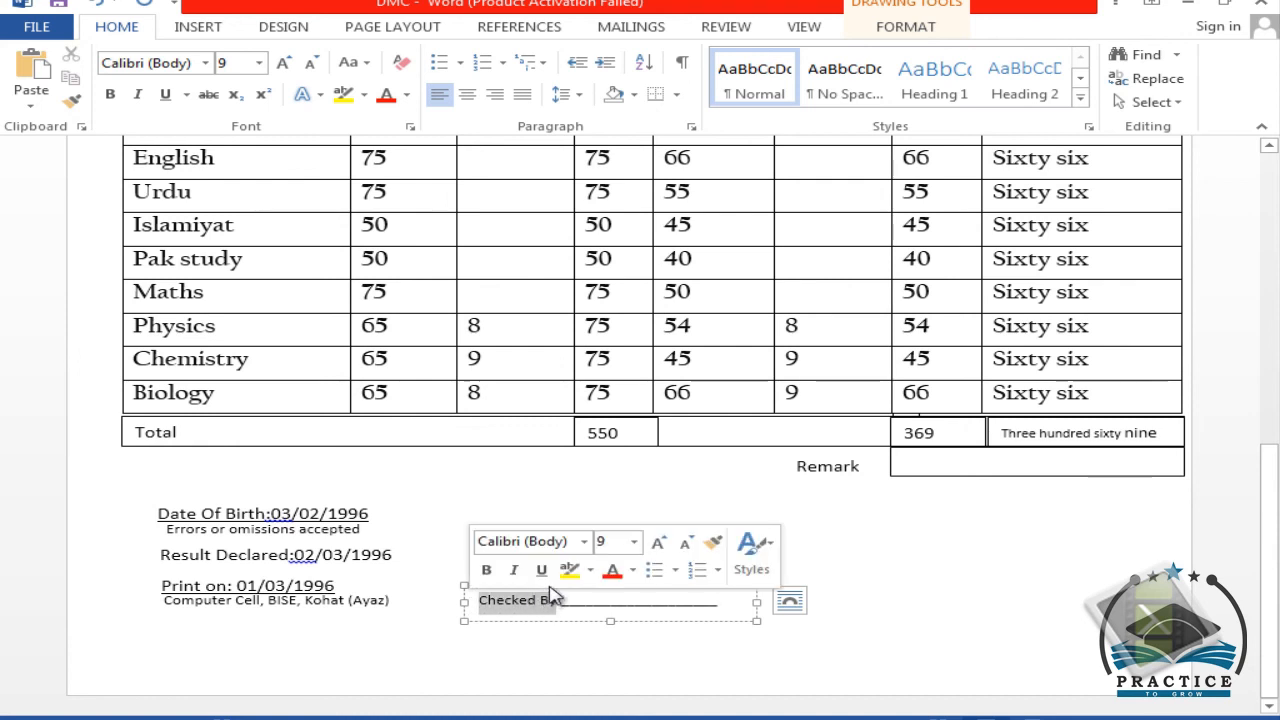
click(659, 543)
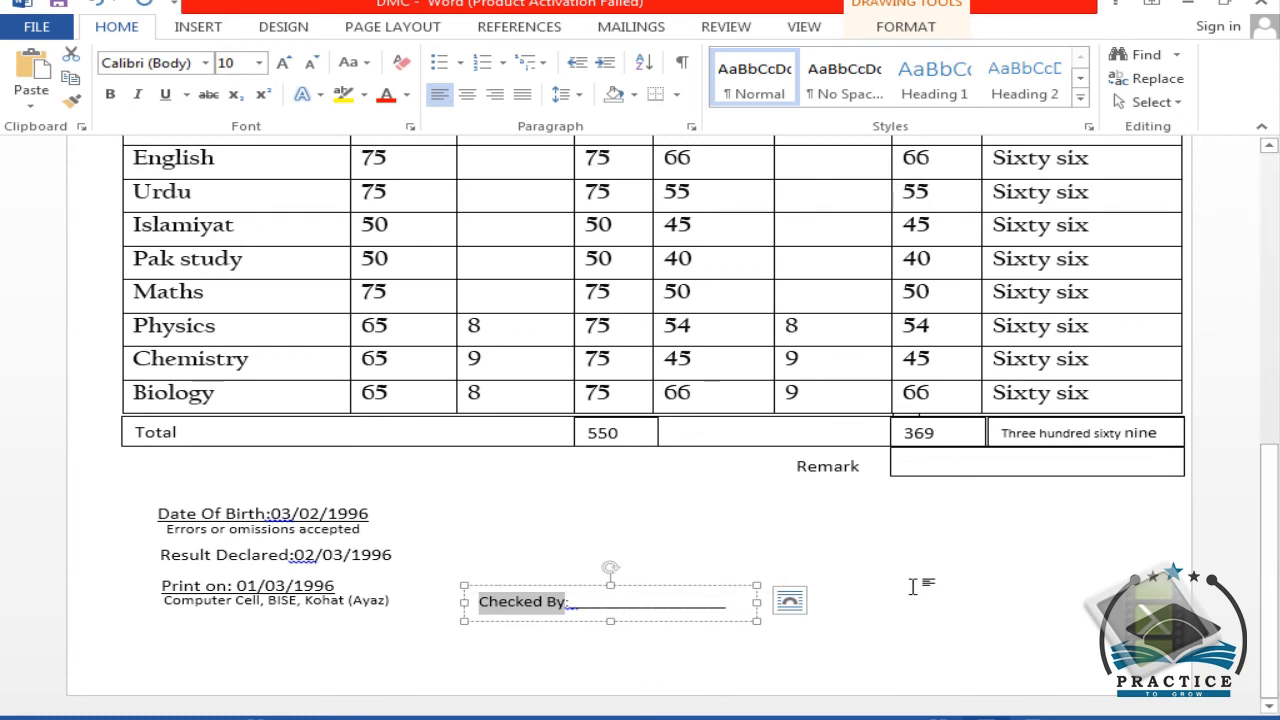
- Copy the Checked By signature box beside itself, relabel the copy Controller of Examination, and widen it so the text fits on one line
click(733, 597)
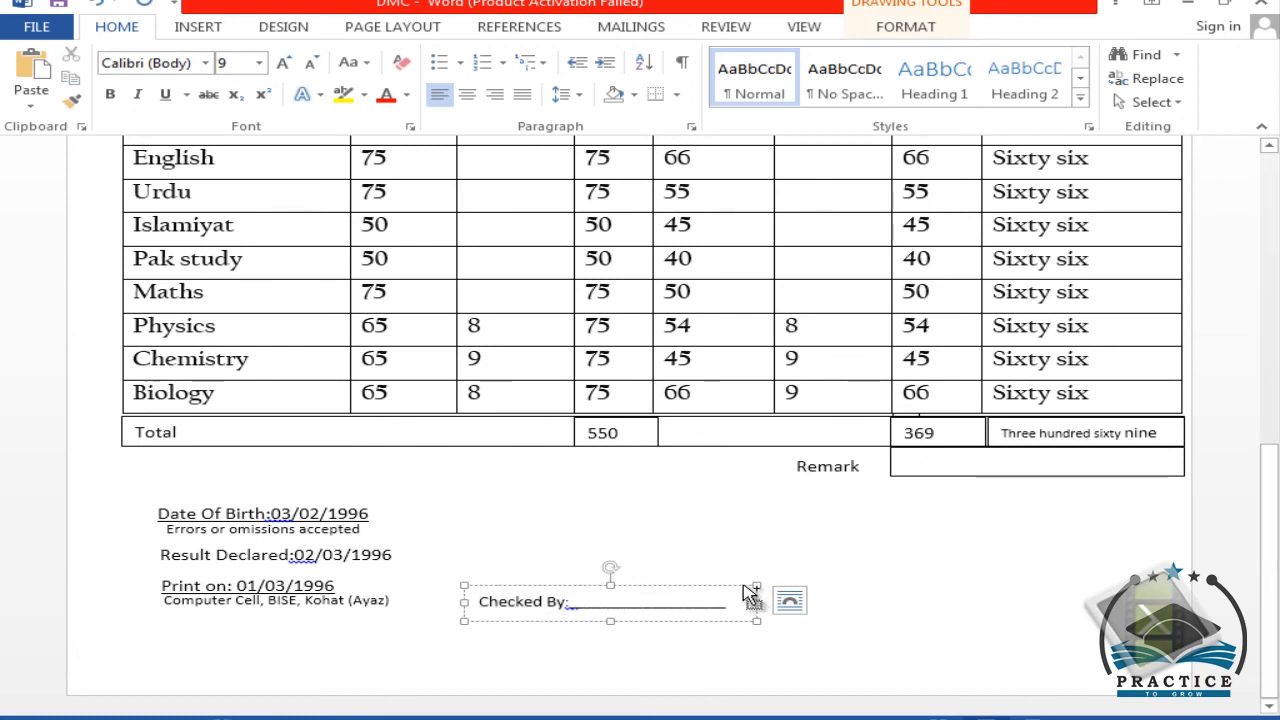
drag(756, 594, 1090, 592)
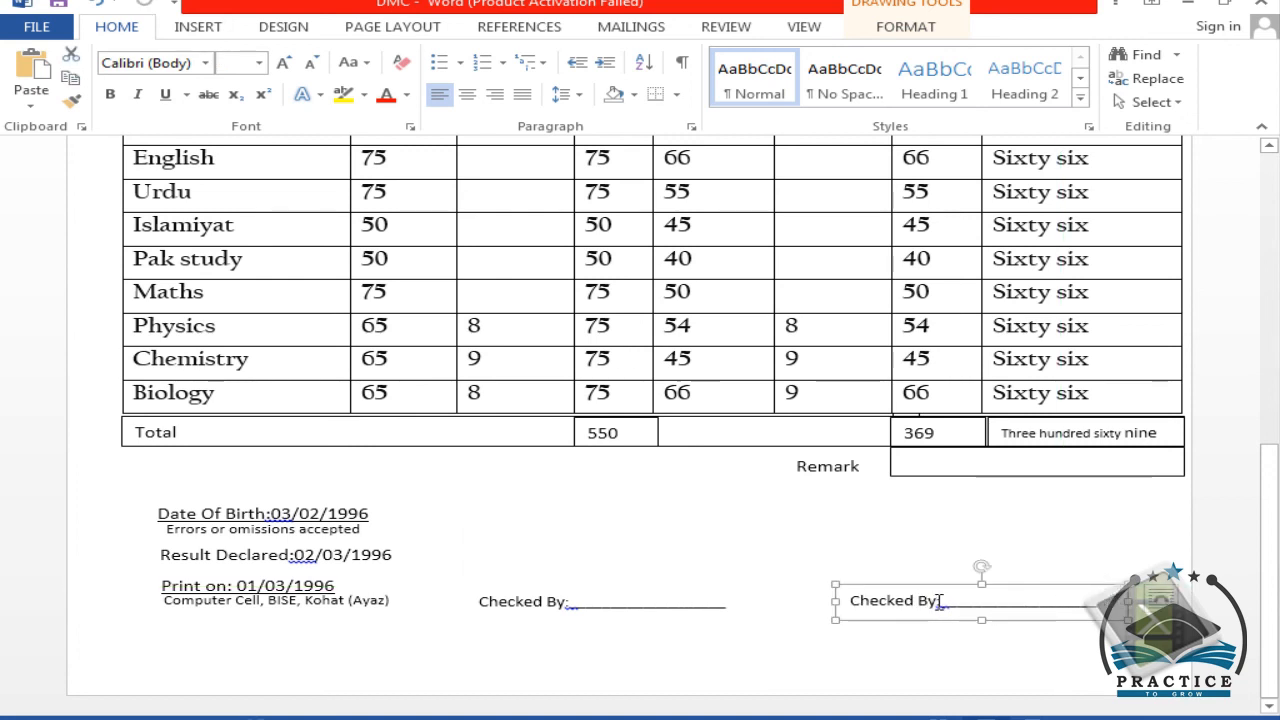
drag(939, 601, 849, 601)
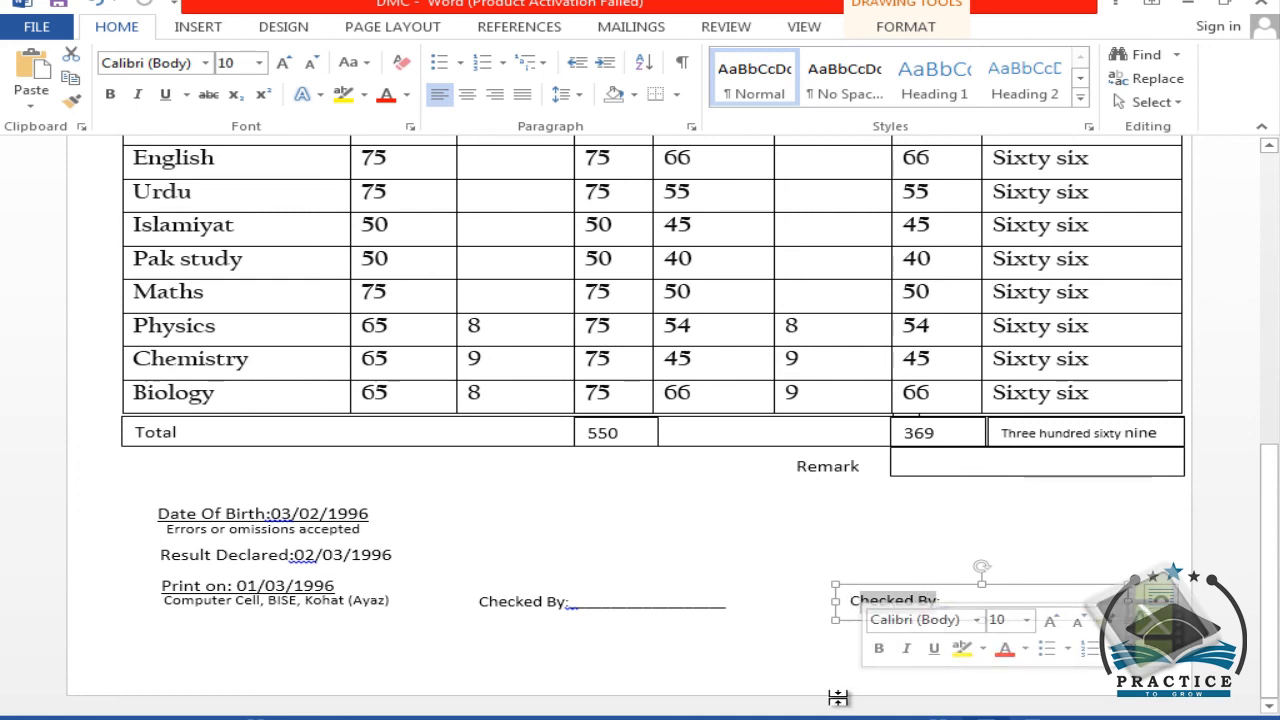
text(C)
text(ont)
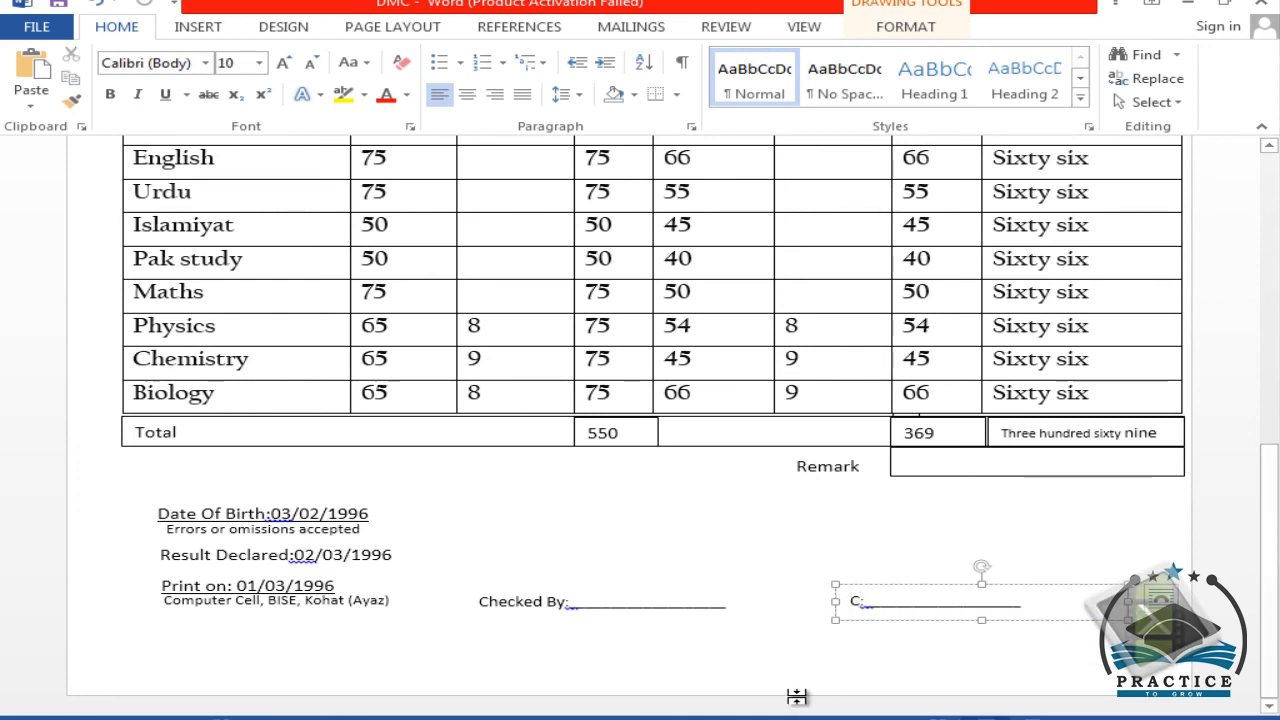
text(roller of)
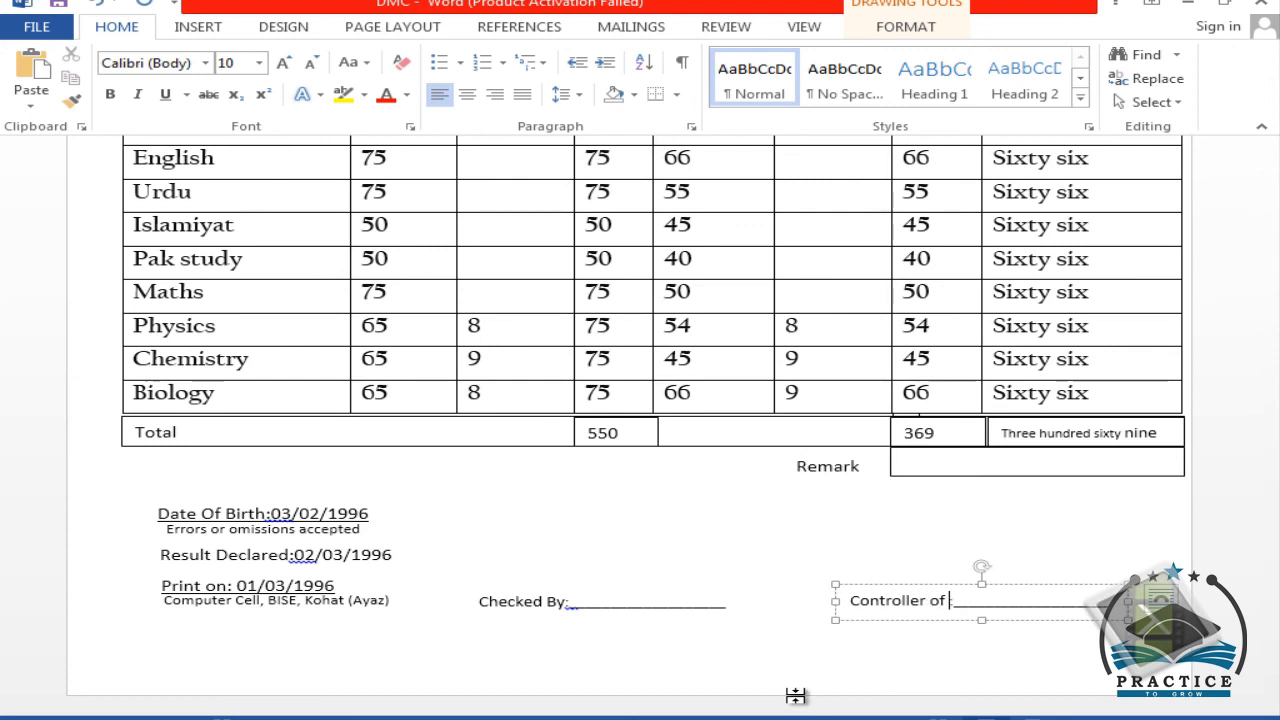
key(Return)
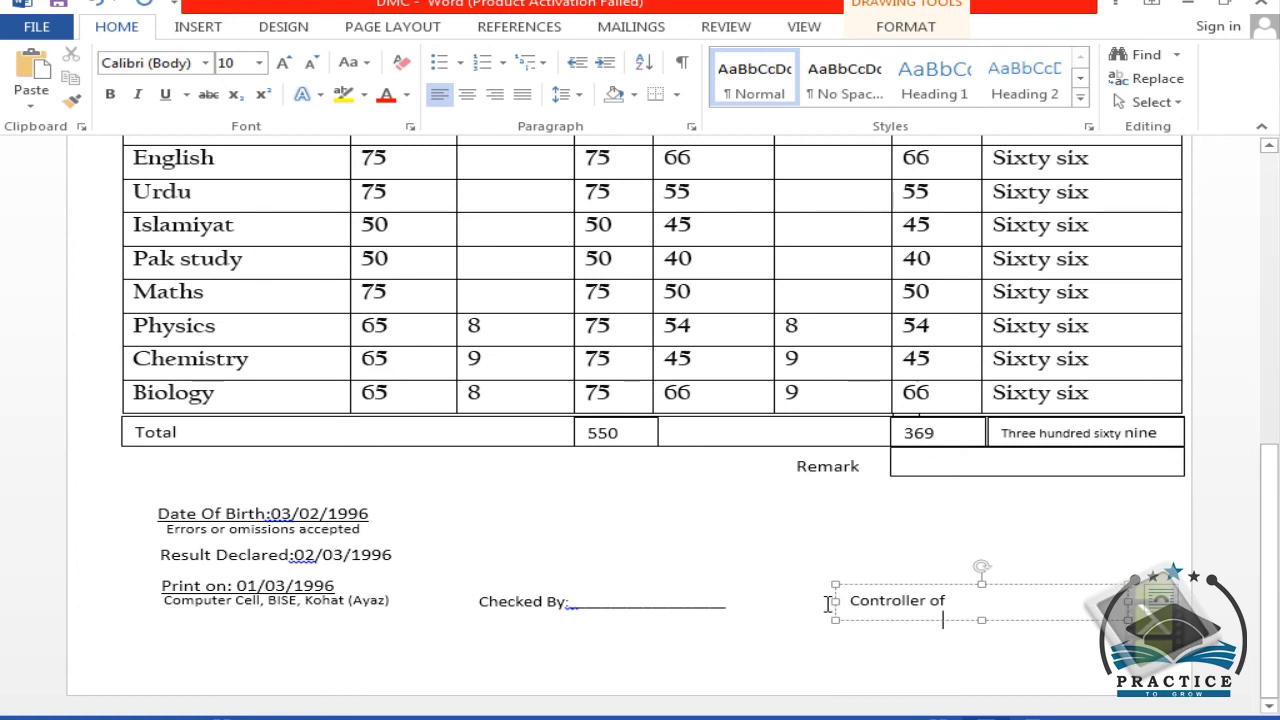
drag(834, 602, 743, 594)
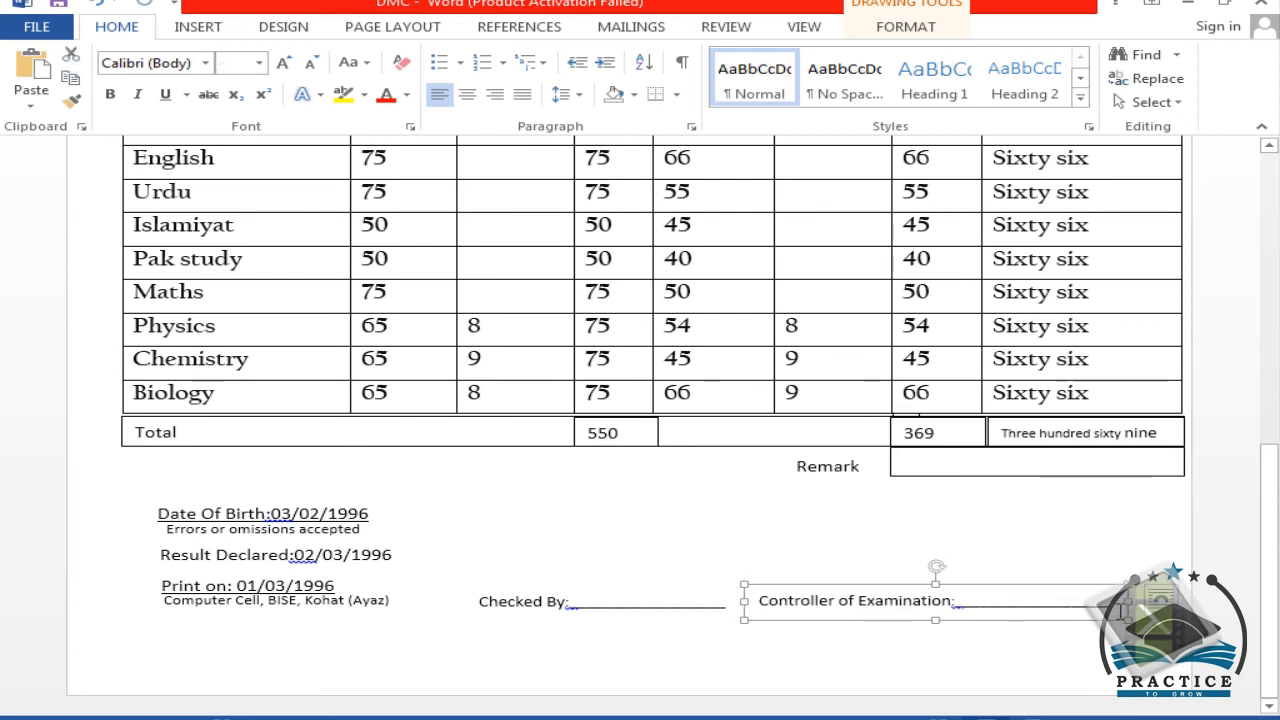
- Shorten the signature line after Controller of Examination and align that text box level with Checked By near the page's edge
click(1117, 607)
key(BackSpace)
key(BackSpace)
key(BackSpace)
key(BackSpace)
key(BackSpace)
key(BackSpace)
key(BackSpace)
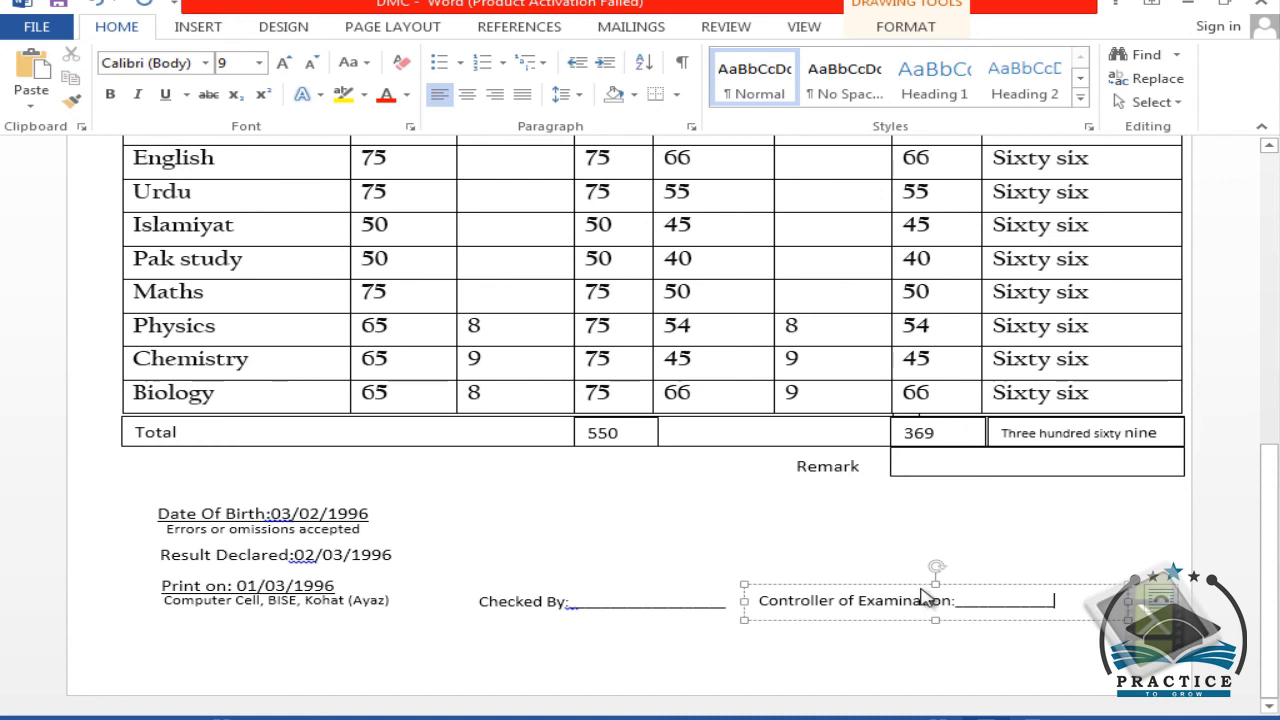
drag(918, 584, 1004, 585)
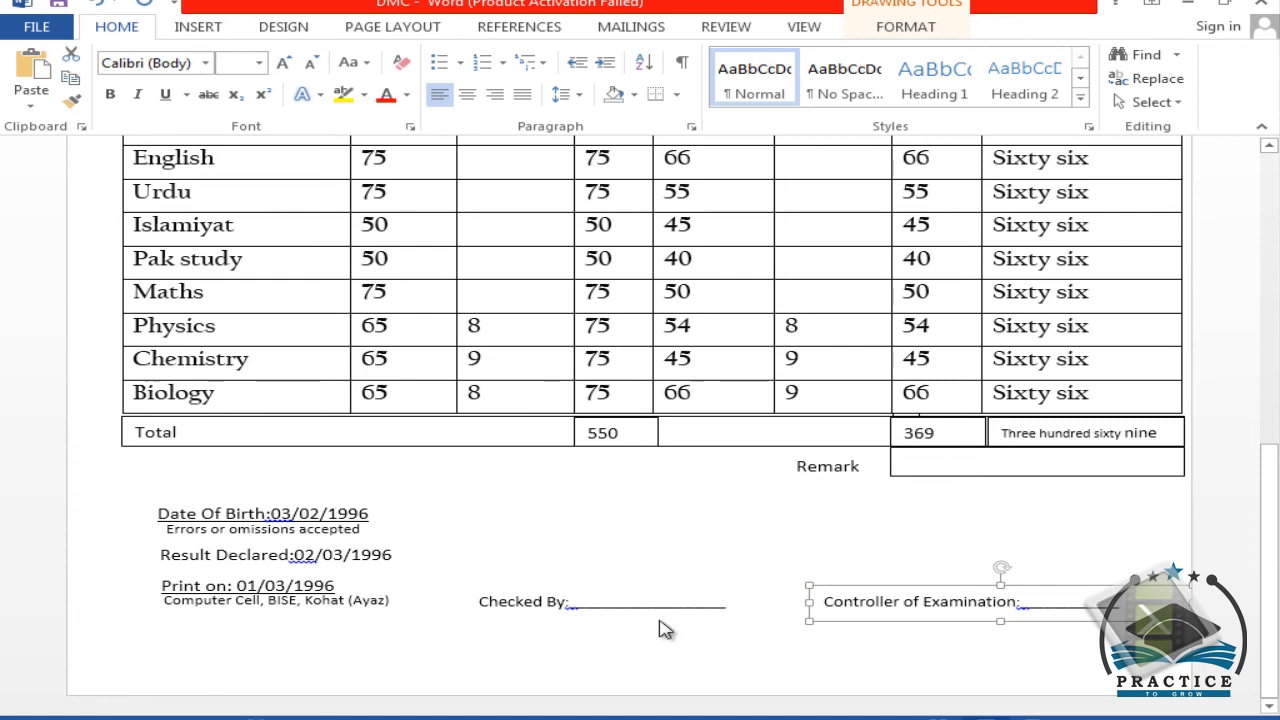
key(Down)
key(Down)
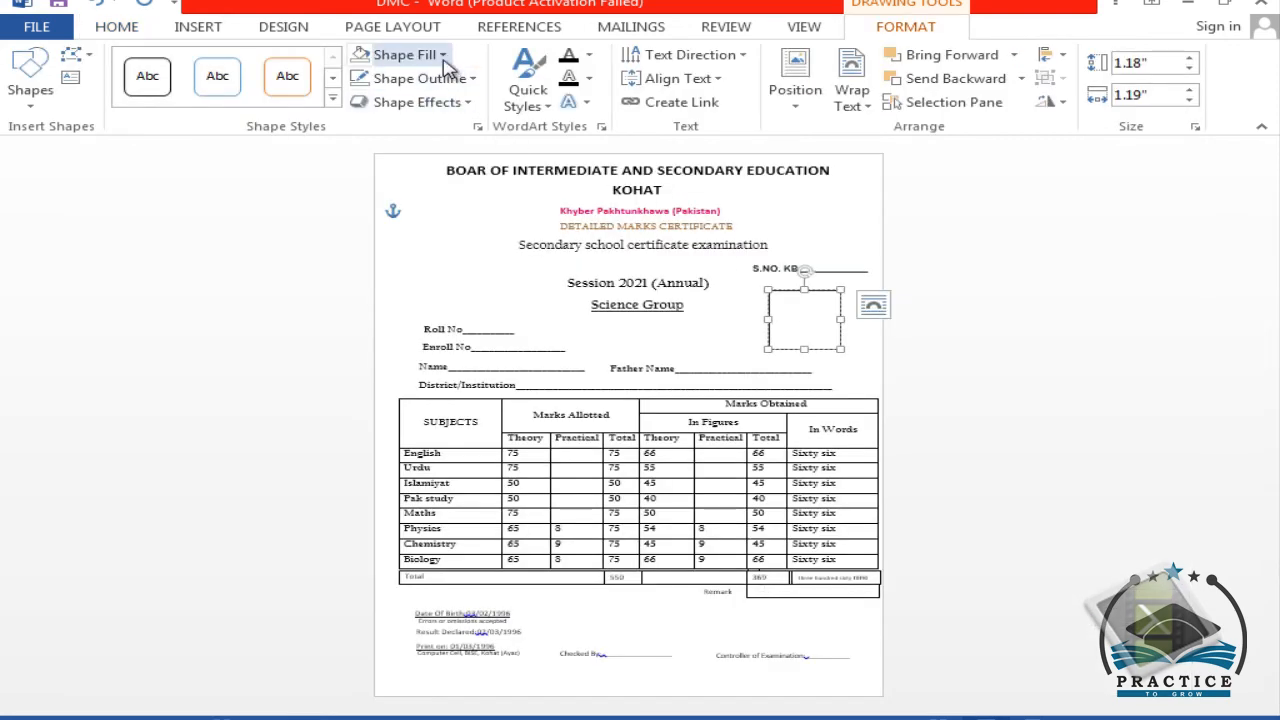
- Fill the empty photo frame with the picture 001jjjppgg from the personal pics folder
click(398, 54)
click(445, 289)
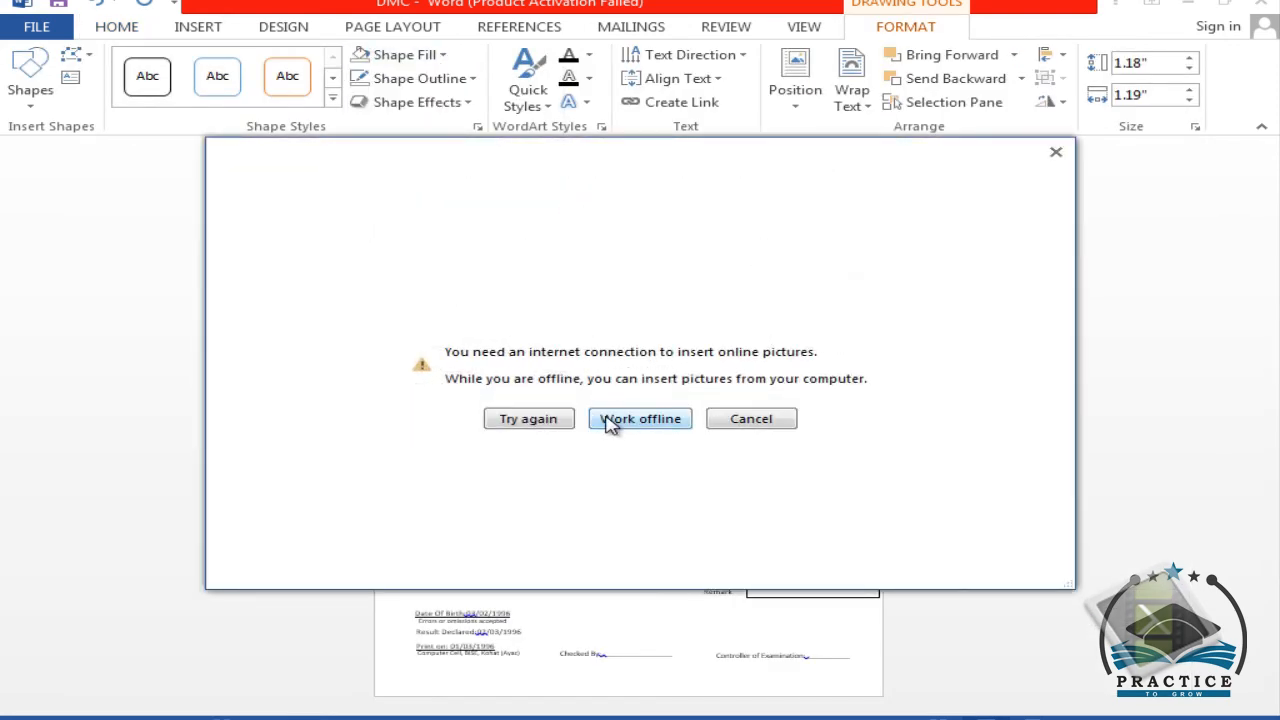
click(610, 420)
click(465, 188)
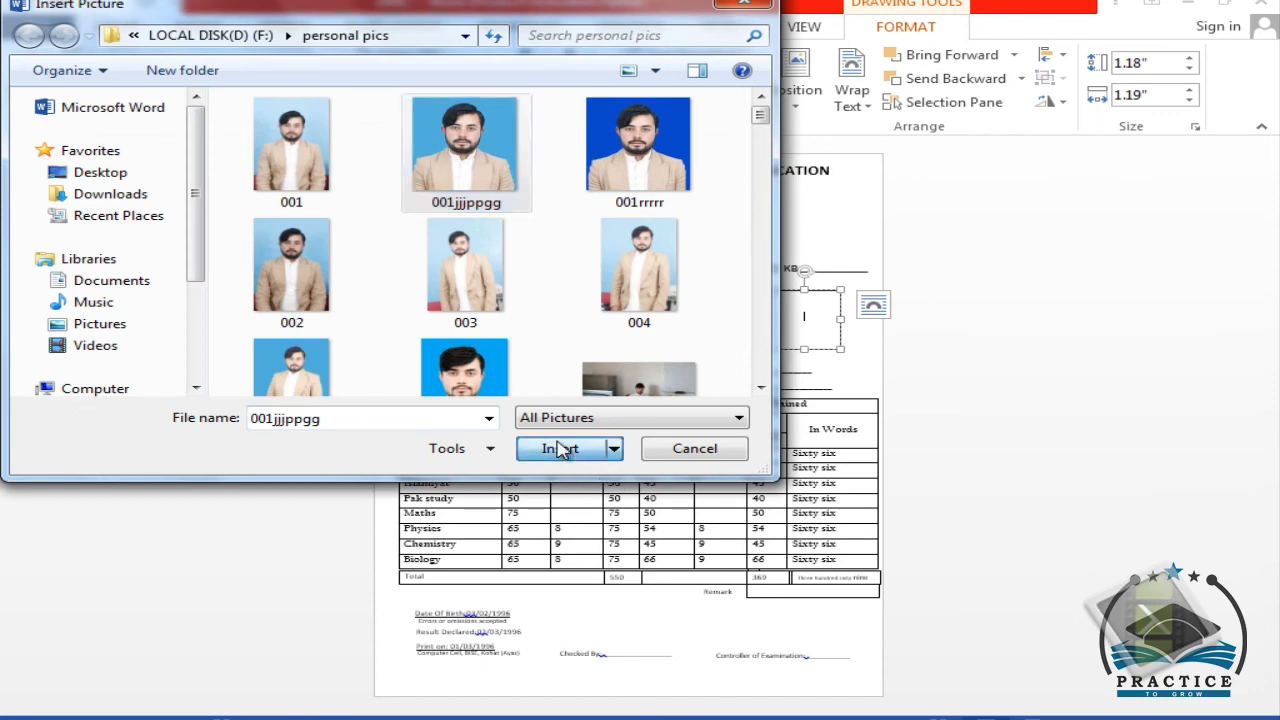
click(560, 448)
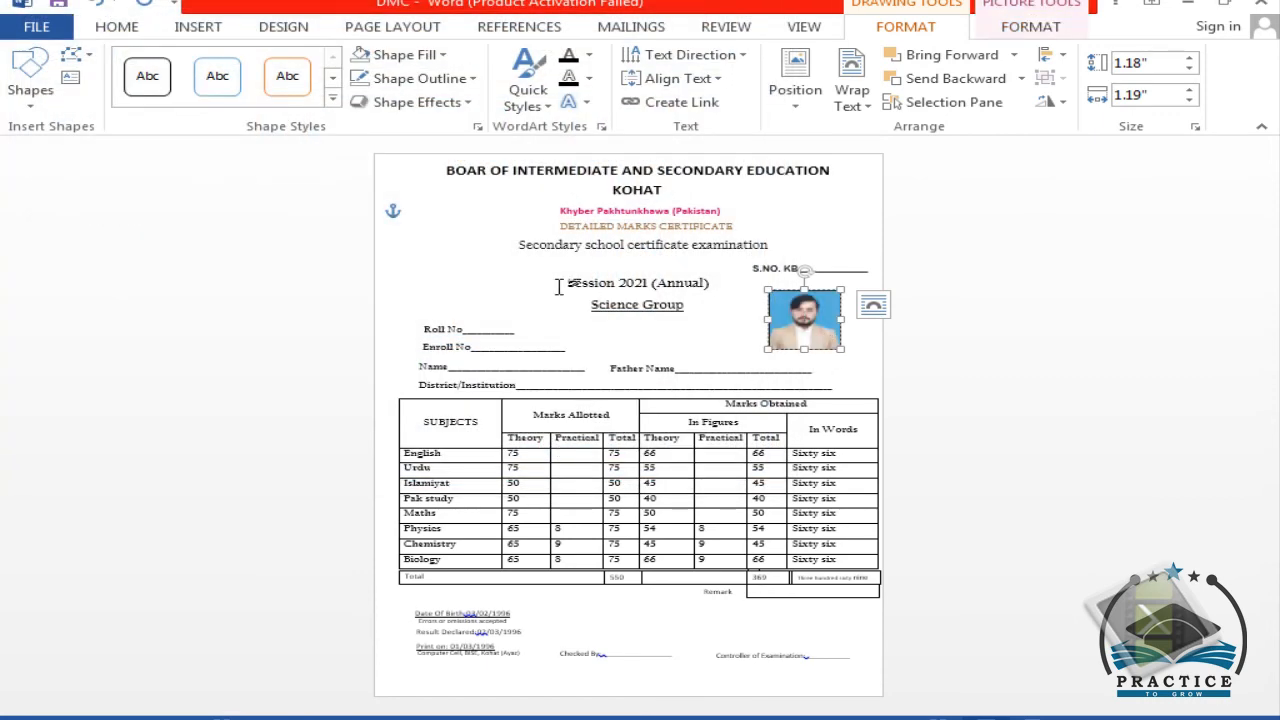
- Draw an oval about 1.44" high and 1.56" wide beside the certificate heading, opposite the photo
click(30, 85)
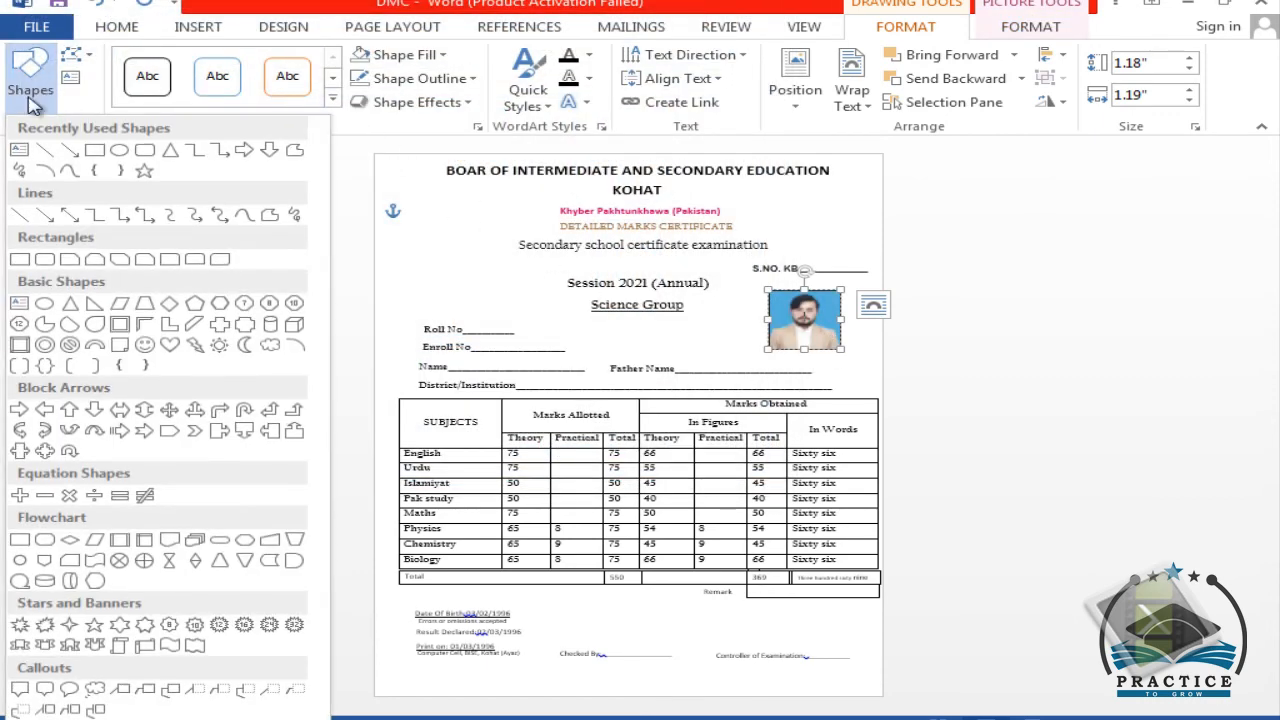
click(122, 153)
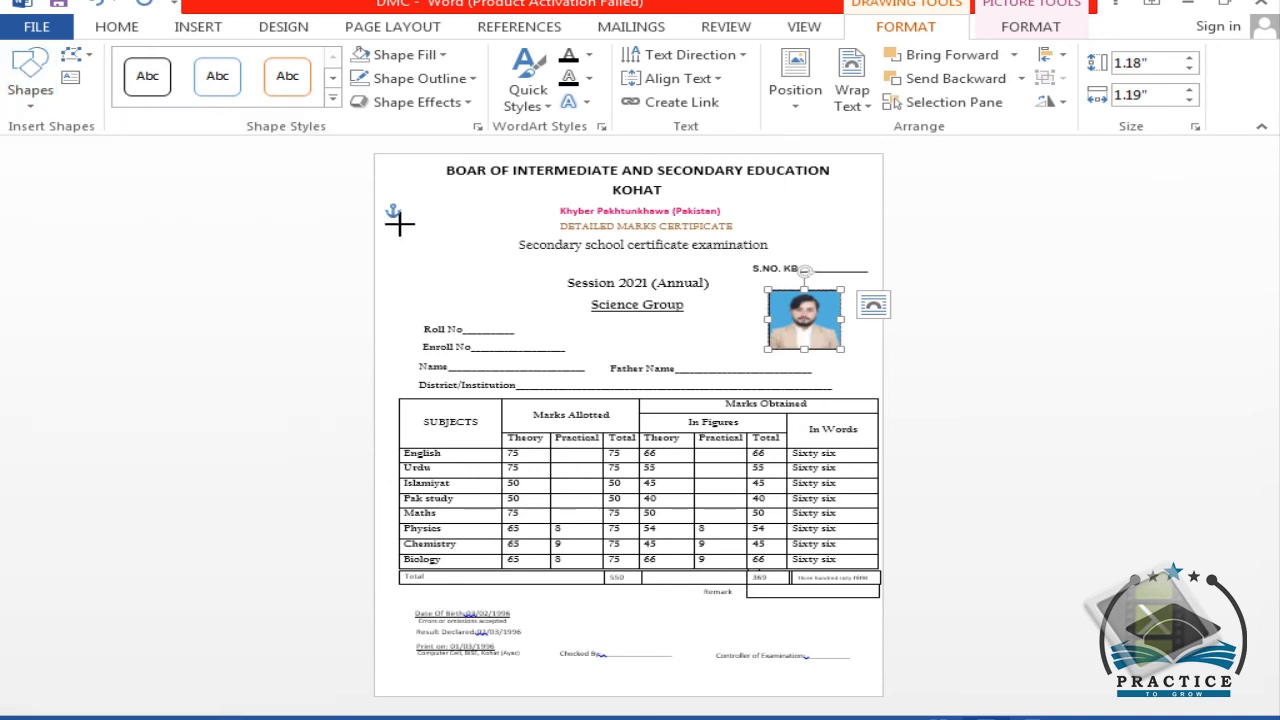
mouse_move(399, 218)
mouse_down()
mouse_move(463, 283)
mouse_move(491, 290)
mouse_move(450, 235)
mouse_up()
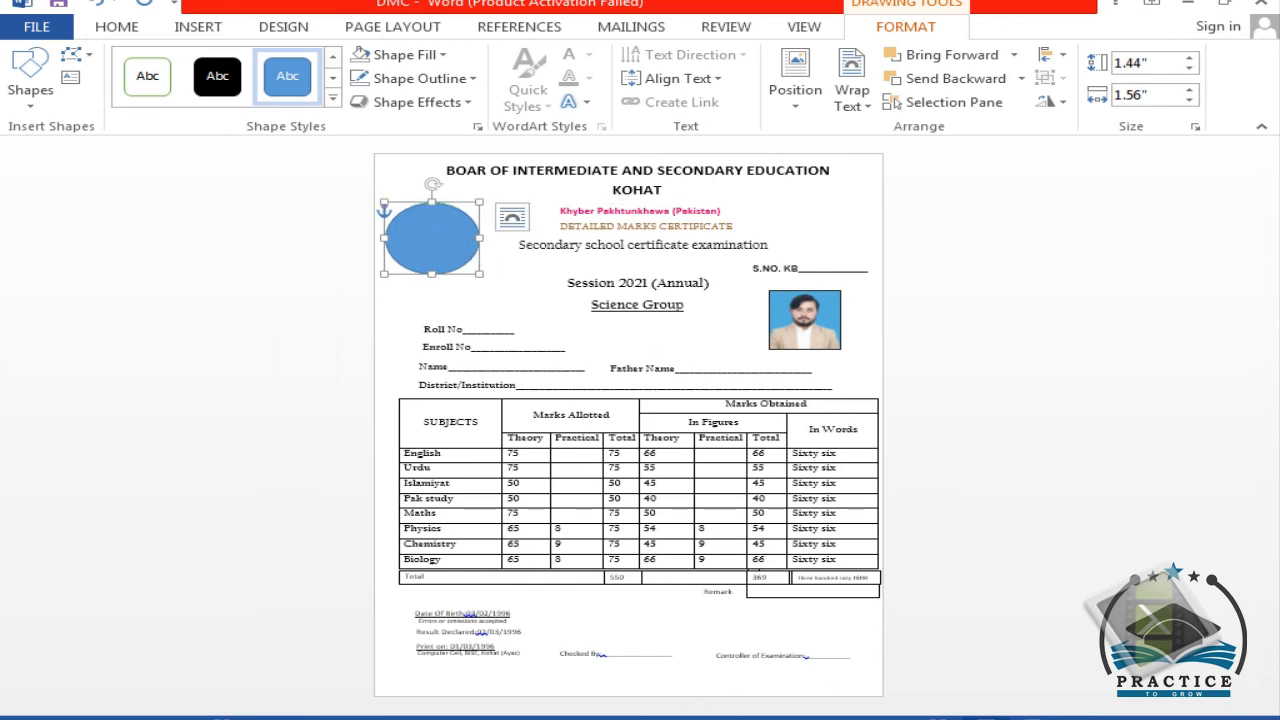
click(1105, 718)
- Fill the oval beside the heading with the LOGO JPG picture from the AYAZ VIDEOS folder
click(430, 56)
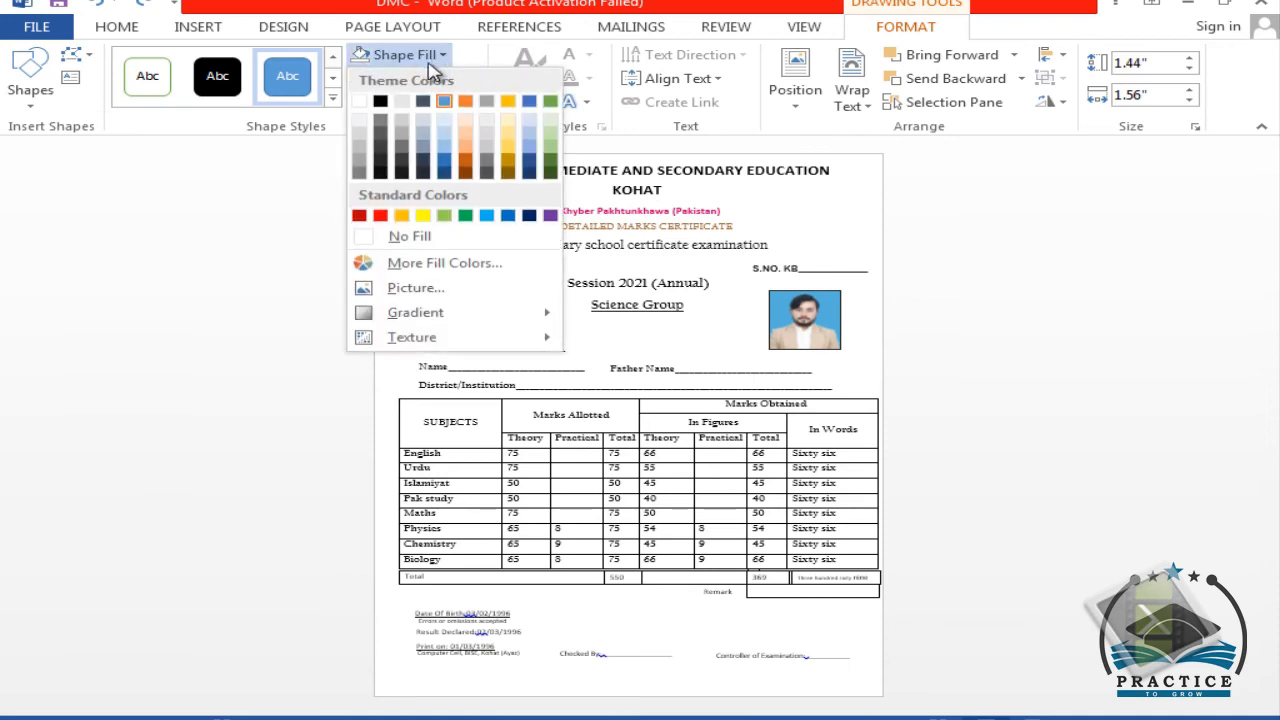
click(440, 290)
click(606, 421)
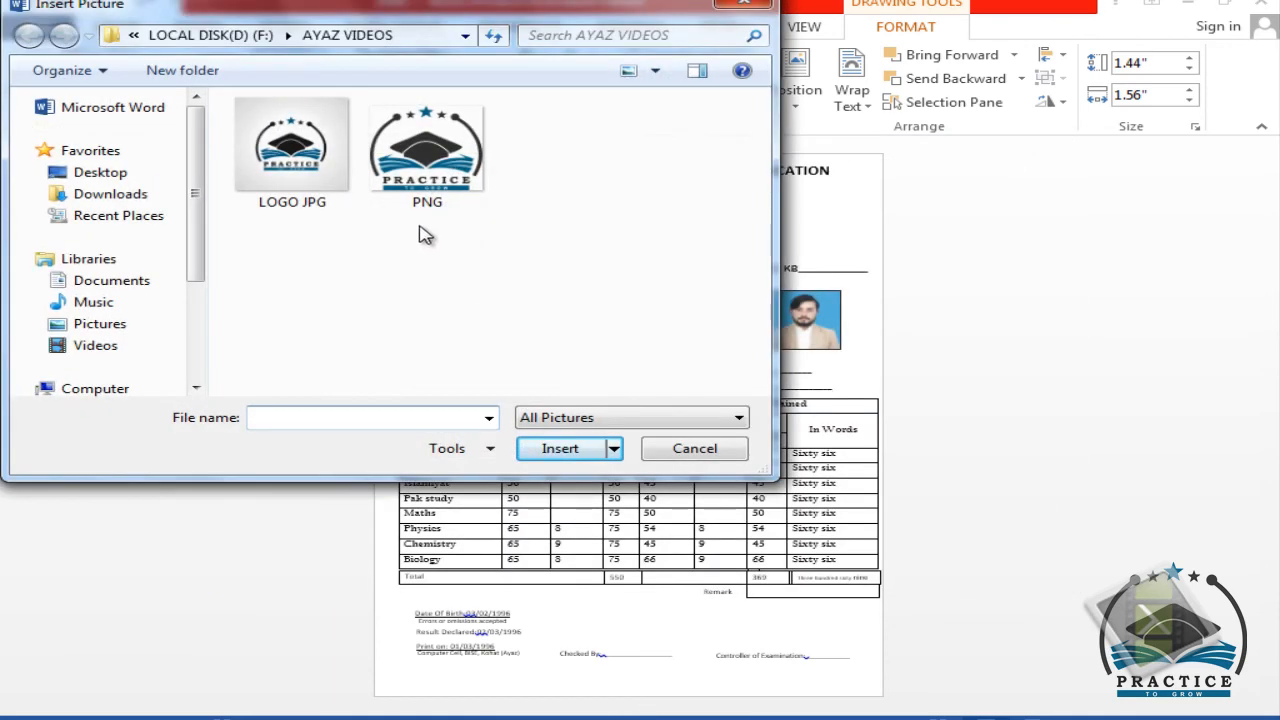
click(318, 143)
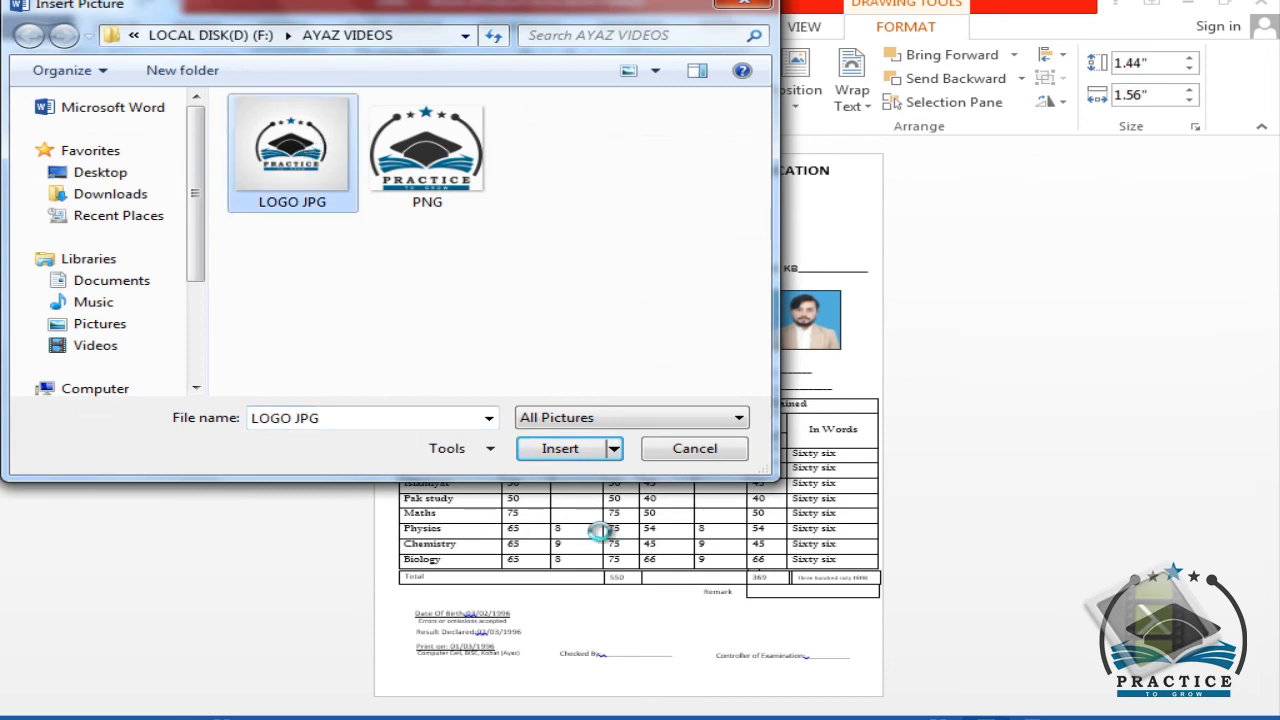
click(560, 448)
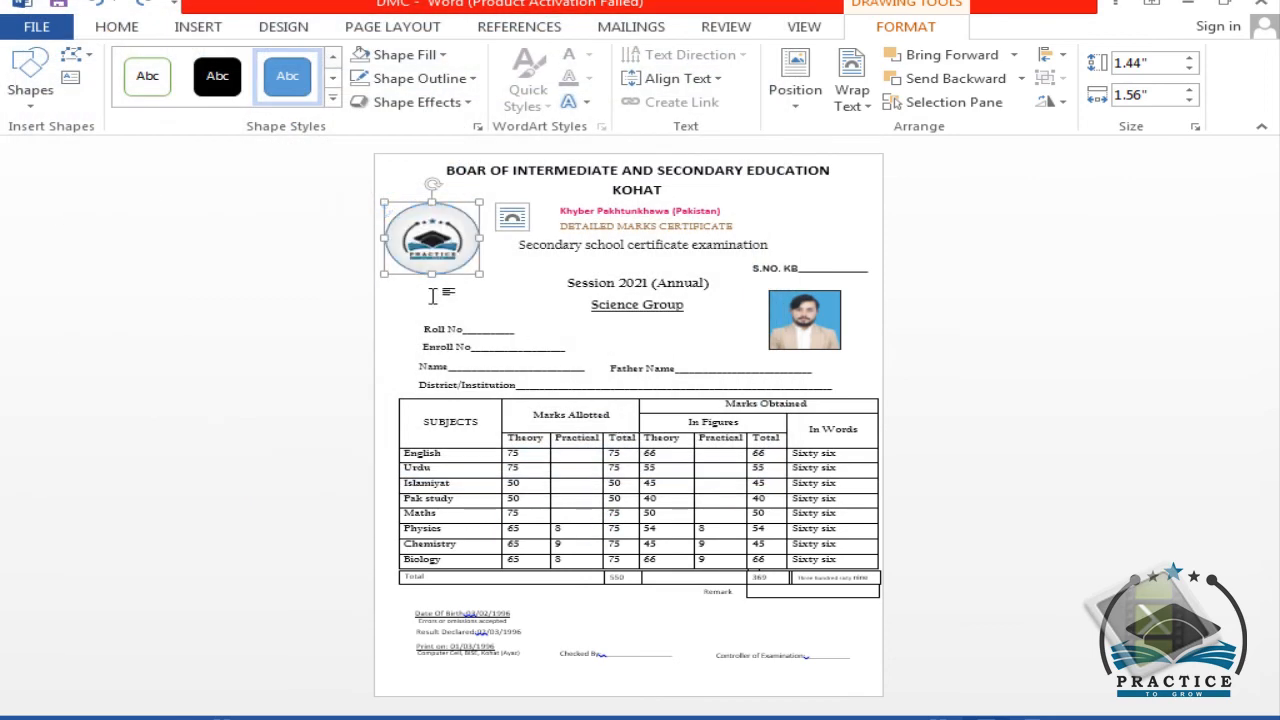
- Remove the outline from the oval logo
click(441, 60)
click(430, 54)
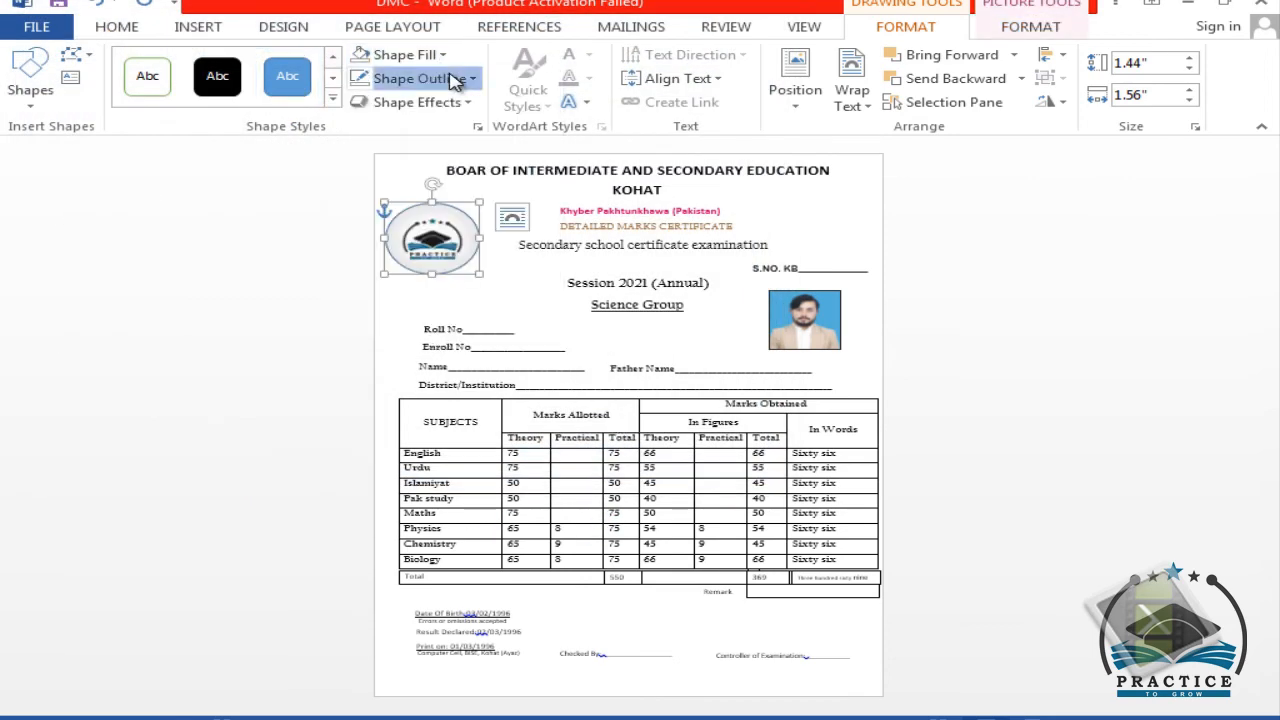
click(425, 78)
click(400, 260)
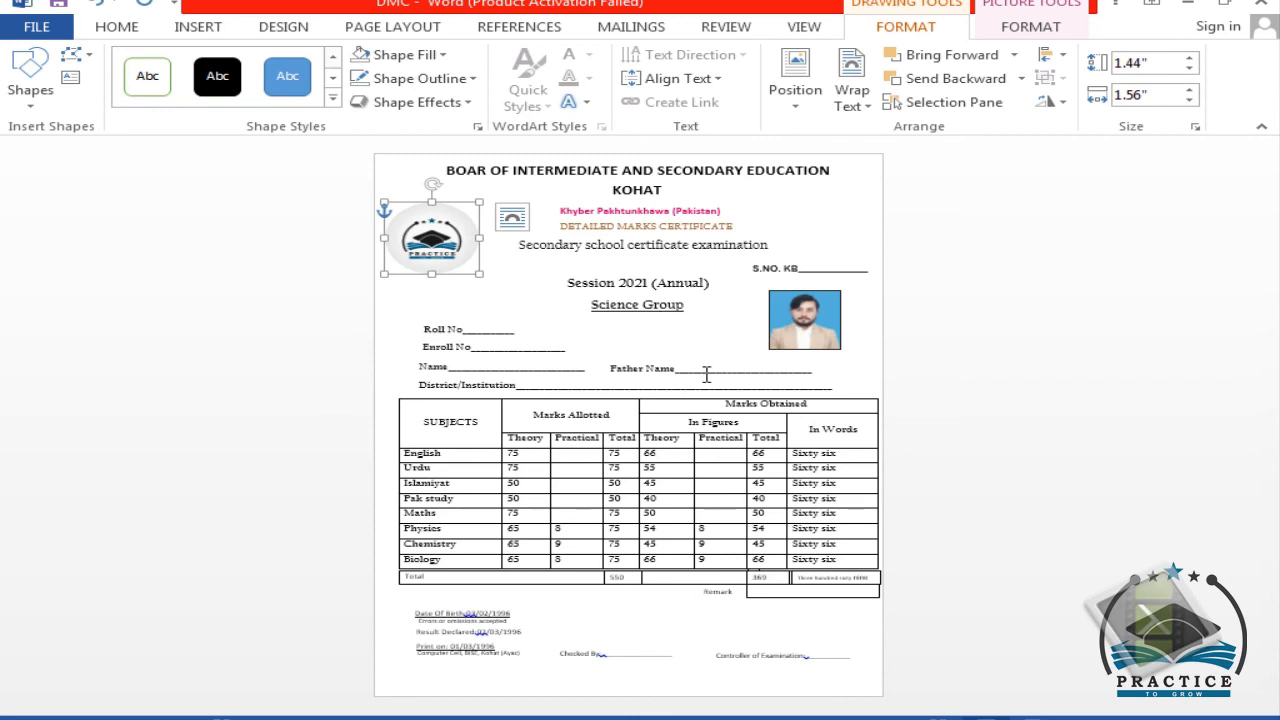
ctrl+scroll(706, 374, up, 4)
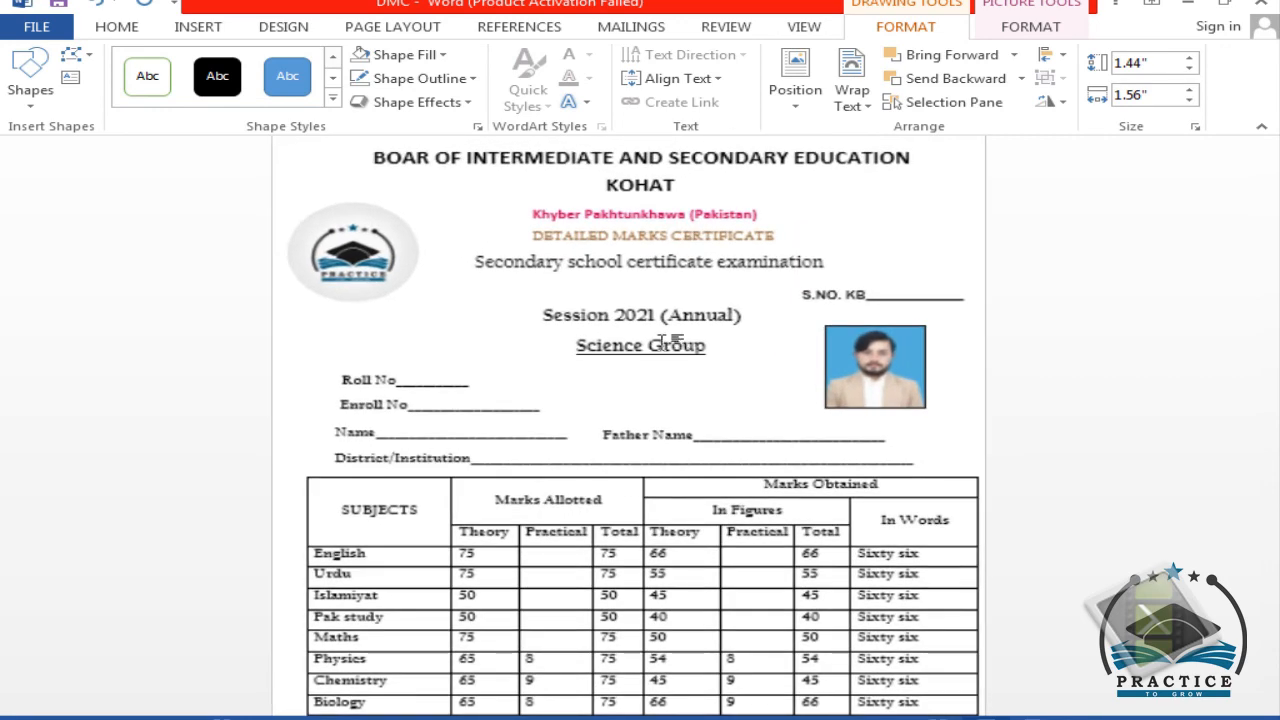
scroll(663, 331, down, 2)
scroll(663, 325, up, 2)
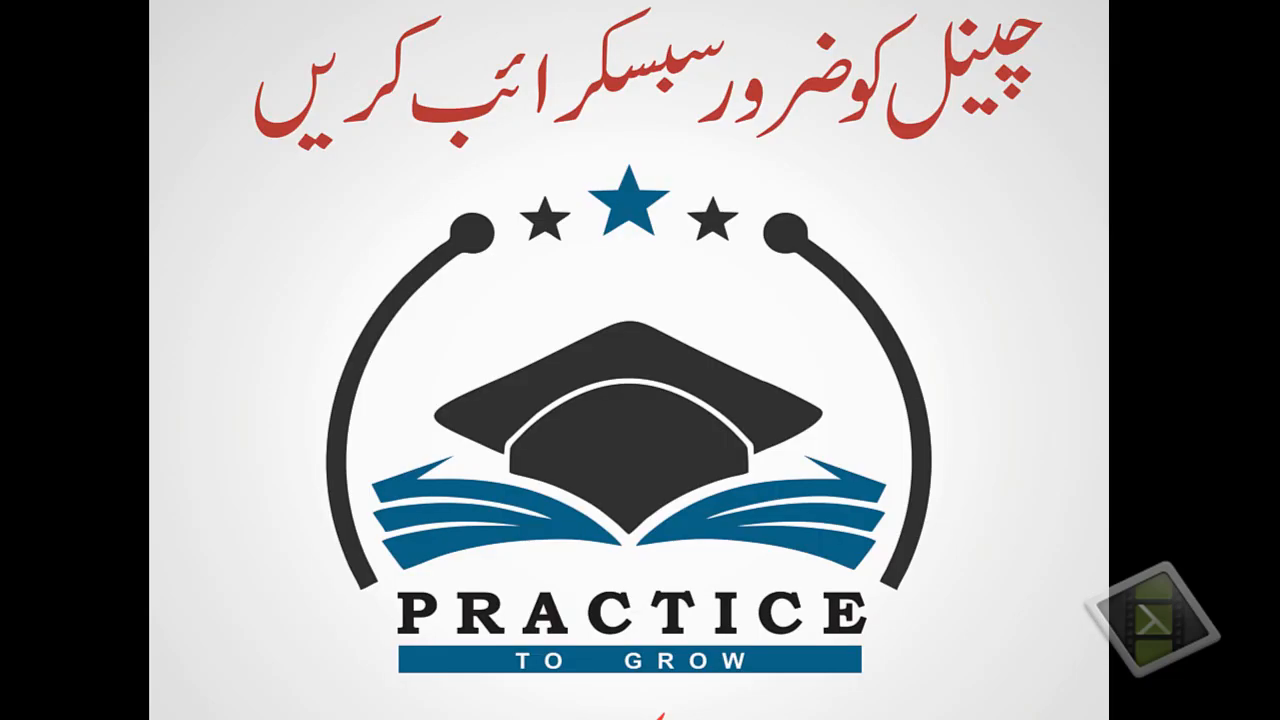